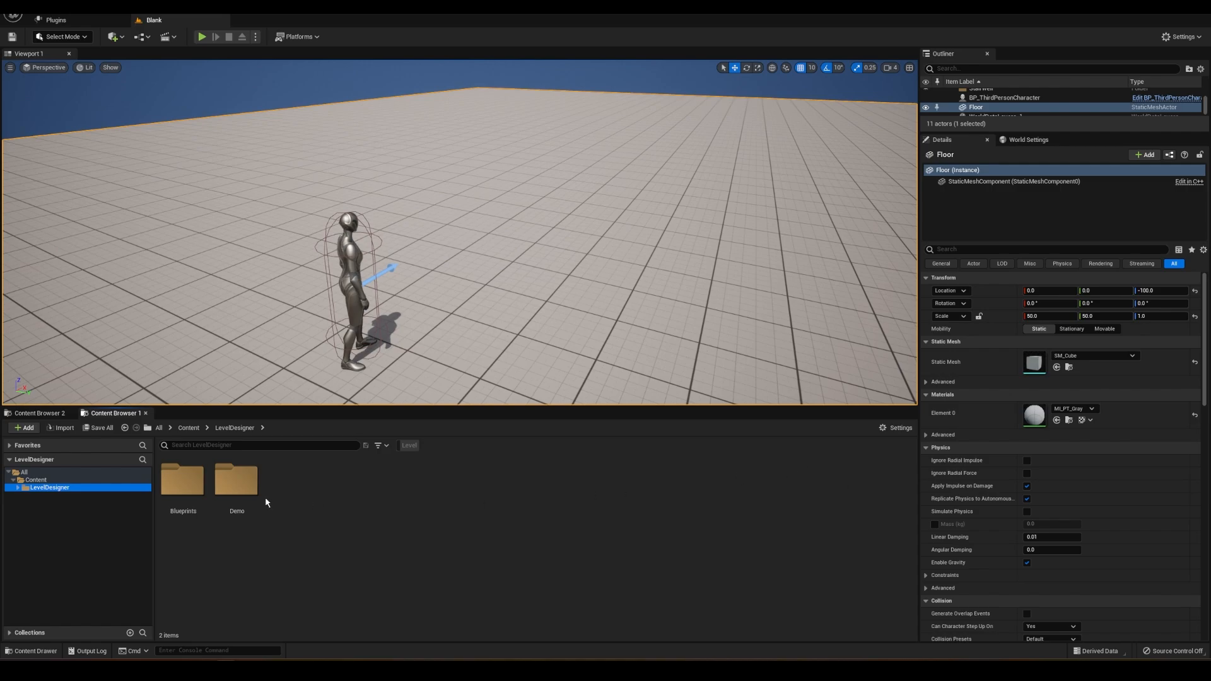
# Step: Place a BP_Room from the Demo folder on the floor beside the character, at about X 680, Y 2230
pyautogui.doubleClick(237, 483)
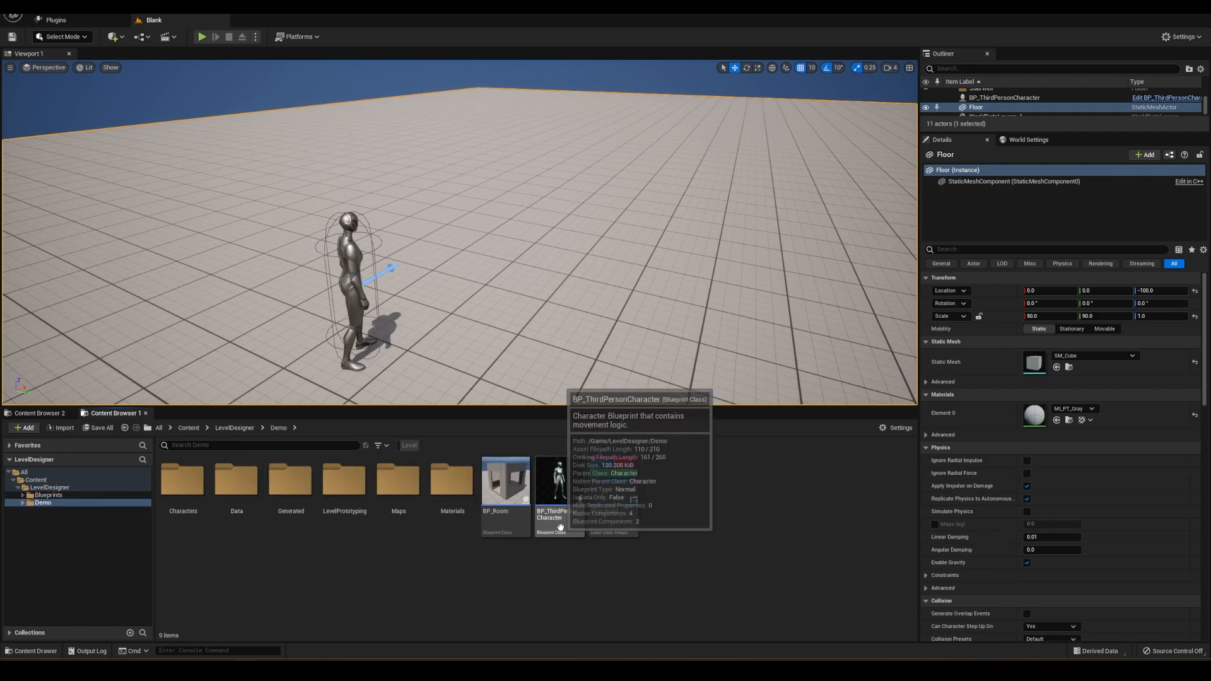
pyautogui.moveTo(503, 504); pyautogui.dragTo(437, 295)
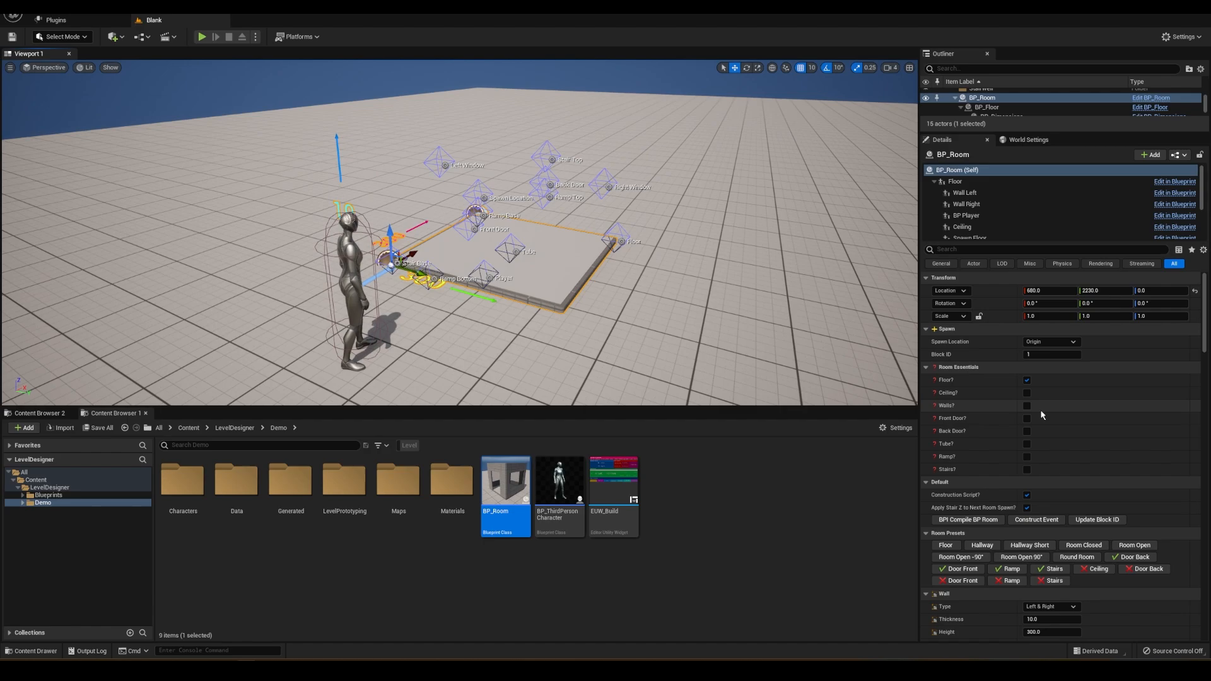
pyautogui.scroll(-3, 1039, 409)
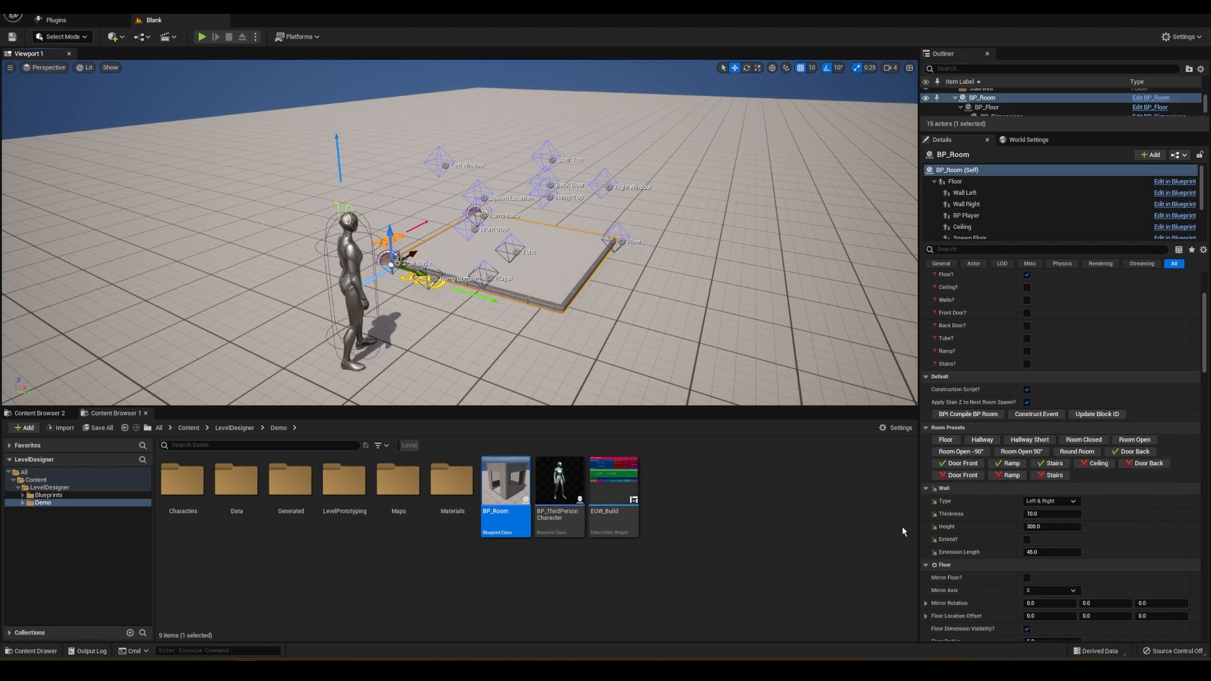
pyautogui.scroll(-1, 1016, 502)
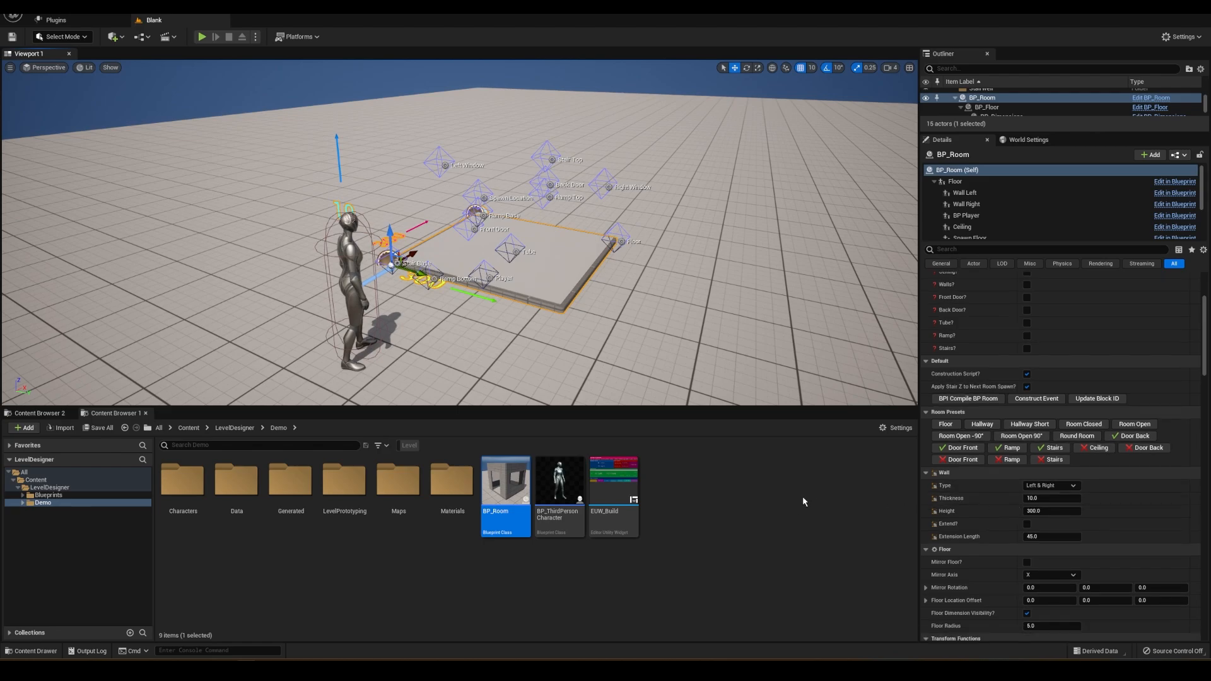
# Step: Run the EUW_Build editor utility widget from the Demo folder
pyautogui.click(621, 498)
pyautogui.rightClick(625, 510)
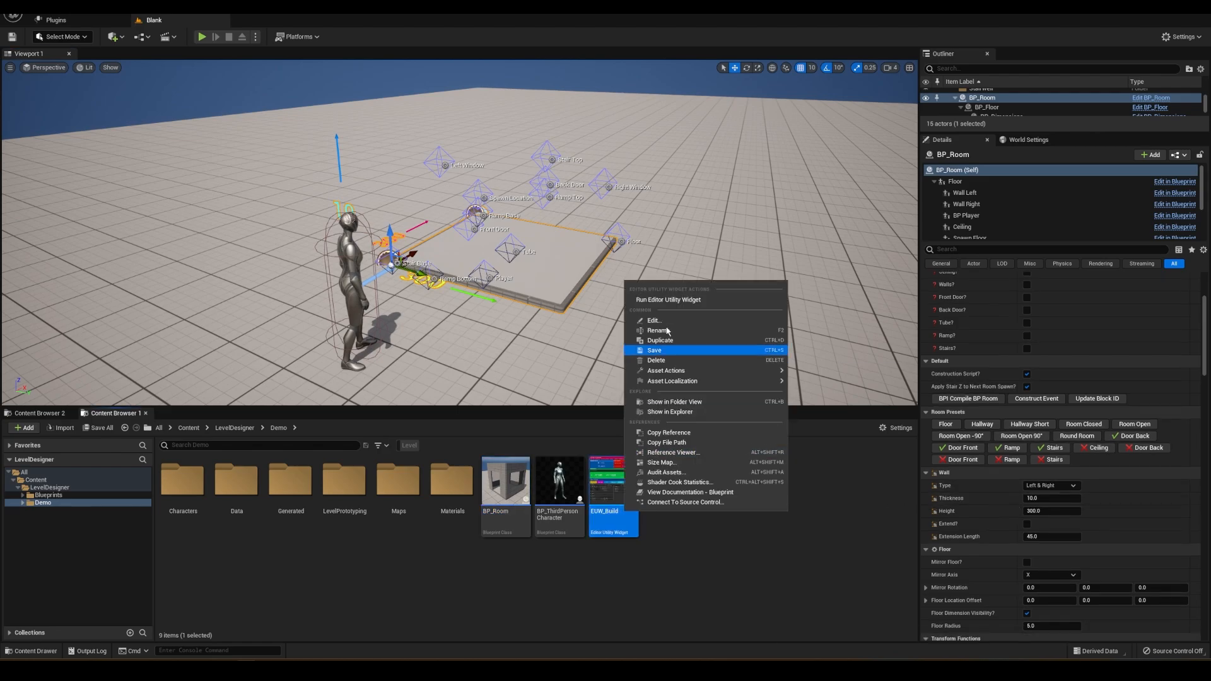
pyautogui.click(668, 301)
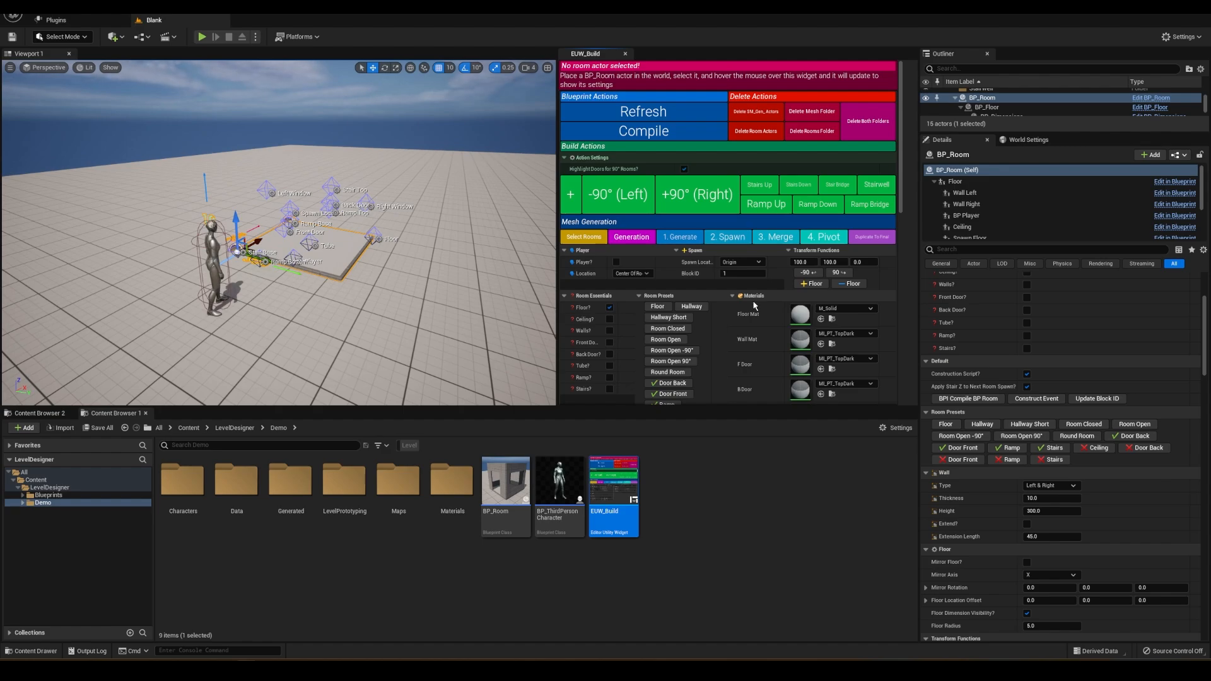
pyautogui.scroll(-2, 754, 306)
pyautogui.moveTo(373, 285); pyautogui.dragTo(373, 297, button='right')
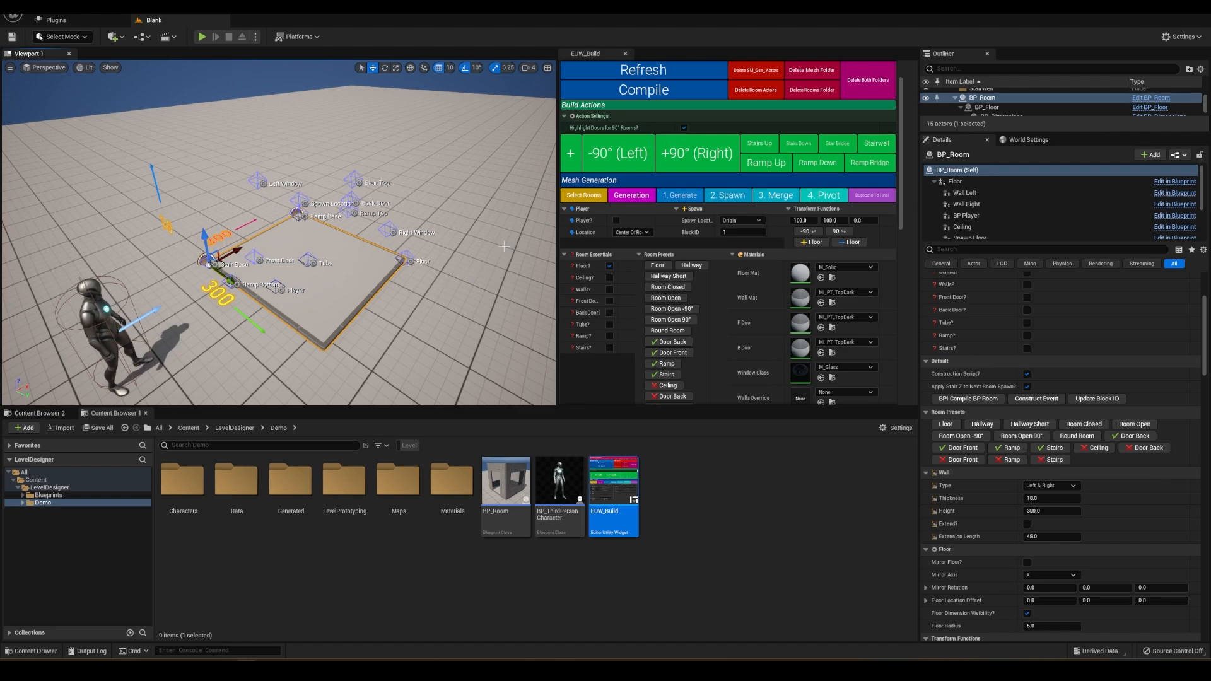
# Step: Add a connected room straight ahead of the first one, offset it sideways and enlarge its floor to about 700 by 1070
pyautogui.click(570, 154)
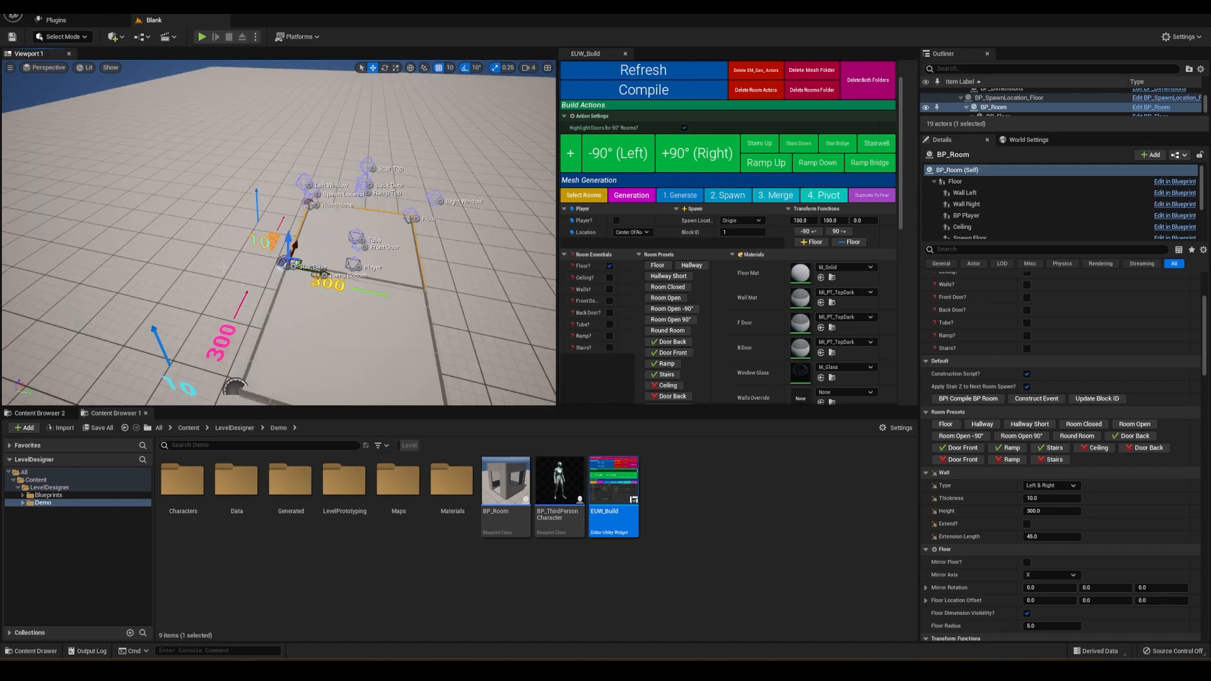
pyautogui.moveTo(321, 273); pyautogui.dragTo(203, 254)
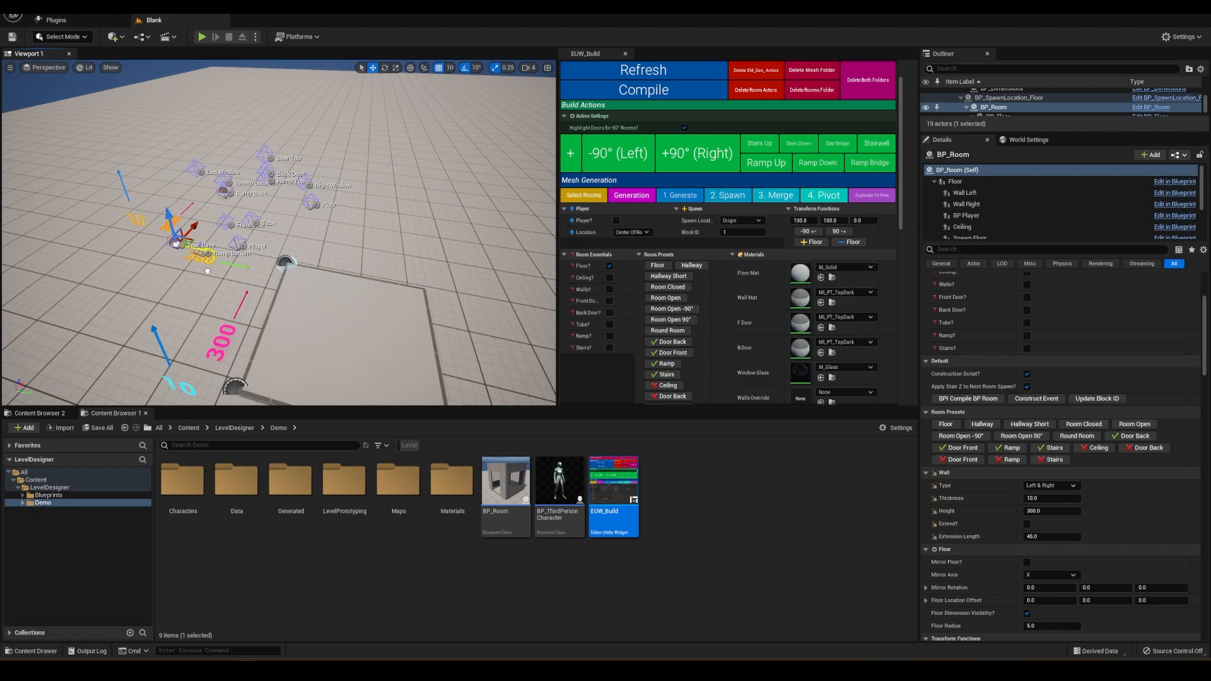
pyautogui.moveTo(203, 255); pyautogui.dragTo(182, 251)
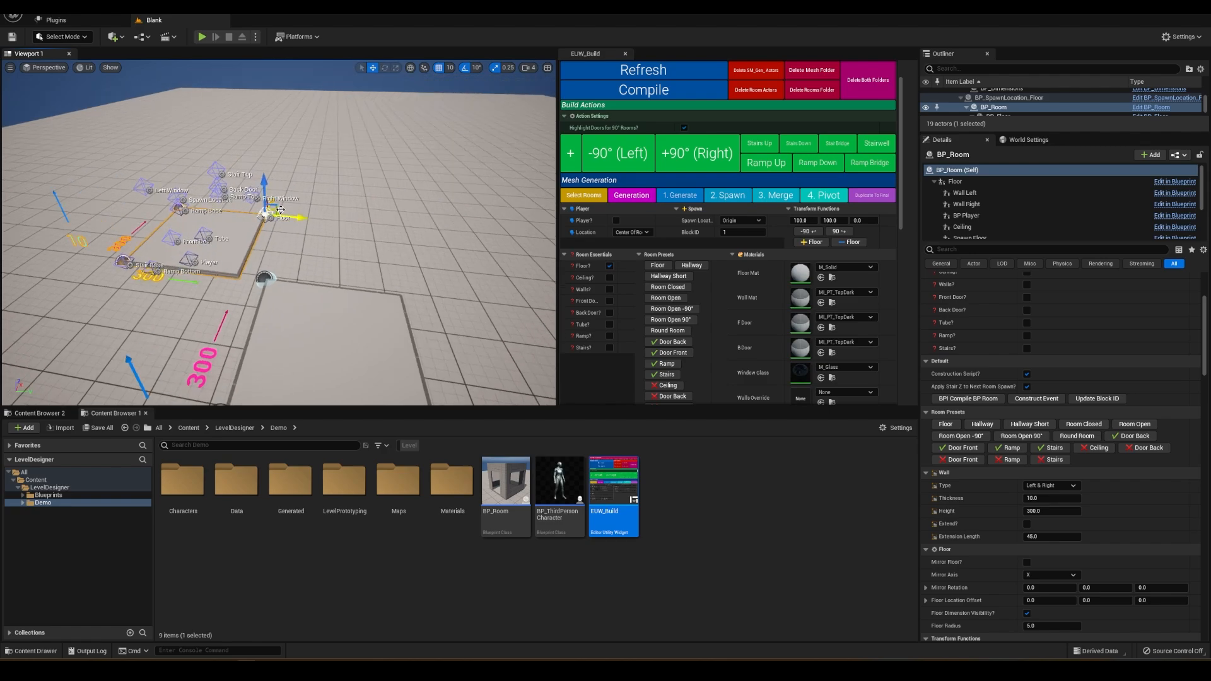
pyautogui.moveTo(278, 208); pyautogui.dragTo(467, 190)
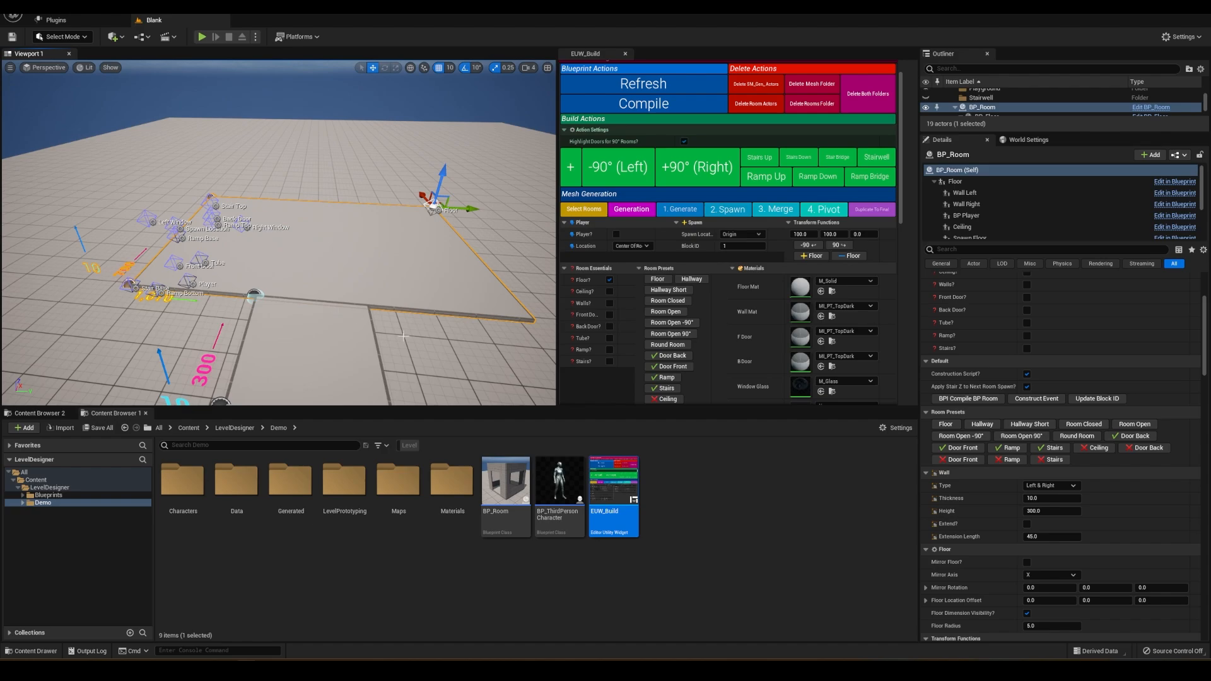
# Step: Add a front door near the middle of the large room's wall and size it 500 wide by 700 high
pyautogui.click(672, 367)
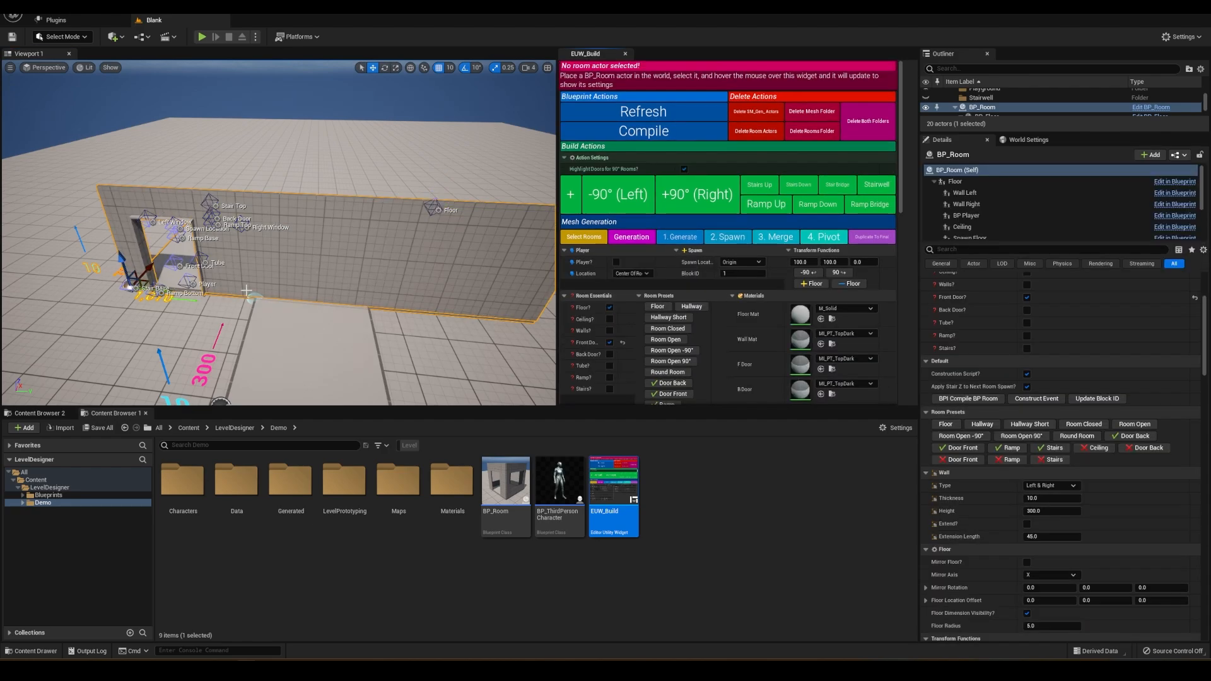
pyautogui.moveTo(204, 265); pyautogui.dragTo(348, 277)
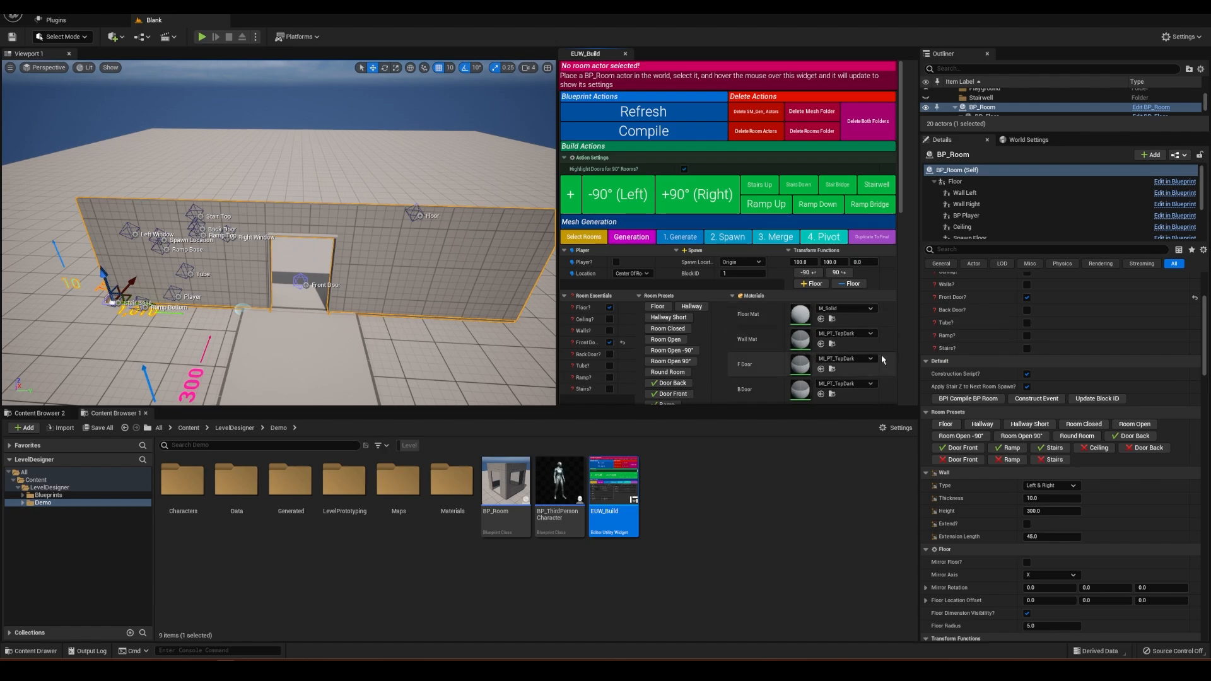
pyautogui.scroll(-10, 649, 331)
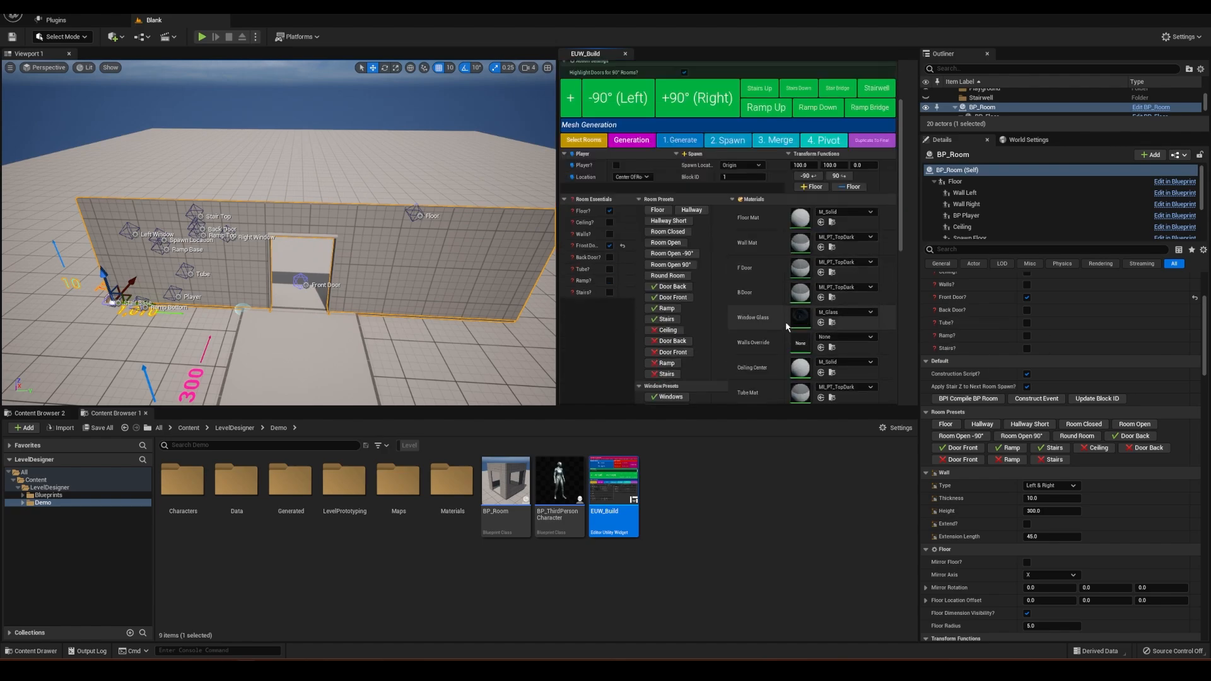
pyautogui.scroll(-2, 649, 332)
pyautogui.click(612, 309)
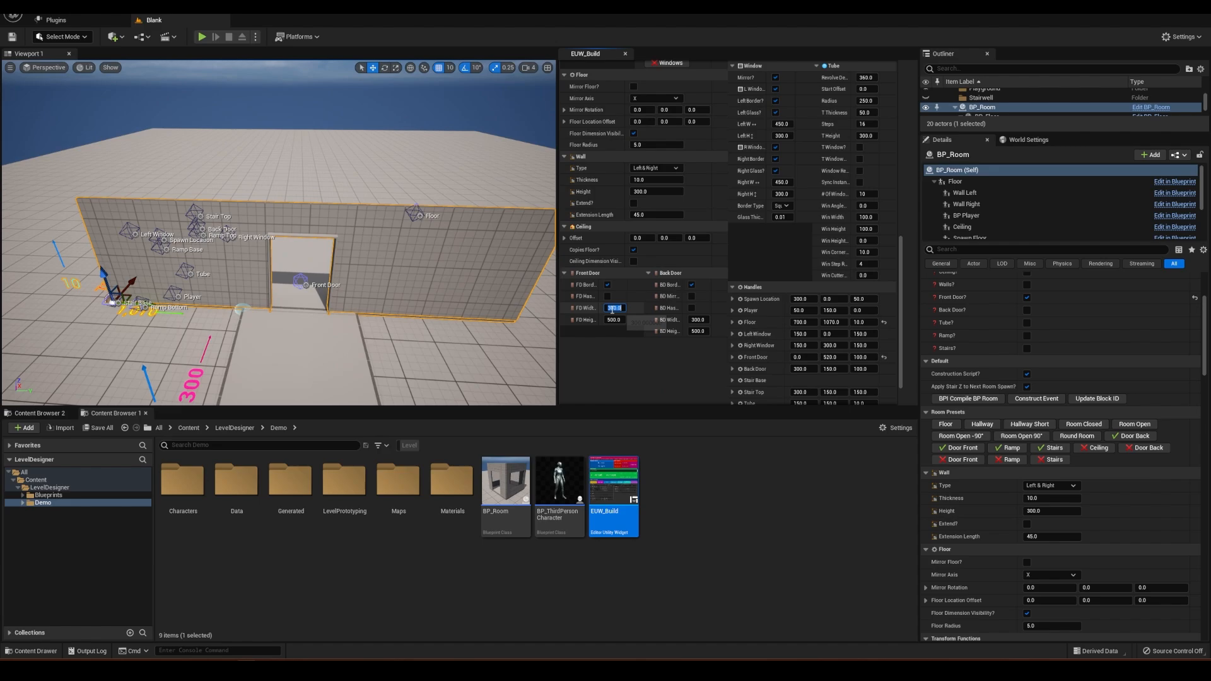
pyautogui.write('500')
pyautogui.press('Return')
pyautogui.click(615, 320)
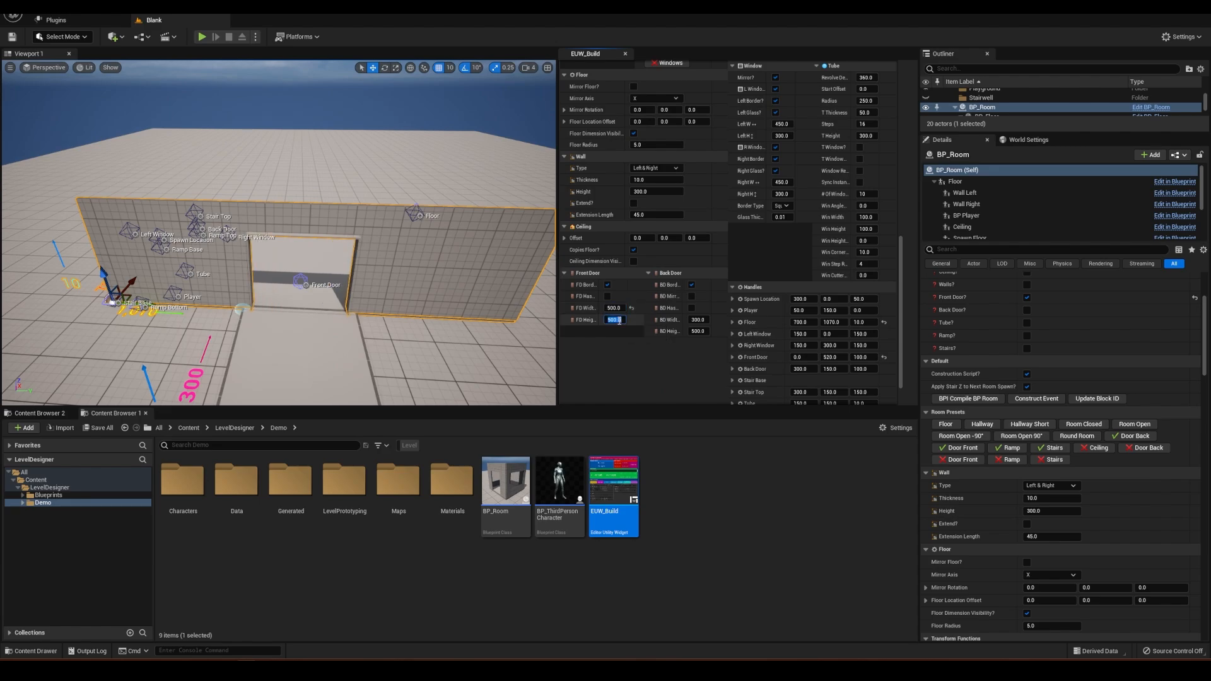
pyautogui.write('700')
pyautogui.press('Return')
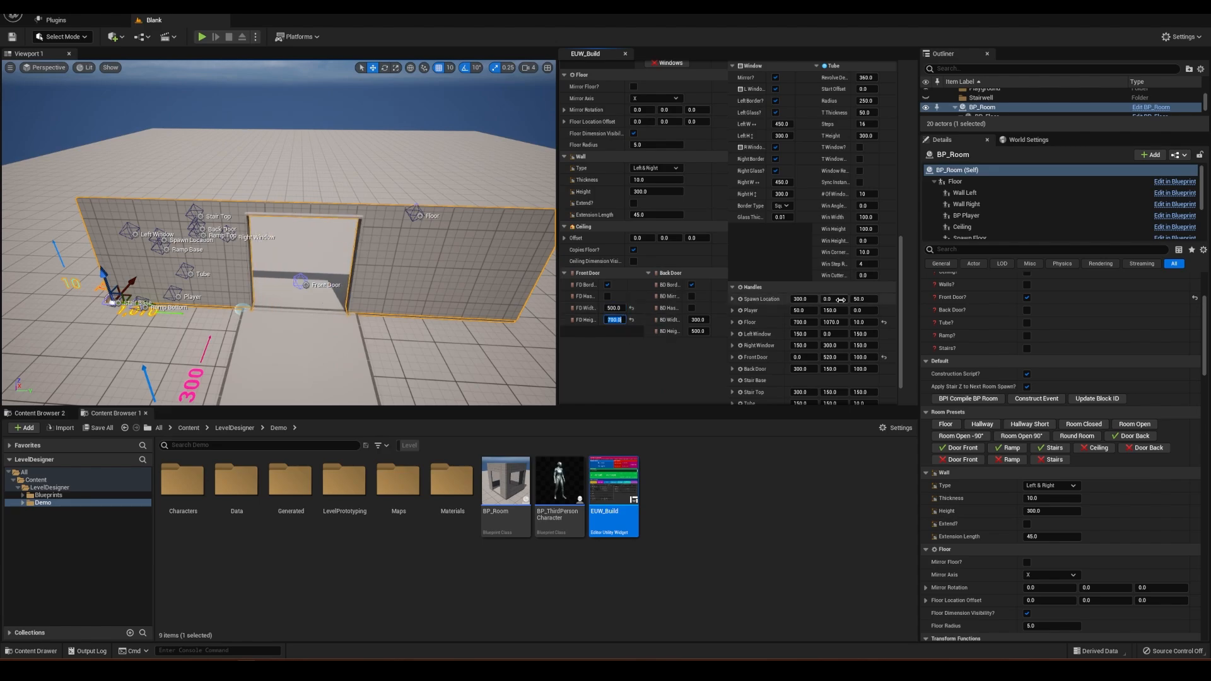
# Step: Play-test the level by walking the character through the front door, and end the session
pyautogui.hotkey('alt', 'p')
pyautogui.click(273, 117)
pyautogui.press('w')
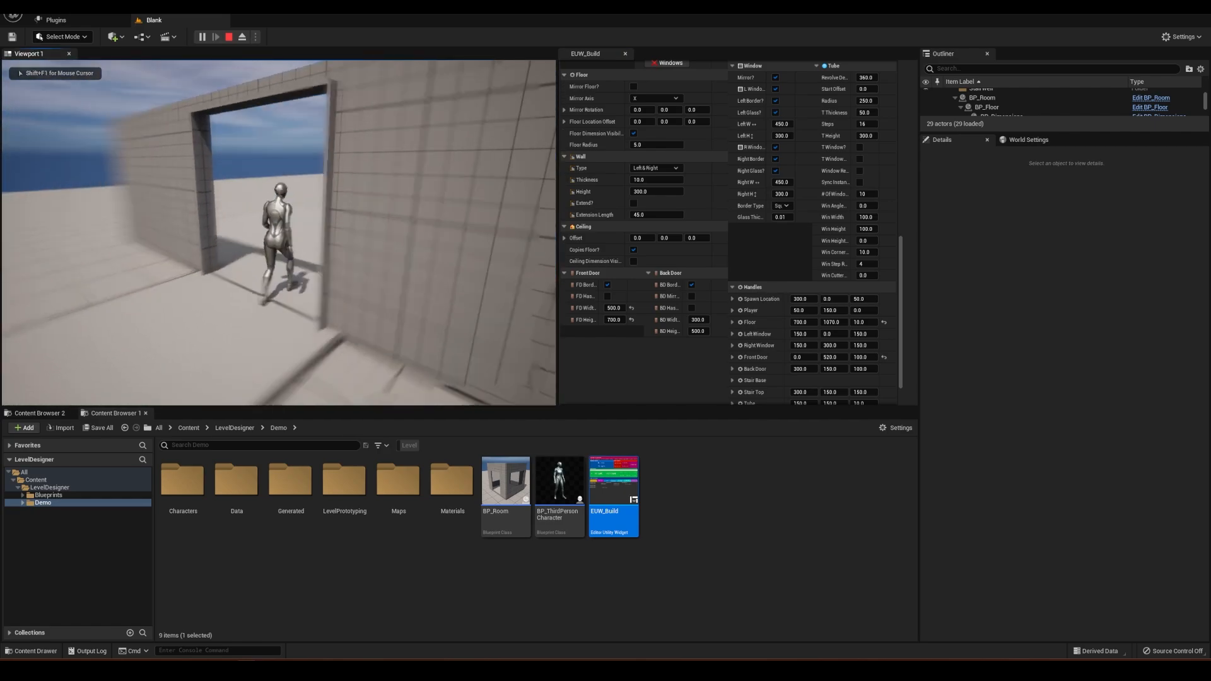
pyautogui.press('Escape')
# Step: Enable the player in the large room and set the player location to Front Door
pyautogui.click(249, 257)
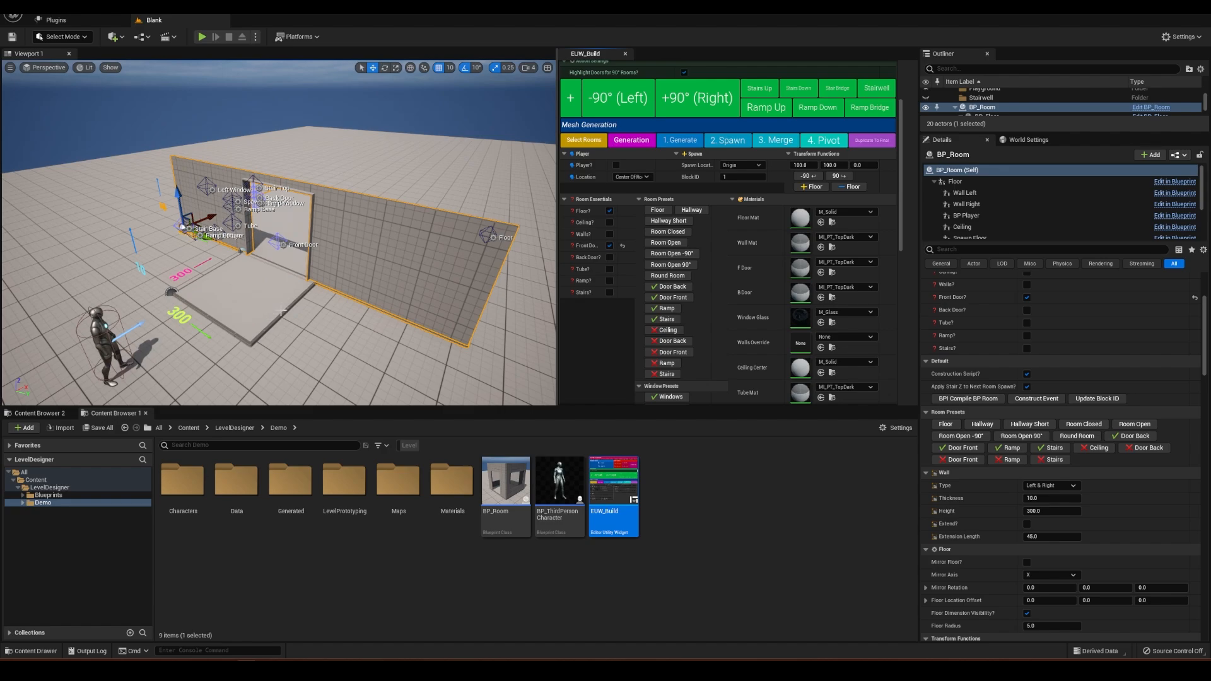
pyautogui.click(616, 166)
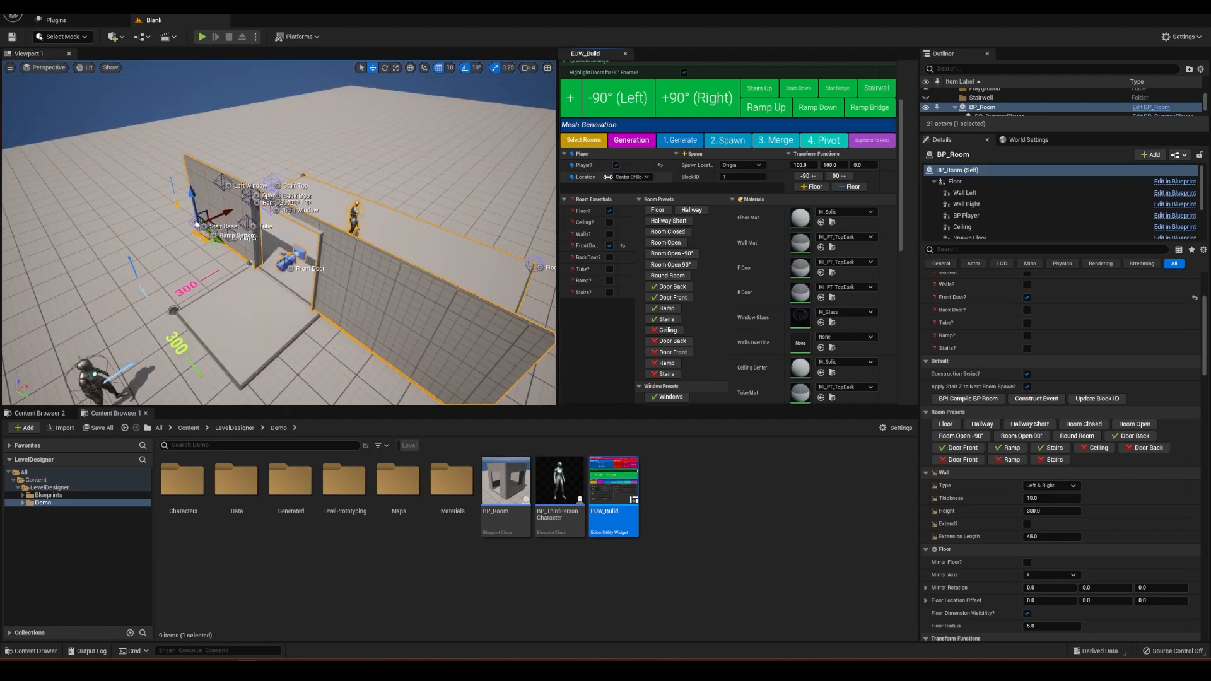
pyautogui.click(647, 176)
pyautogui.click(627, 195)
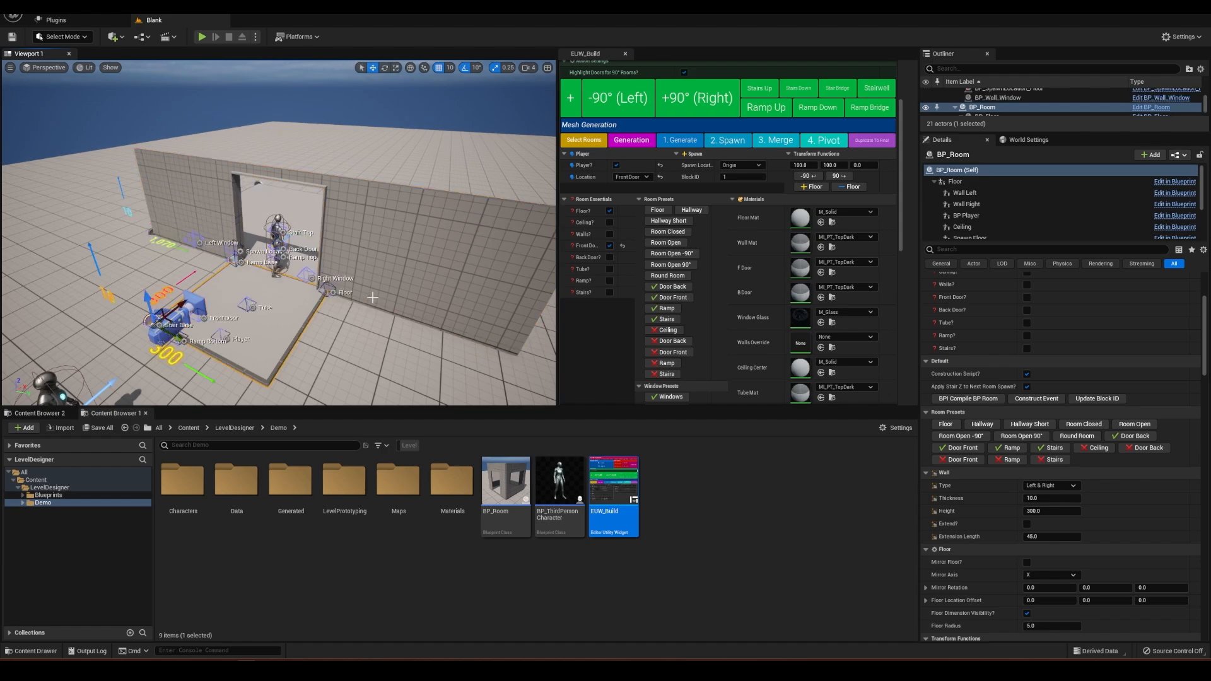
# Step: Reselect the large room and pull its floor corner handle inward to make the floor slightly smaller
pyautogui.click(381, 317)
pyautogui.press('Escape')
pyautogui.click(259, 297)
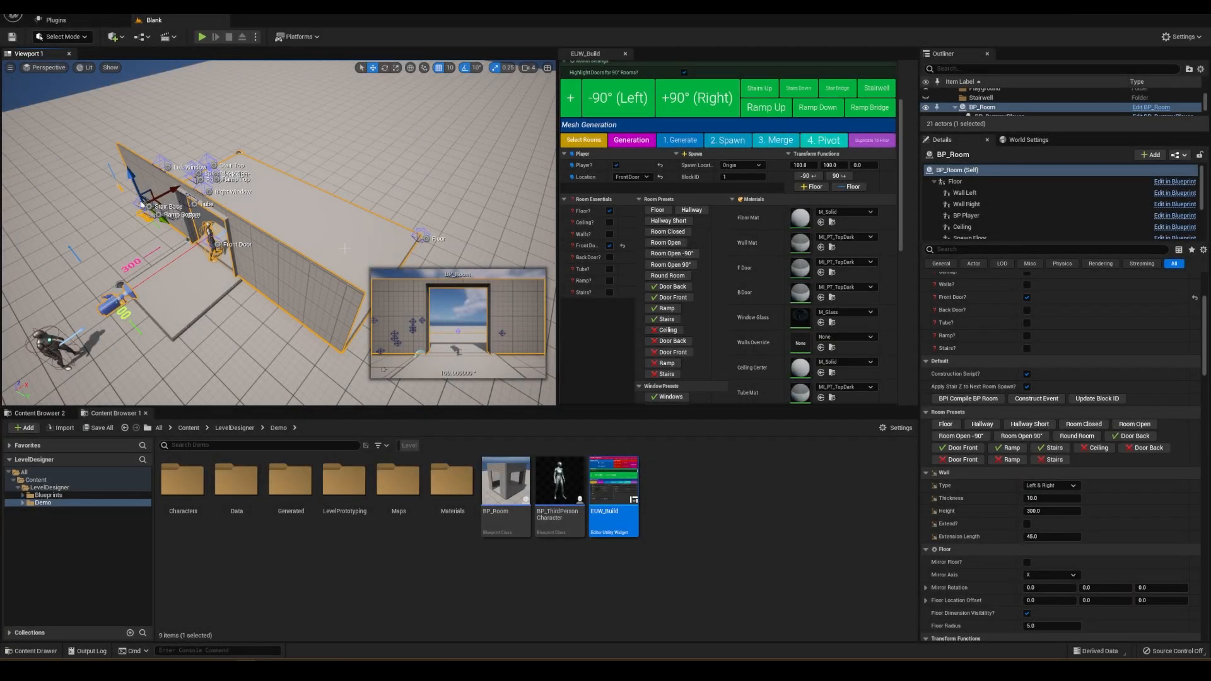
pyautogui.moveTo(345, 248); pyautogui.dragTo(358, 238, button='right')
pyautogui.click(419, 249)
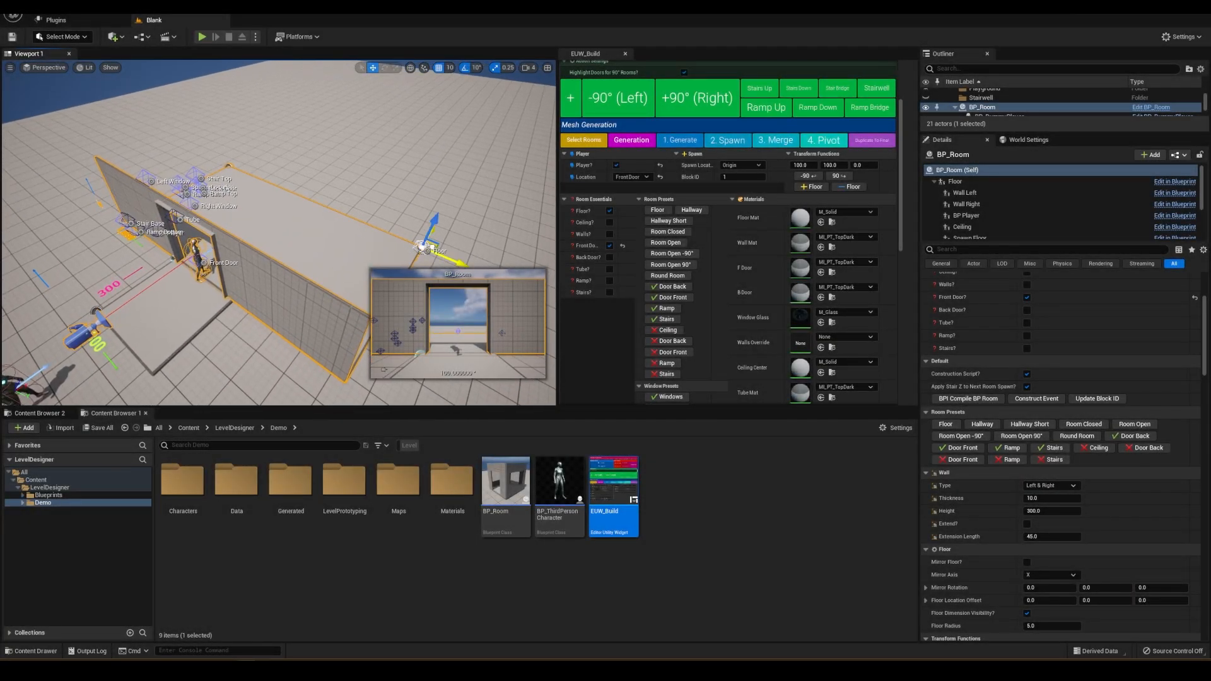
pyautogui.moveTo(431, 248); pyautogui.dragTo(417, 226)
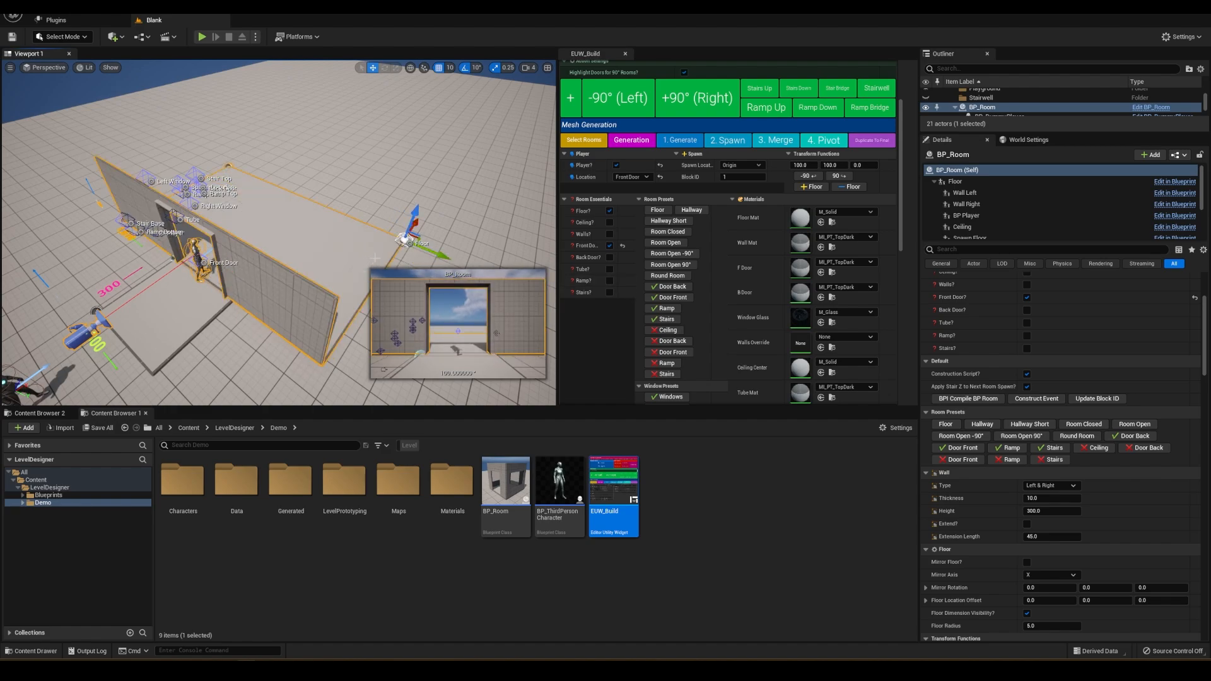
# Step: Enable the large room's walls and shift the mirrored windows further along the side walls
pyautogui.click(609, 234)
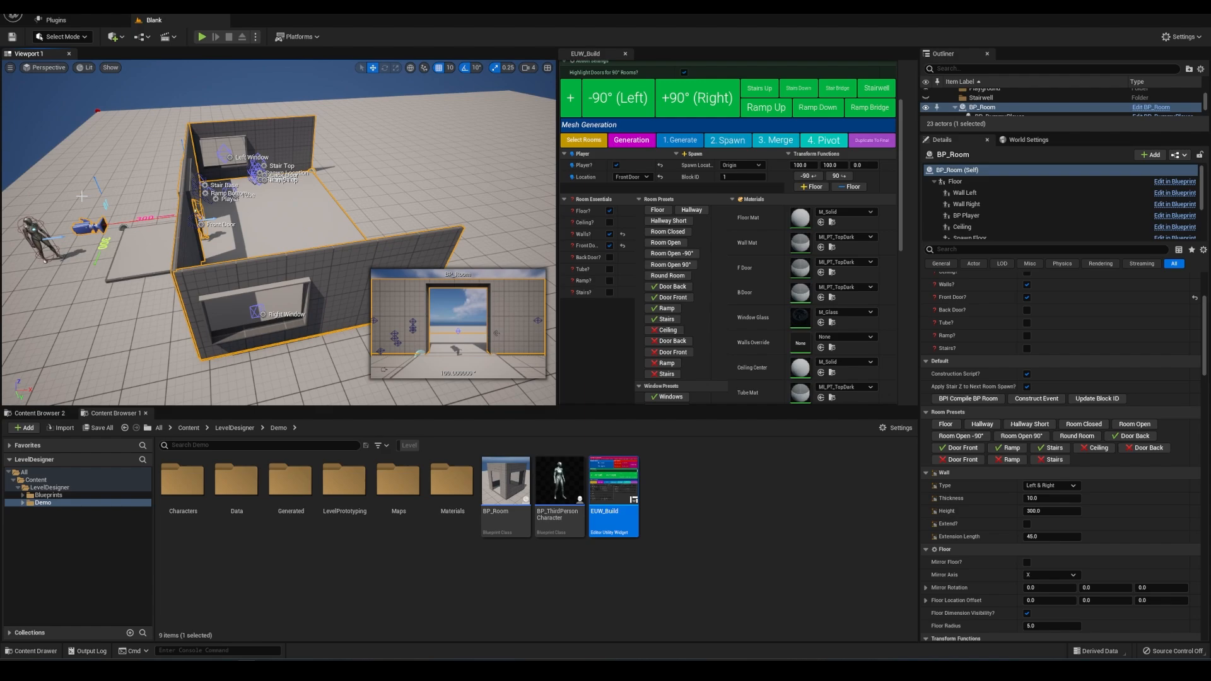
pyautogui.click(225, 153)
pyautogui.moveTo(245, 153); pyautogui.dragTo(275, 151)
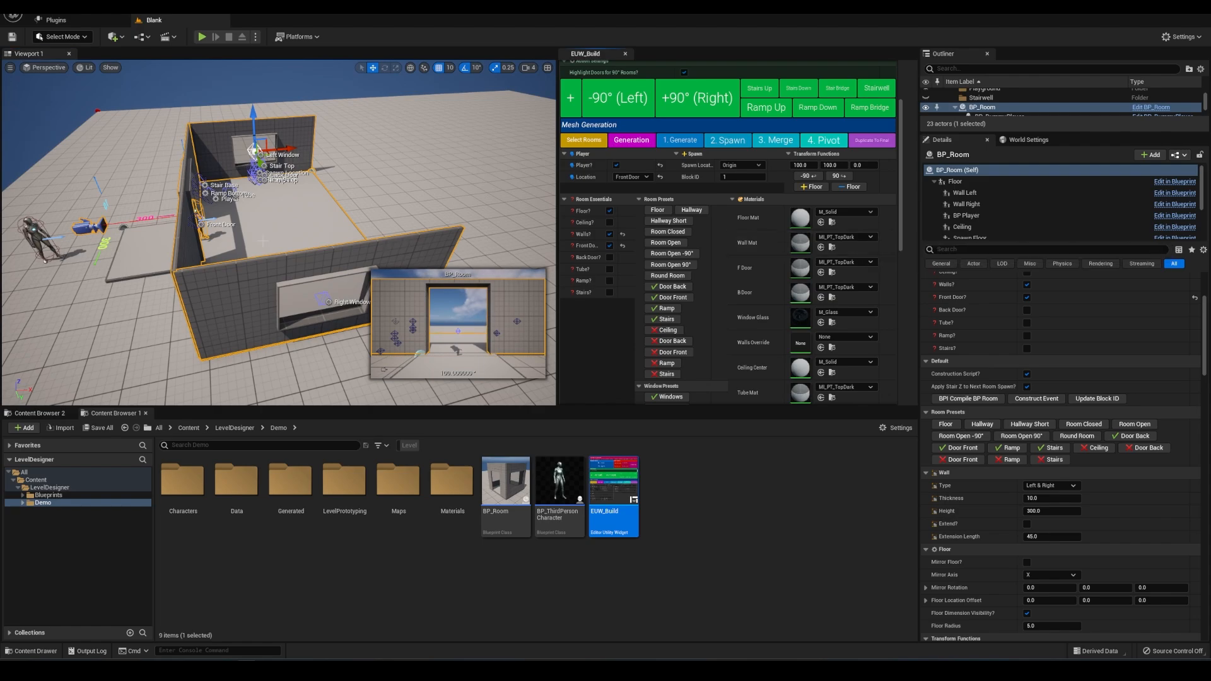
# Step: Set the left window's width to 300 and its height to 500, with mirroring on
pyautogui.moveTo(326, 219); pyautogui.dragTo(334, 199, button='right')
pyautogui.scroll(3, 627, 332)
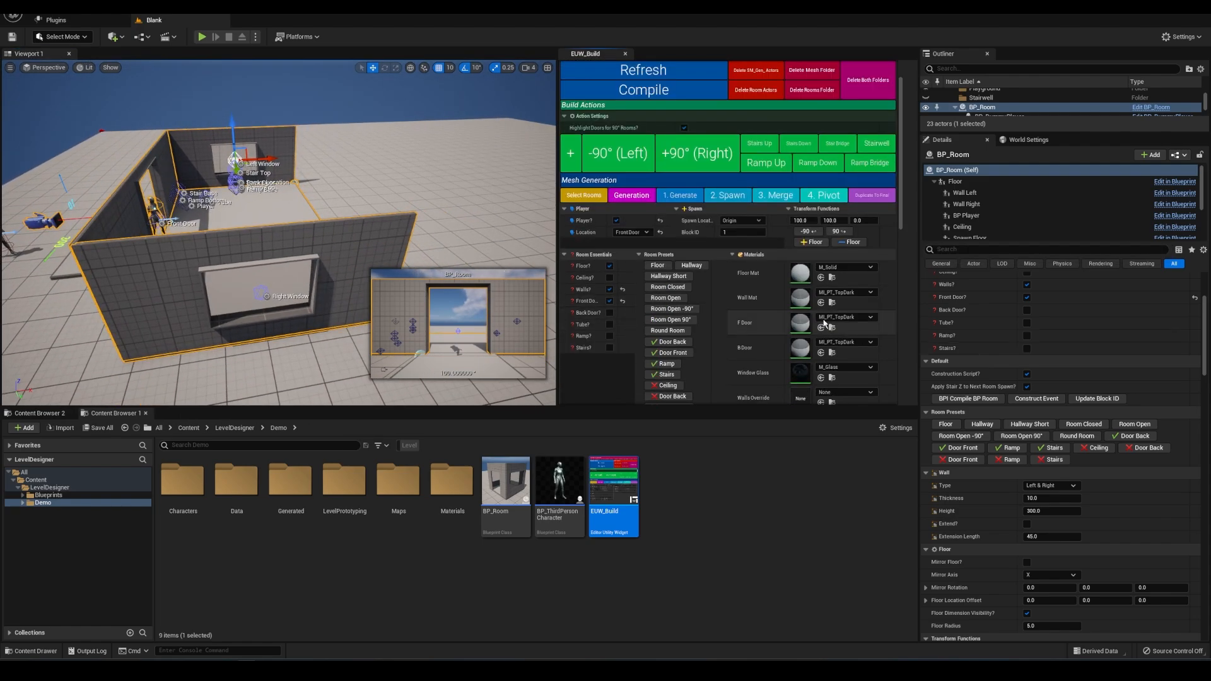
pyautogui.scroll(-3, 777, 287)
pyautogui.scroll(-1, 777, 287)
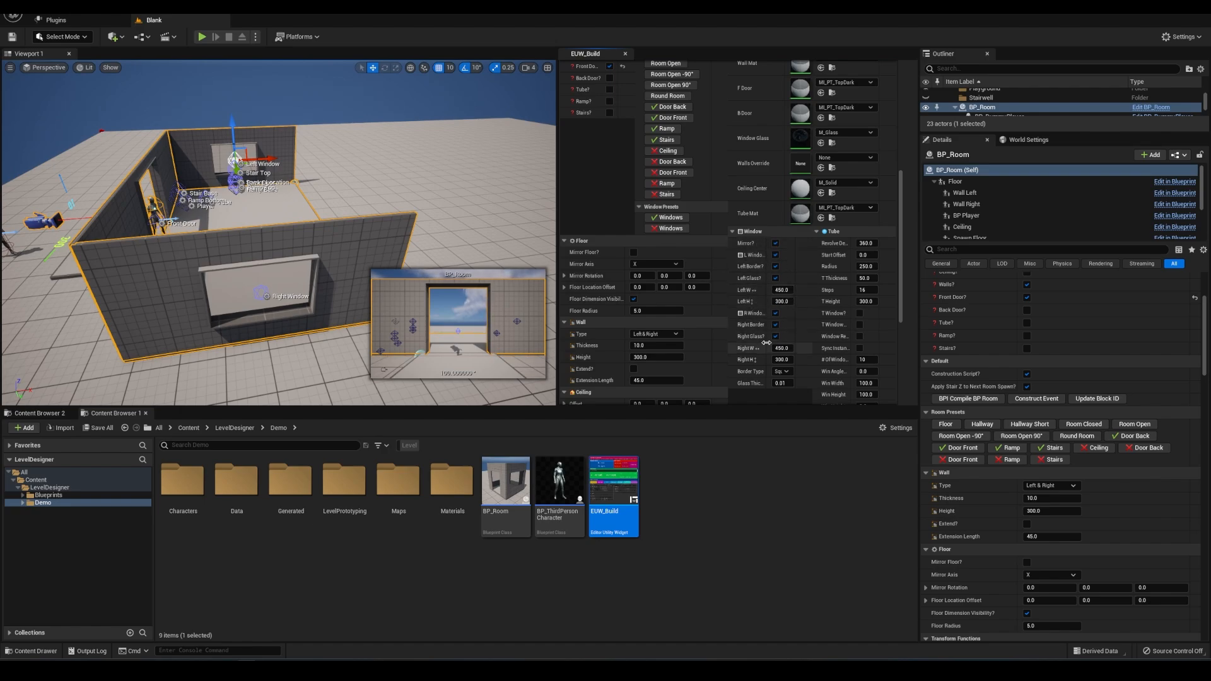
pyautogui.click(787, 290)
pyautogui.write('30')
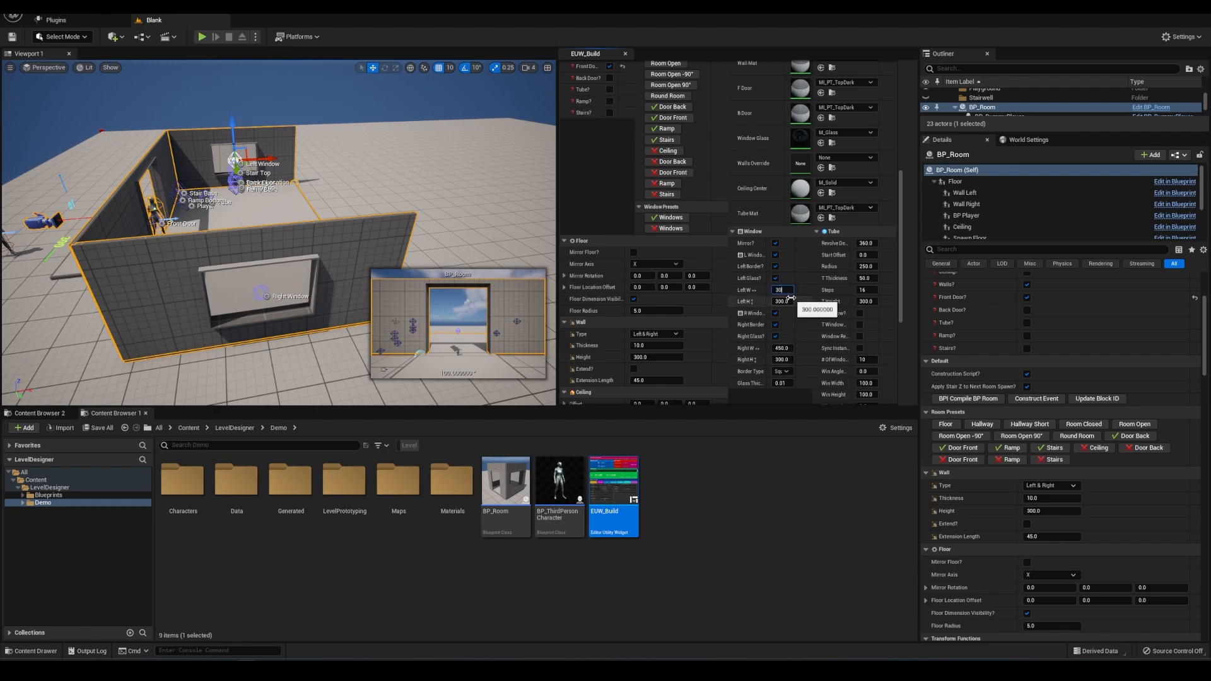
pyautogui.write('0')
pyautogui.click(791, 299)
pyautogui.write('500')
pyautogui.press('Return')
# Step: Set the mirrored left window's height to 400 and its width to 150
pyautogui.write('400')
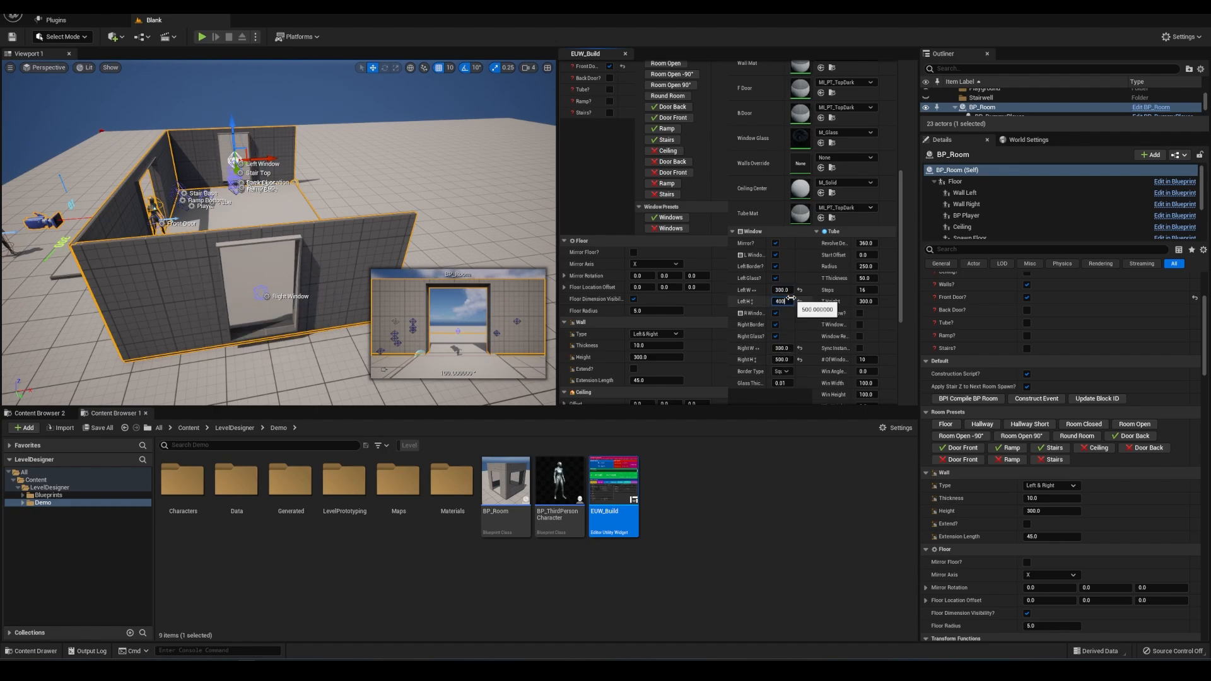
pyautogui.hotkey('shift', 'Tab')
pyautogui.write('150')
pyautogui.press('Return')
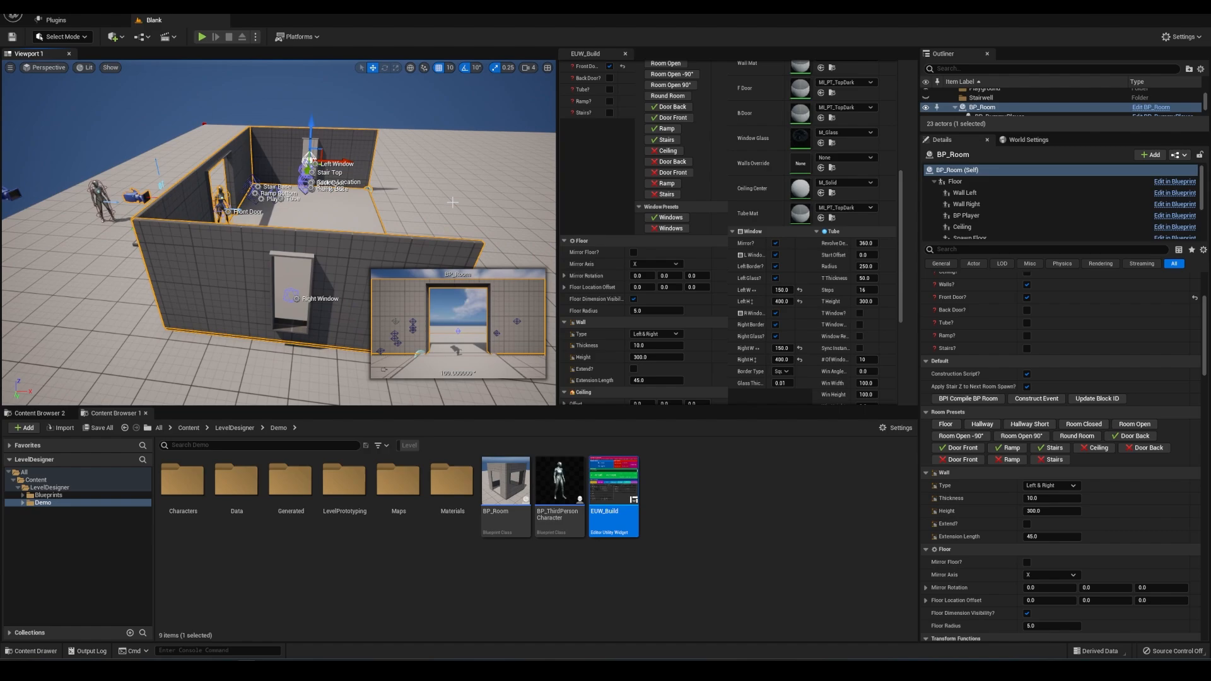
# Step: Turn off window mirroring and give the right window its own position along the wall and a width of 300
pyautogui.click(776, 244)
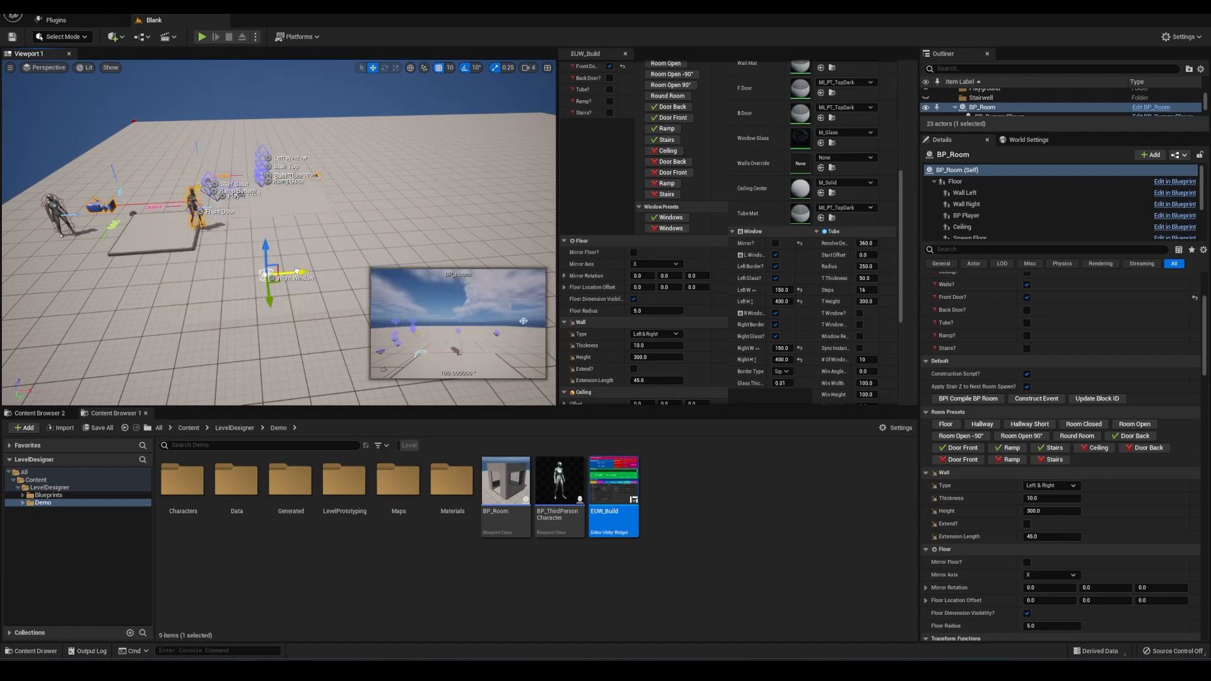
pyautogui.moveTo(296, 271); pyautogui.dragTo(326, 270)
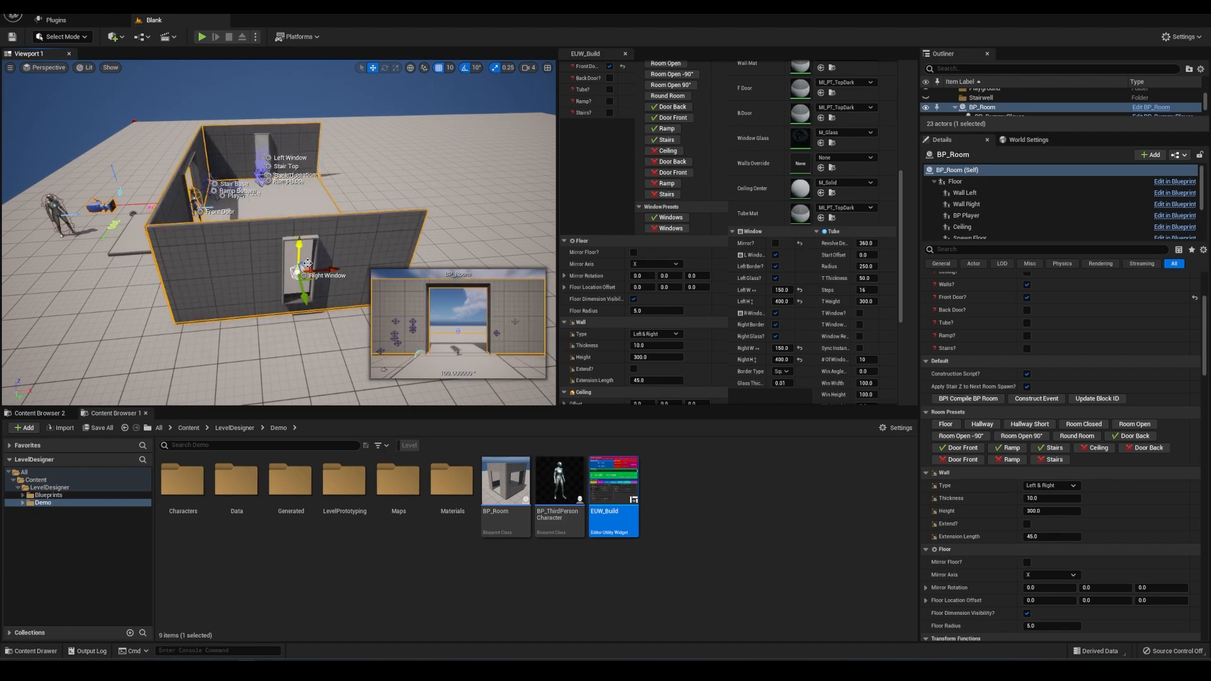
pyautogui.click(781, 348)
pyautogui.write('300')
pyautogui.press('Return')
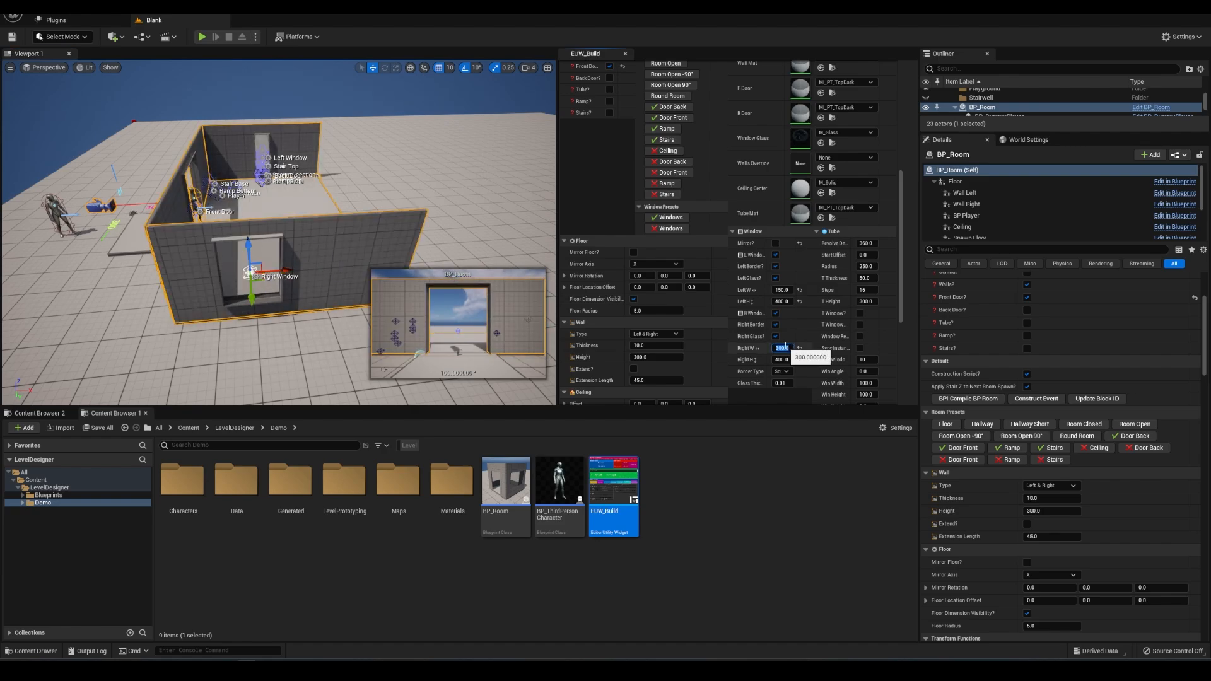
pyautogui.write('600')
pyautogui.press('Return')
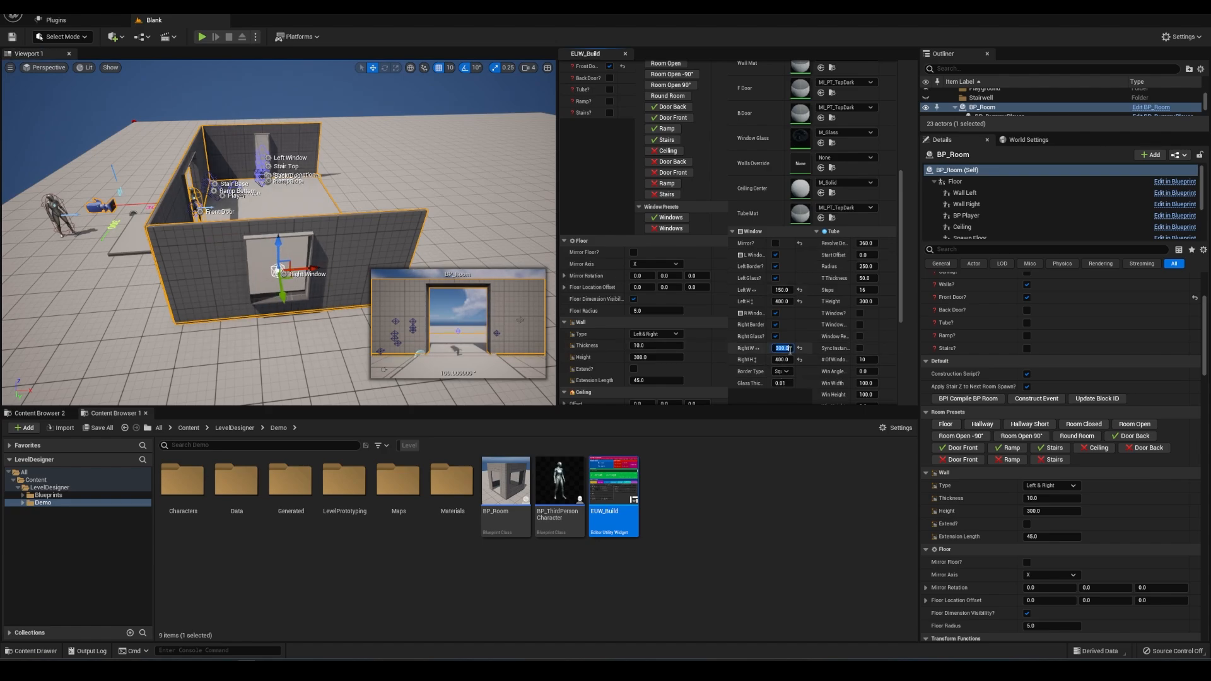
# Step: Set the large room's right window width to 600, and turn off the right window and its border
pyautogui.moveTo(354, 208); pyautogui.dragTo(354, 237, button='right')
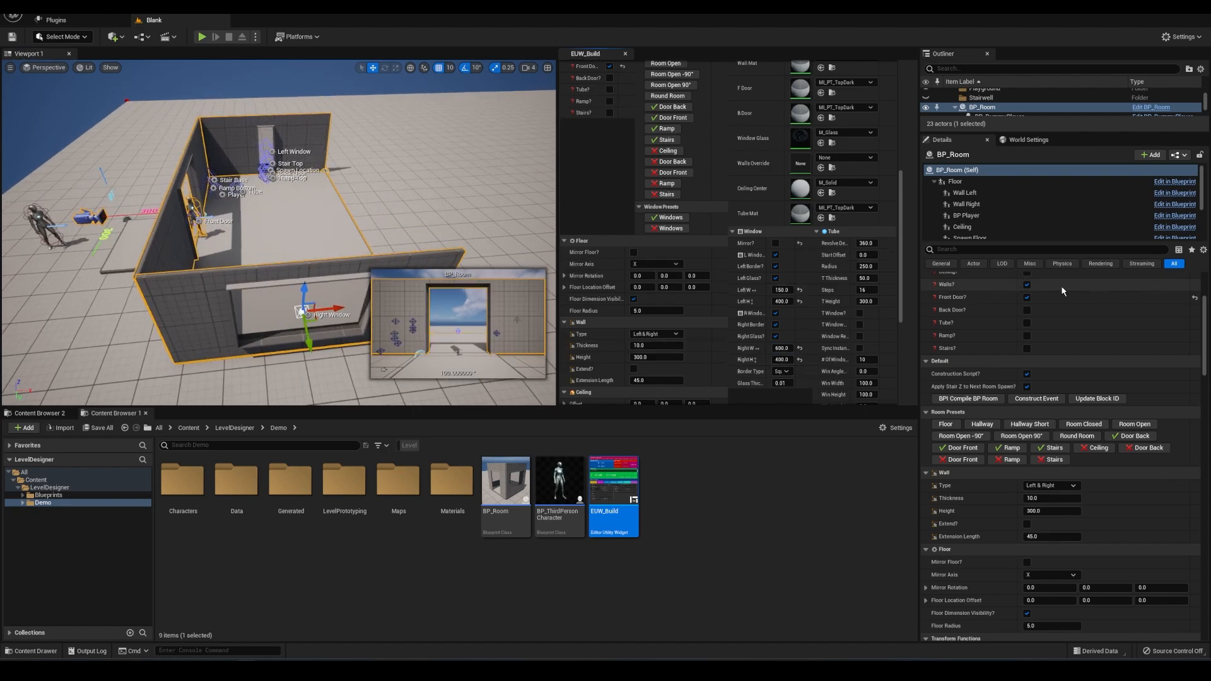
pyautogui.click(776, 313)
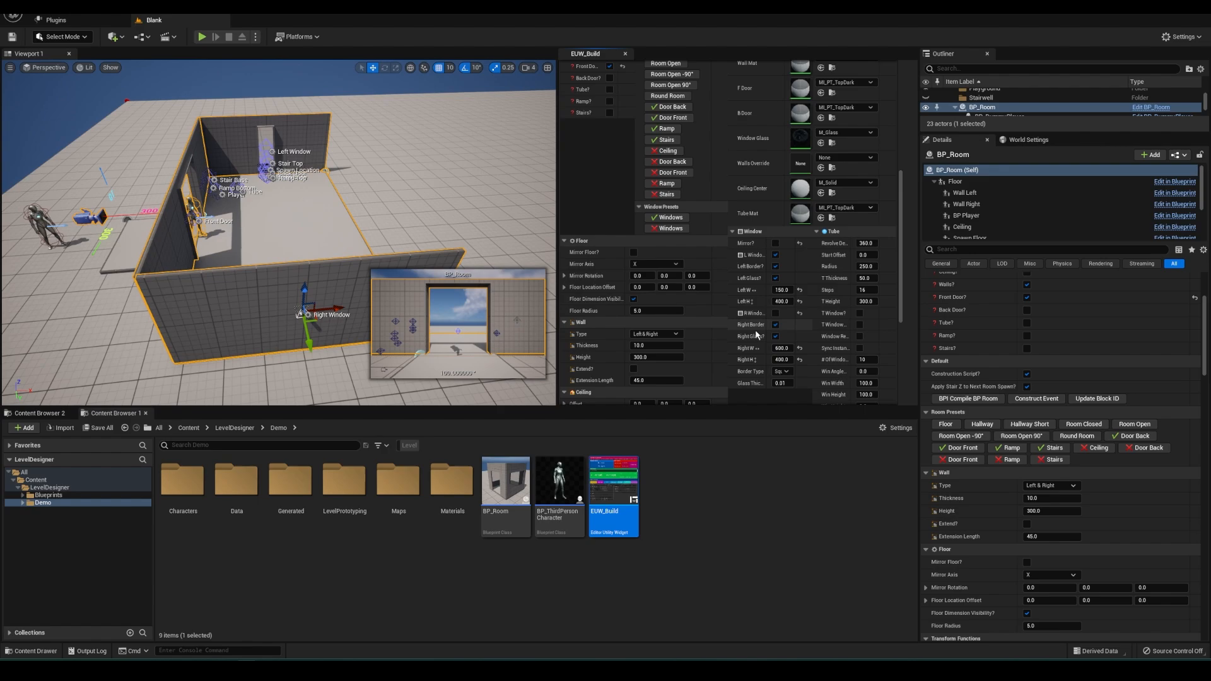
pyautogui.moveTo(378, 243)
pyautogui.mouseDown(button='right')
pyautogui.moveTo(303, 233)
pyautogui.moveTo(346, 283)
pyautogui.mouseUp(button='right')
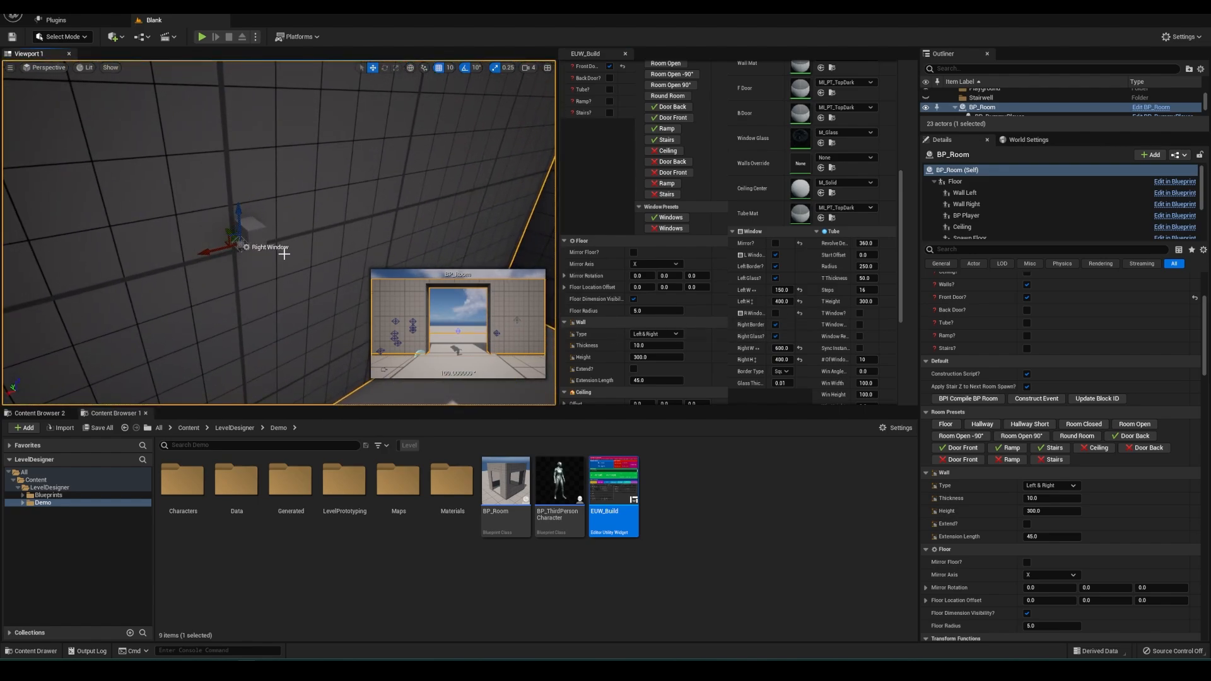
pyautogui.click(775, 324)
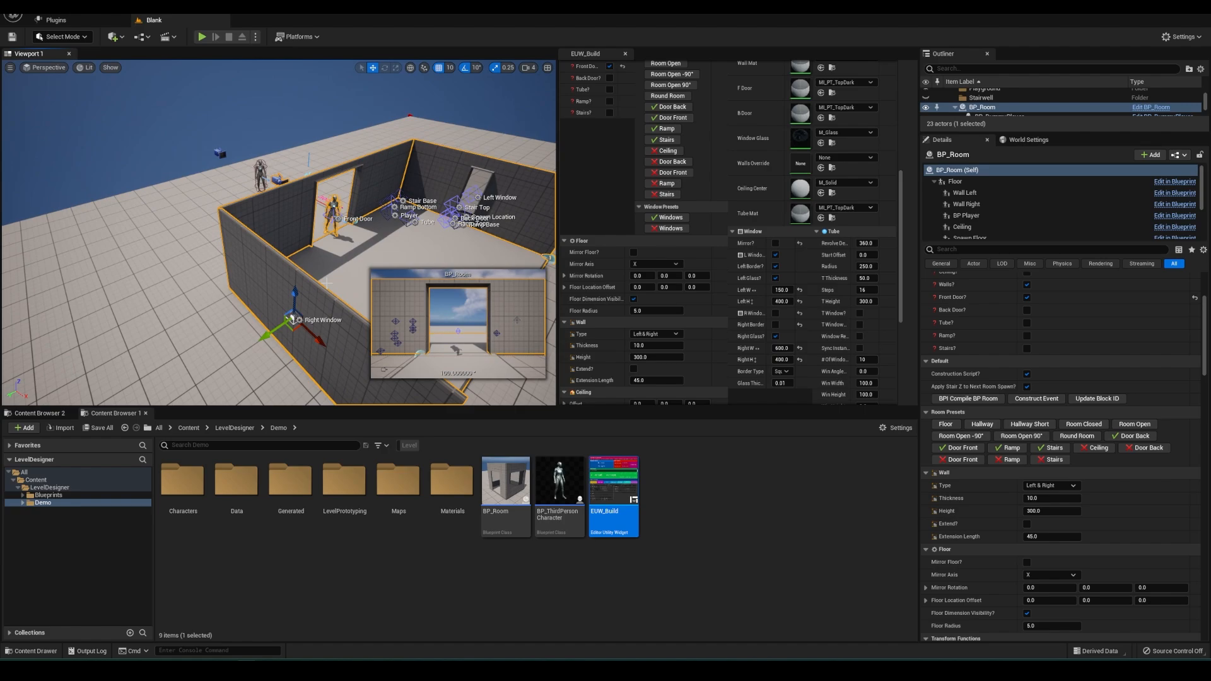
# Step: Enable the large room's back door and move it along the back wall toward the right side wall
pyautogui.click(609, 78)
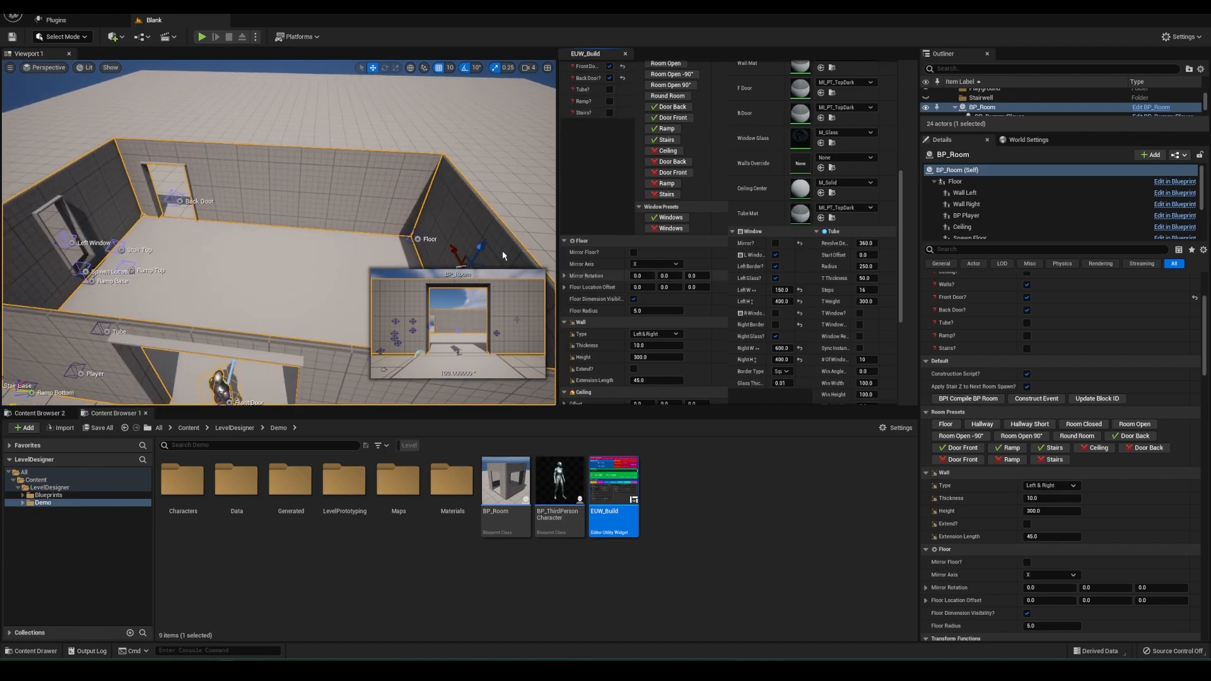
pyautogui.scroll(-2, 284, 265)
pyautogui.click(175, 202)
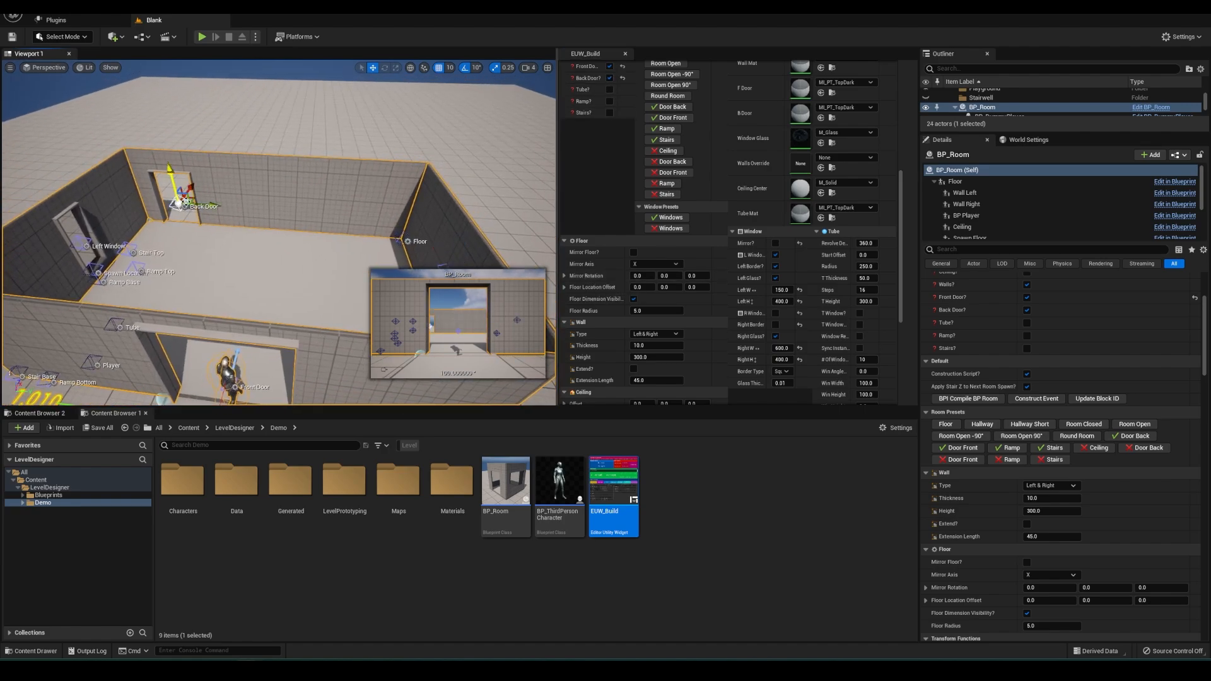
pyautogui.moveTo(184, 202); pyautogui.dragTo(338, 194)
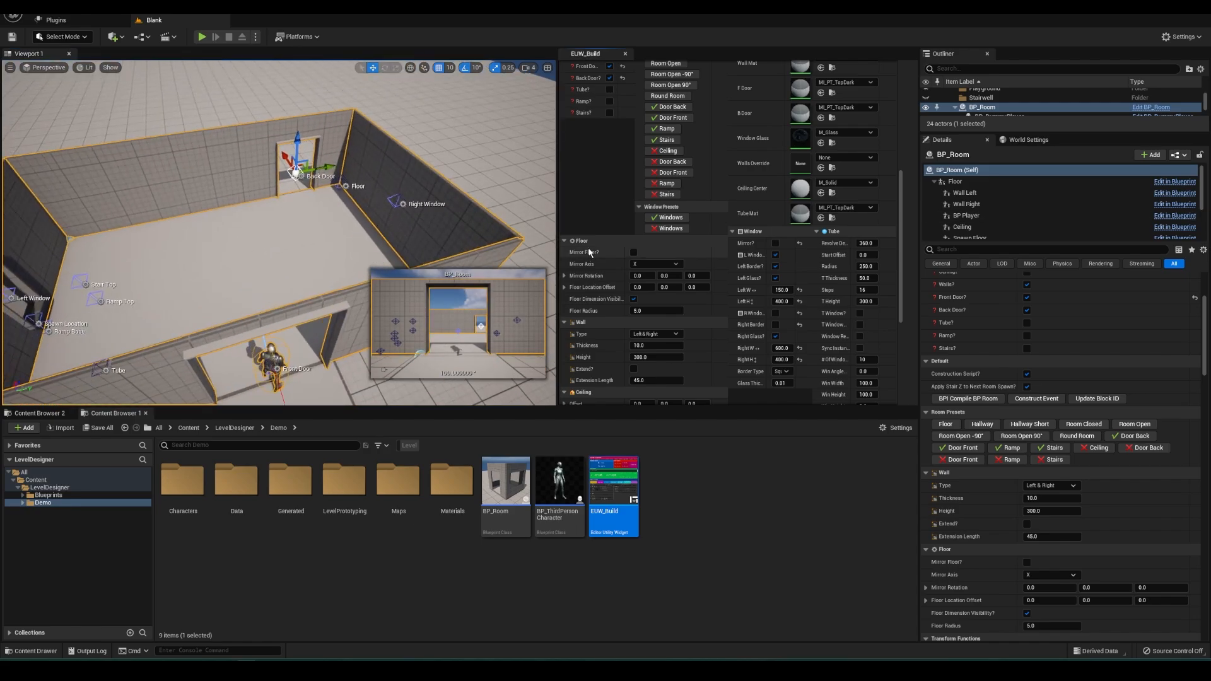
pyautogui.moveTo(403, 246); pyautogui.dragTo(344, 215, button='right')
# Step: Set the spawn location to Center Of Room and add a new BP_Room from the large room
pyautogui.scroll(1, 757, 258)
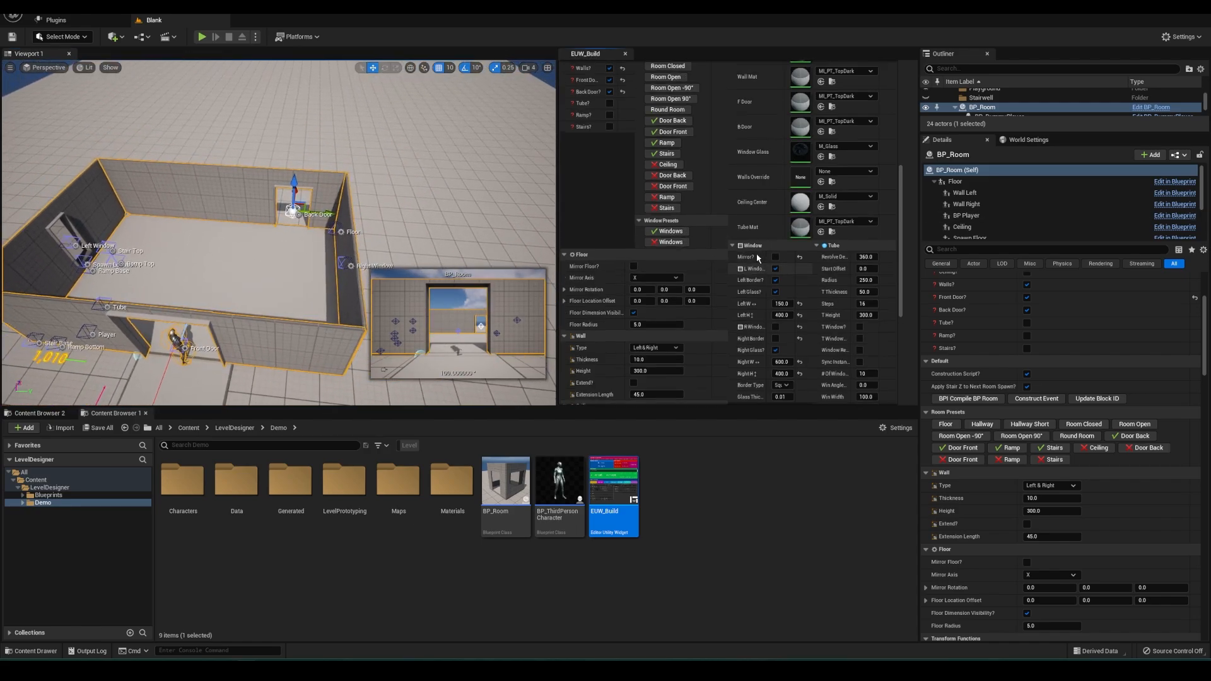
pyautogui.scroll(10, 758, 259)
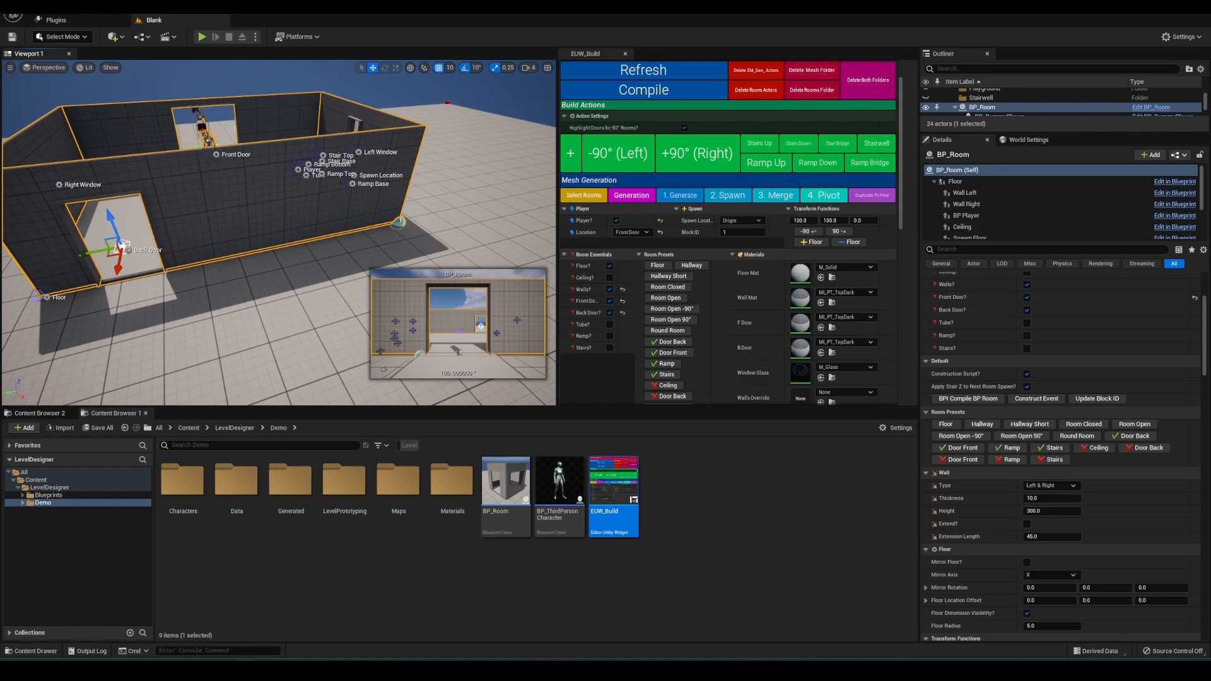
pyautogui.moveTo(381, 229); pyautogui.dragTo(393, 226, button='right')
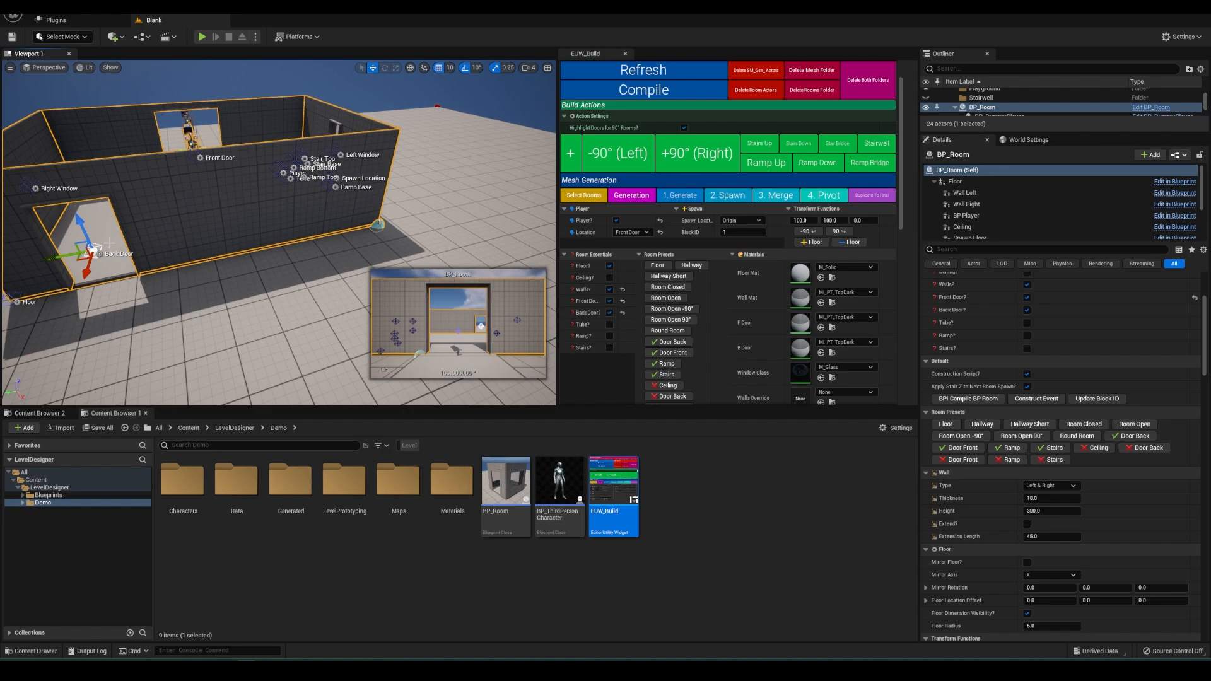
pyautogui.click(741, 220)
pyautogui.click(755, 239)
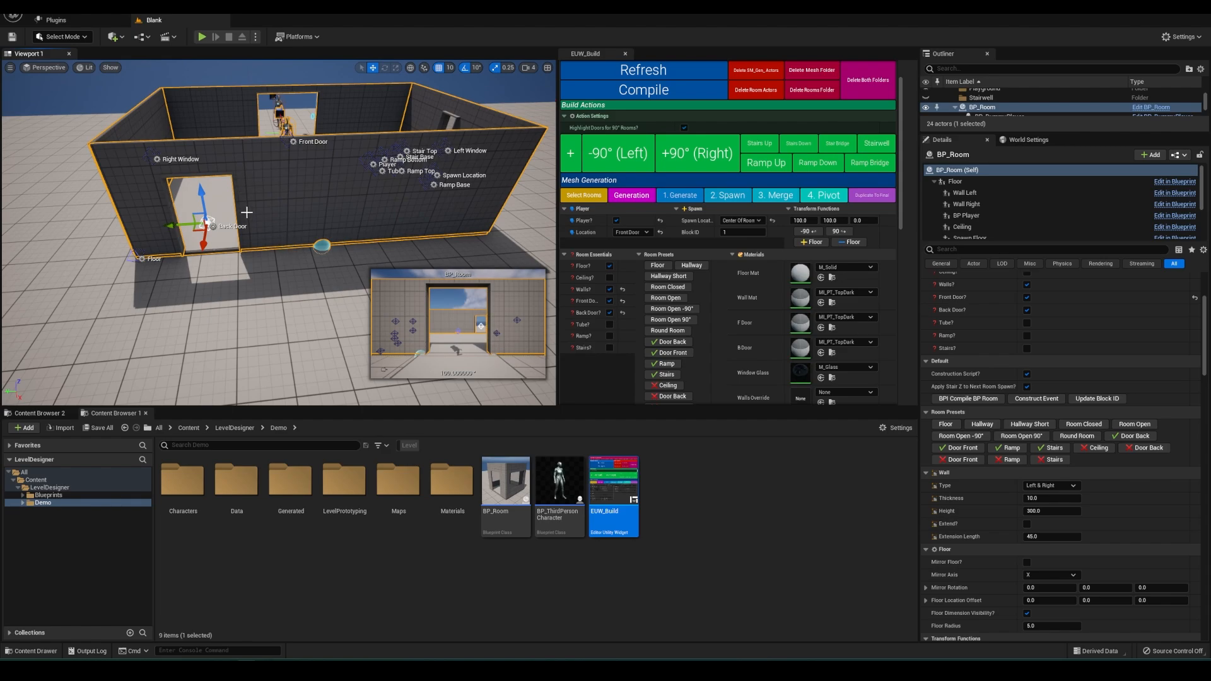
pyautogui.click(612, 148)
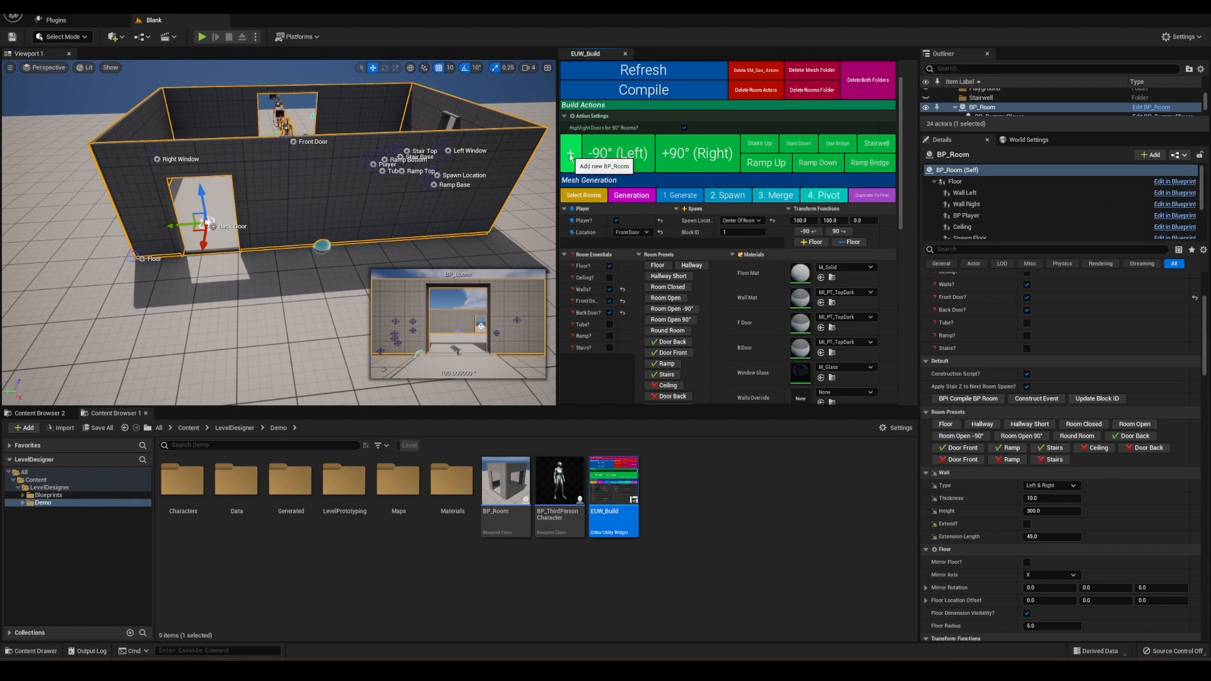
# Step: Widen the new room sideways with its floor handle and apply the Room Open preset
pyautogui.moveTo(364, 289); pyautogui.dragTo(330, 287, button='right')
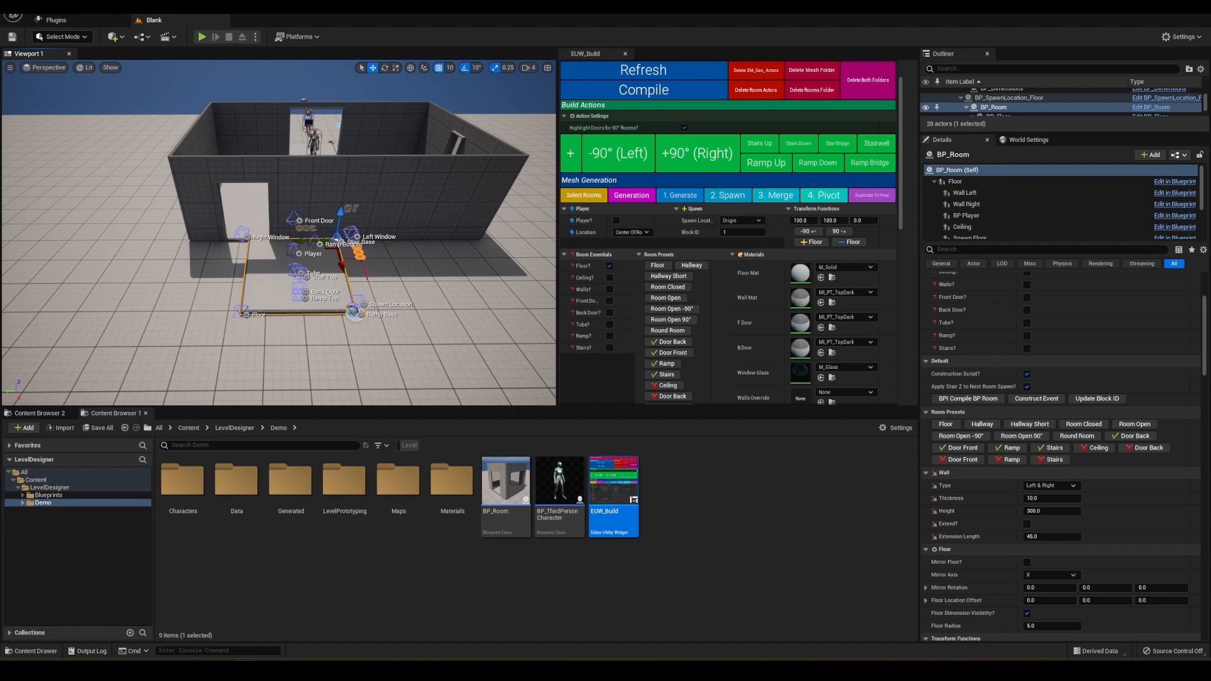
pyautogui.click(254, 327)
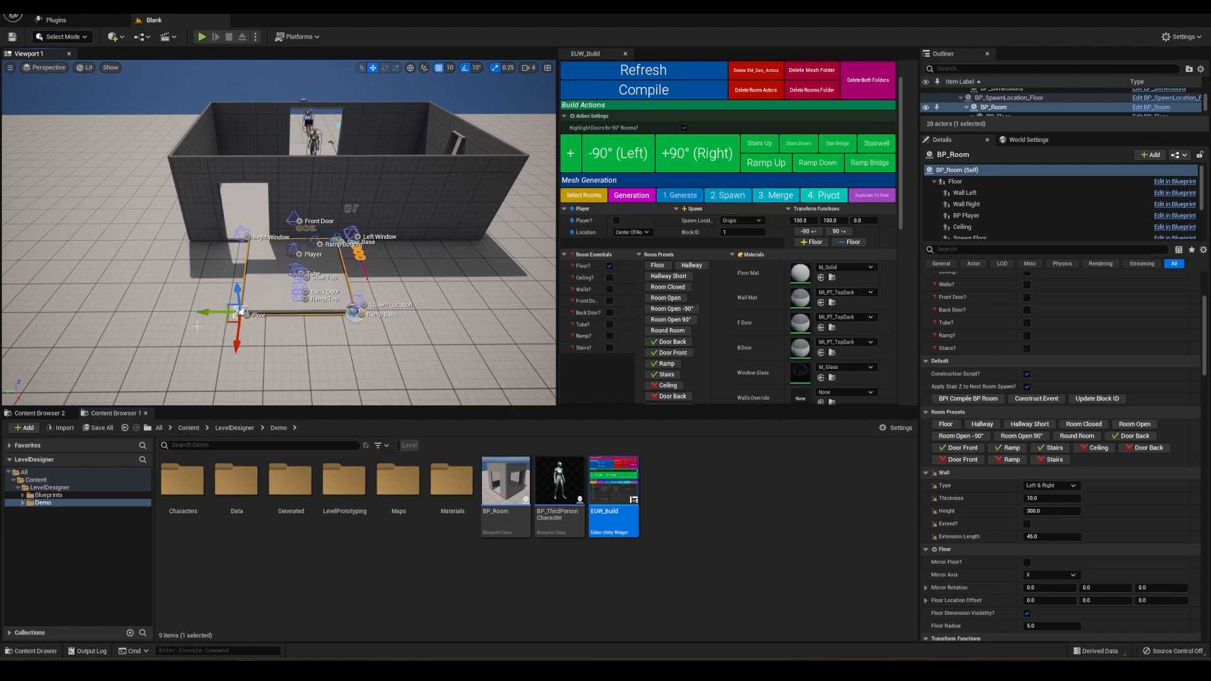
pyautogui.moveTo(229, 322); pyautogui.dragTo(131, 360)
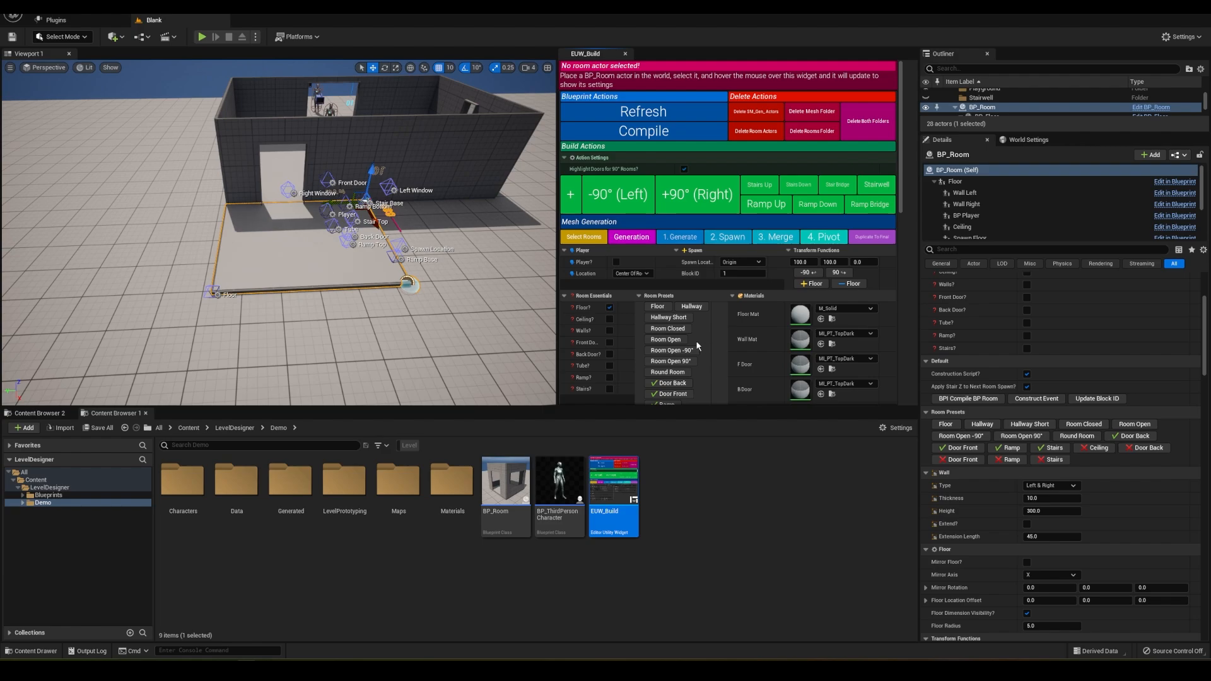
pyautogui.click(666, 339)
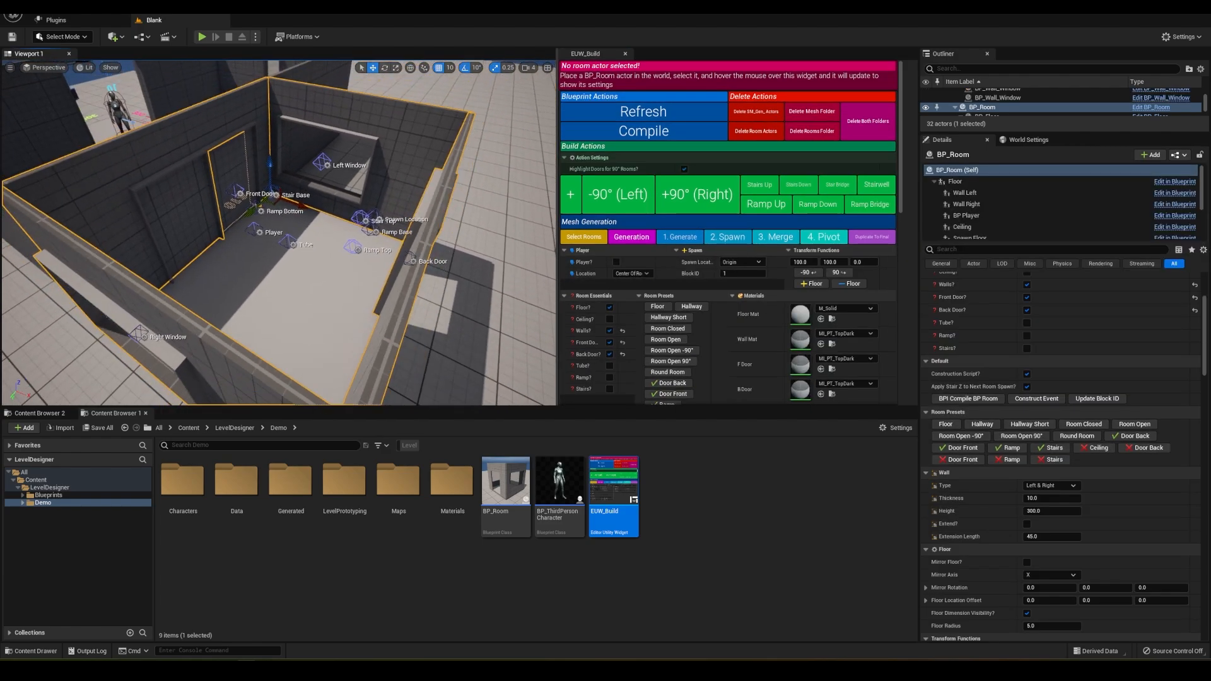
# Step: Apply the presets that remove the new room's windows and its front door
pyautogui.scroll(-2, 692, 249)
pyautogui.scroll(-3, 692, 249)
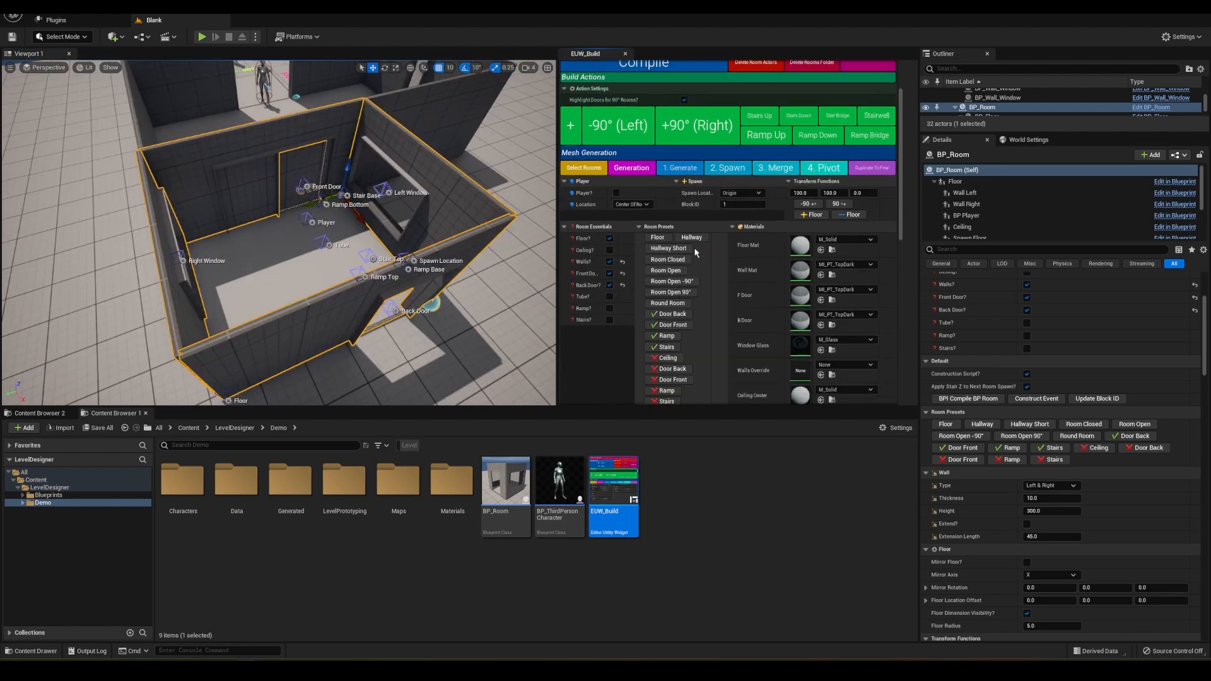
pyautogui.click(680, 369)
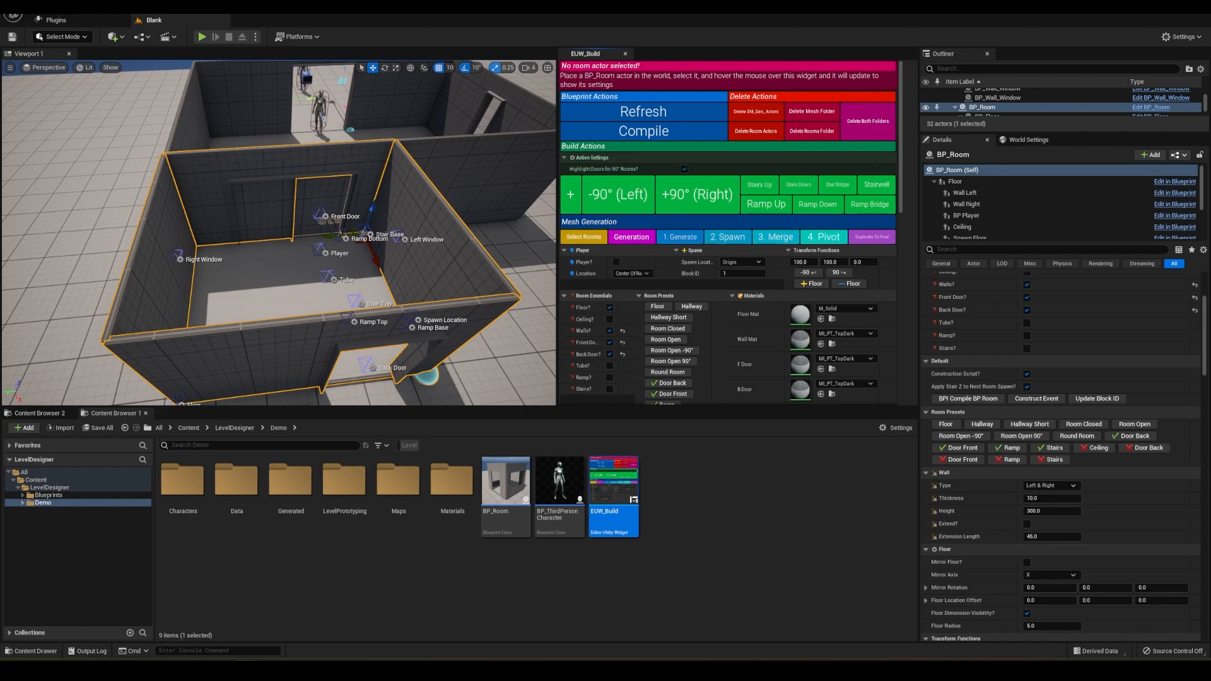
pyautogui.scroll(-3, 682, 280)
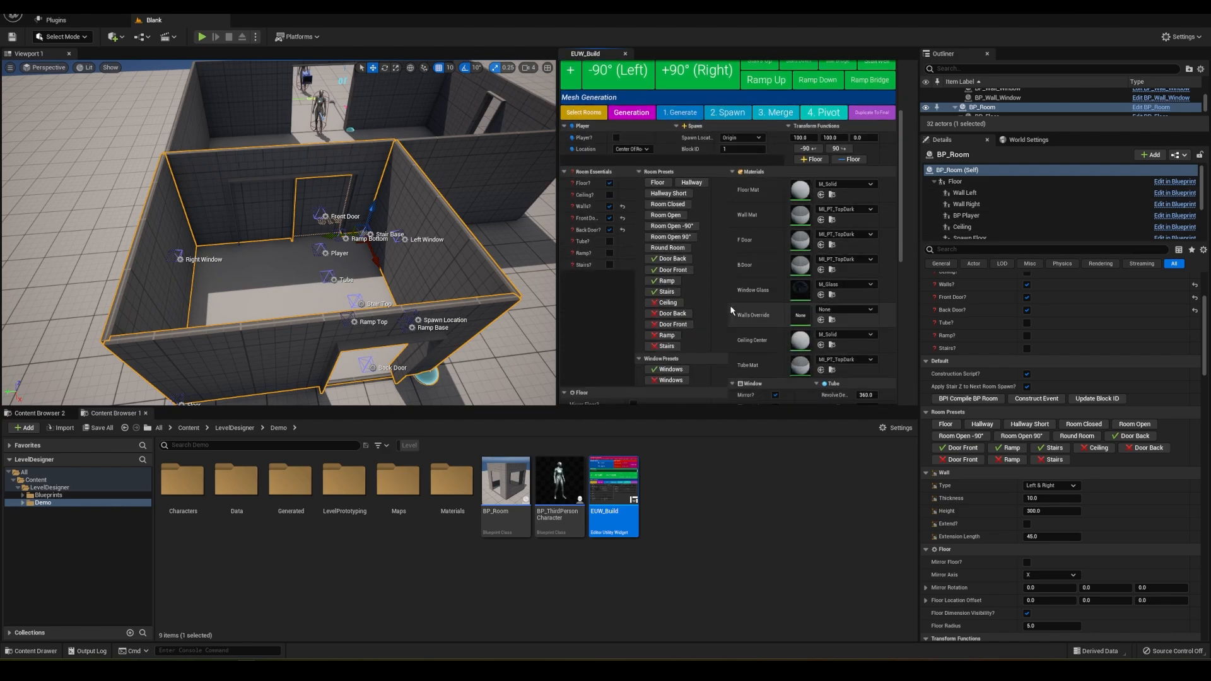
pyautogui.click(682, 271)
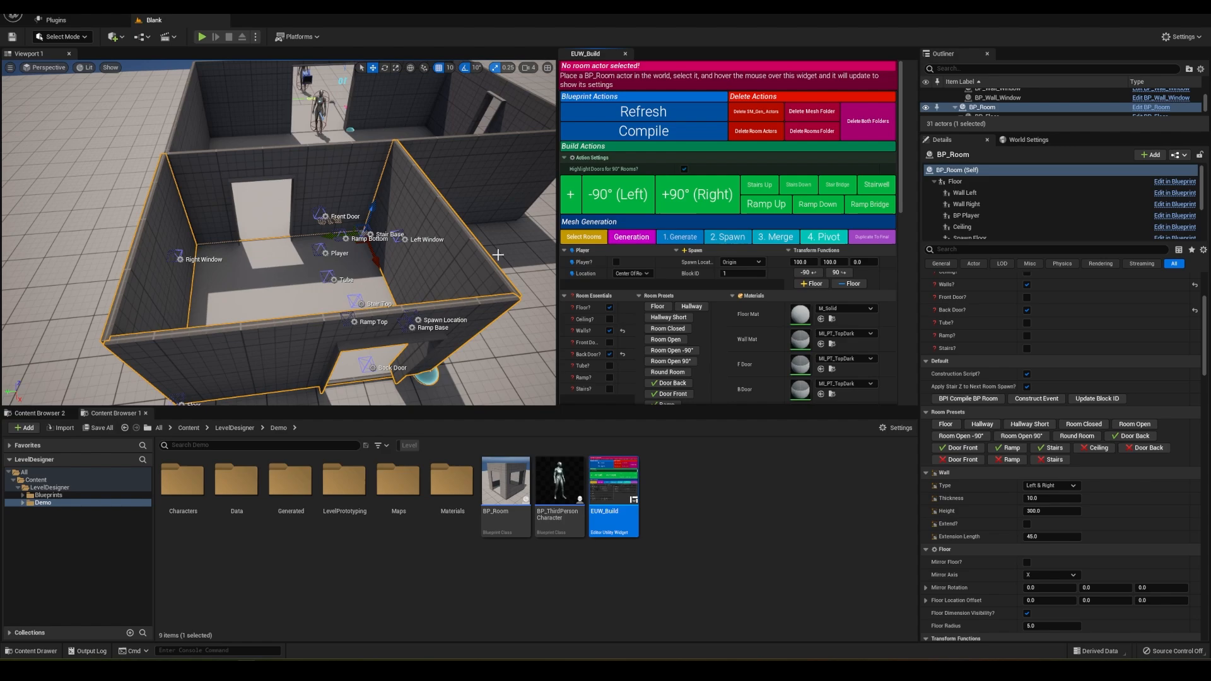
# Step: Lengthen the second room with its floor handle to about 870 units, away from the large room
pyautogui.keyDown('alt'); pyautogui.moveTo(149, 296); pyautogui.dragTo(270, 203); pyautogui.keyUp('alt')
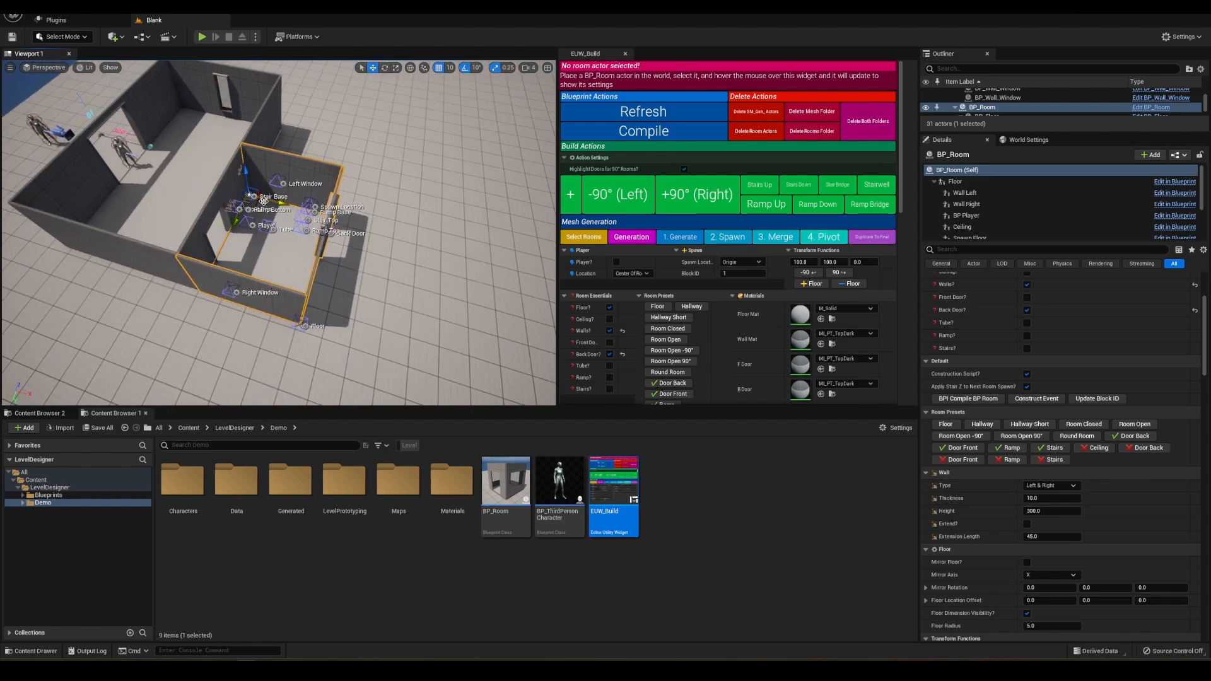
pyautogui.click(302, 324)
pyautogui.moveTo(335, 336); pyautogui.dragTo(457, 368)
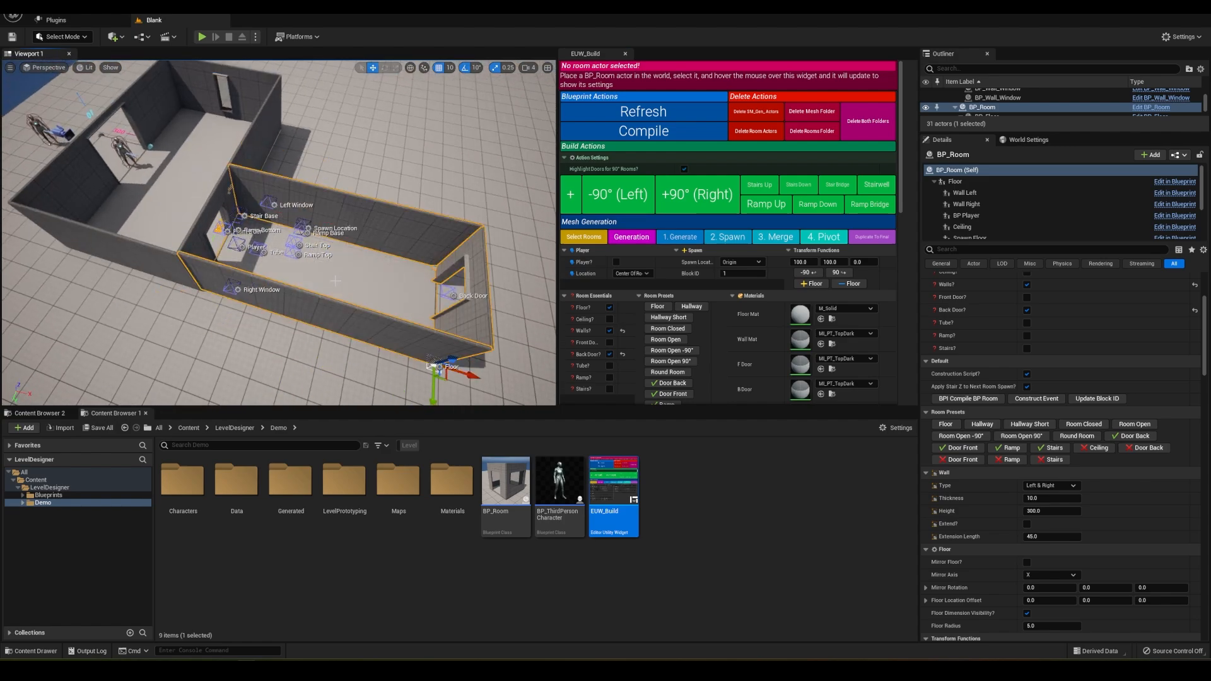
# Step: Add a -90° (Left) room at the far end of the second room and lengthen it with its floor handle
pyautogui.keyDown('alt'); pyautogui.moveTo(278, 277); pyautogui.dragTo(165, 254); pyautogui.keyUp('alt')
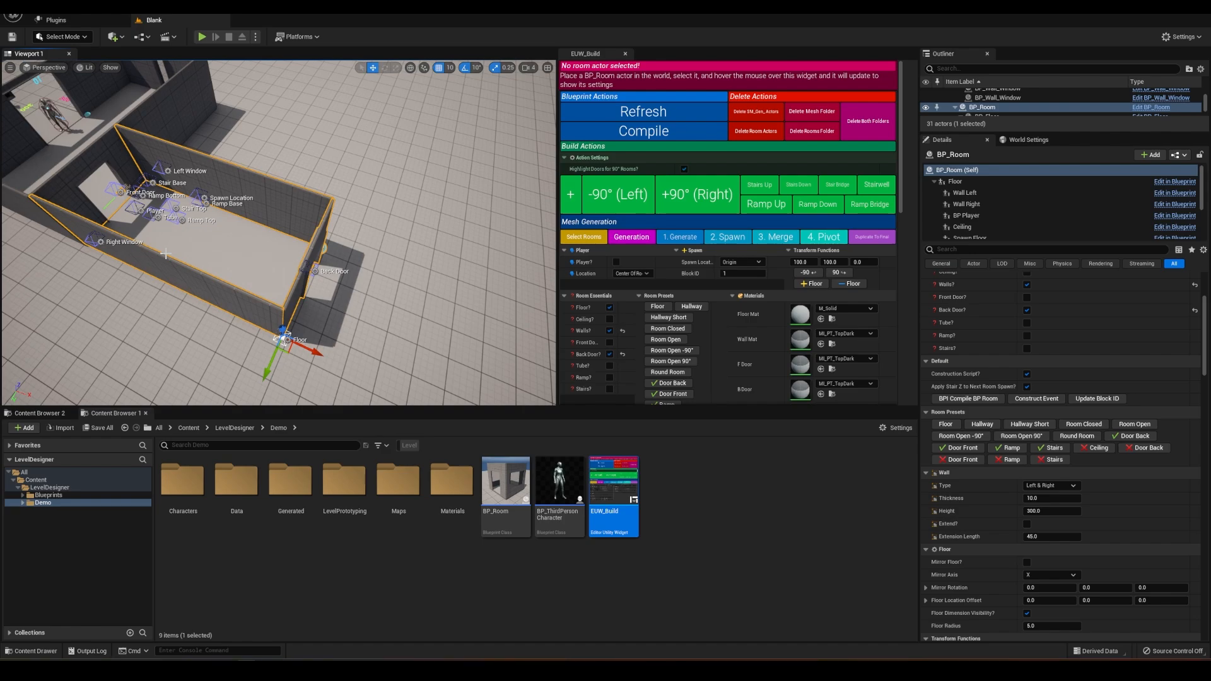
pyautogui.click(635, 207)
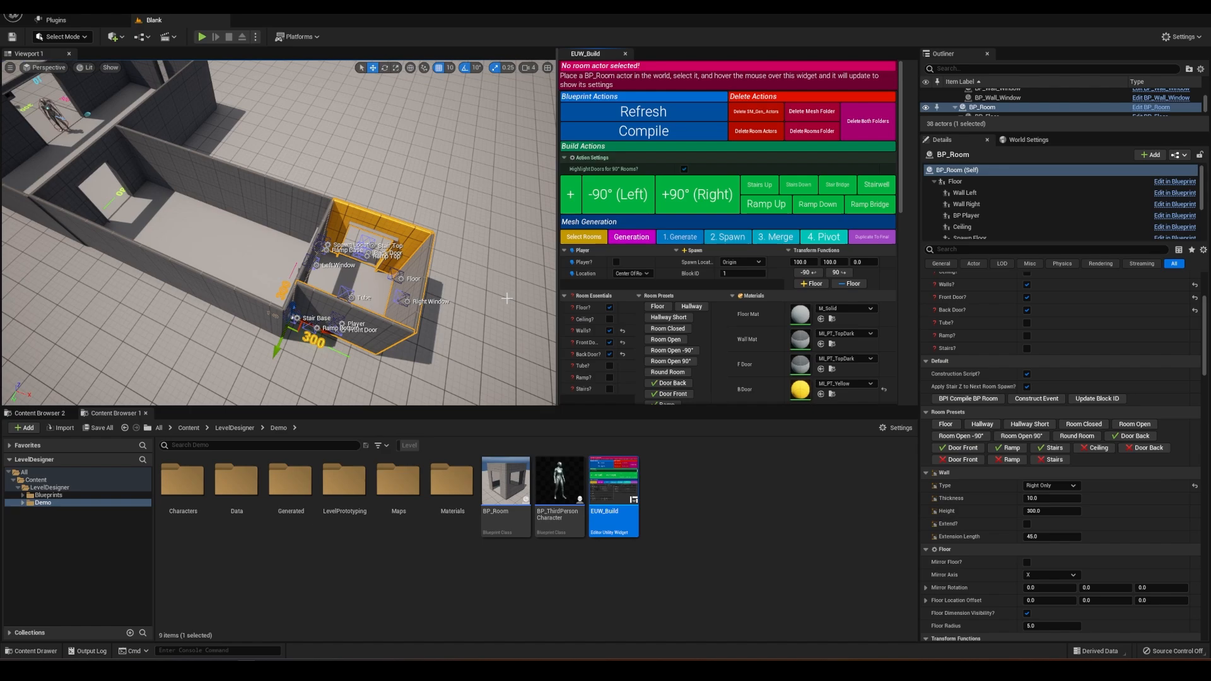
pyautogui.scroll(-3, 752, 329)
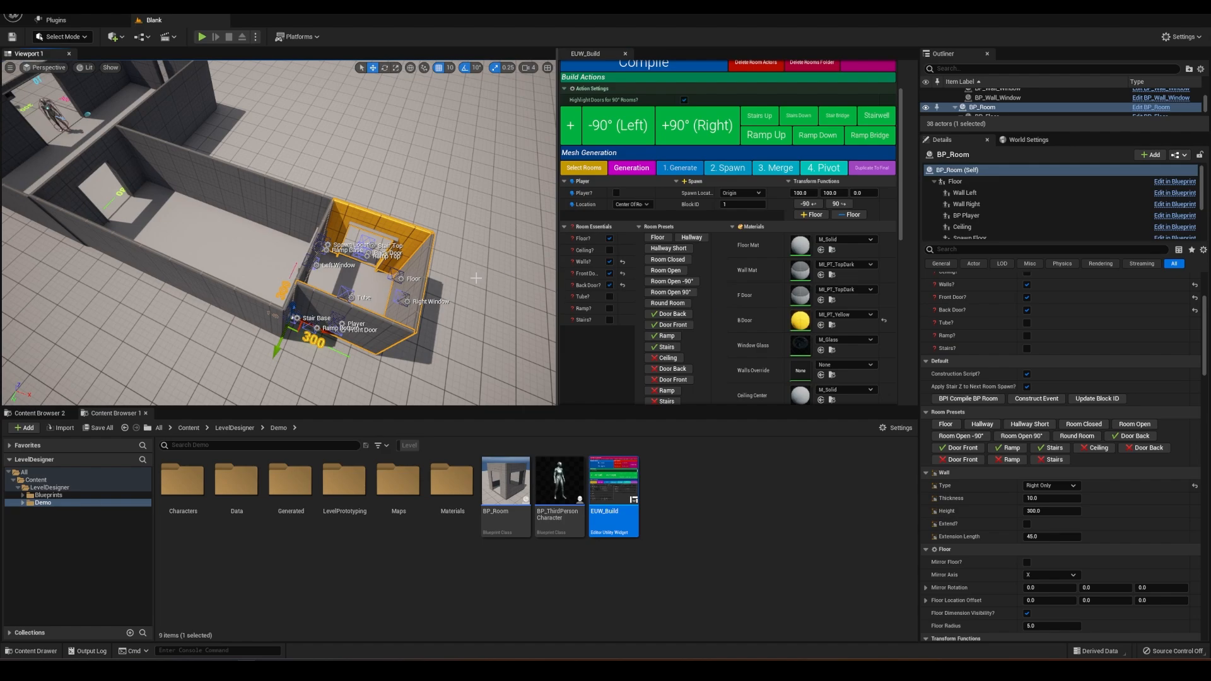
pyautogui.moveTo(391, 270); pyautogui.dragTo(403, 189)
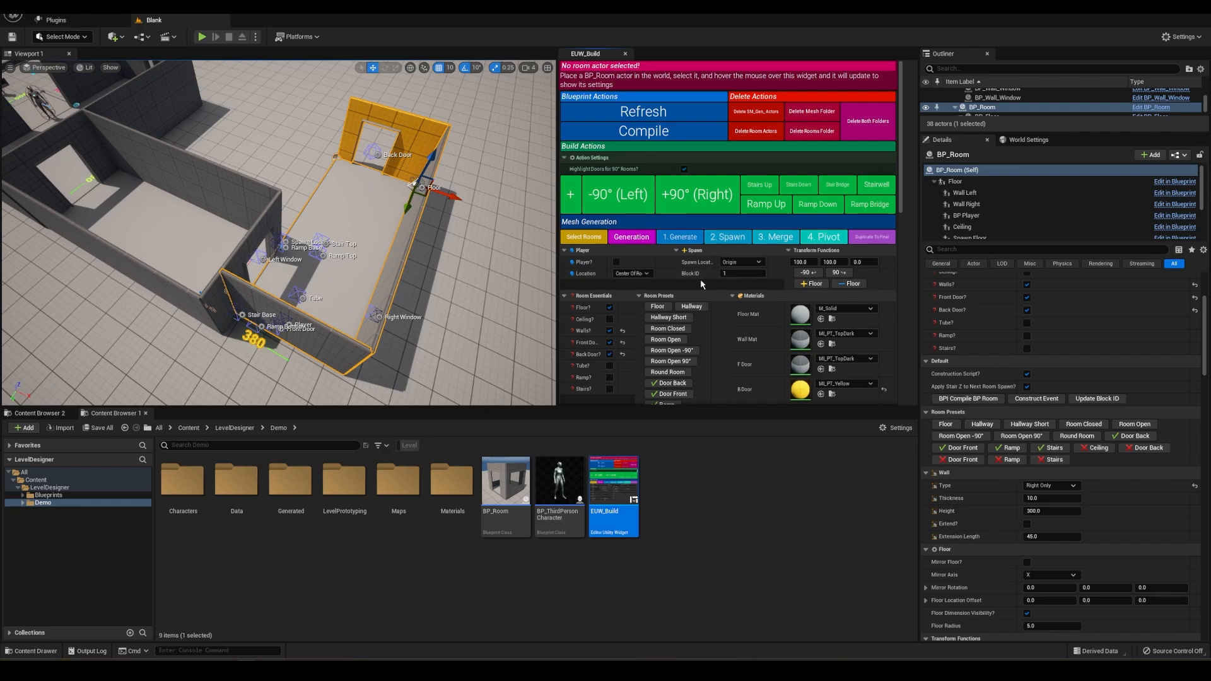
# Step: Change the turned room's wall type to Left & Right
pyautogui.scroll(-6, 700, 279)
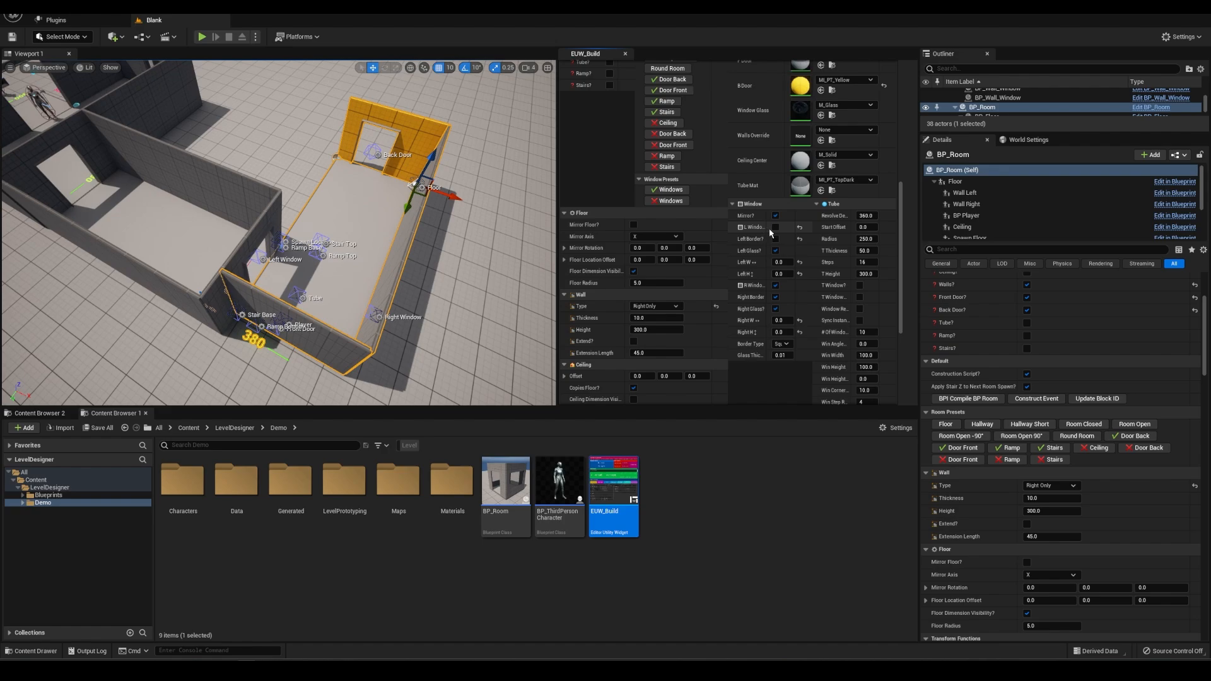
pyautogui.click(667, 307)
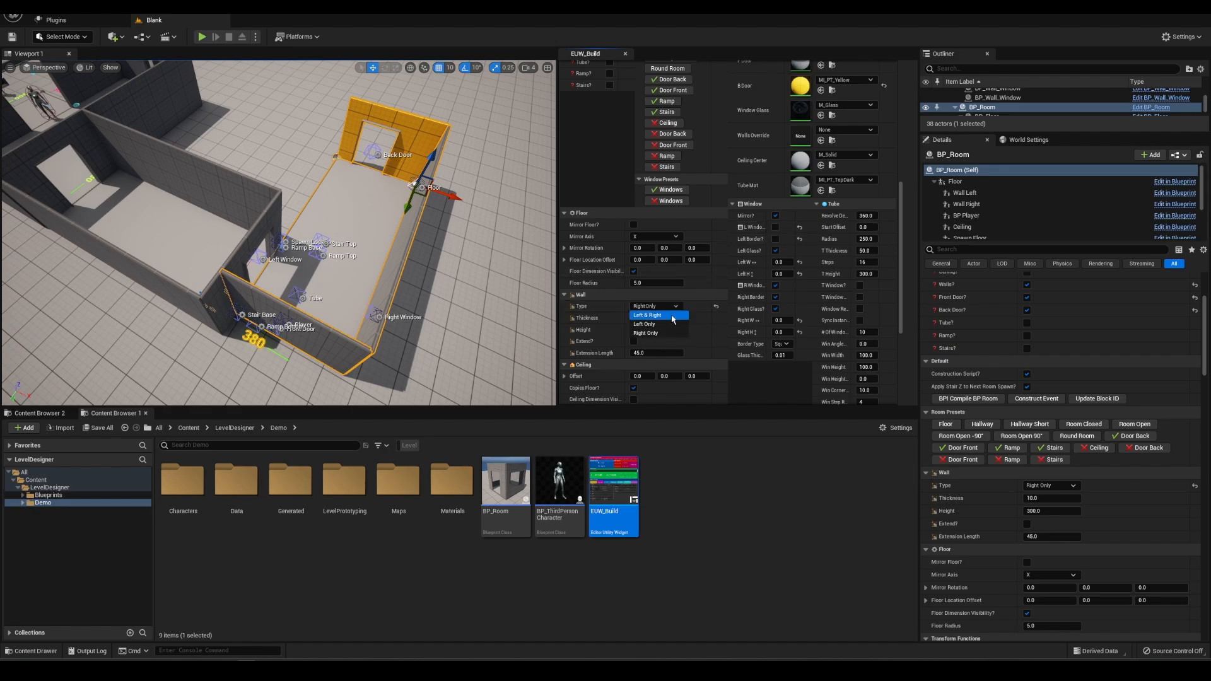
pyautogui.click(669, 317)
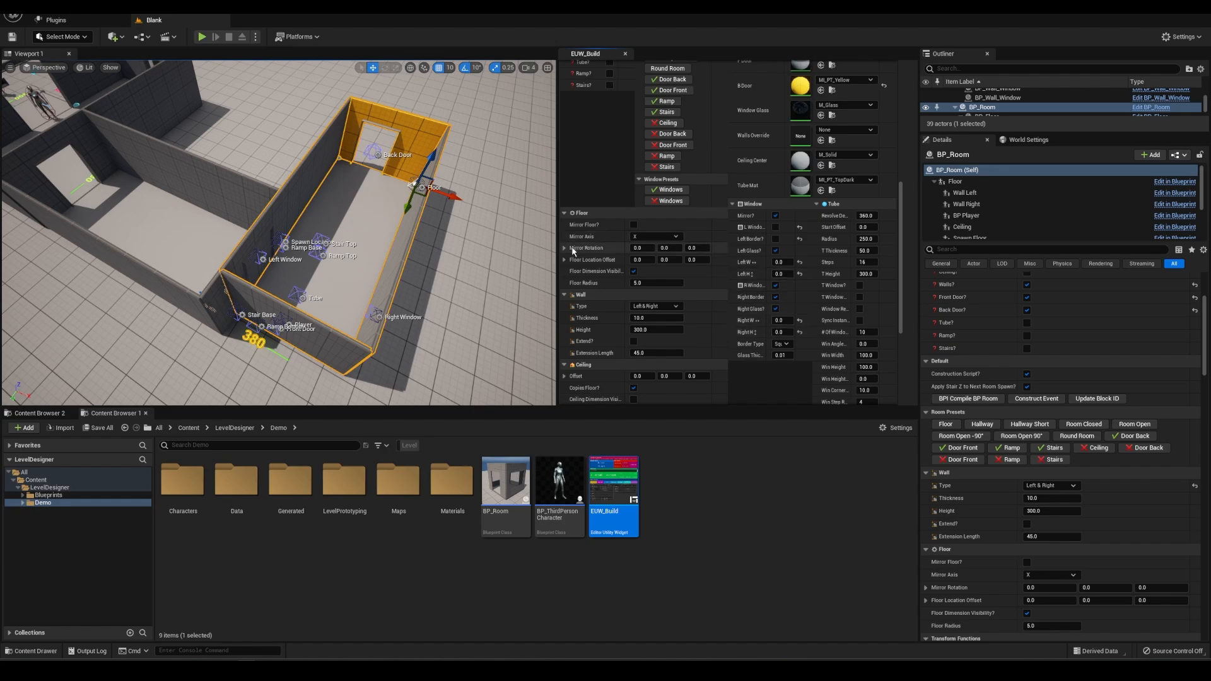
pyautogui.moveTo(506, 243); pyautogui.dragTo(481, 237, button='right')
pyautogui.click(277, 243)
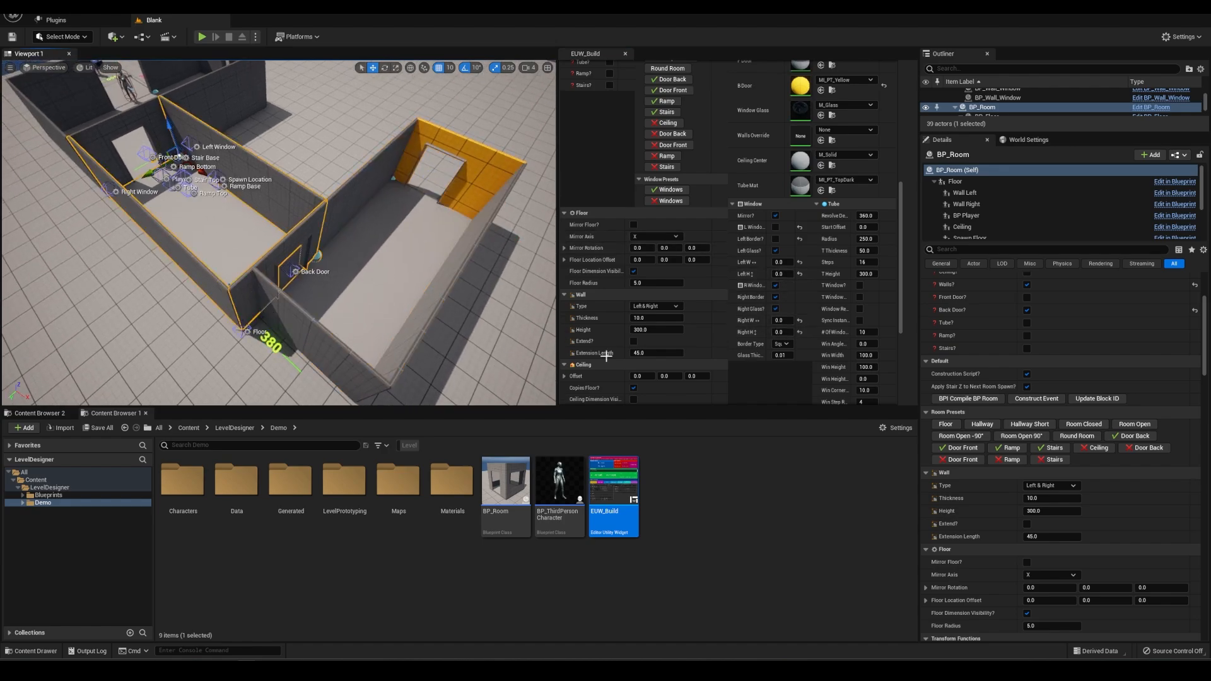
pyautogui.scroll(-4, 687, 348)
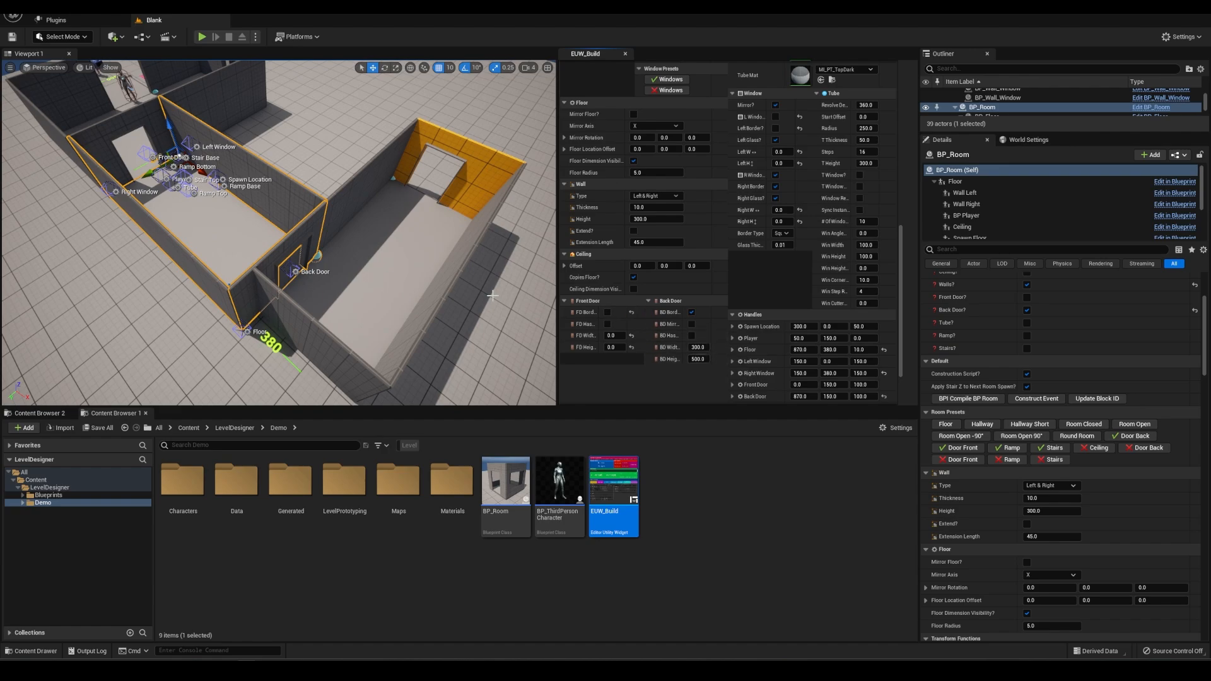
# Step: Select the turned room again and set its mirrored window size to 300 wide and 500 high
pyautogui.click(398, 273)
pyautogui.scroll(3, 782, 221)
pyautogui.click(781, 221)
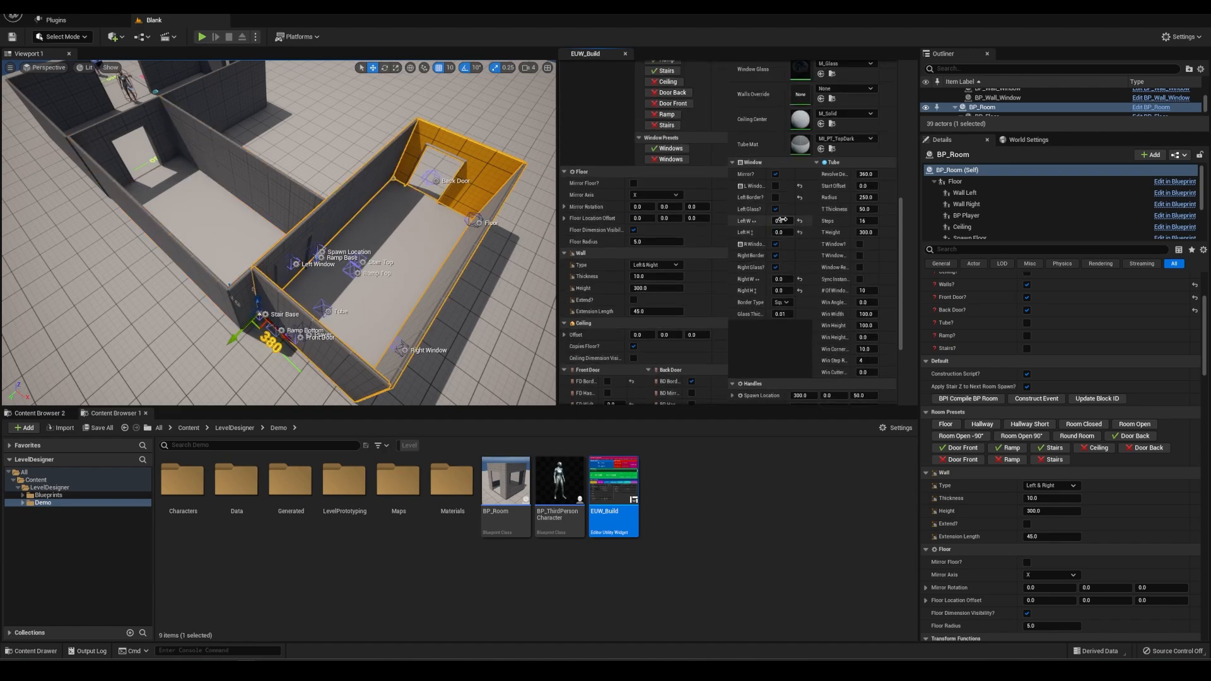
pyautogui.write('3')
pyautogui.press('Return')
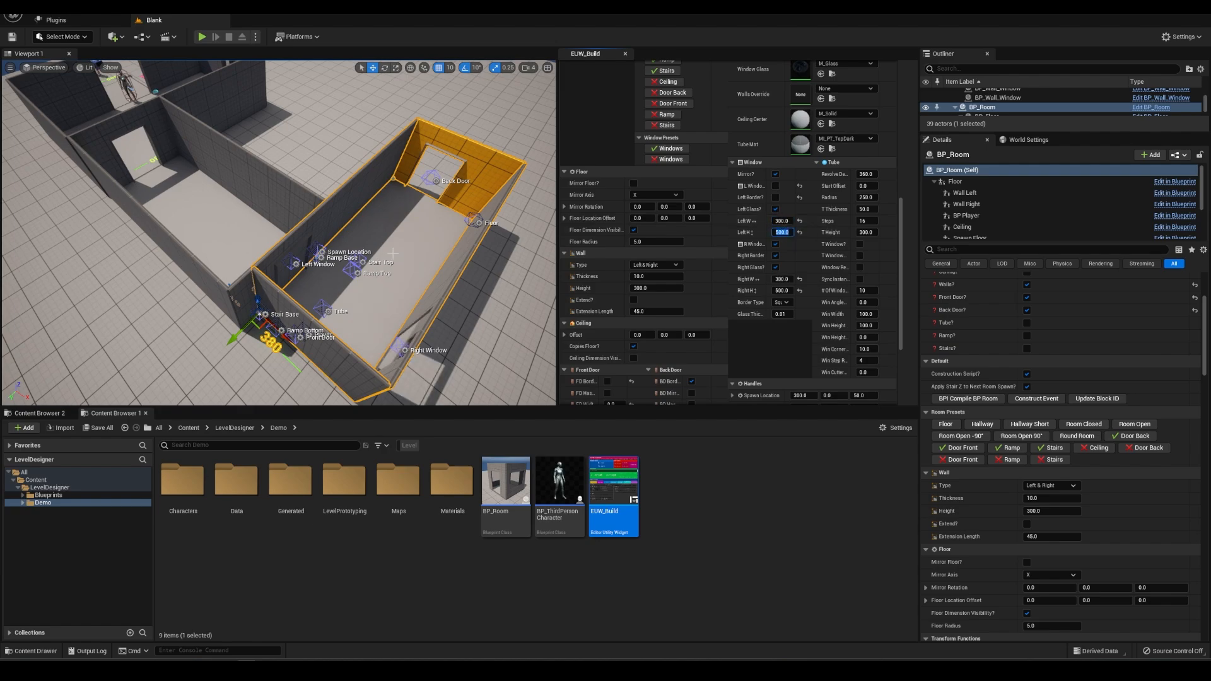
# Step: Enable the turned room's left window and turn off window mirroring
pyautogui.click(776, 185)
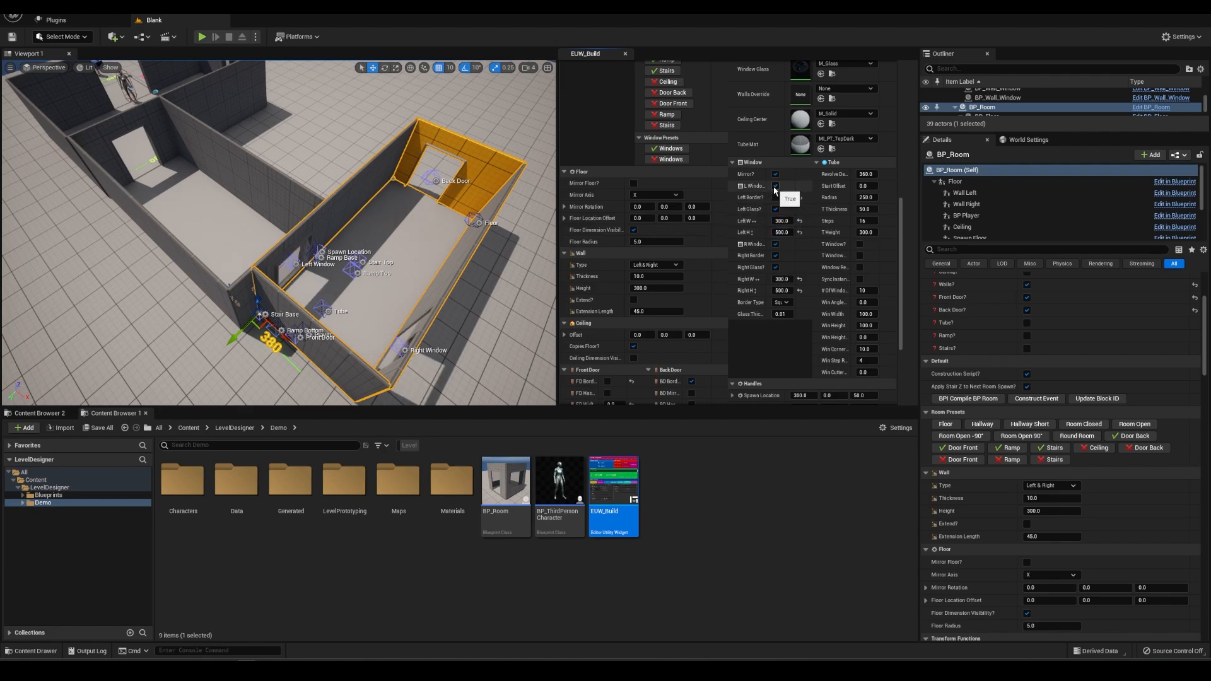
pyautogui.click(776, 174)
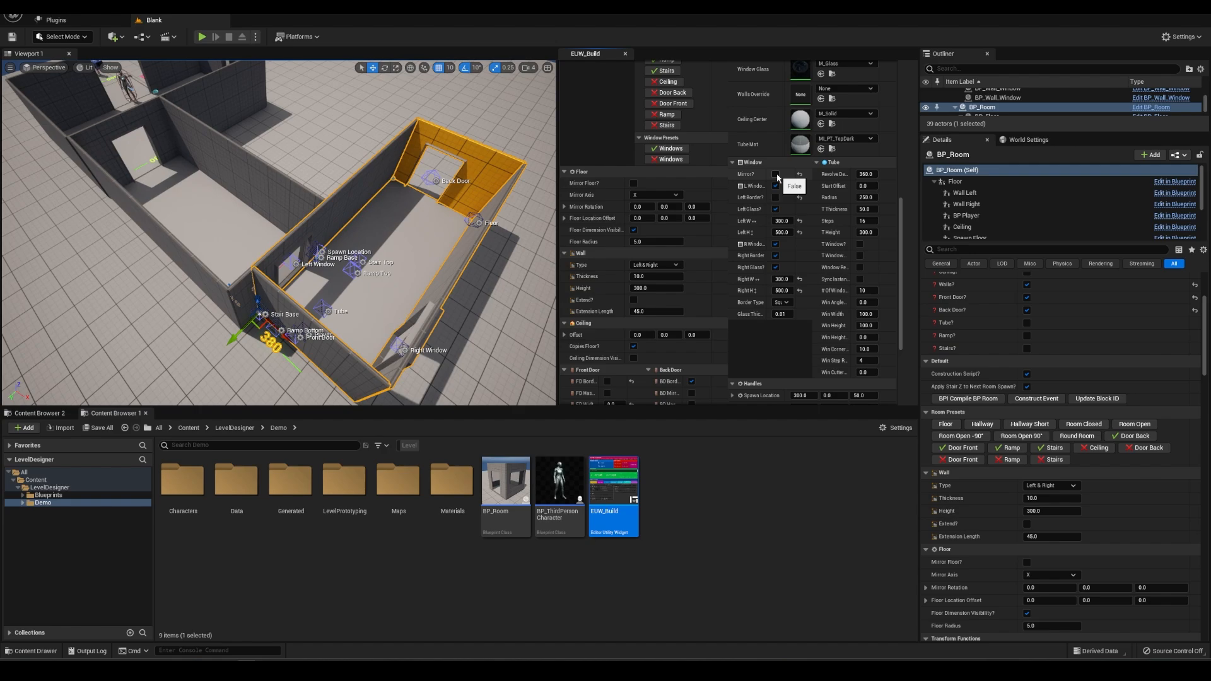
# Step: Slide the turned room's right window toward the middle of its wall and set the right window width to 800
pyautogui.moveTo(369, 293); pyautogui.dragTo(523, 296, button='right')
pyautogui.click(333, 227)
pyautogui.moveTo(351, 229); pyautogui.dragTo(245, 216)
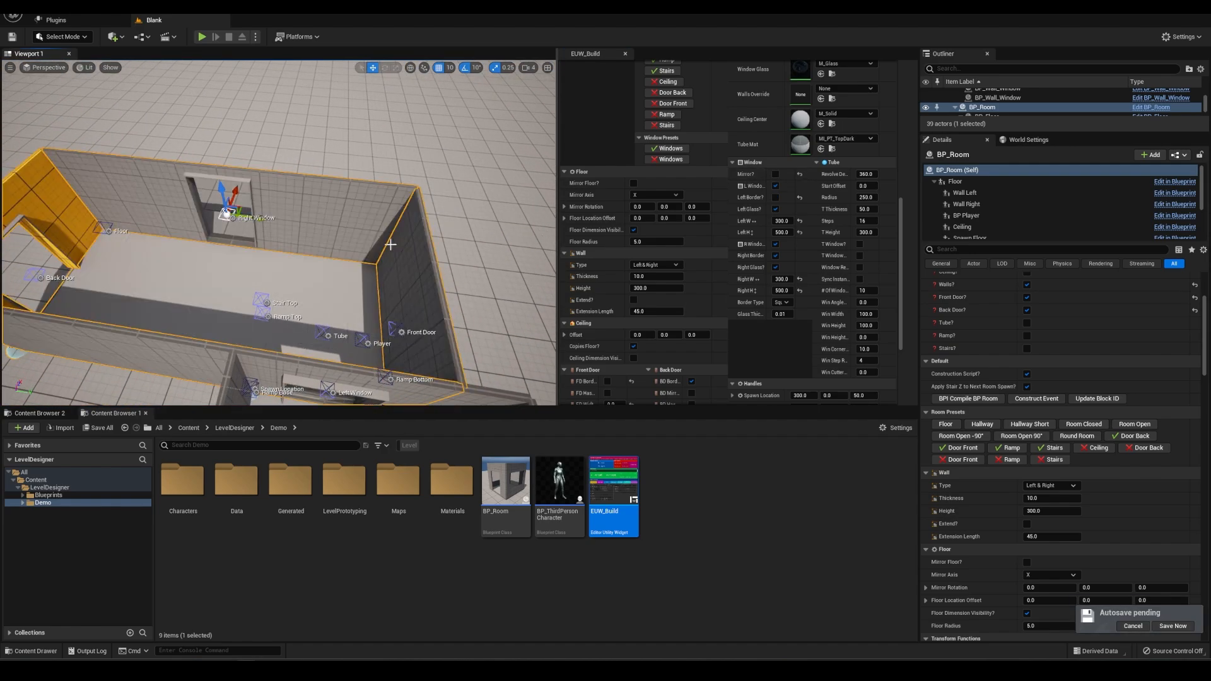
pyautogui.click(790, 279)
pyautogui.write('800')
pyautogui.press('Return')
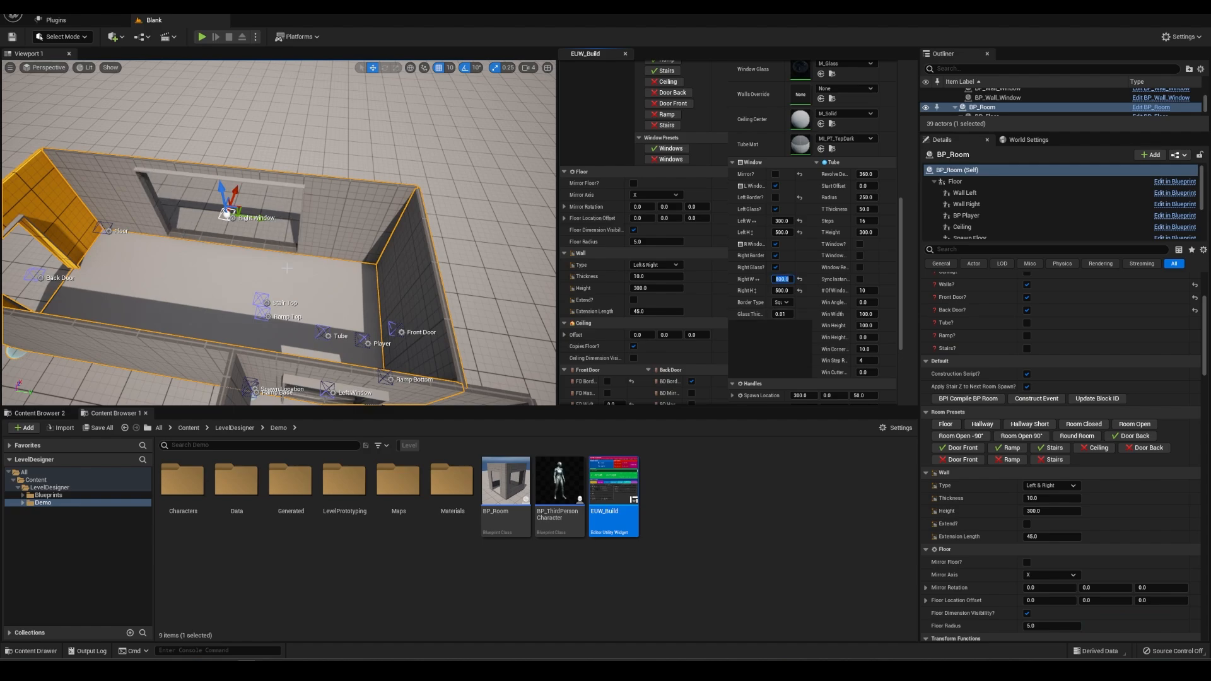
# Step: Enable the player reference figure in the turned room
pyautogui.moveTo(315, 294); pyautogui.dragTo(145, 287, button='right')
pyautogui.click(316, 294)
pyautogui.scroll(4, 621, 208)
pyautogui.click(616, 165)
pyautogui.moveTo(378, 252); pyautogui.dragTo(470, 258, button='right')
pyautogui.click(378, 253)
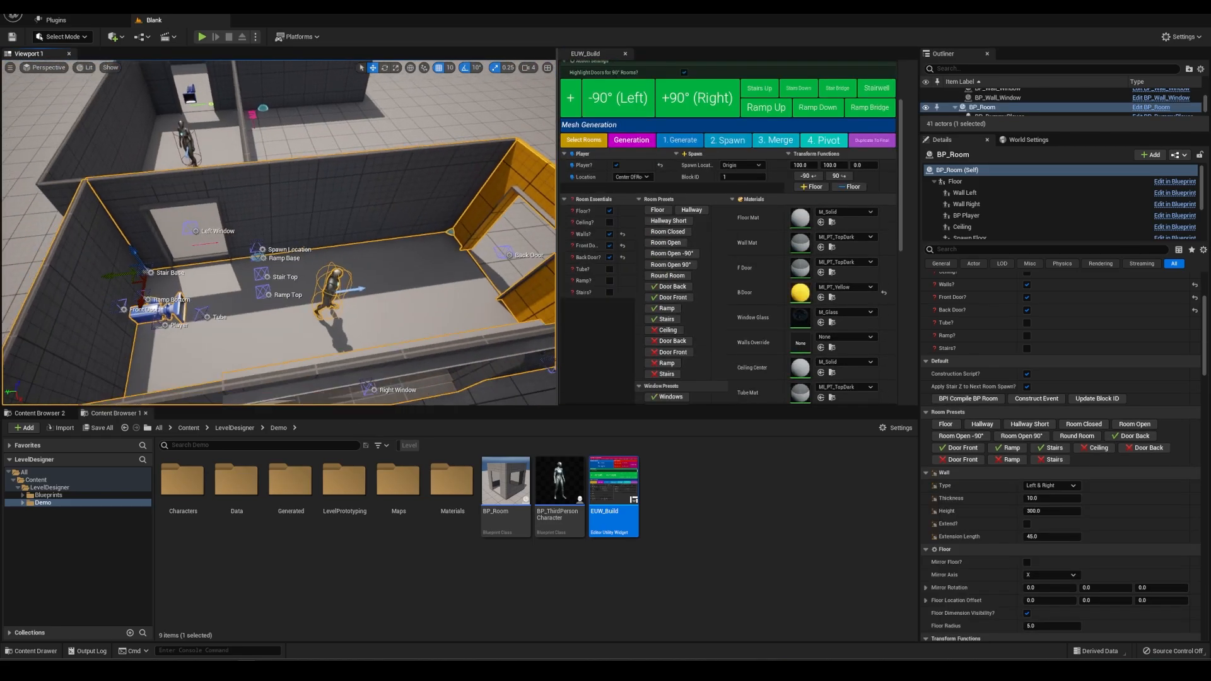
# Step: Adjust the turned room's floor size slightly with its Floor handle
pyautogui.moveTo(278, 233); pyautogui.dragTo(297, 259, button='right')
pyautogui.click(396, 185)
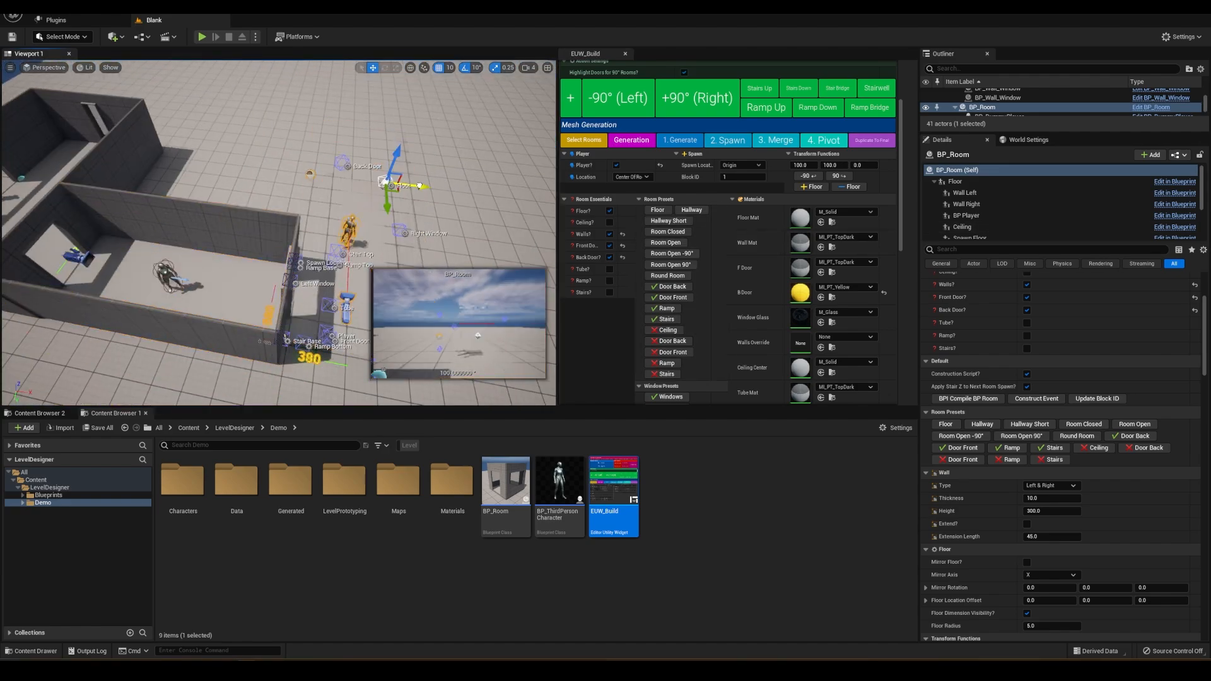
pyautogui.moveTo(428, 188); pyautogui.dragTo(437, 187)
pyautogui.moveTo(435, 199); pyautogui.dragTo(479, 200, button='right')
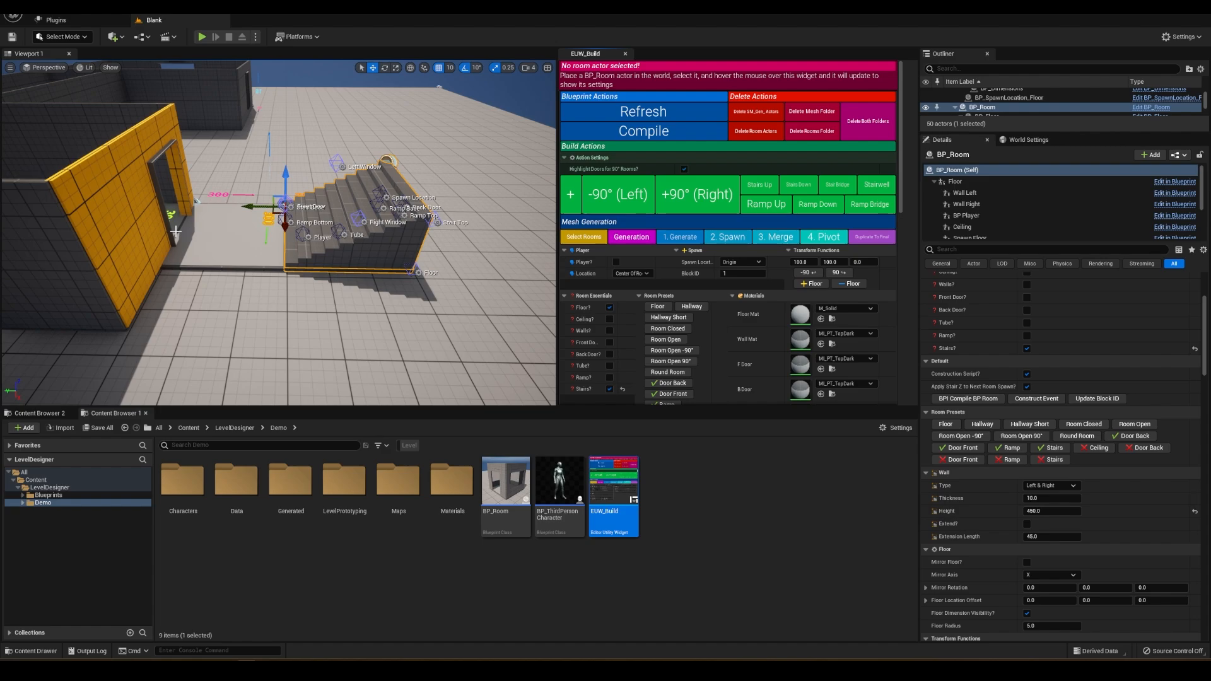
# Step: Apply the Hallway preset to the short floor block between the yellow door wall and the stairs
pyautogui.moveTo(192, 223); pyautogui.dragTo(169, 223, button='right')
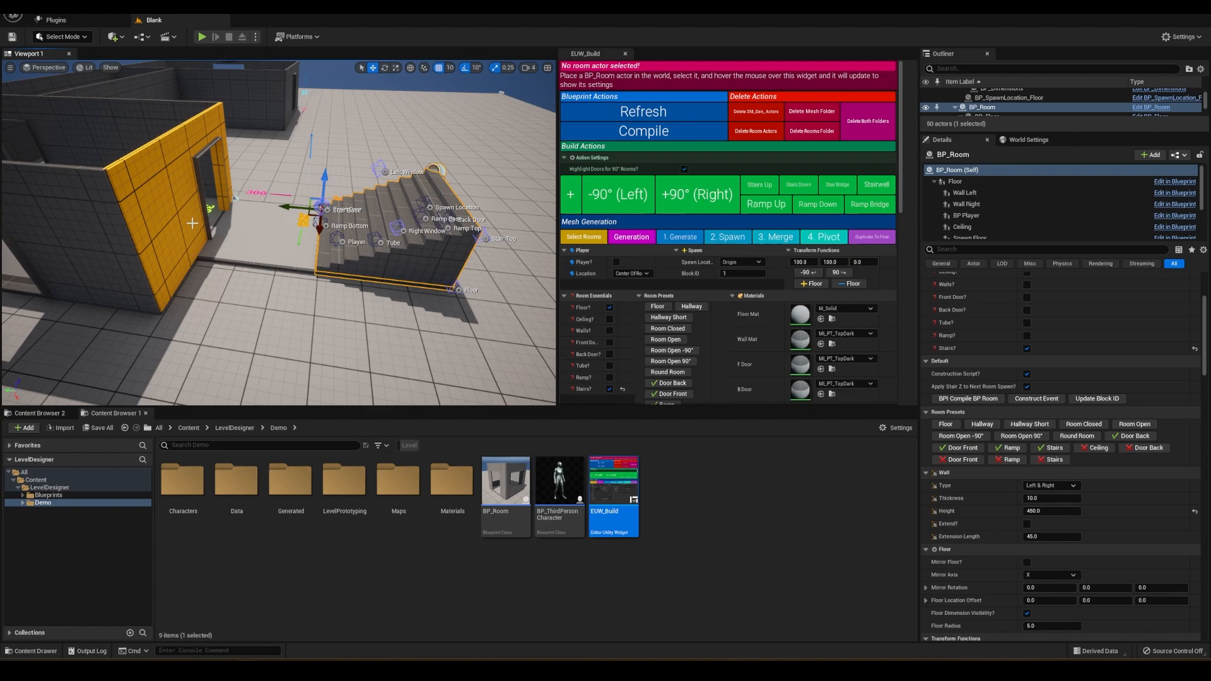
pyautogui.moveTo(193, 223); pyautogui.dragTo(170, 249, button='right')
pyautogui.click(268, 232)
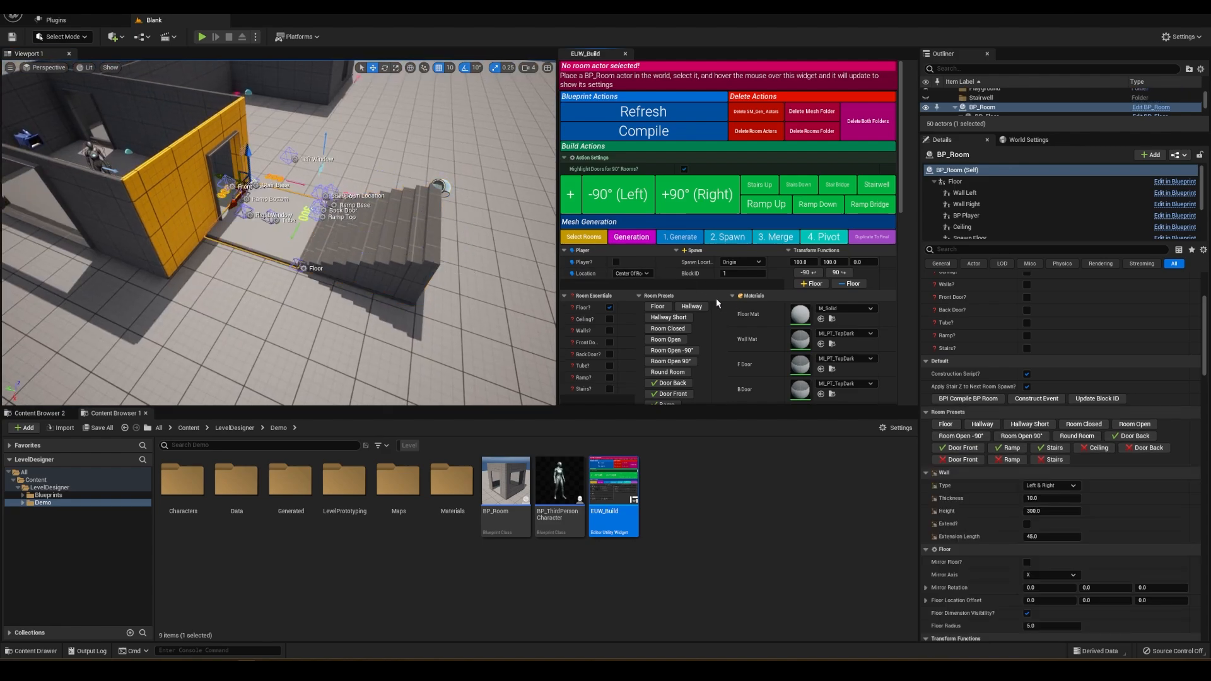
pyautogui.click(691, 306)
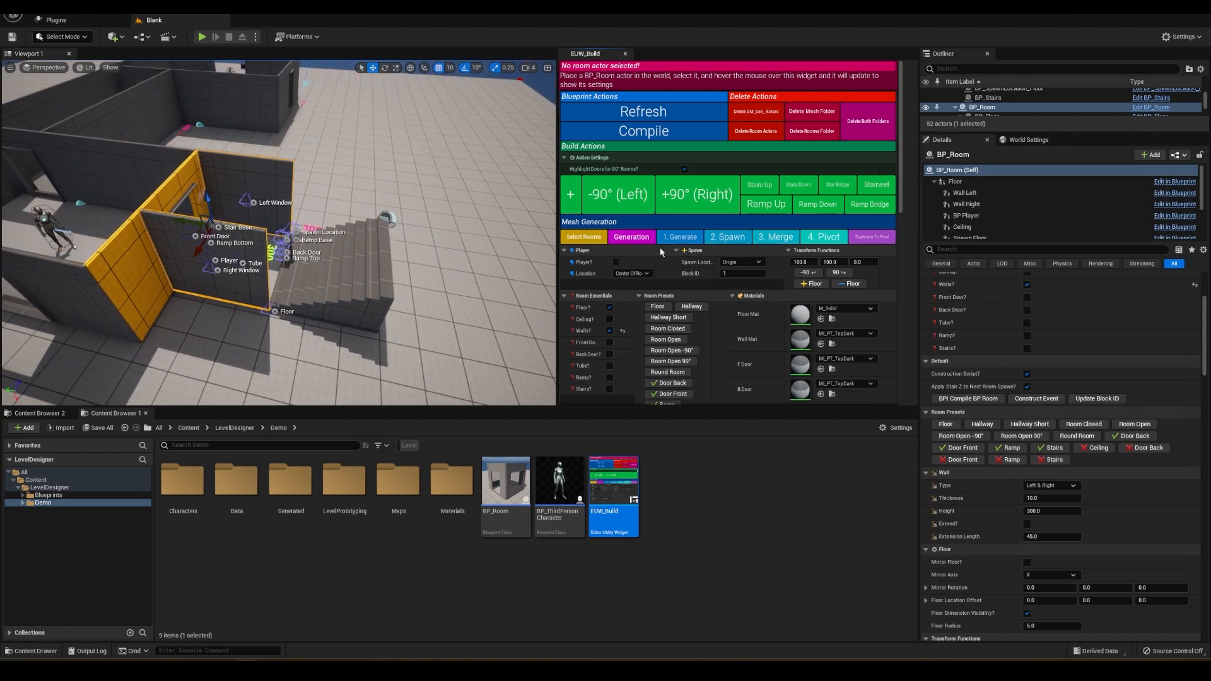
# Step: Select the stairs room and enable its walls
pyautogui.click(342, 270)
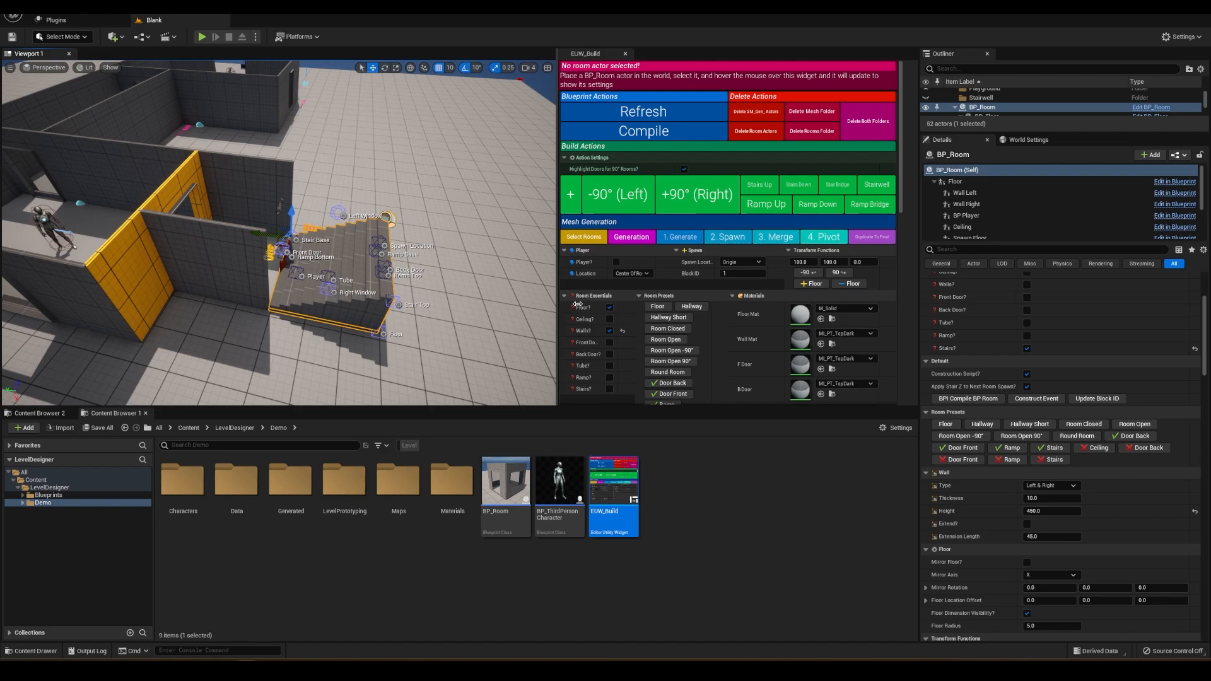
pyautogui.click(609, 331)
pyautogui.moveTo(380, 254); pyautogui.dragTo(441, 239, button='right')
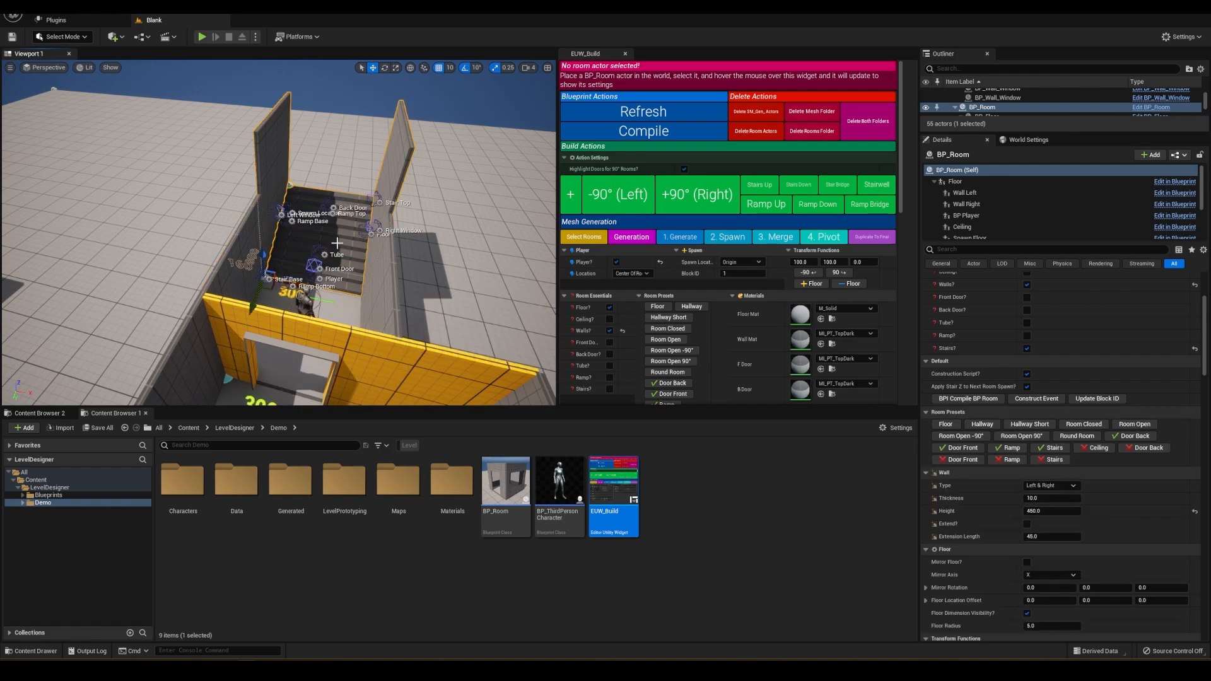
# Step: Adjust the staircase in the walled stairs room by moving its Stair Top handle
pyautogui.moveTo(338, 242); pyautogui.dragTo(239, 257, button='right')
pyautogui.click(348, 218)
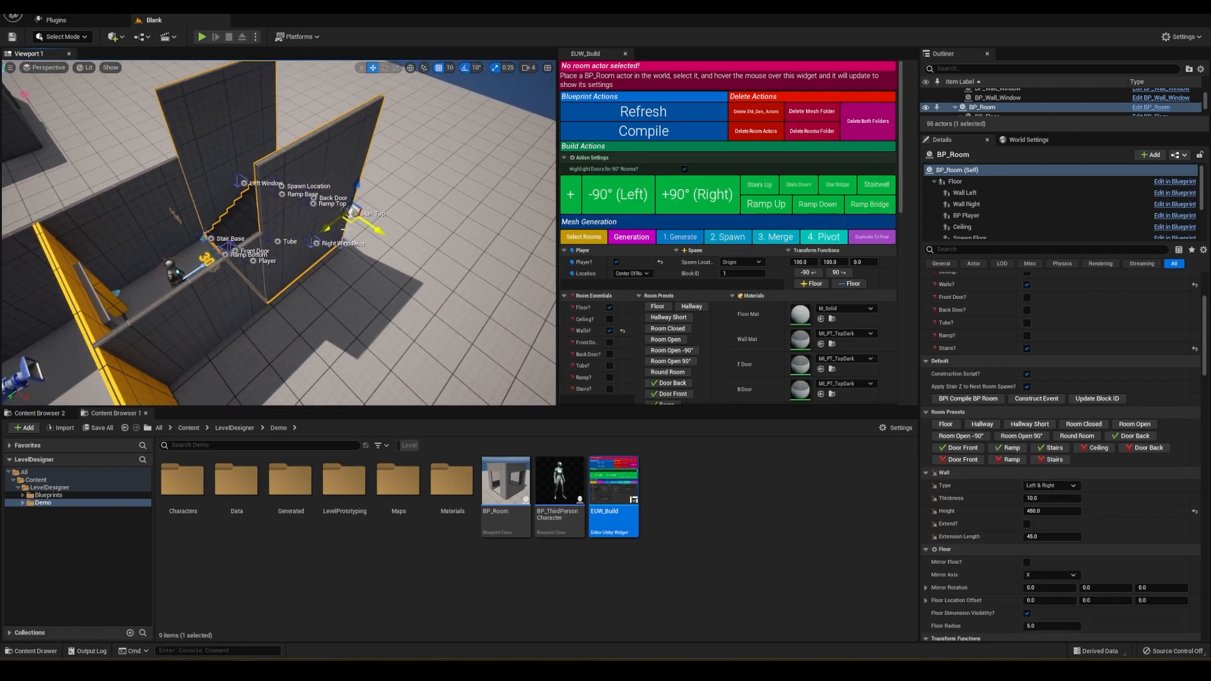
pyautogui.moveTo(346, 229); pyautogui.dragTo(348, 277, button='right')
pyautogui.moveTo(368, 280); pyautogui.dragTo(403, 207)
pyautogui.moveTo(403, 207); pyautogui.dragTo(369, 261, button='right')
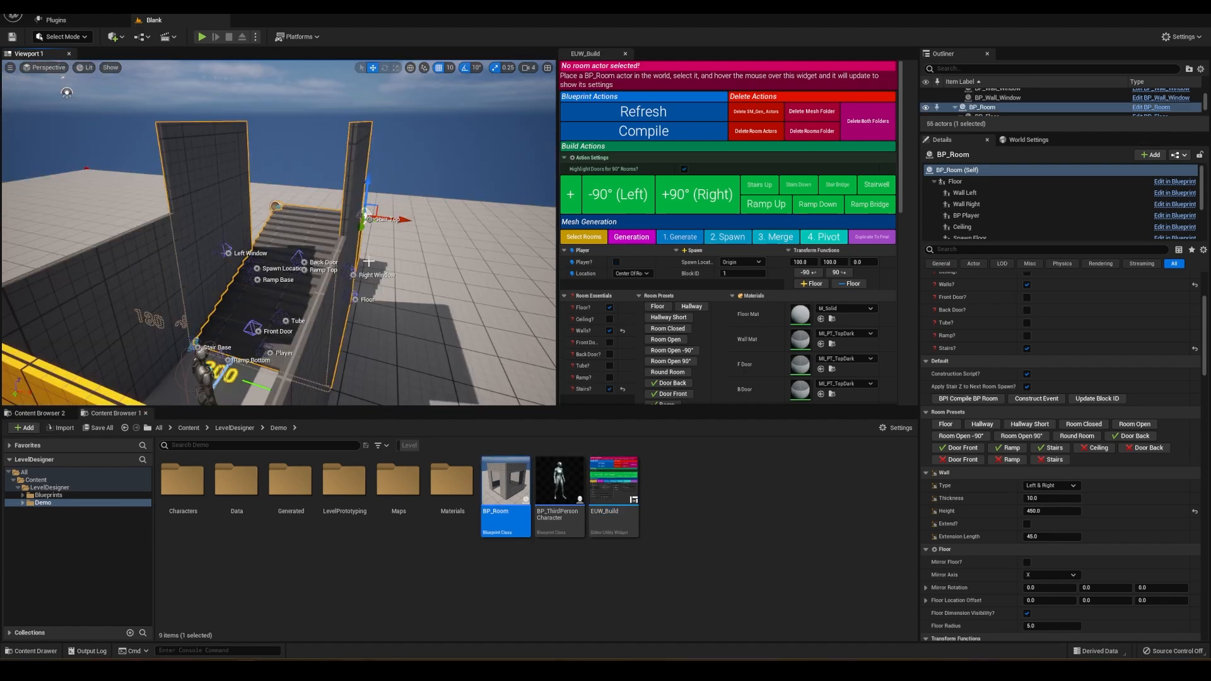
# Step: Resize the stairs room's floor with its Floor handle so the side walls end at the top of the stairs
pyautogui.moveTo(282, 260); pyautogui.dragTo(311, 268, button='right')
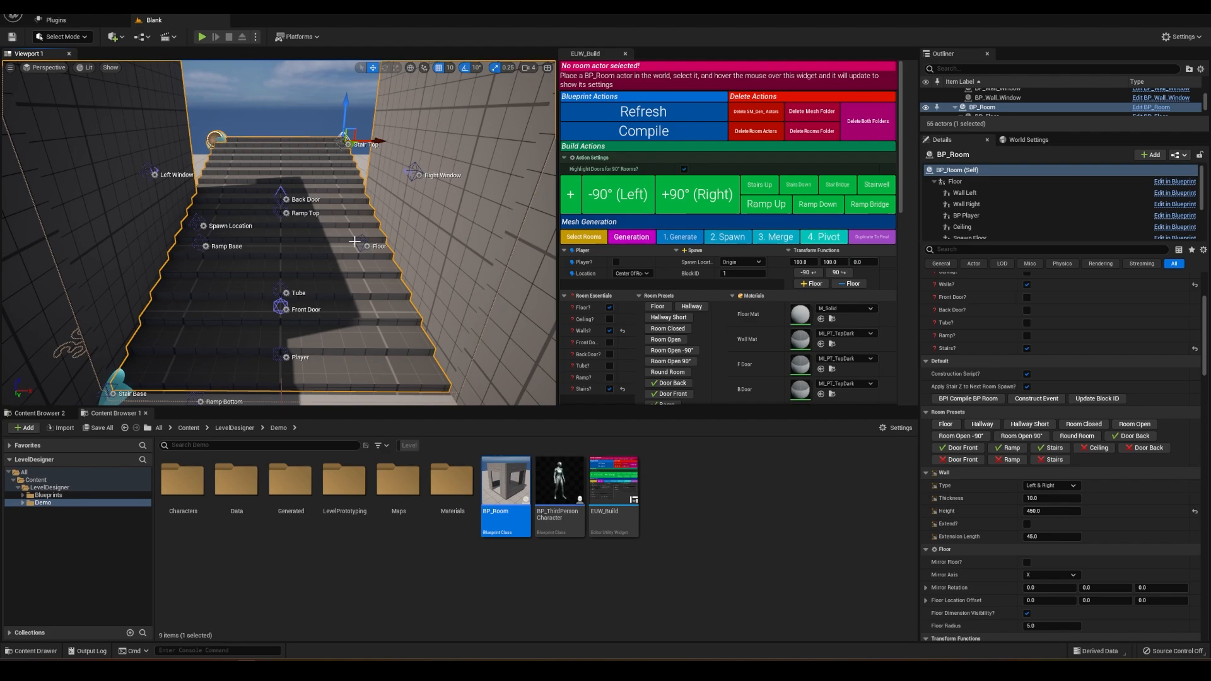
pyautogui.moveTo(345, 233)
pyautogui.mouseDown(button='right')
pyautogui.moveTo(189, 252)
pyautogui.moveTo(351, 218)
pyautogui.mouseUp(button='right')
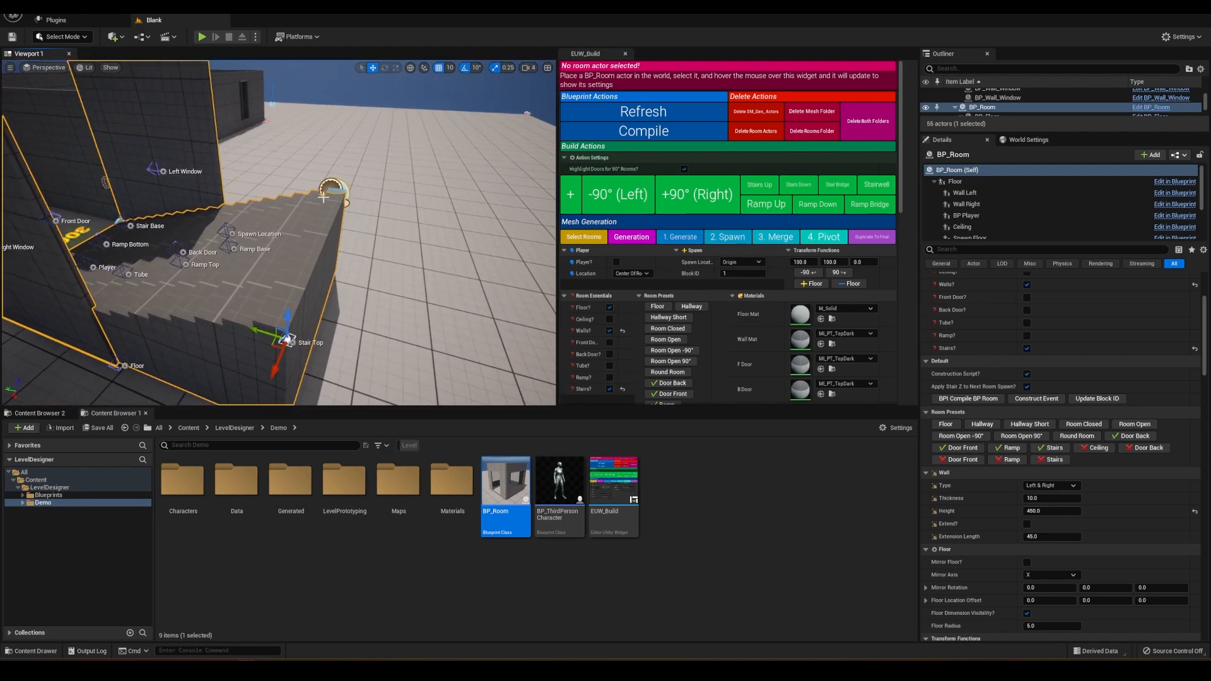
pyautogui.moveTo(286, 356); pyautogui.dragTo(278, 404, button='right')
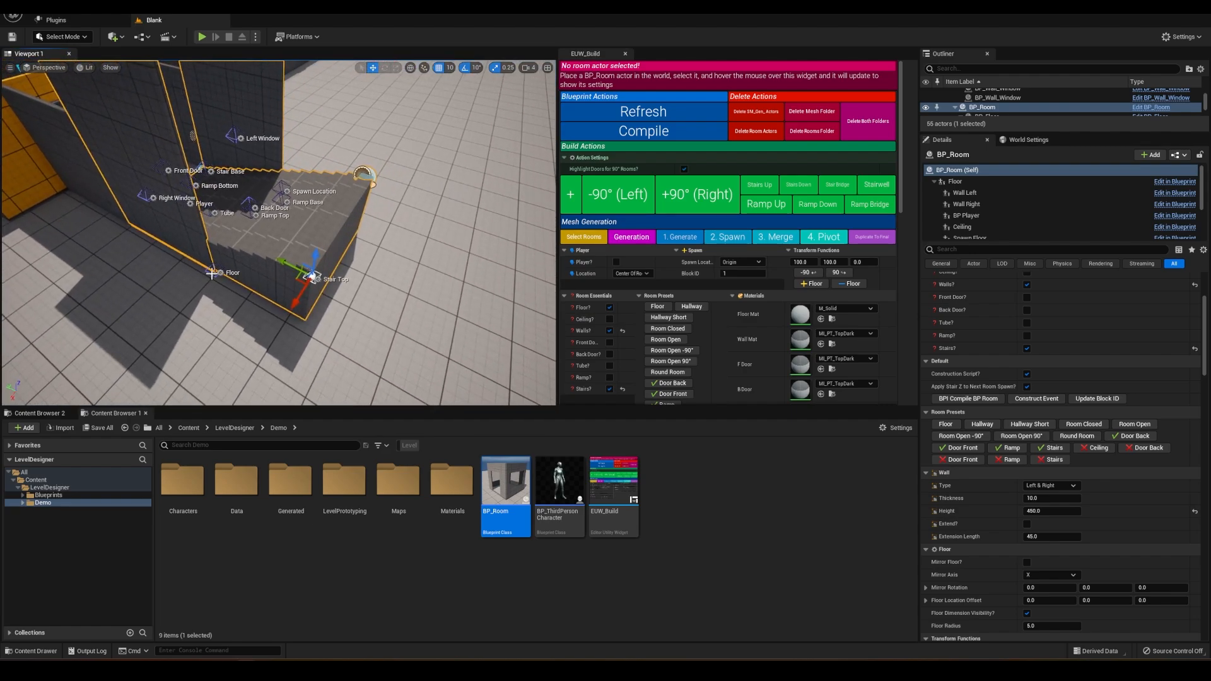
pyautogui.moveTo(196, 260); pyautogui.dragTo(288, 309)
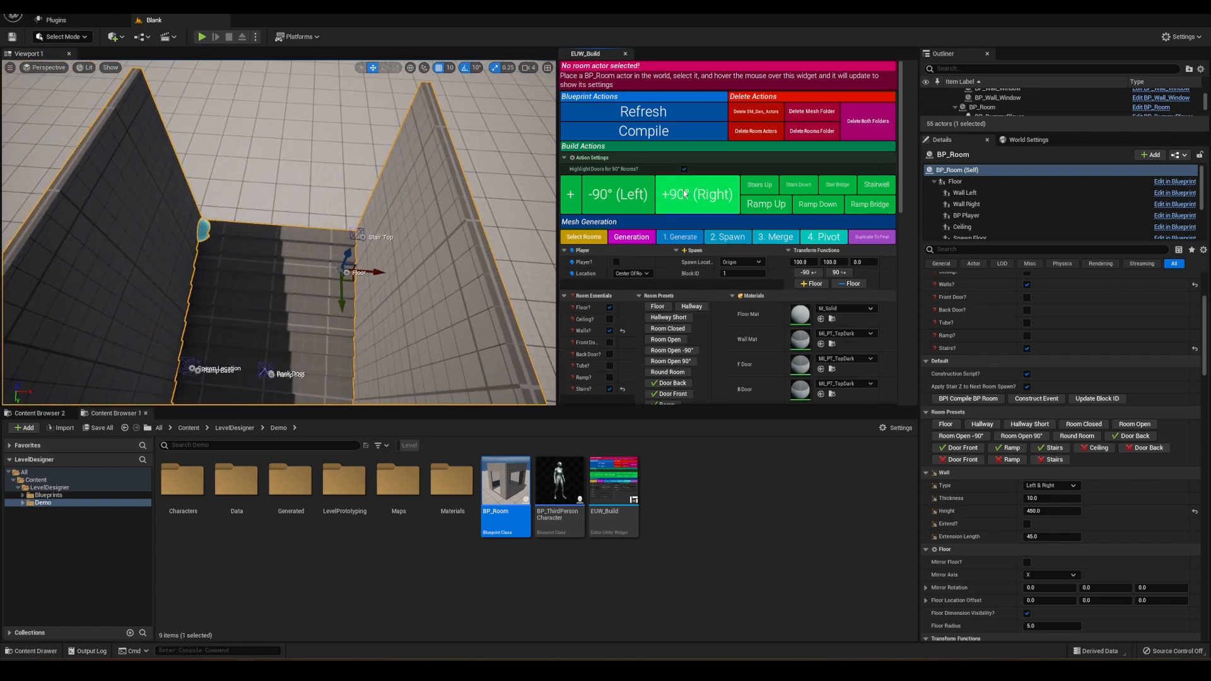
# Step: Add a +90° (Right) room at the top of the stairs and fine-tune the stairs room's Floor handle where they meet
pyautogui.click(697, 199)
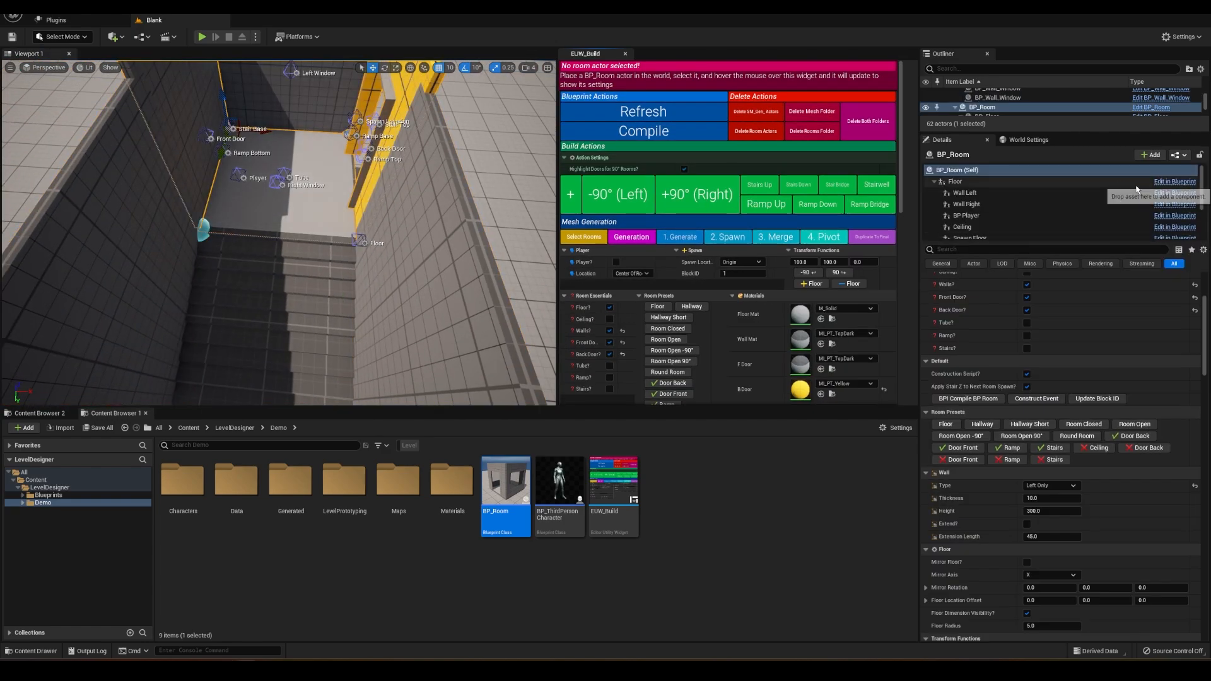
pyautogui.moveTo(370, 212); pyautogui.dragTo(498, 208, button='right')
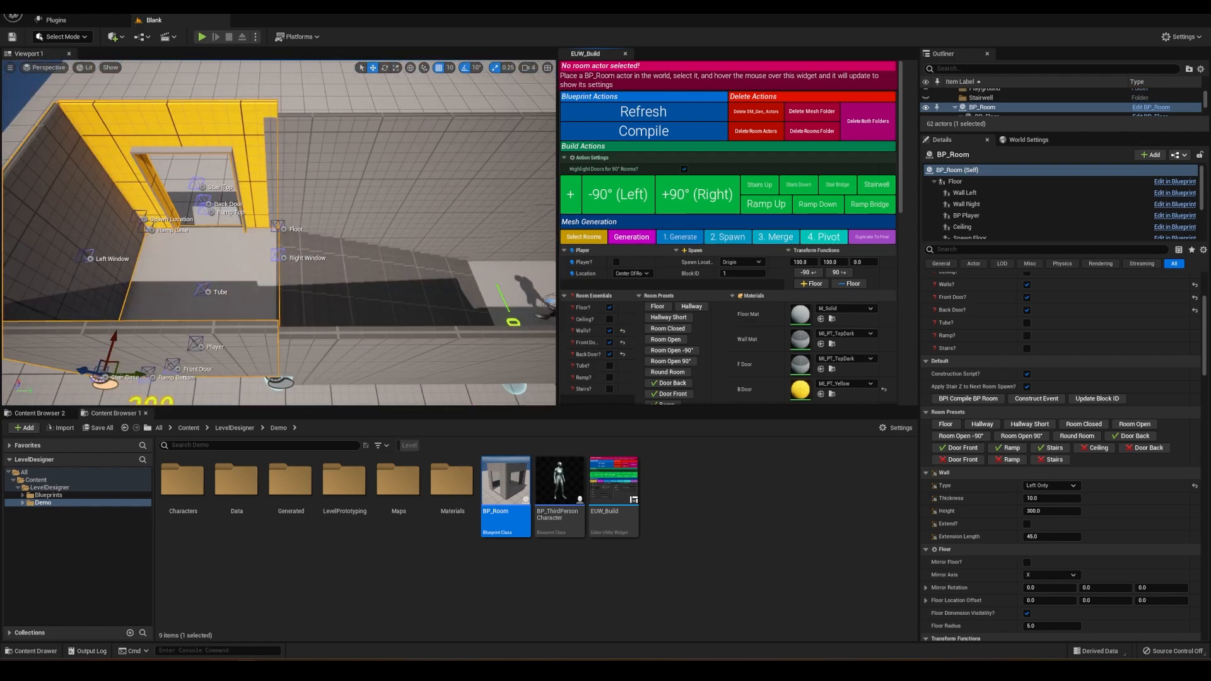
pyautogui.click(335, 251)
pyautogui.moveTo(309, 283); pyautogui.dragTo(353, 302, button='right')
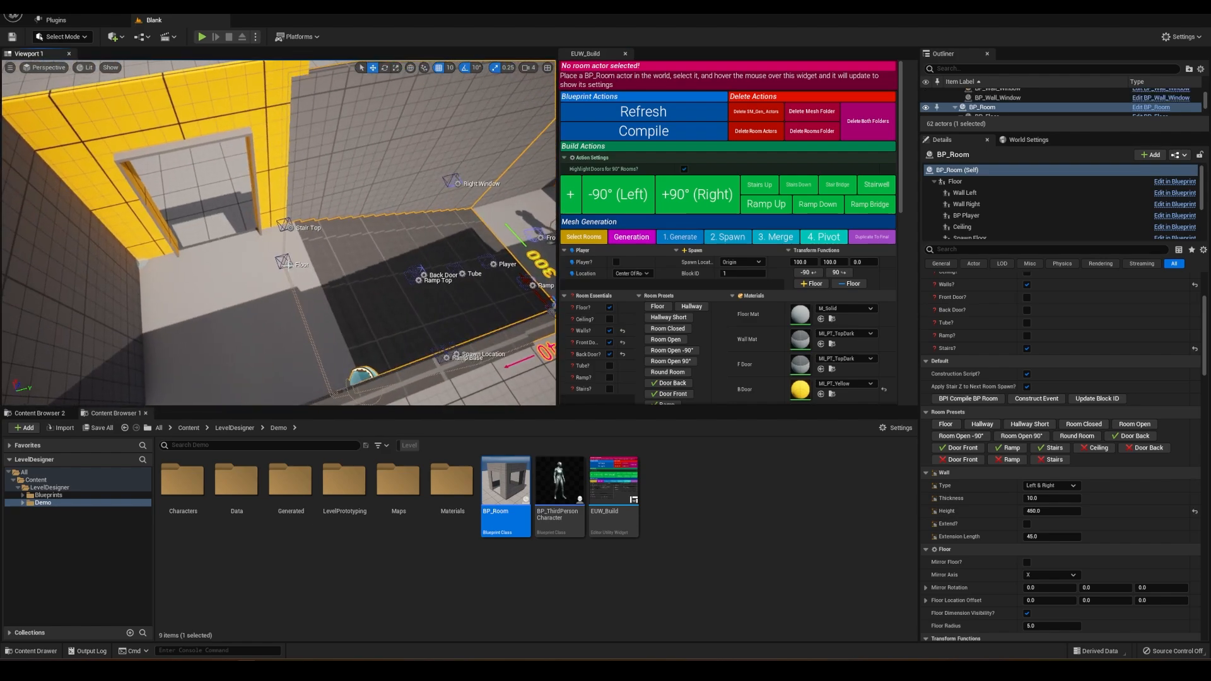
pyautogui.click(291, 260)
pyautogui.moveTo(307, 255); pyautogui.dragTo(311, 254)
pyautogui.moveTo(311, 255); pyautogui.dragTo(302, 236, button='right')
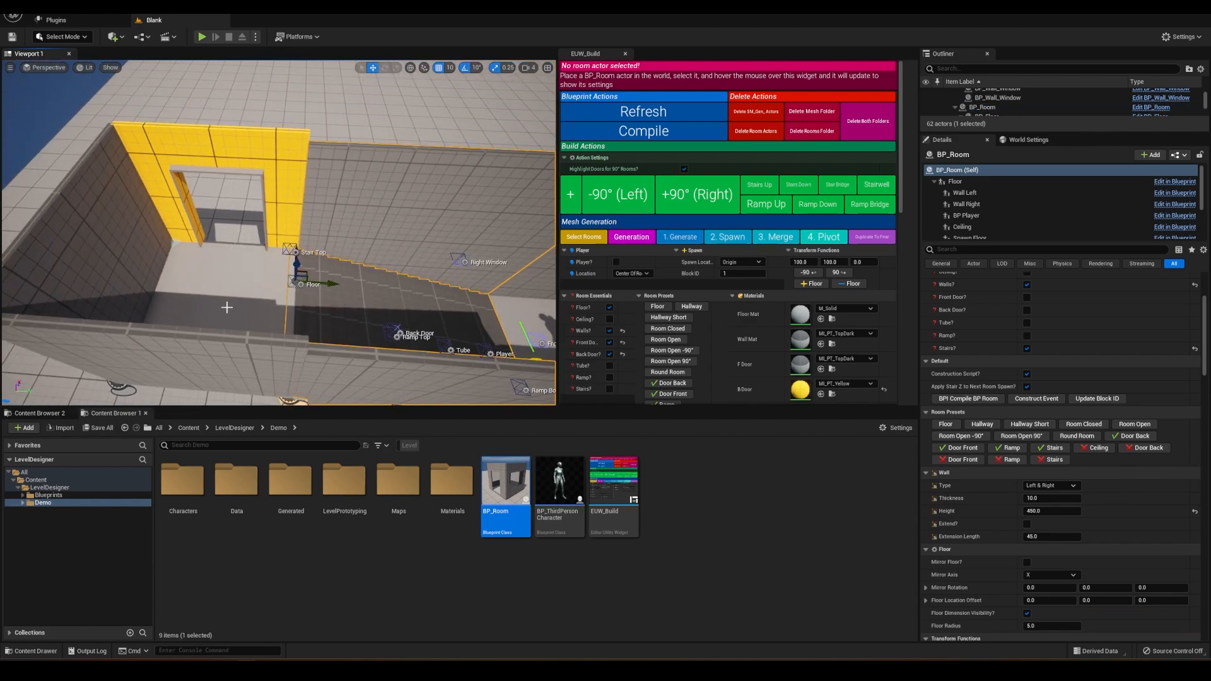
# Step: Add a straight room beyond the upper turned room's yellow door and shift it sideways past that room's side wall
pyautogui.click(222, 302)
pyautogui.moveTo(222, 303)
pyautogui.mouseDown(button='right')
pyautogui.moveTo(246, 287)
pyautogui.moveTo(231, 293)
pyautogui.moveTo(241, 304)
pyautogui.mouseUp(button='right')
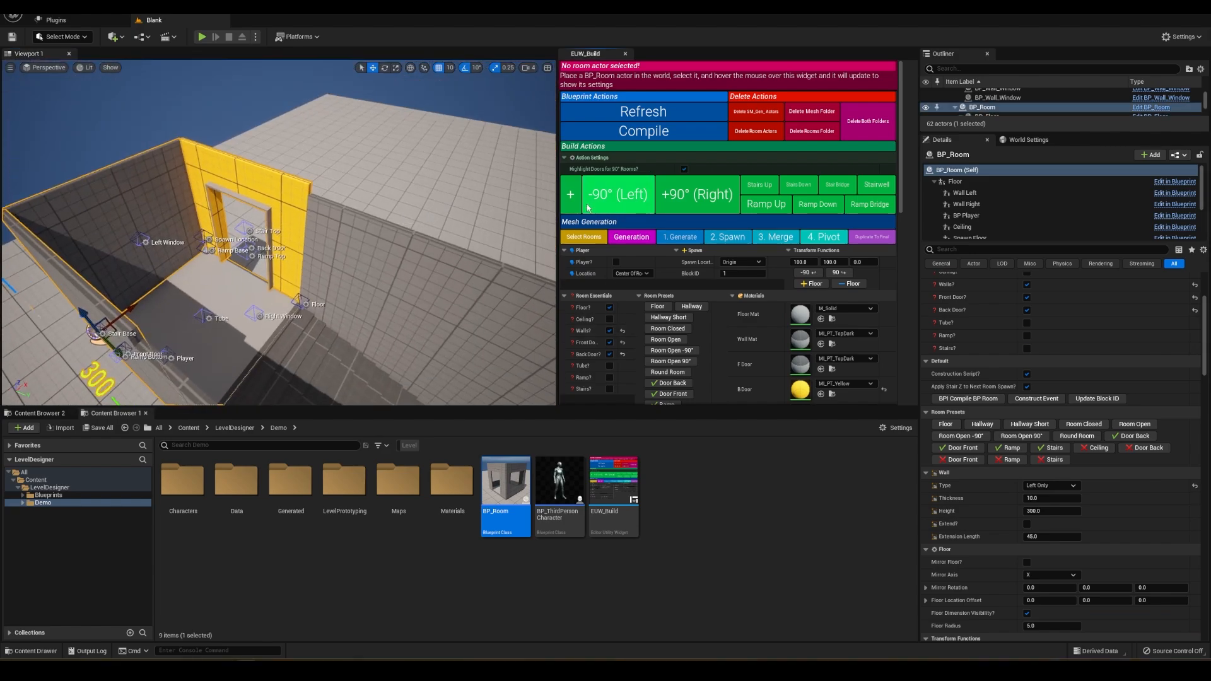
pyautogui.click(571, 194)
pyautogui.moveTo(283, 246); pyautogui.dragTo(363, 271, button='right')
pyautogui.moveTo(271, 264); pyautogui.dragTo(187, 263)
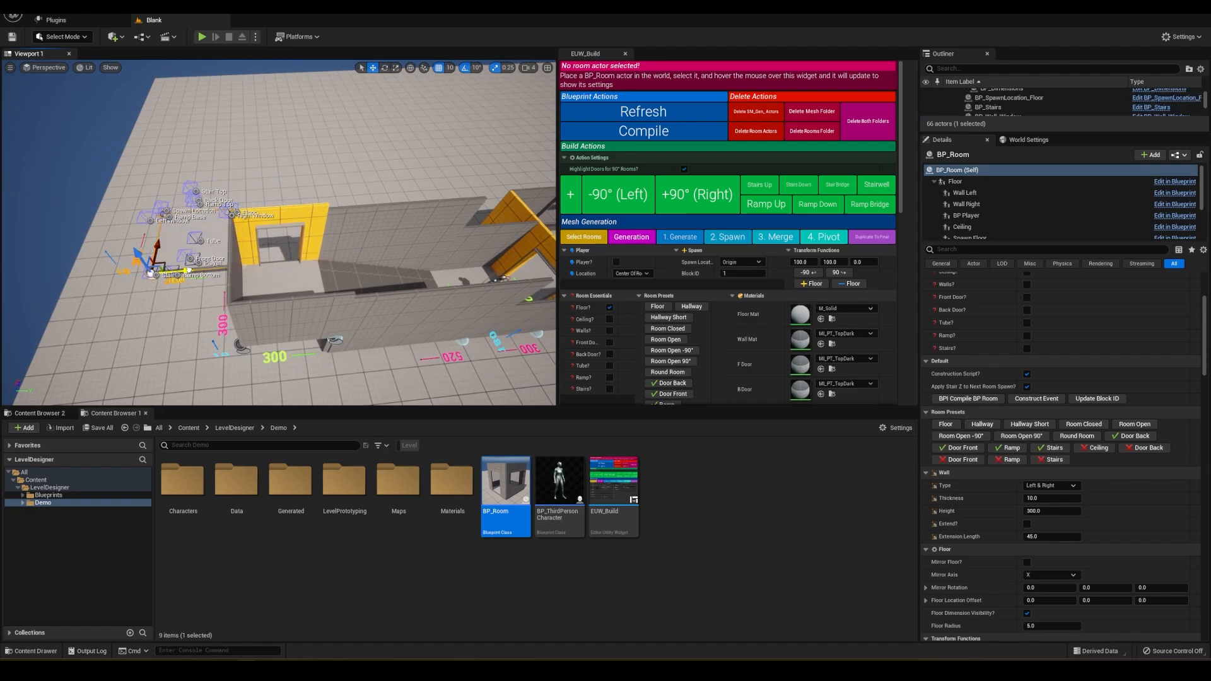
pyautogui.moveTo(187, 263); pyautogui.dragTo(191, 278, button='right')
# Step: Enlarge the new room's floor to about 530 by 1,070 and apply a room preset with walls, front and back doors and side windows
pyautogui.click(223, 244)
pyautogui.moveTo(251, 241); pyautogui.dragTo(385, 185)
pyautogui.moveTo(395, 179); pyautogui.dragTo(411, 192, button='right')
pyautogui.click(687, 317)
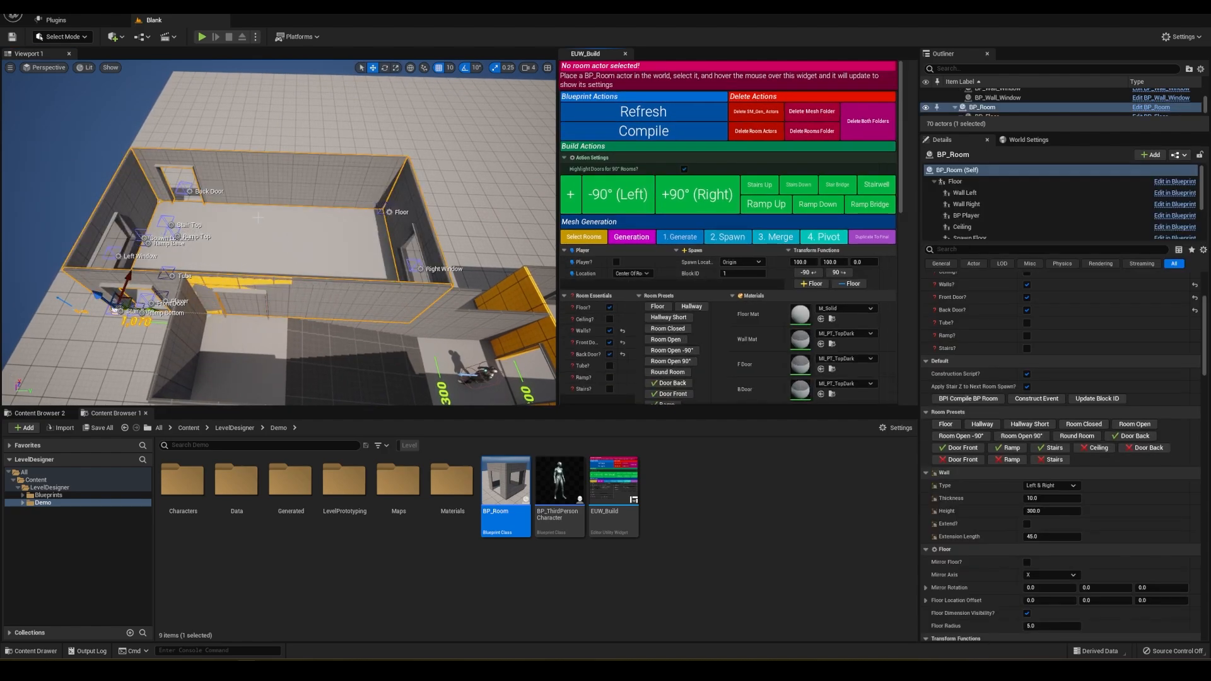
pyautogui.moveTo(294, 251)
pyautogui.mouseDown(button='right')
pyautogui.moveTo(234, 255)
pyautogui.moveTo(277, 243)
pyautogui.mouseUp(button='right')
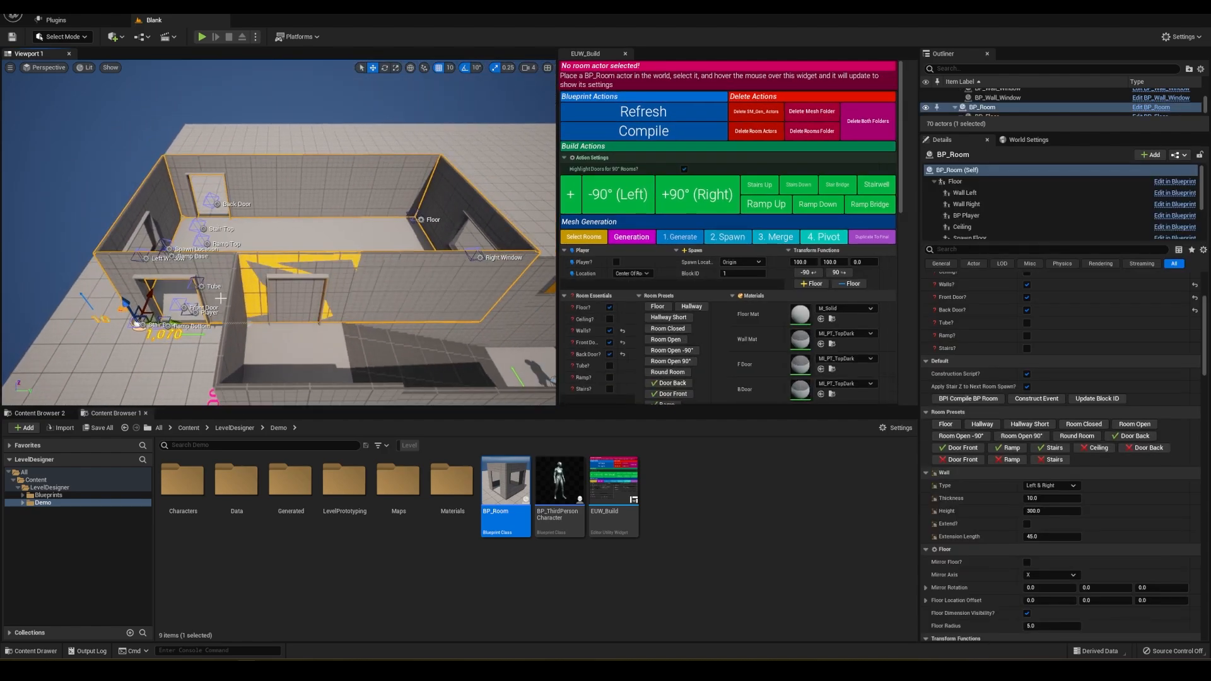
# Step: Slide the large room's front door along its wall to line up with the adjoining room's yellow doorway
pyautogui.click(191, 311)
pyautogui.moveTo(228, 314); pyautogui.dragTo(228, 293, button='right')
pyautogui.moveTo(213, 290); pyautogui.dragTo(498, 269)
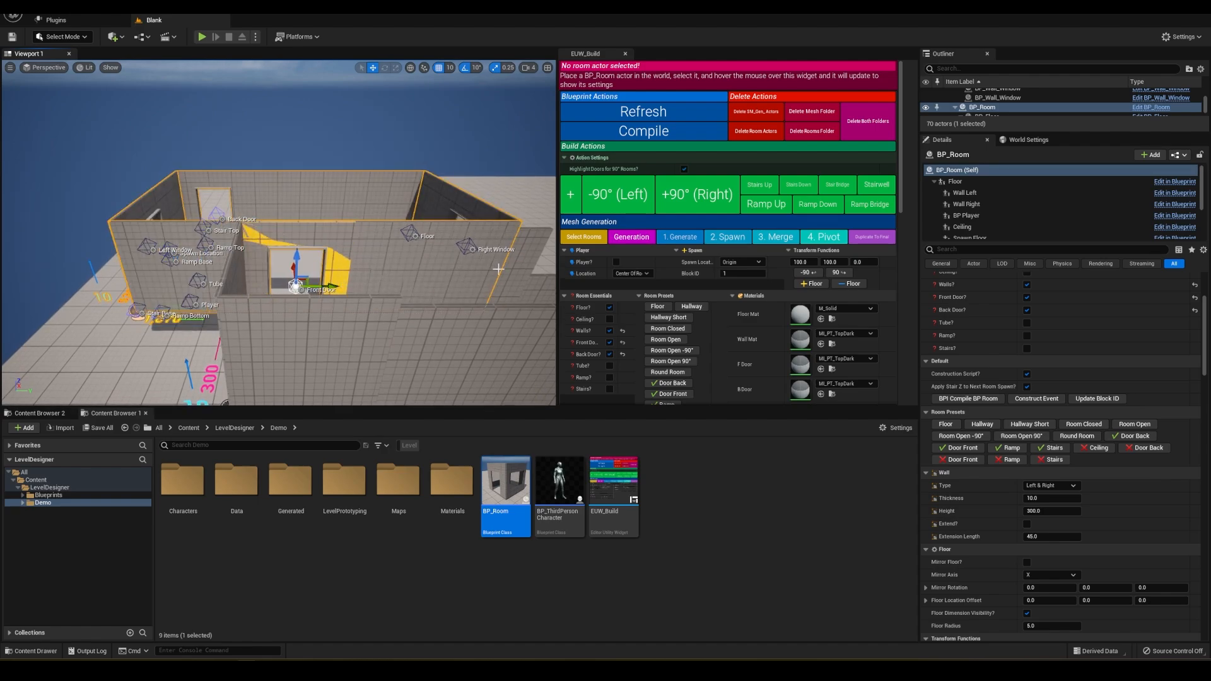
pyautogui.click(577, 276)
pyautogui.moveTo(303, 252); pyautogui.dragTo(244, 253, button='right')
pyautogui.moveTo(433, 229); pyautogui.dragTo(438, 233, button='right')
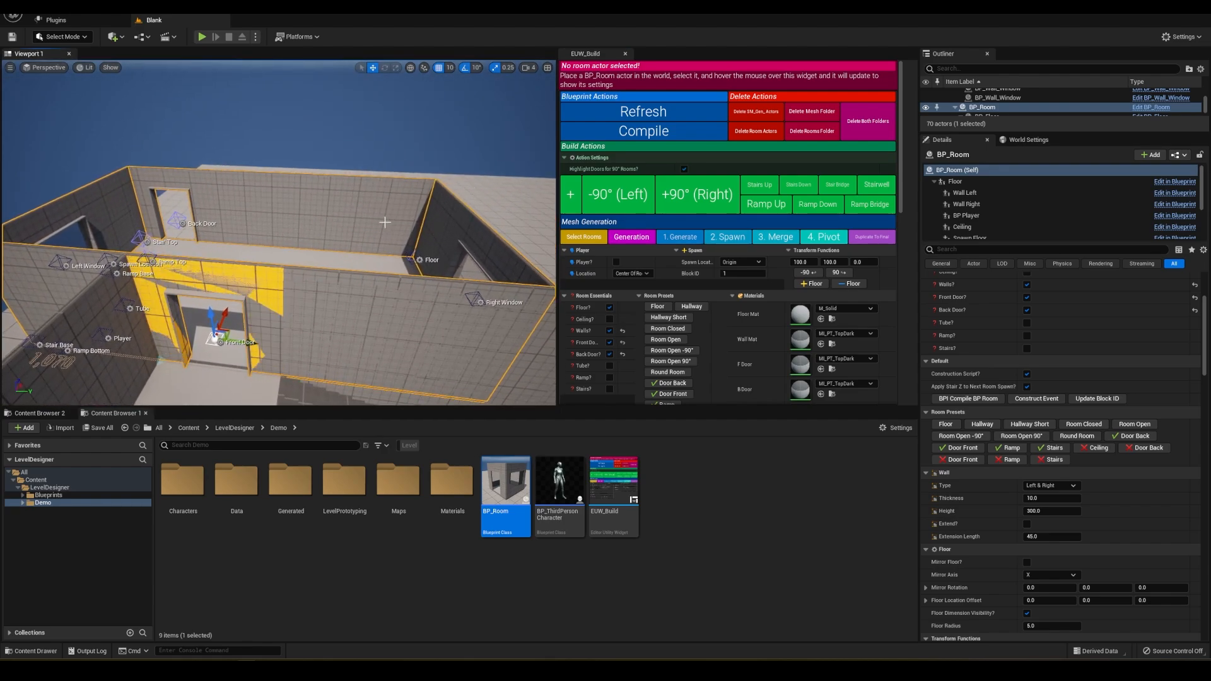
# Step: Set the large room's wall thickness to 5
pyautogui.click(711, 263)
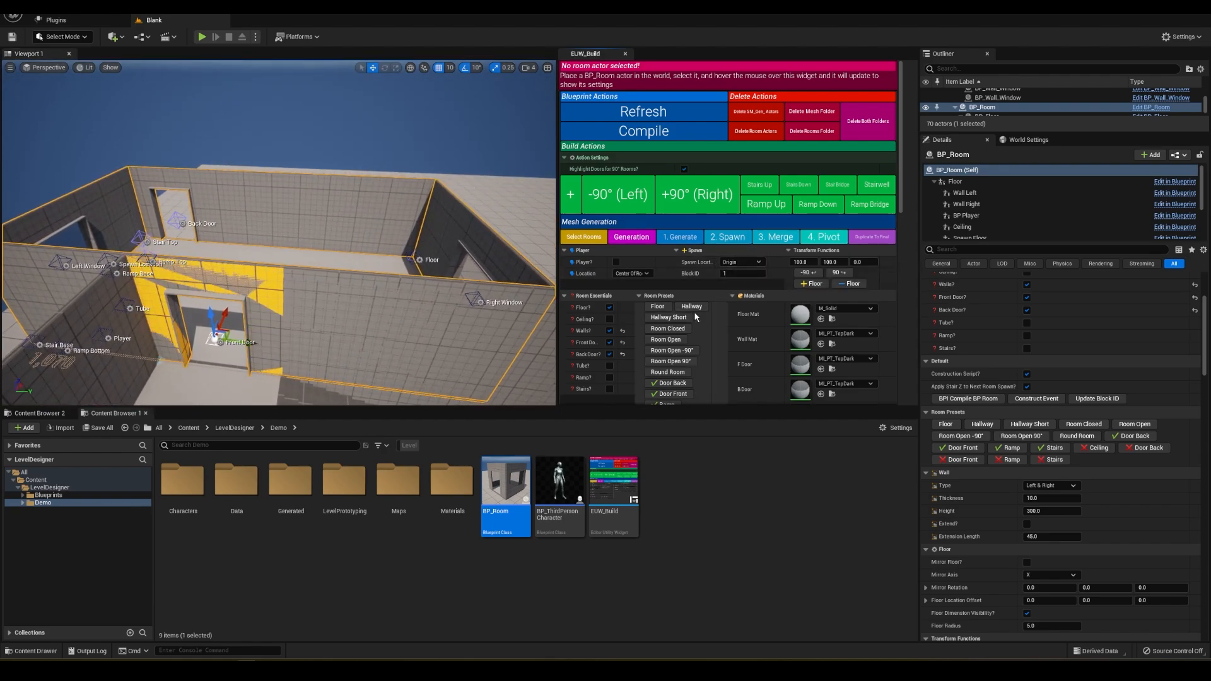
pyautogui.scroll(-6, 689, 316)
pyautogui.scroll(-7, 688, 319)
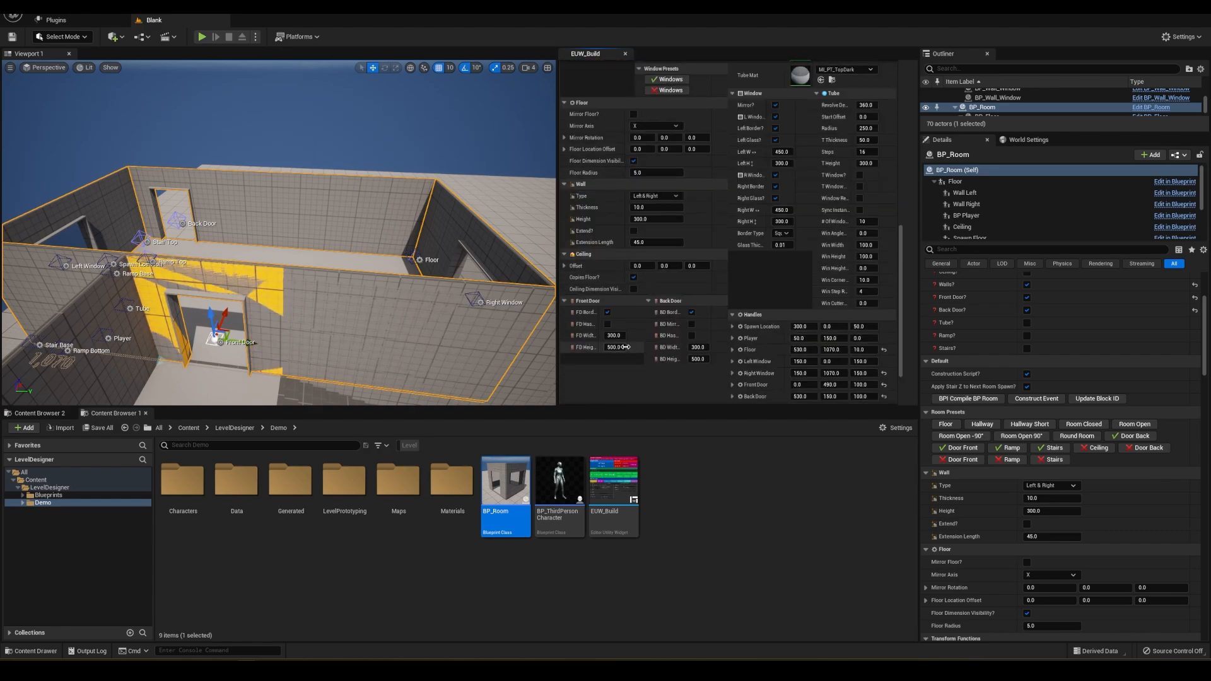
pyautogui.scroll(1, 675, 277)
pyautogui.click(654, 238)
pyautogui.write('5')
pyautogui.press('Return')
pyautogui.keyDown('alt'); pyautogui.moveTo(492, 242); pyautogui.dragTo(529, 265); pyautogui.keyUp('alt')
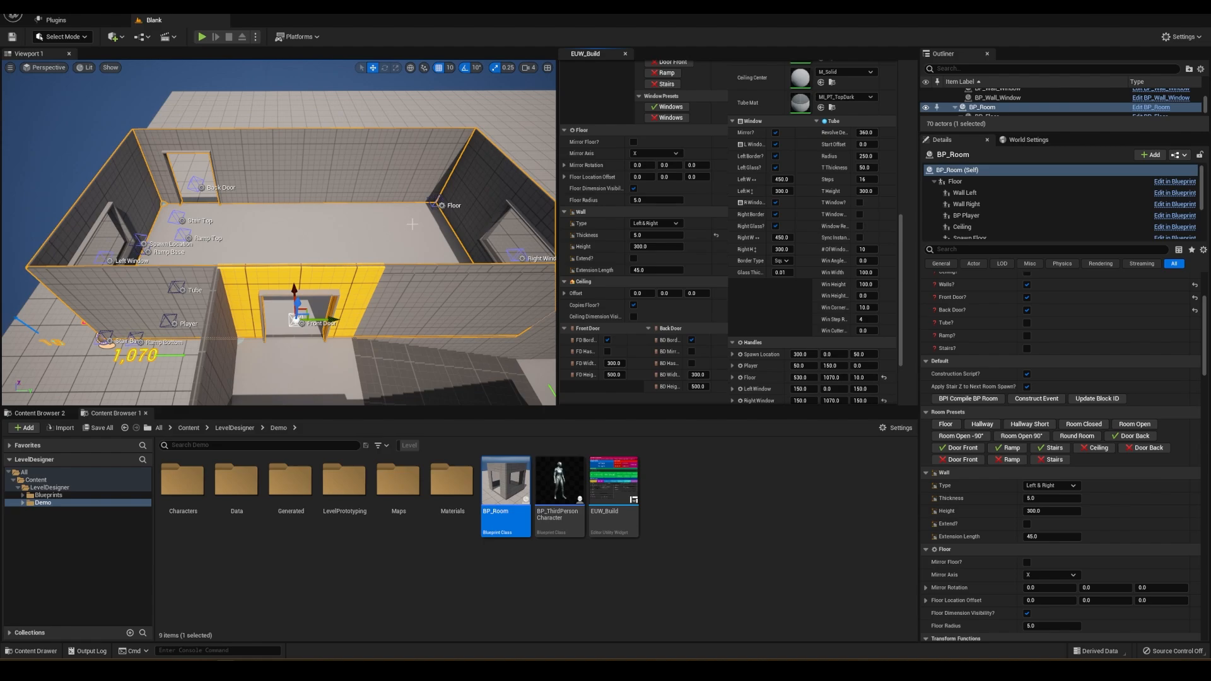
# Step: Add a -90° (Left) room from the large room and slide it along the back wall toward the opposite corner
pyautogui.scroll(8, 605, 244)
pyautogui.click(610, 190)
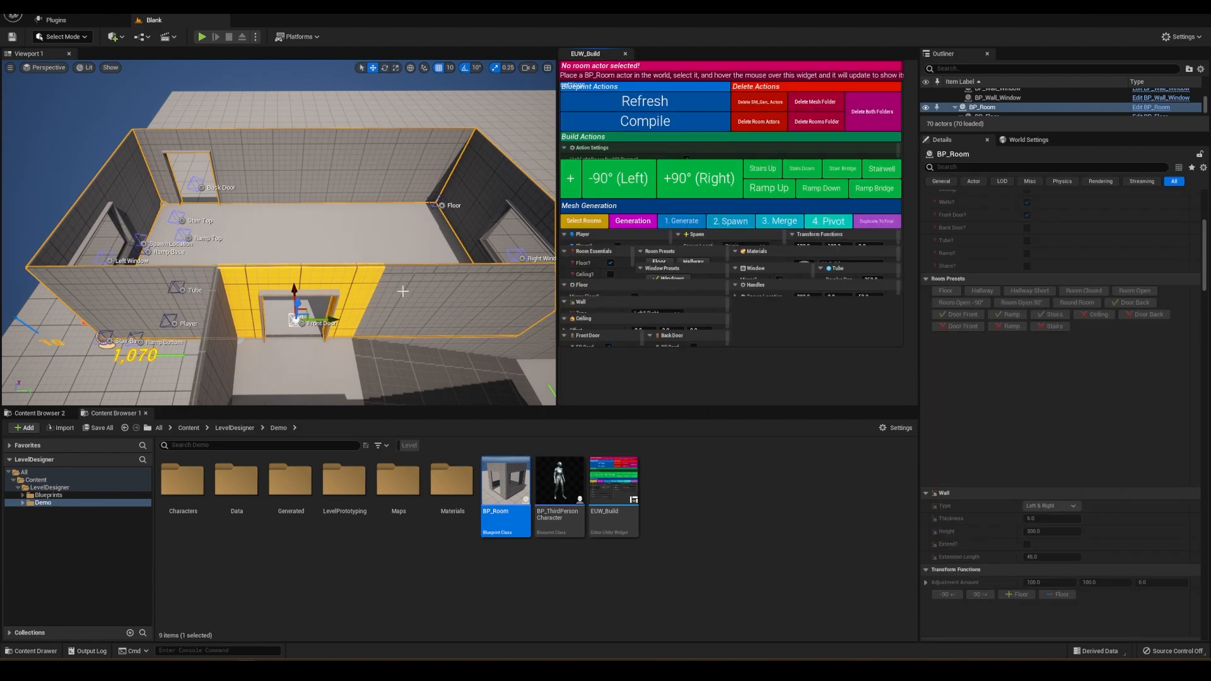
pyautogui.click(618, 194)
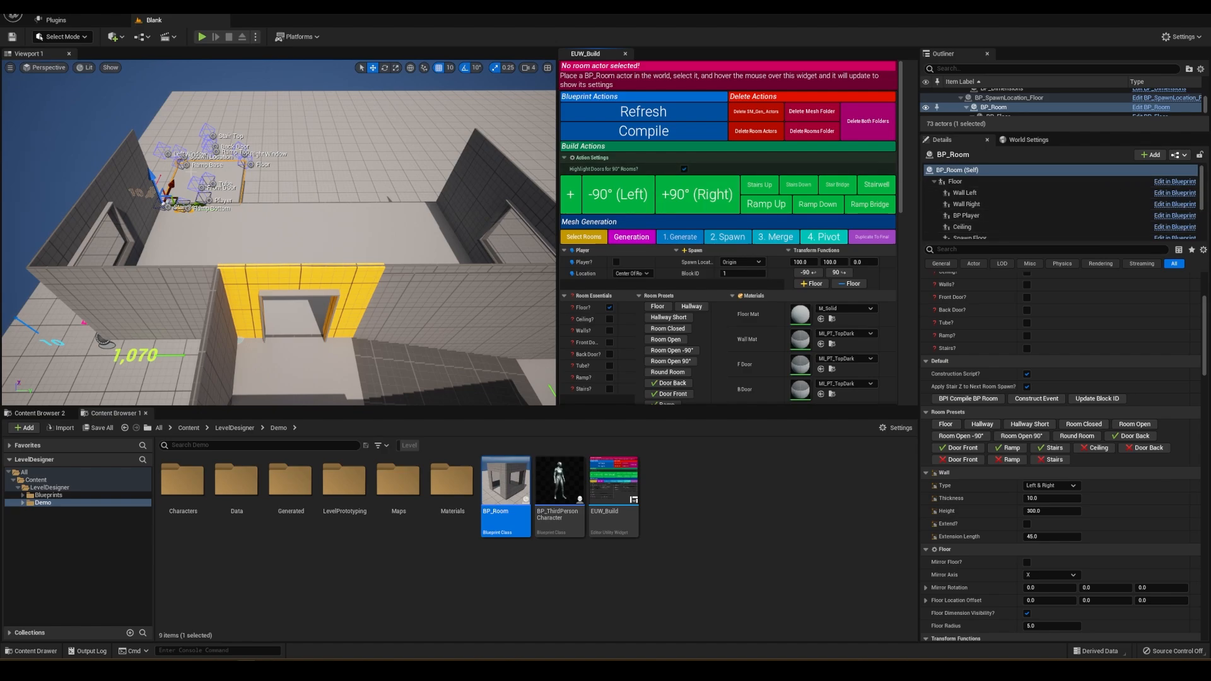
pyautogui.moveTo(189, 206); pyautogui.dragTo(385, 205)
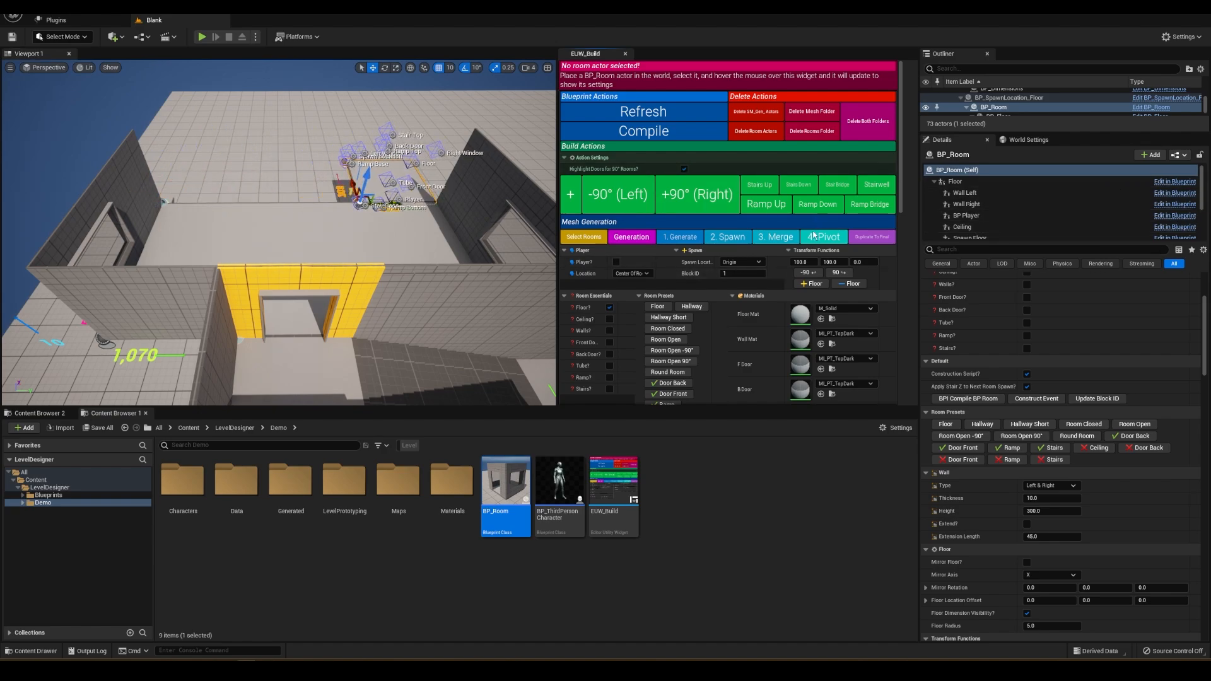
# Step: Turn the new room around with the 90° rotation function and place it against the outside of the large room's back wall
pyautogui.click(837, 272)
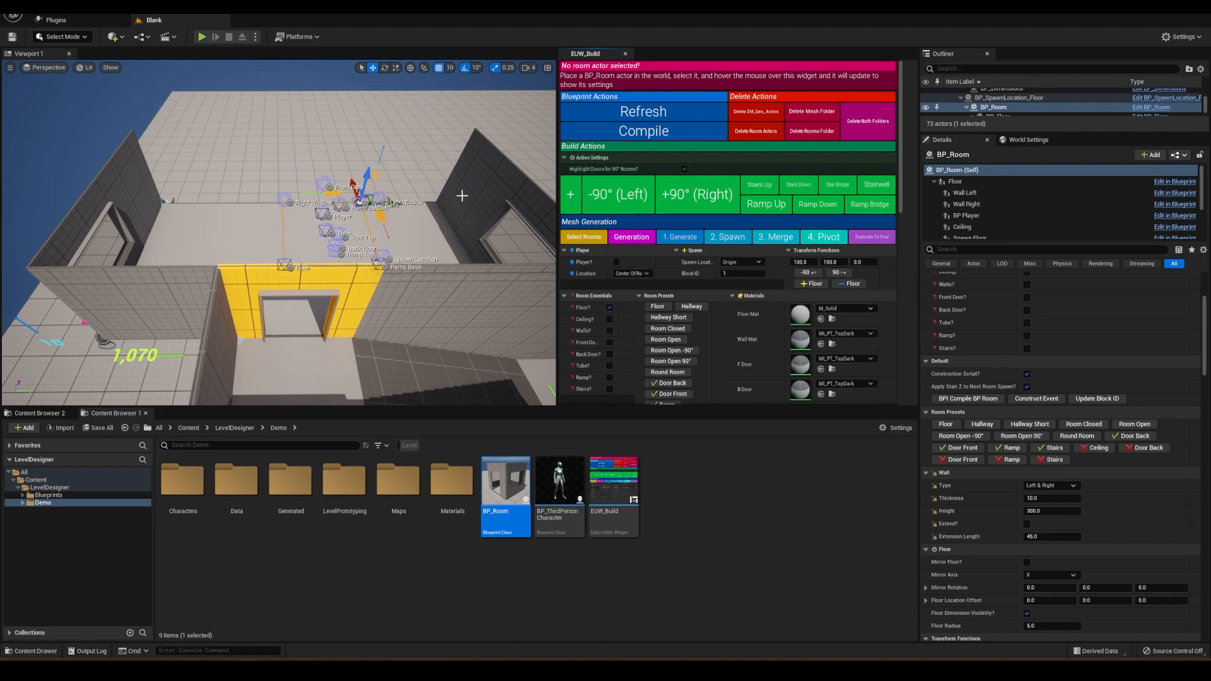
pyautogui.moveTo(395, 202); pyautogui.dragTo(524, 205, button='right')
pyautogui.moveTo(270, 246); pyautogui.dragTo(243, 319)
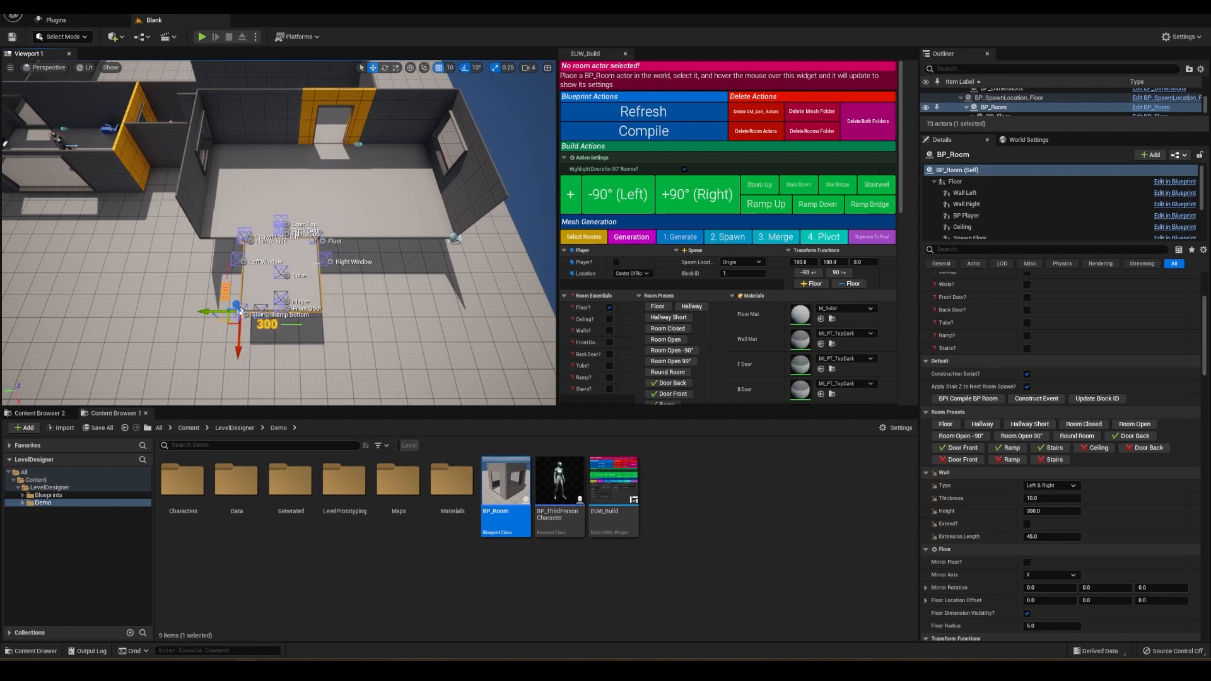
pyautogui.moveTo(305, 206); pyautogui.dragTo(385, 183, button='right')
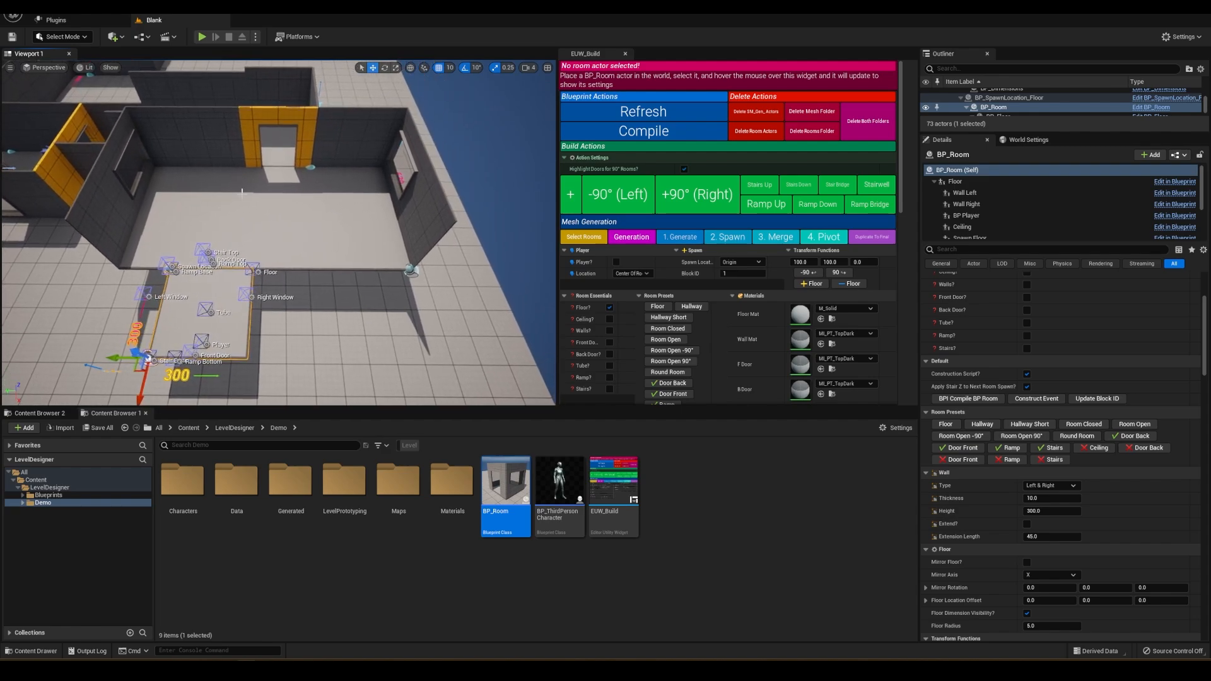
# Step: Resize the large room's floor along its yellow-door side to a width of 1,000
pyautogui.moveTo(297, 215); pyautogui.dragTo(356, 231, button='right')
pyautogui.click(297, 215)
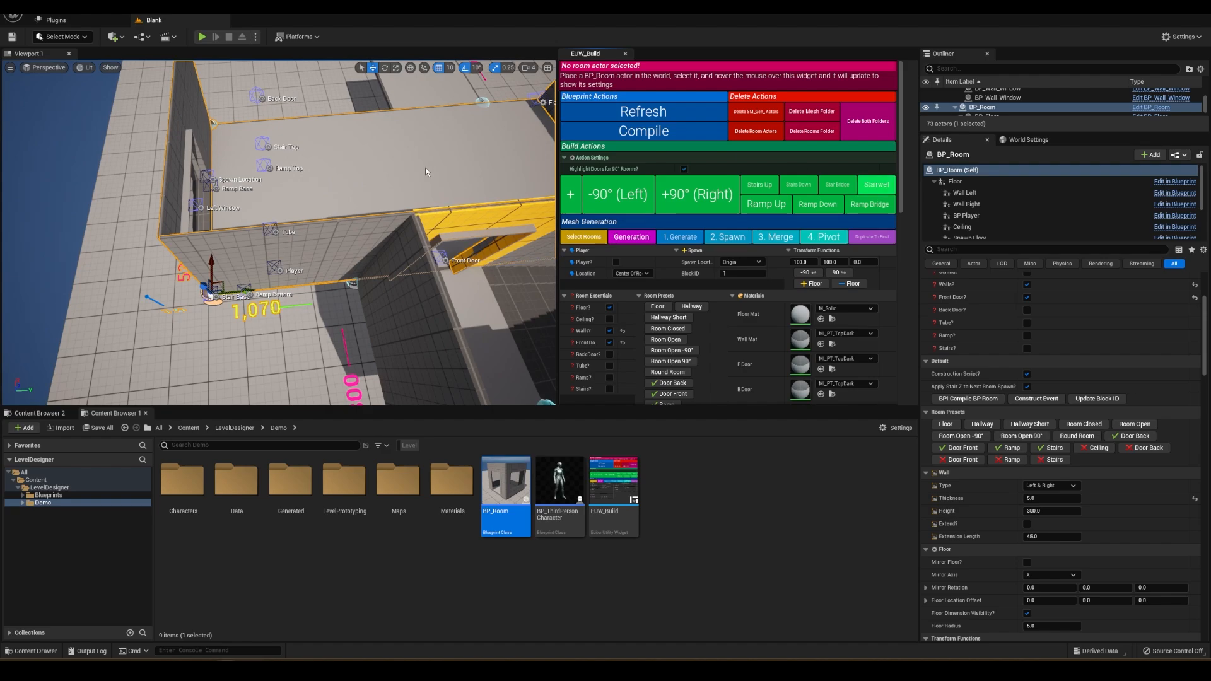
pyautogui.moveTo(466, 147); pyautogui.dragTo(420, 127, button='right')
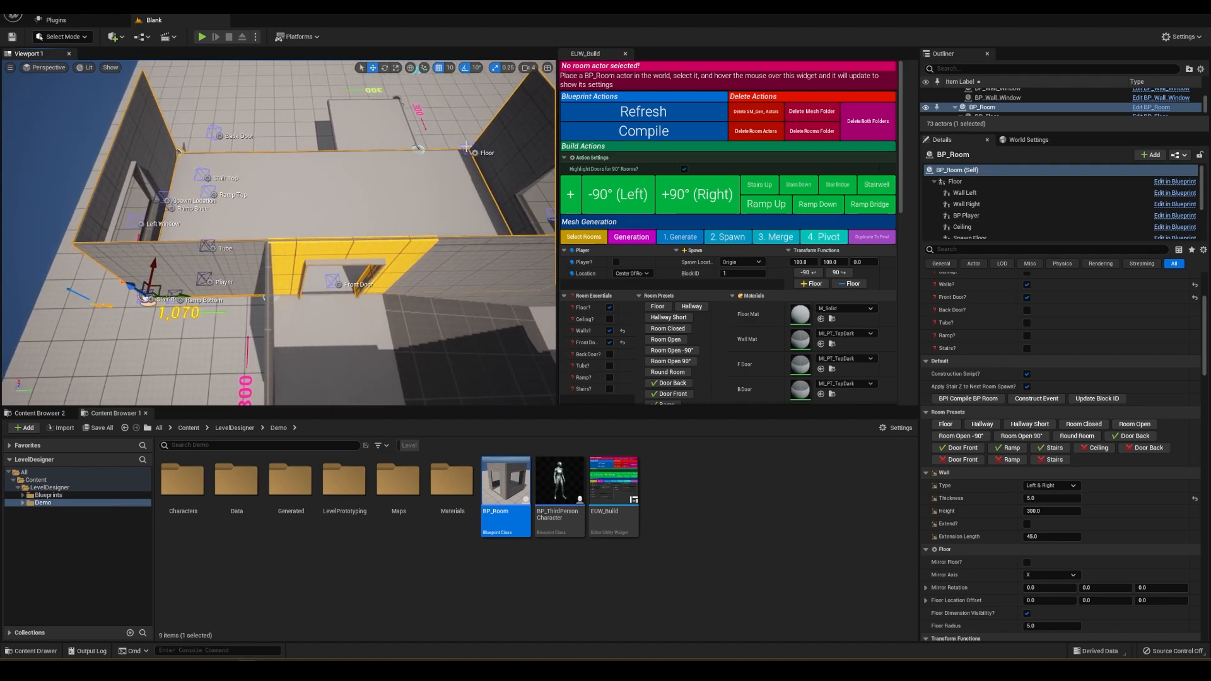
pyautogui.click(468, 149)
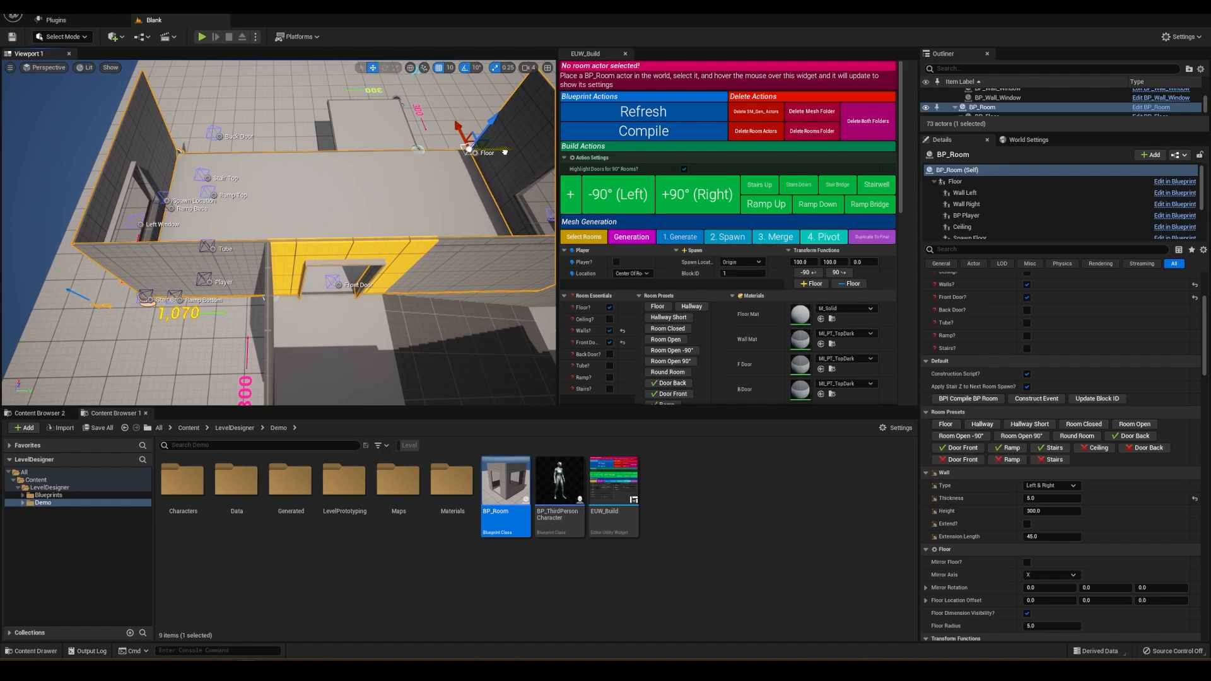
pyautogui.moveTo(505, 152); pyautogui.dragTo(479, 165)
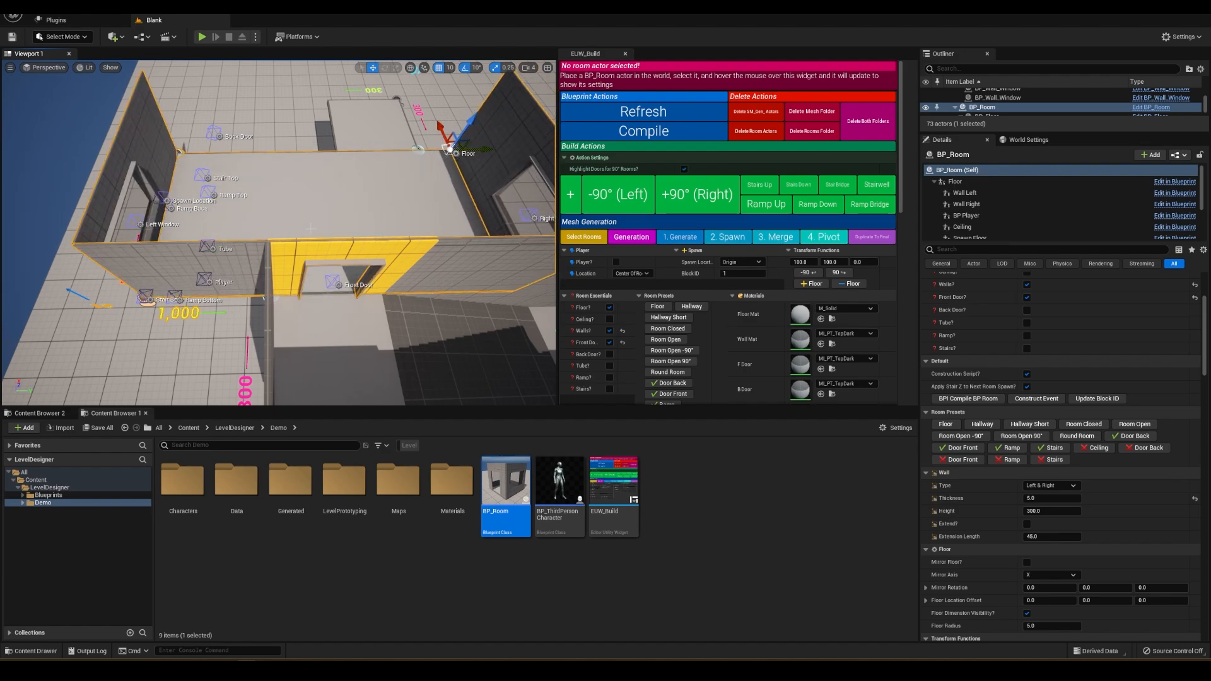
# Step: Widen the newly placed floor piece behind the large room's back wall to 500
pyautogui.moveTo(162, 323); pyautogui.dragTo(15, 321, button='right')
pyautogui.moveTo(282, 327); pyautogui.dragTo(253, 324, button='right')
pyautogui.click(282, 327)
pyautogui.click(330, 216)
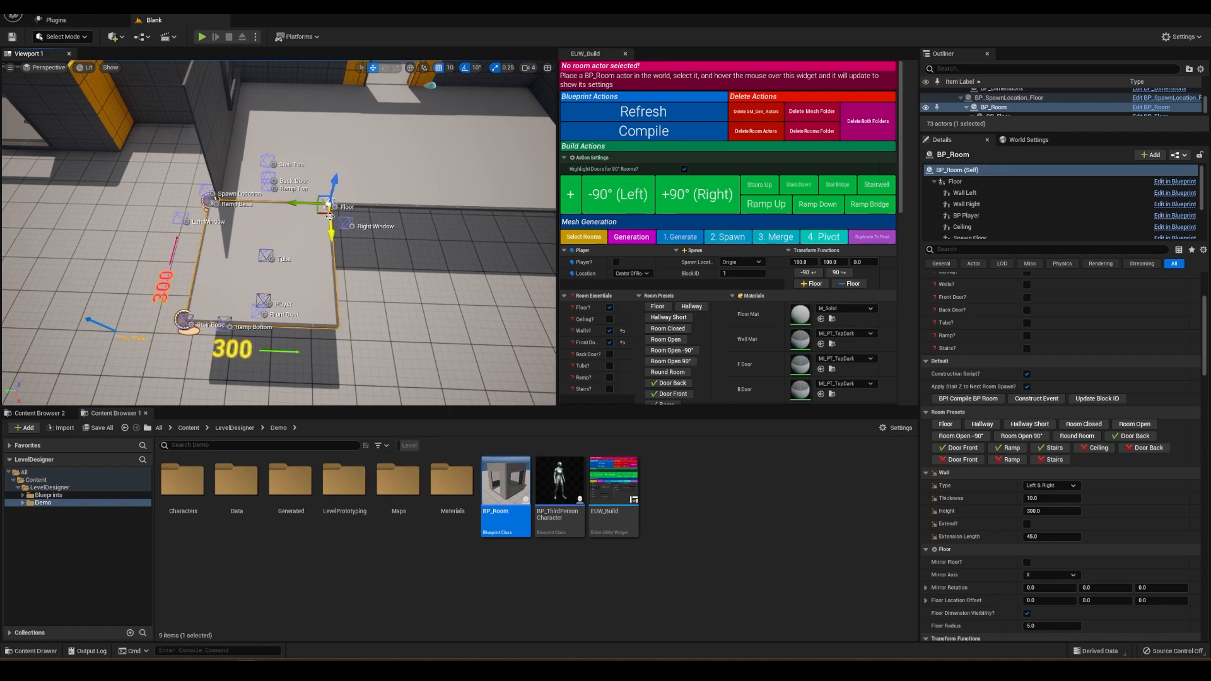
pyautogui.moveTo(302, 204); pyautogui.dragTo(381, 210)
pyautogui.moveTo(268, 296)
pyautogui.mouseDown(button='right')
pyautogui.moveTo(297, 252)
pyautogui.moveTo(270, 298)
pyautogui.mouseUp(button='right')
pyautogui.click(268, 296)
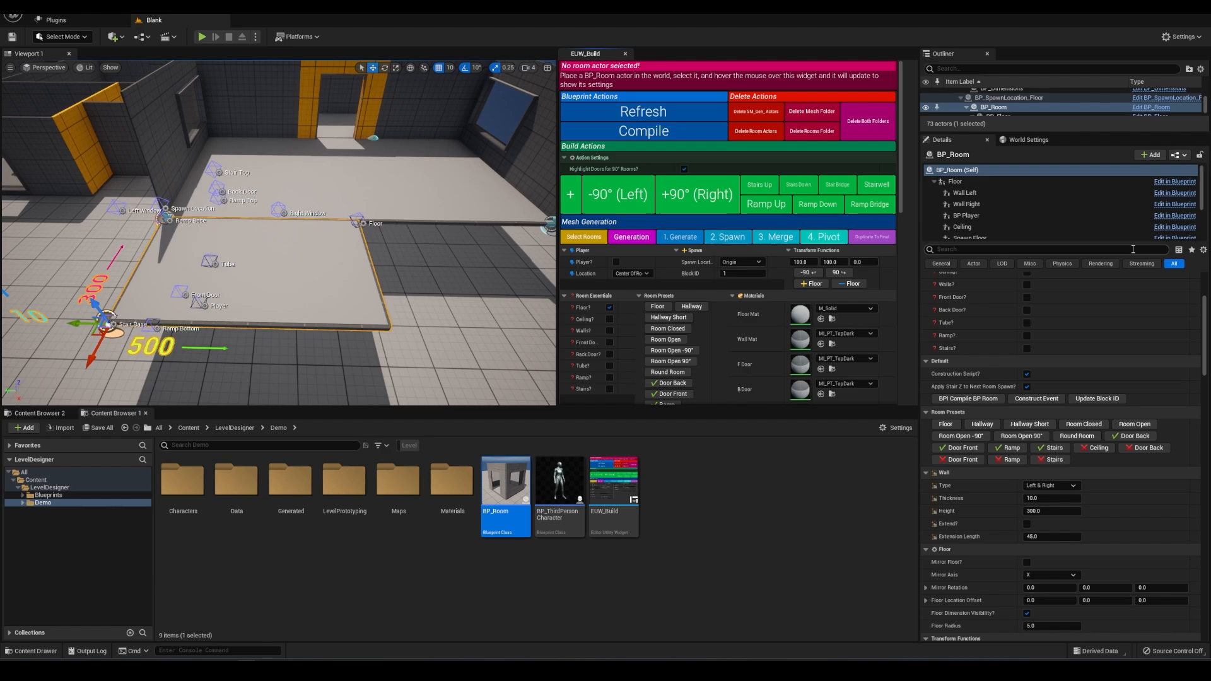
# Step: Apply the Room Open preset to the 500-wide room and close its front doorway with width 0, height 0 and no border
pyautogui.click(676, 340)
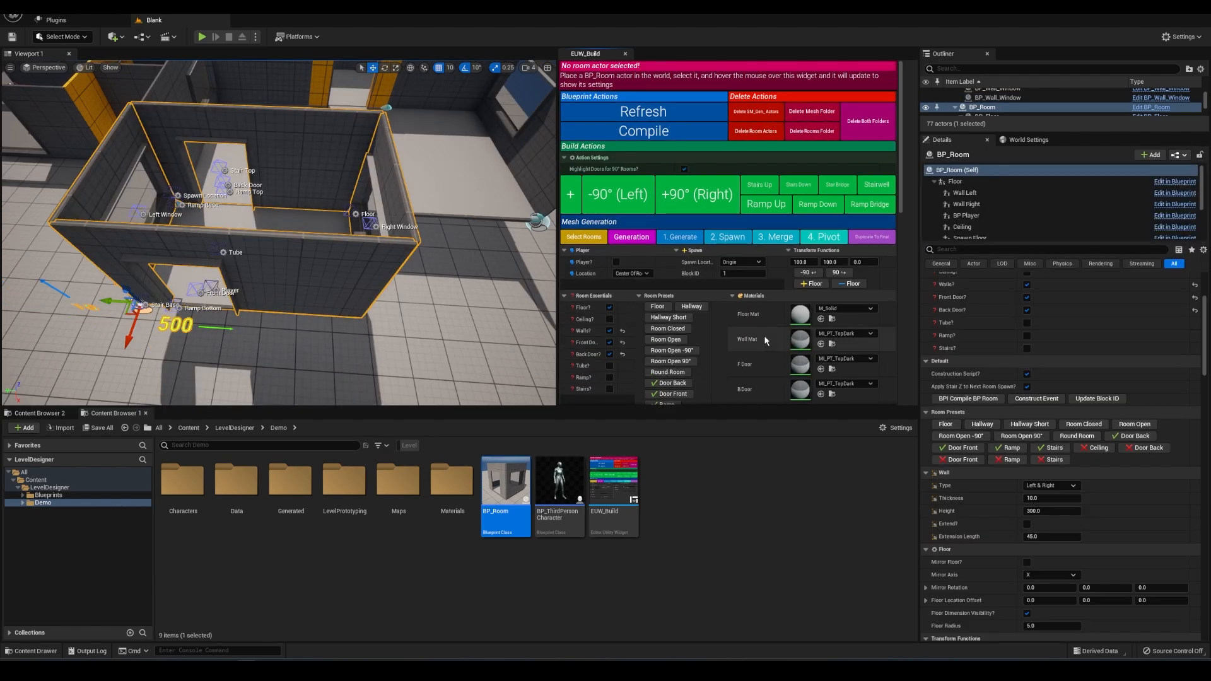
pyautogui.scroll(-15, 740, 337)
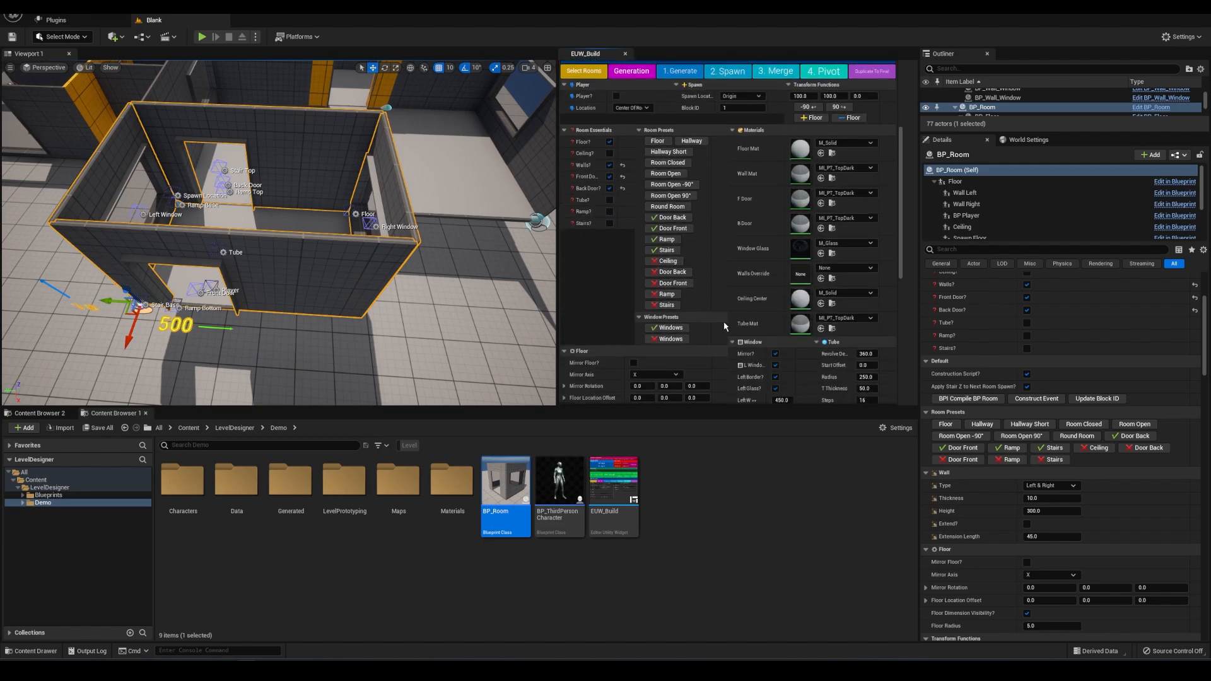
pyautogui.click(615, 295)
pyautogui.write('0')
pyautogui.press('Return')
pyautogui.click(614, 306)
pyautogui.write('0')
pyautogui.press('Return')
pyautogui.click(608, 271)
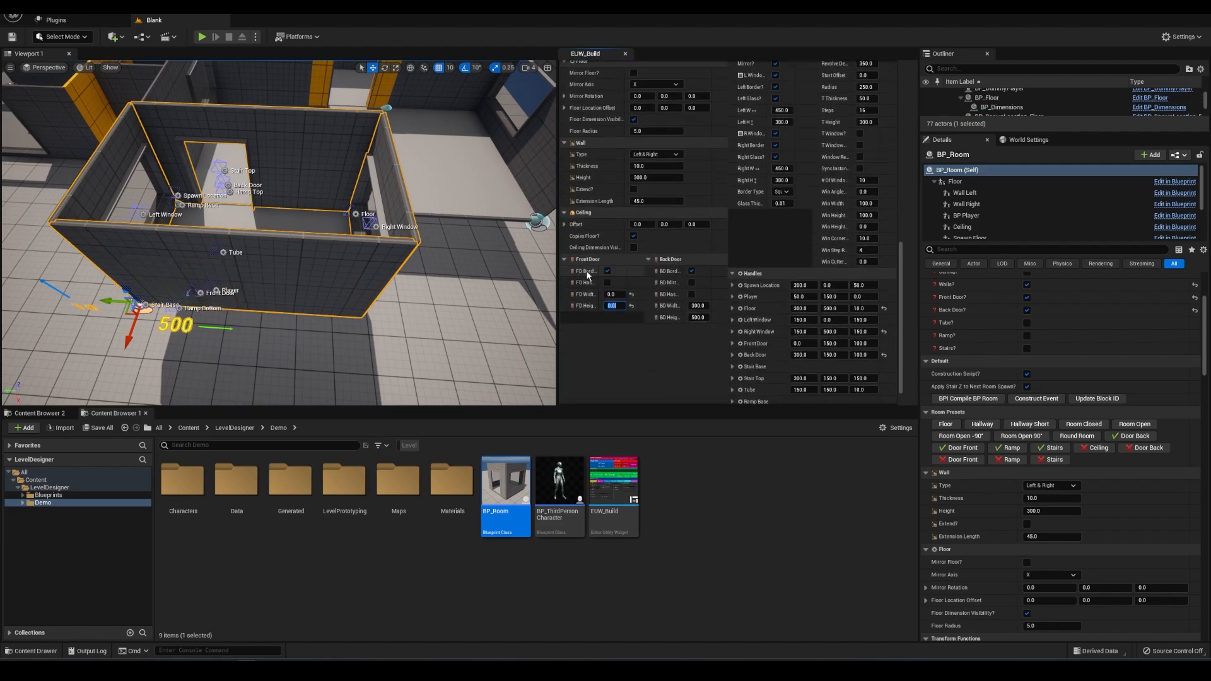
# Step: Turn off window mirroring in the 500-wide room and remove its right window and that window's border
pyautogui.moveTo(442, 264); pyautogui.dragTo(416, 316, button='right')
pyautogui.moveTo(378, 268); pyautogui.dragTo(399, 277, button='right')
pyautogui.scroll(3, 790, 176)
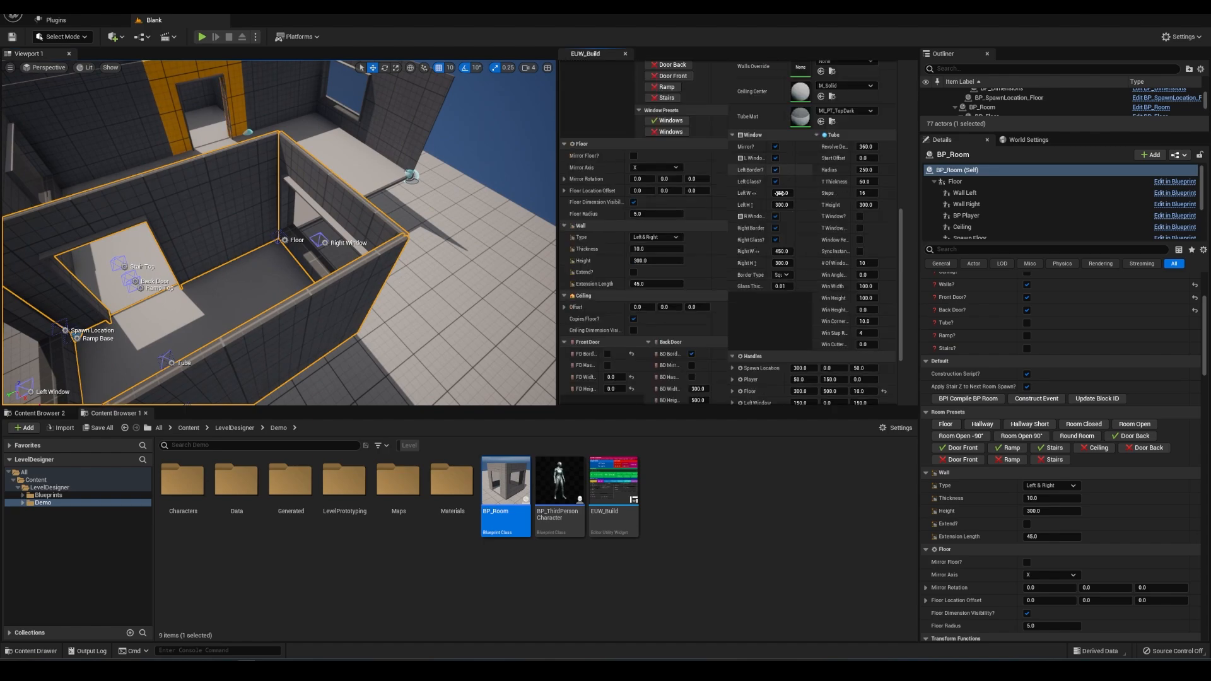
pyautogui.click(775, 147)
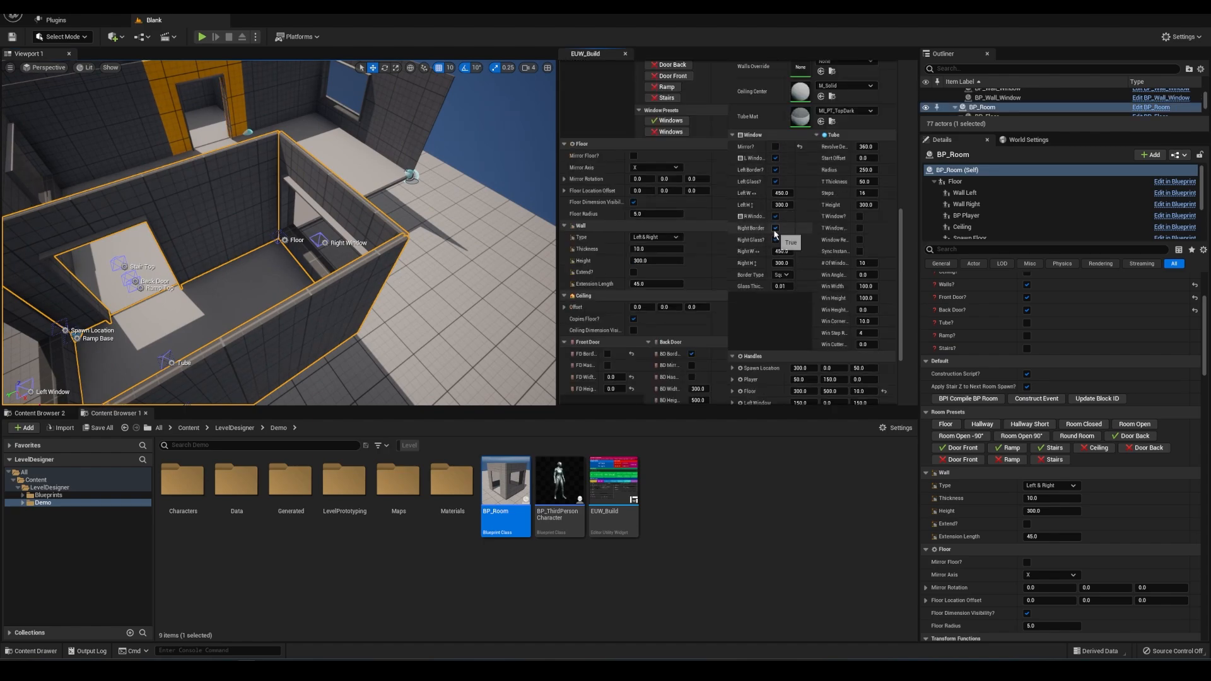
pyautogui.click(776, 217)
pyautogui.moveTo(392, 254); pyautogui.dragTo(441, 256, button='right')
pyautogui.click(775, 227)
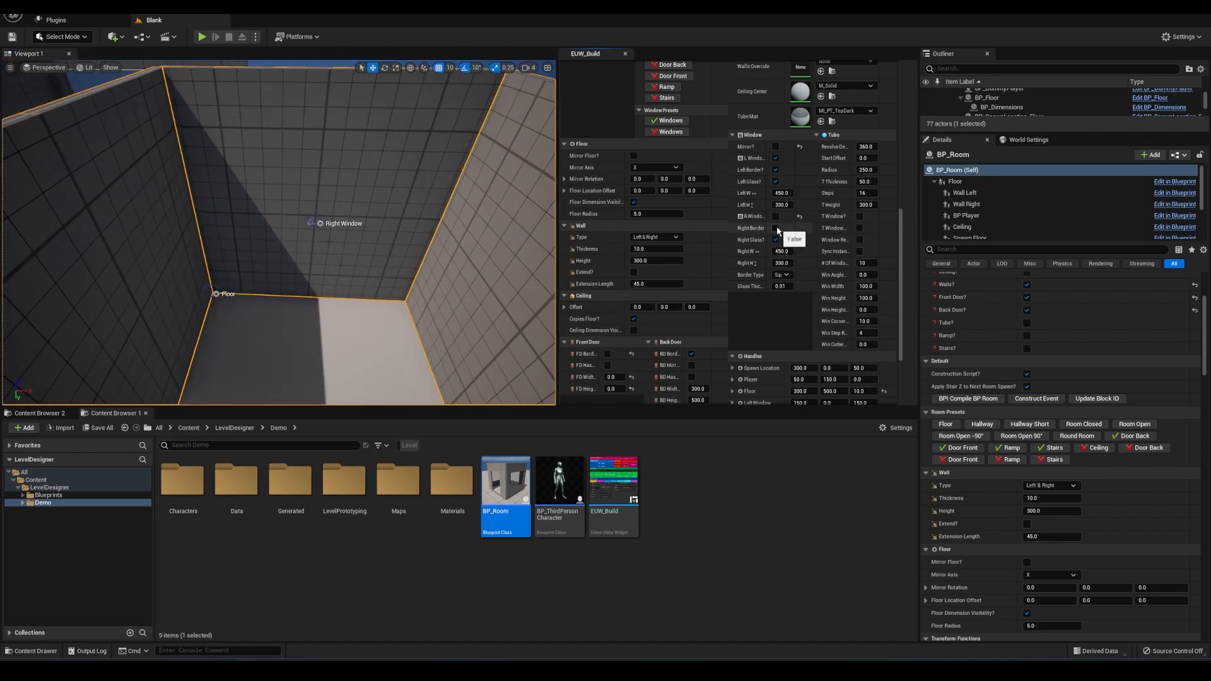
# Step: Set the 500-wide room's left window to width 150 and height 350
pyautogui.moveTo(522, 295)
pyautogui.mouseDown(button='right')
pyautogui.moveTo(297, 296)
pyautogui.moveTo(509, 309)
pyautogui.moveTo(510, 294)
pyautogui.mouseUp(button='right')
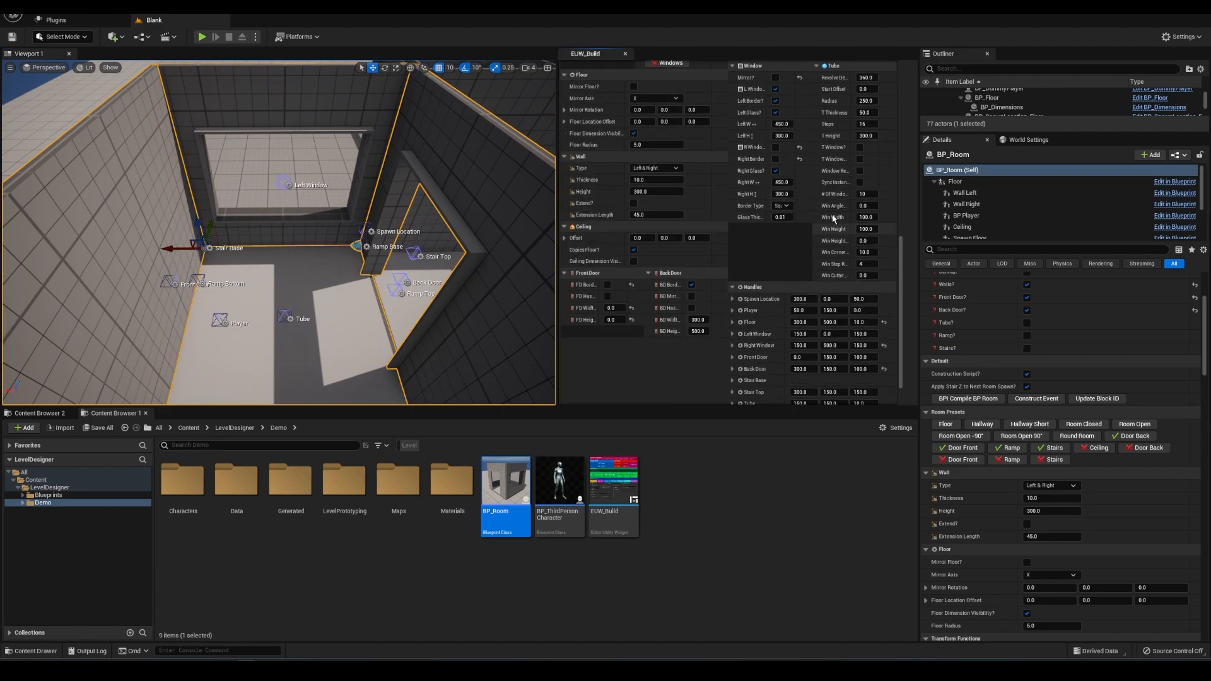
pyautogui.click(786, 193)
pyautogui.write('150')
pyautogui.press('Tab')
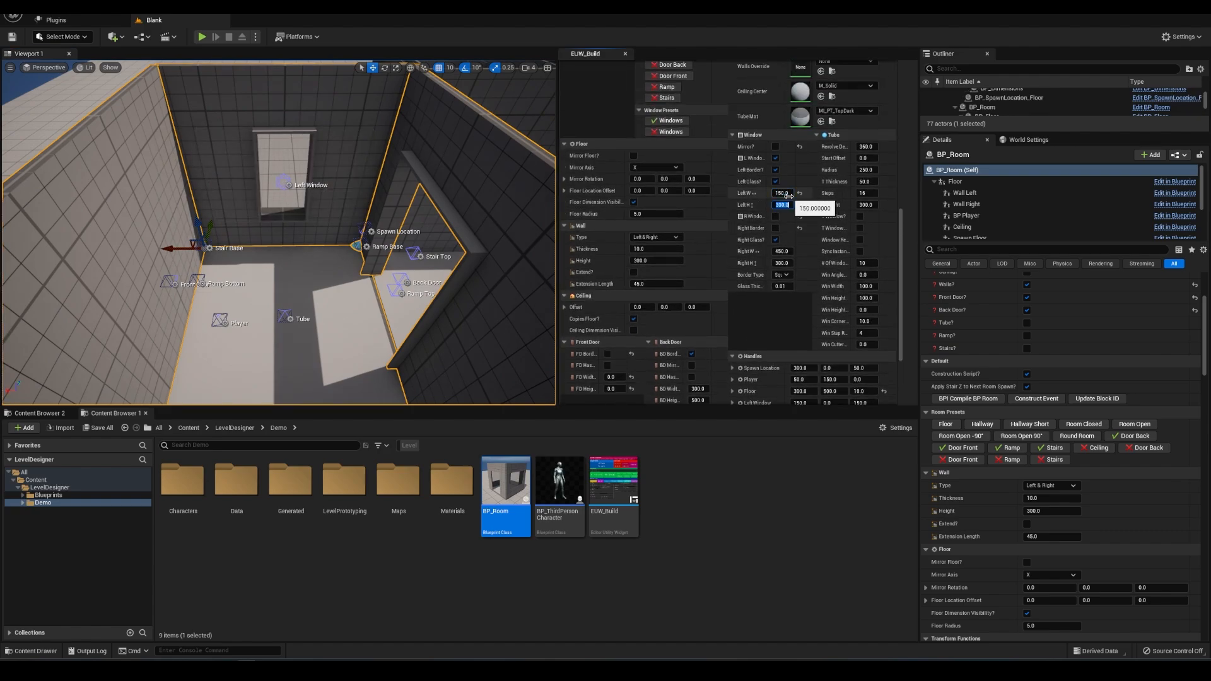
pyautogui.write('350')
pyautogui.press('Return')
pyautogui.click(285, 183)
# Step: Add a +90° (Right) room from the large room and give it the Room Open preset
pyautogui.moveTo(285, 183); pyautogui.dragTo(328, 218, button='right')
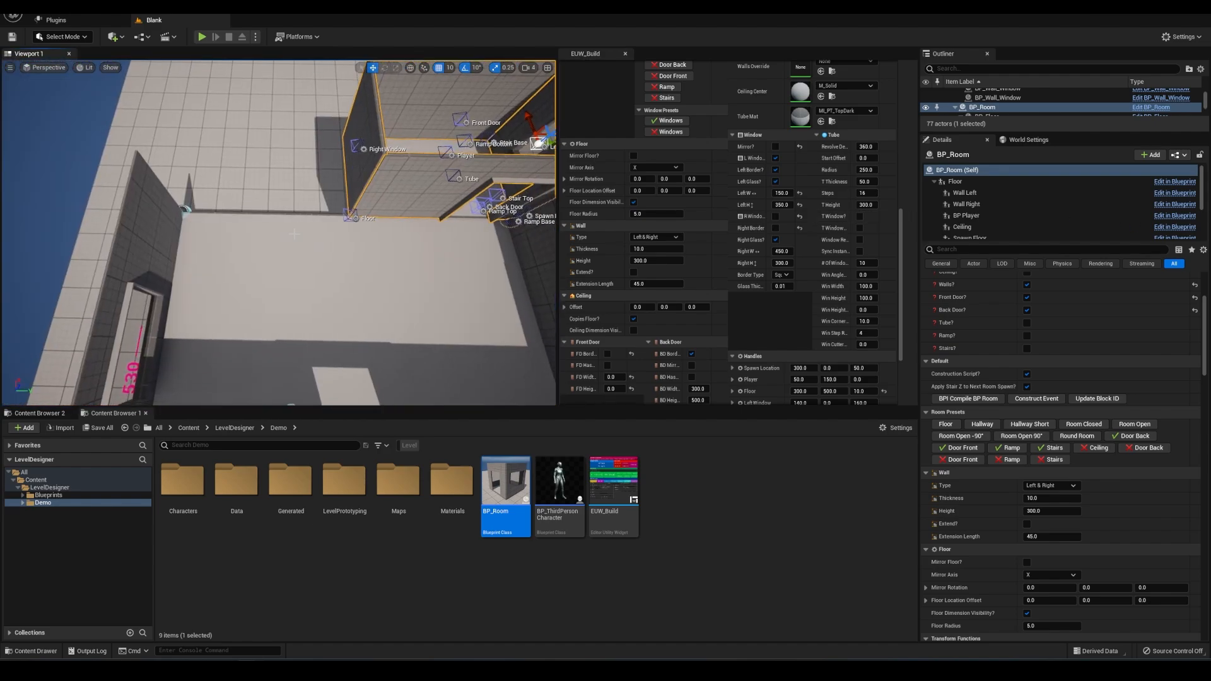
pyautogui.click(223, 268)
pyautogui.scroll(8, 774, 233)
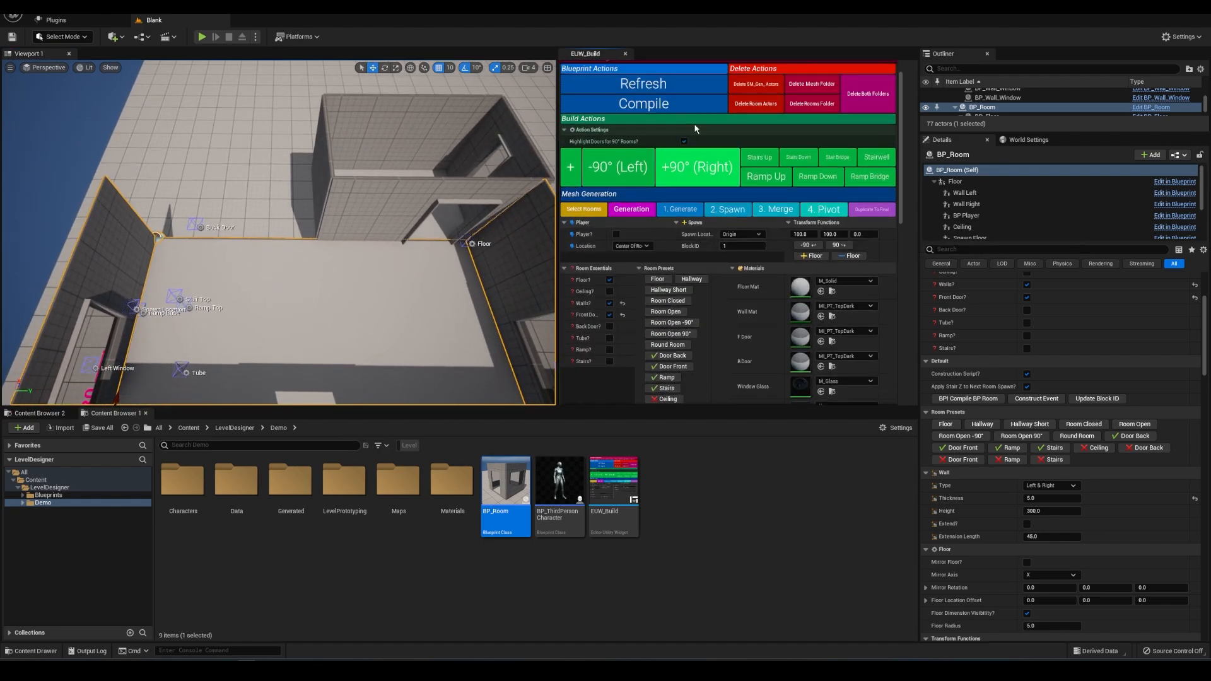
pyautogui.click(703, 169)
pyautogui.moveTo(362, 273); pyautogui.dragTo(313, 264, button='right')
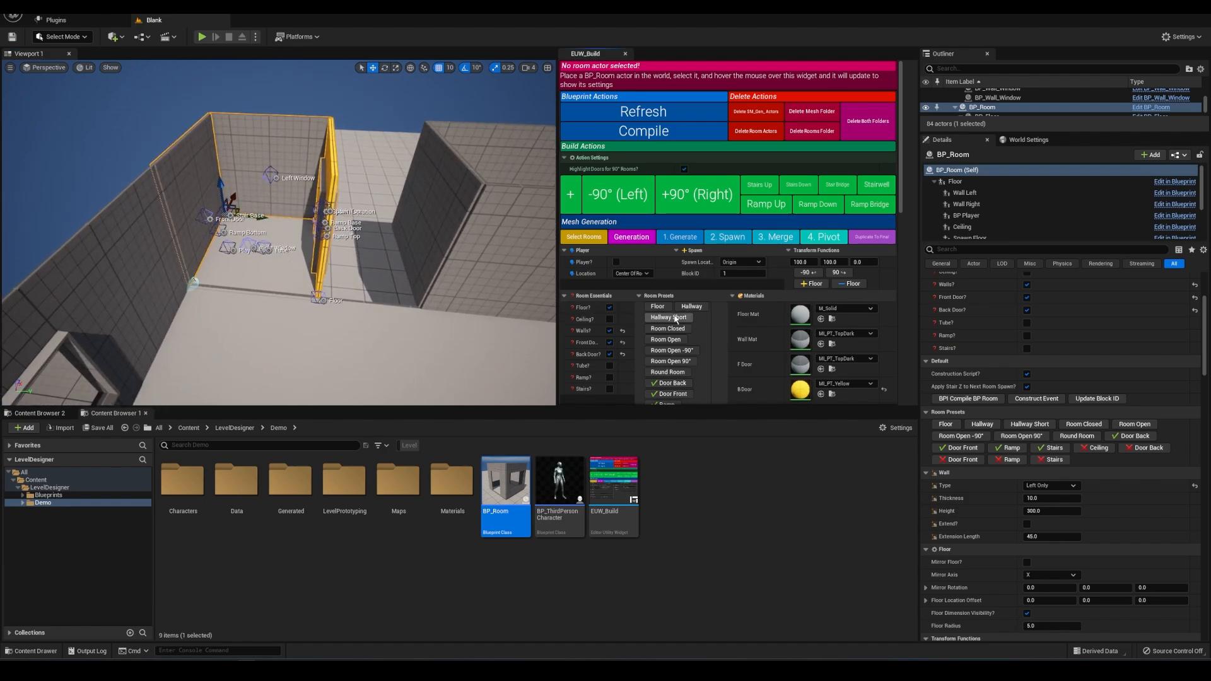
pyautogui.moveTo(383, 281); pyautogui.dragTo(401, 334, button='right')
pyautogui.click(667, 339)
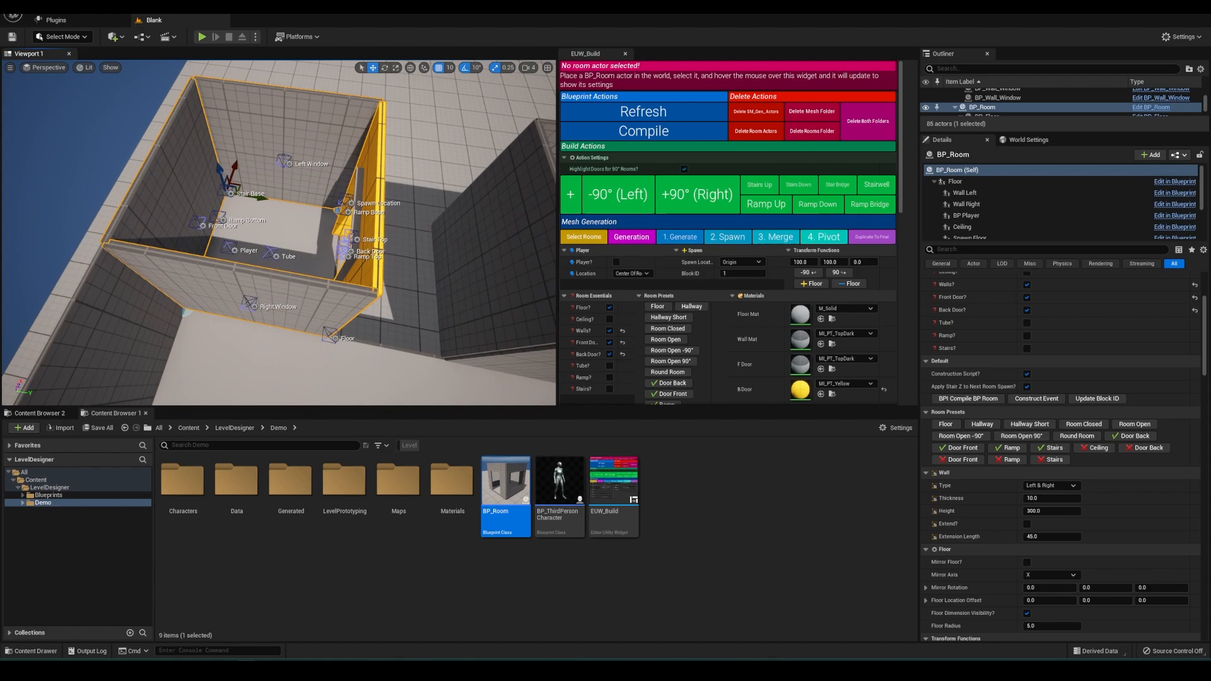
# Step: Turn off window mirroring in the new room and open its right window at width 300, height 450 without glass
pyautogui.moveTo(348, 282); pyautogui.dragTo(346, 249, button='right')
pyautogui.scroll(-6, 738, 295)
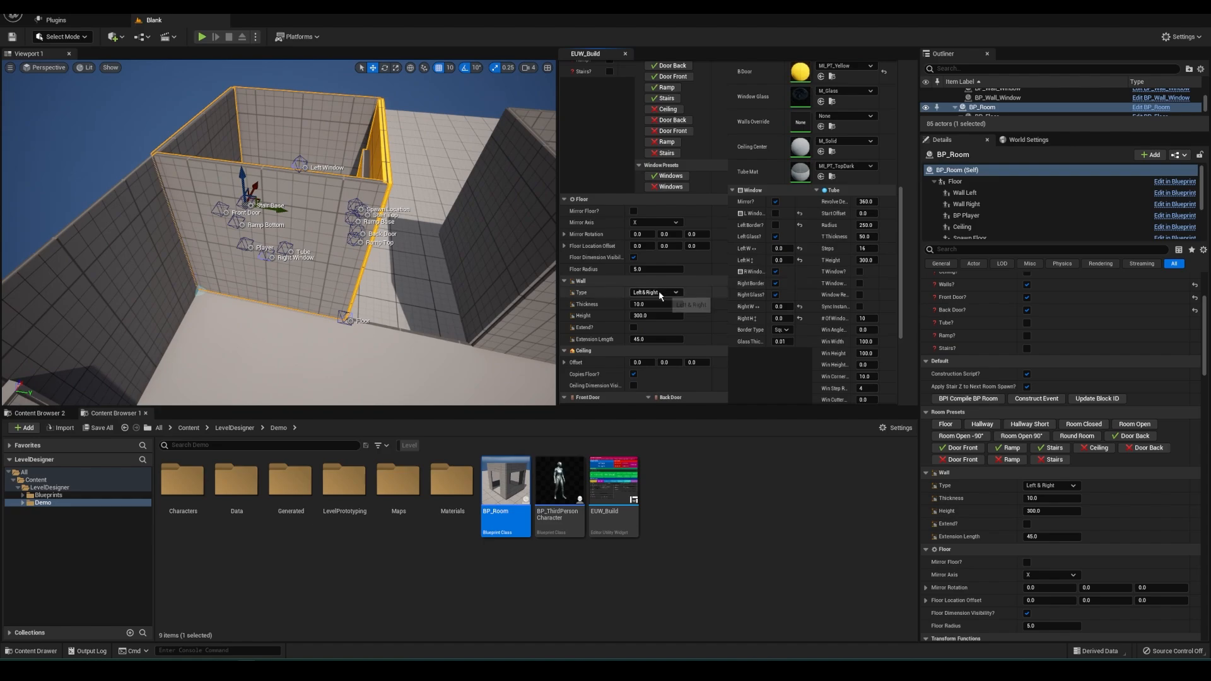
pyautogui.click(775, 202)
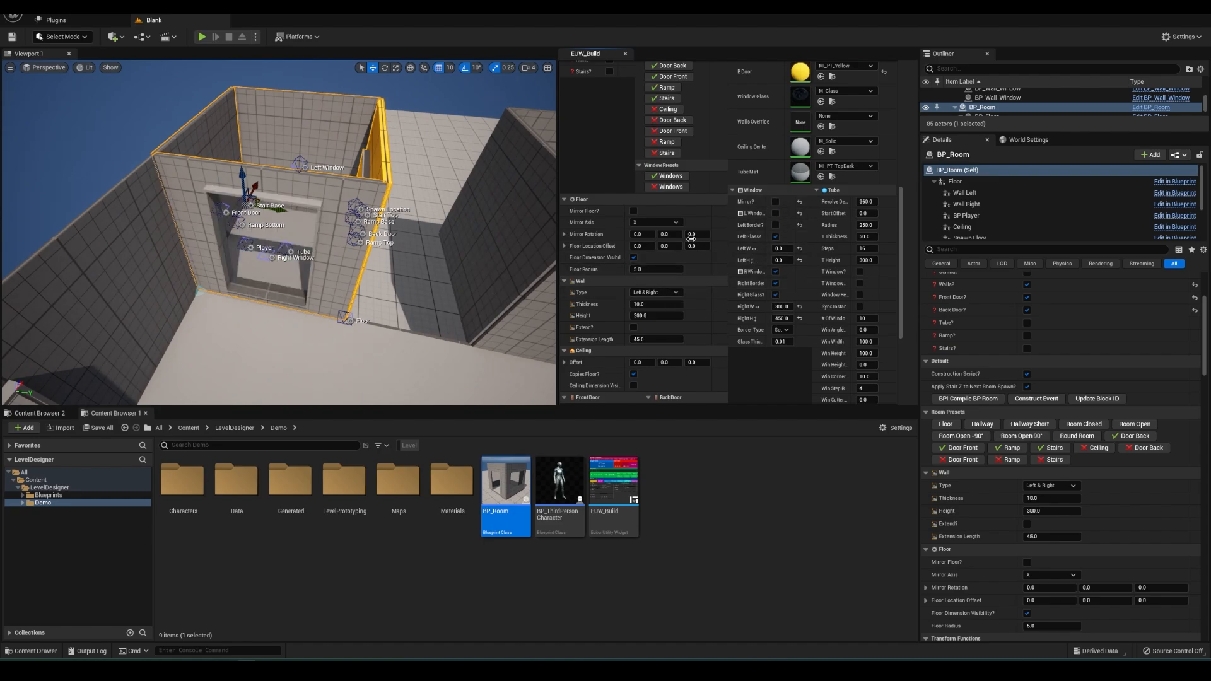
pyautogui.click(777, 297)
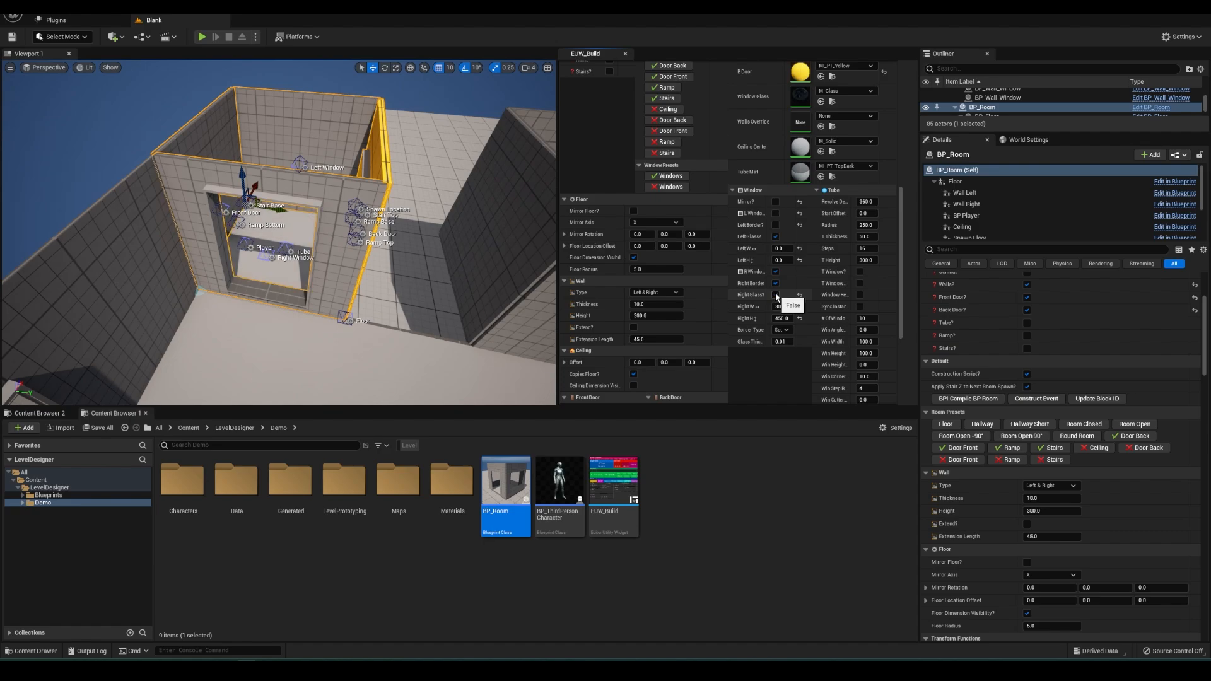
# Step: Lower the new room's right window and enlarge it into a doorway with width 350 and height 600
pyautogui.moveTo(454, 252); pyautogui.dragTo(416, 190, button='right')
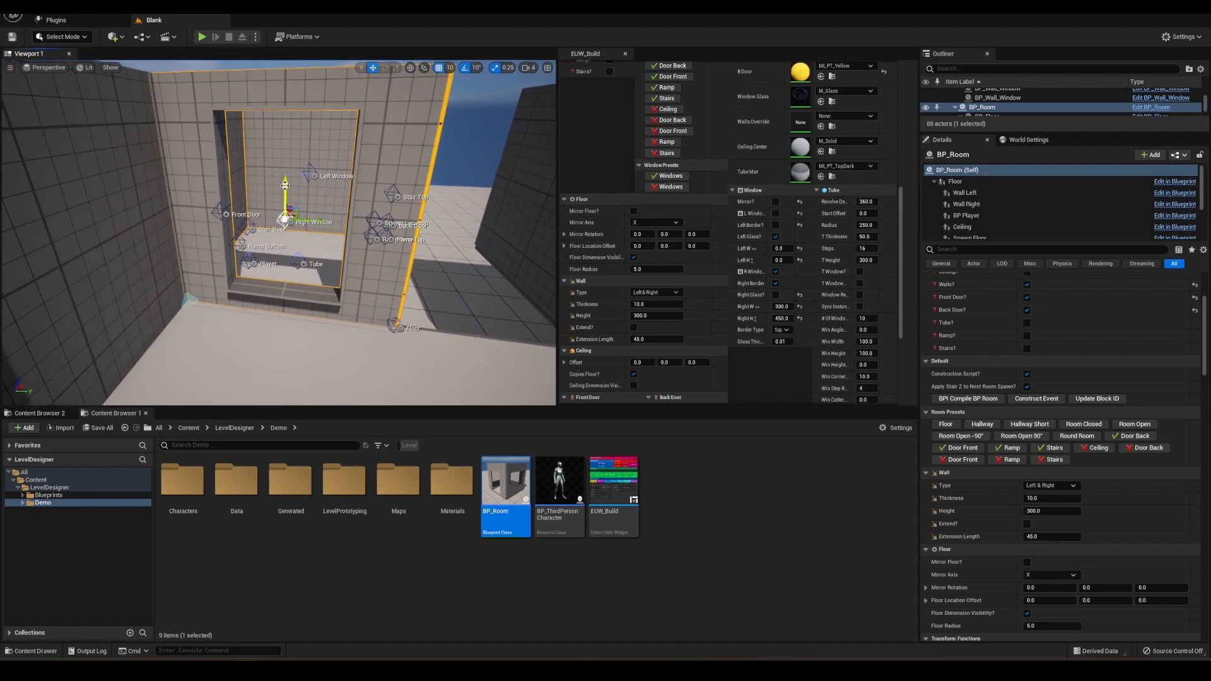
pyautogui.moveTo(285, 186); pyautogui.dragTo(285, 201)
pyautogui.click(782, 280)
pyautogui.write('350')
pyautogui.press('Return')
pyautogui.press('Tab')
pyautogui.write('500')
pyautogui.press('Return')
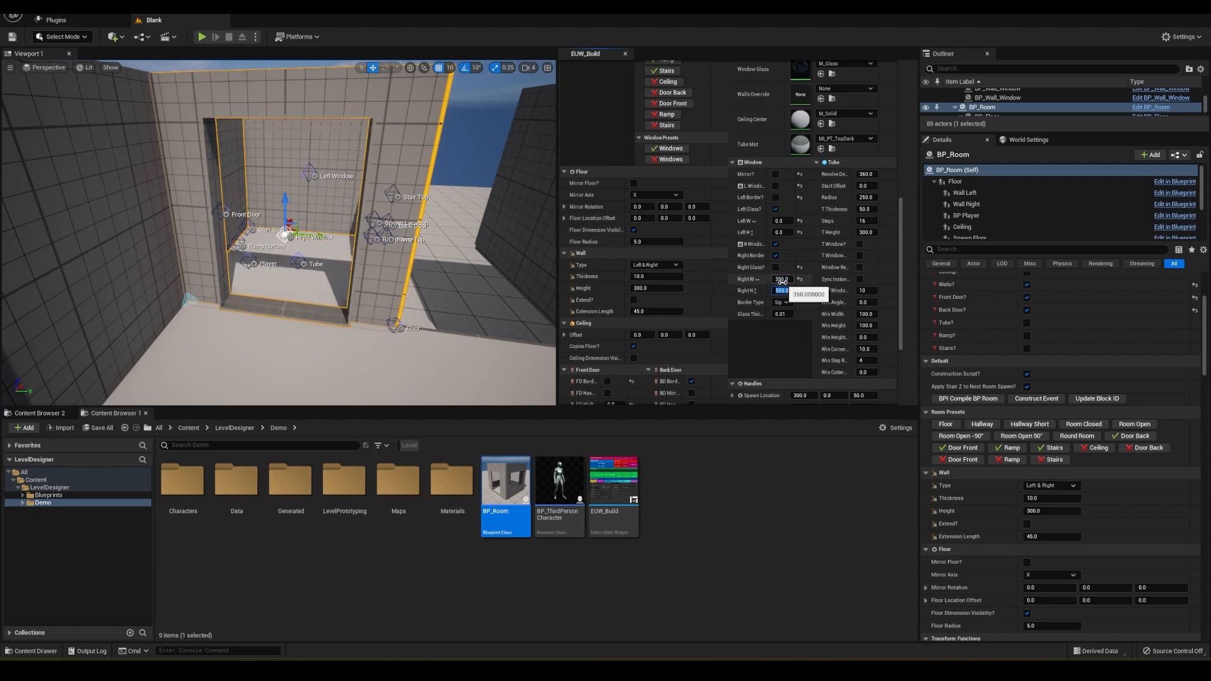
pyautogui.write('600')
pyautogui.press('Return')
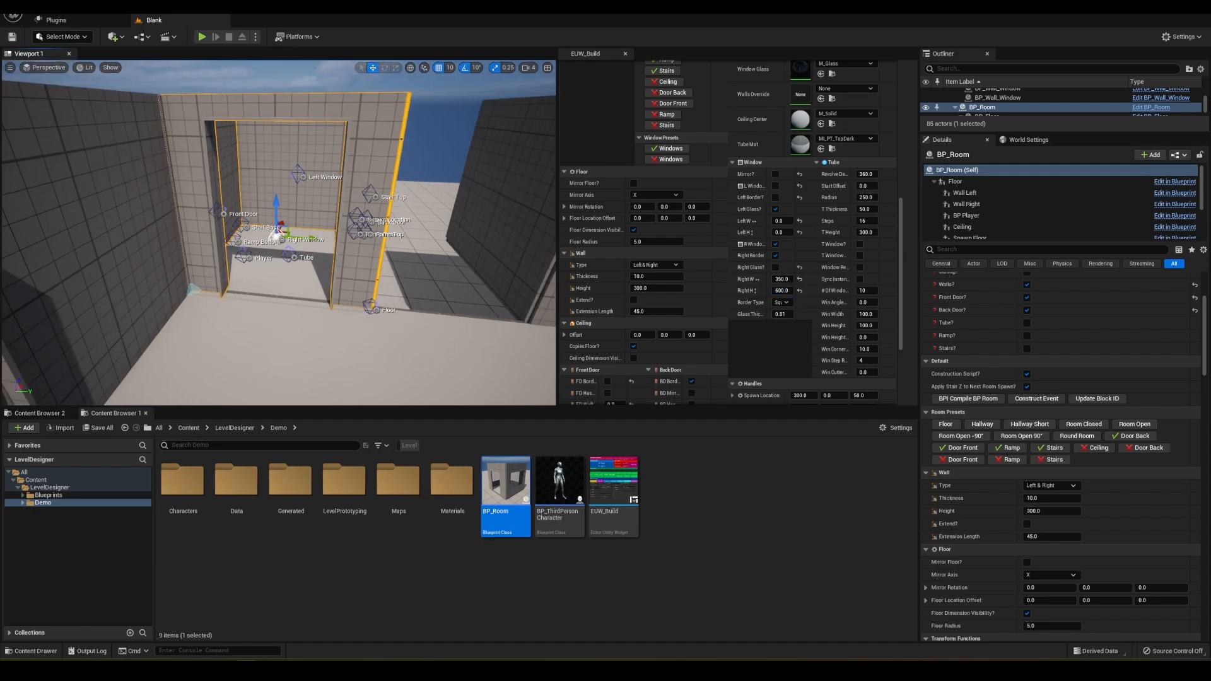
# Step: Add a -90° (Left) room leading off the room with the window doorway
pyautogui.moveTo(354, 238); pyautogui.dragTo(410, 221, button='right')
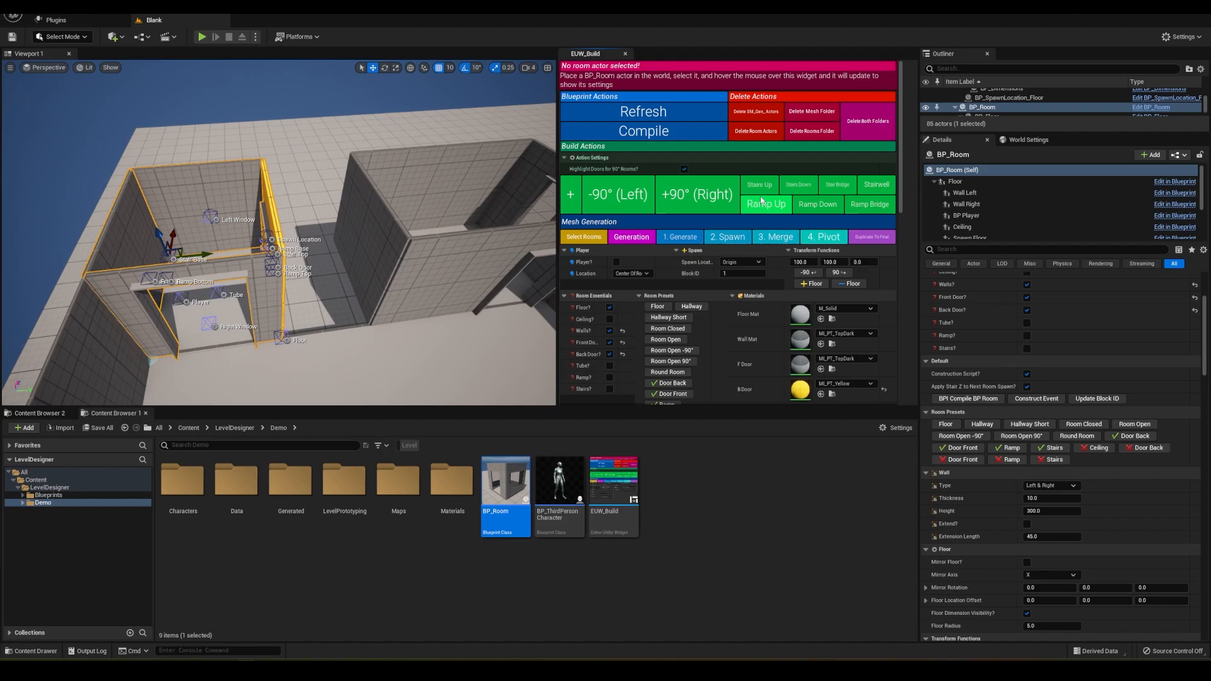
pyautogui.click(623, 200)
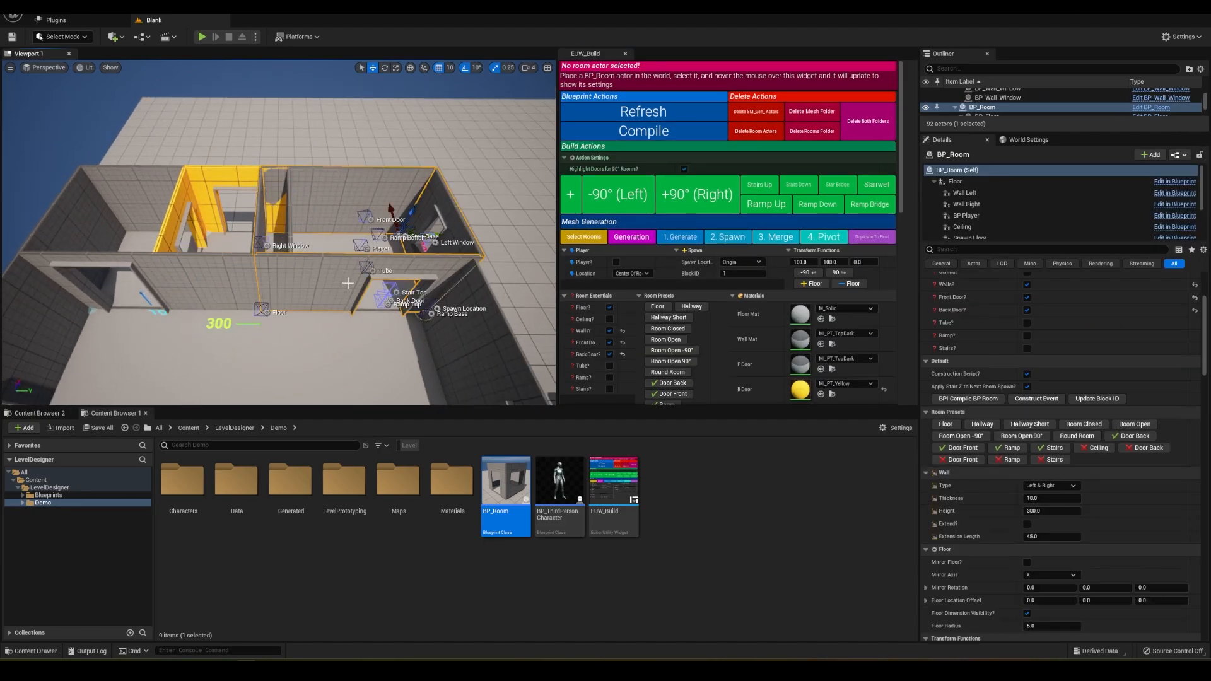
pyautogui.moveTo(310, 272); pyautogui.dragTo(311, 264, button='right')
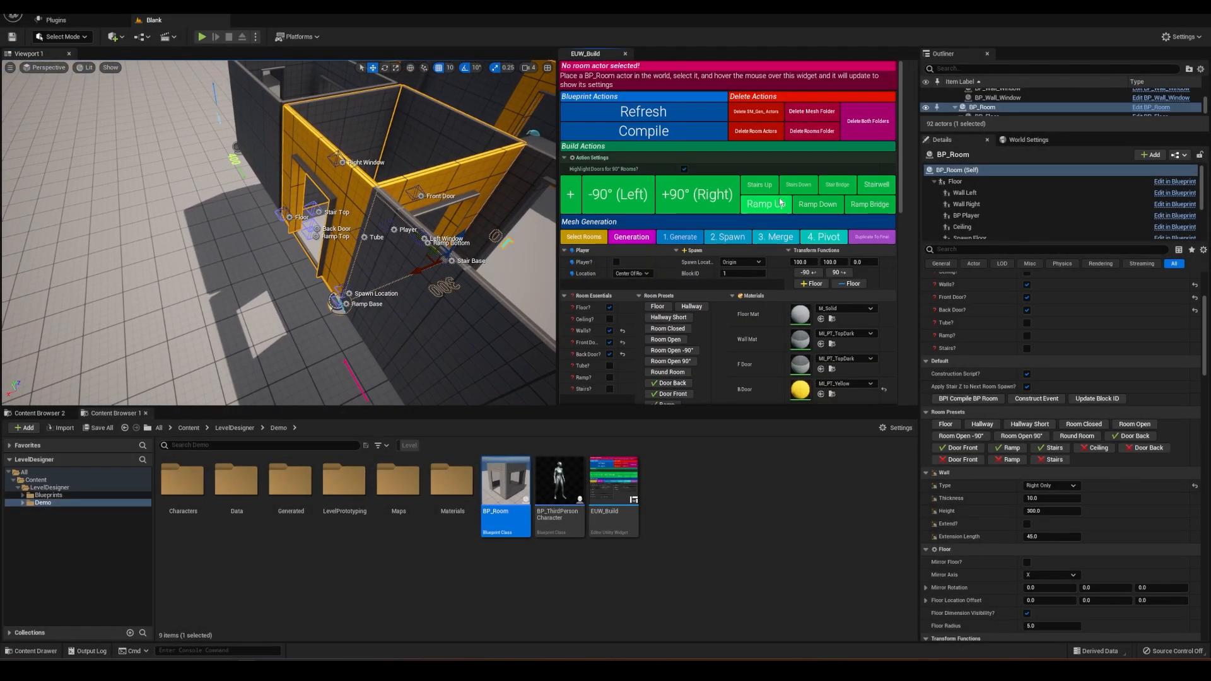
# Step: Add a descending stair section outside the left-turn room's yellow doorway and try repositioning its stair handles
pyautogui.moveTo(278, 312); pyautogui.dragTo(271, 254, button='right')
pyautogui.moveTo(108, 277); pyautogui.dragTo(91, 298, button='right')
pyautogui.click(344, 311)
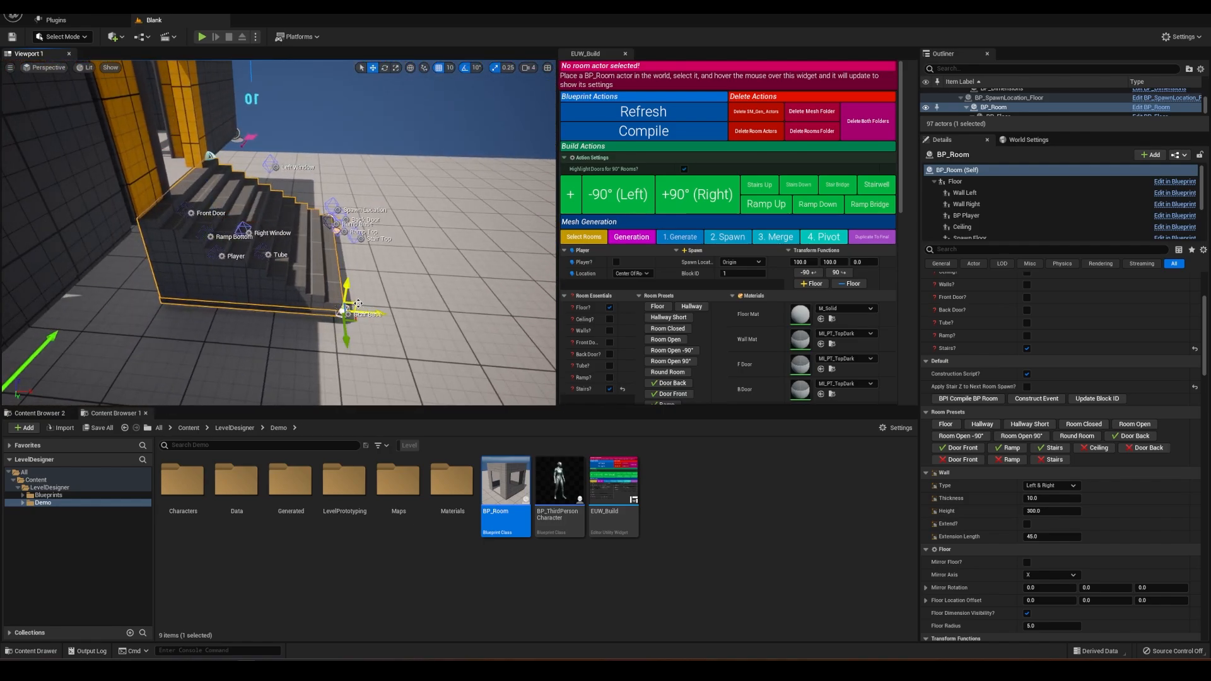
pyautogui.moveTo(358, 303); pyautogui.dragTo(362, 310)
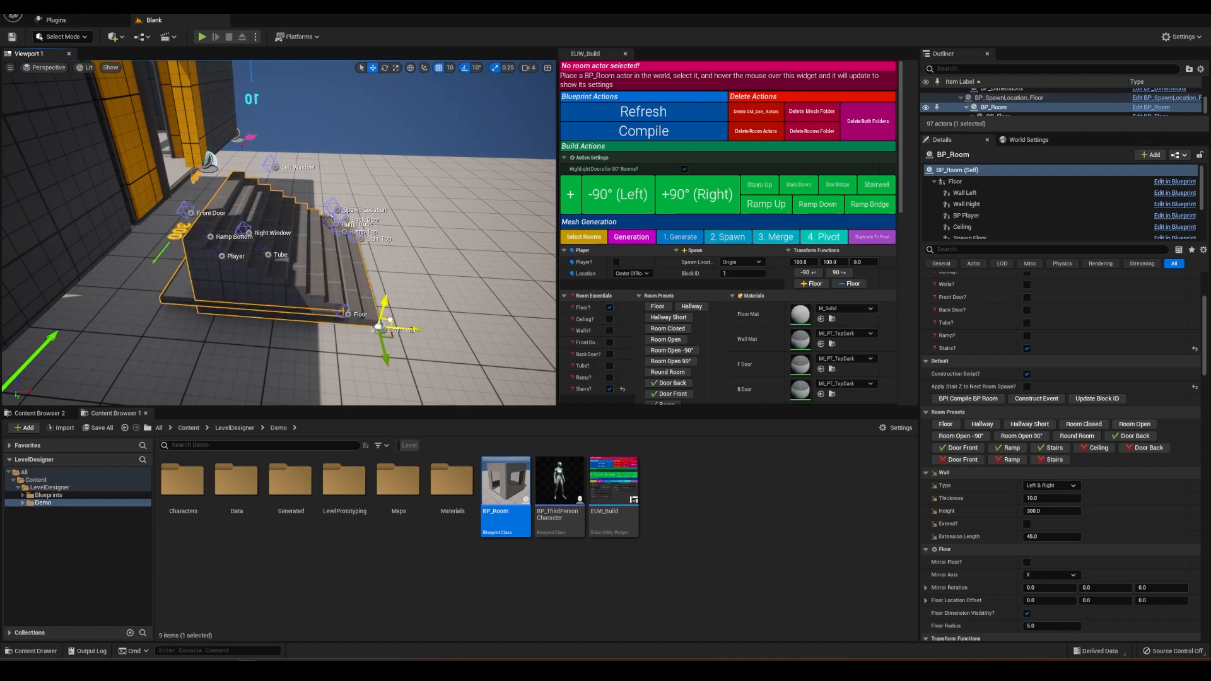
pyautogui.moveTo(355, 250); pyautogui.dragTo(355, 264, button='right')
pyautogui.moveTo(418, 294); pyautogui.dragTo(460, 294)
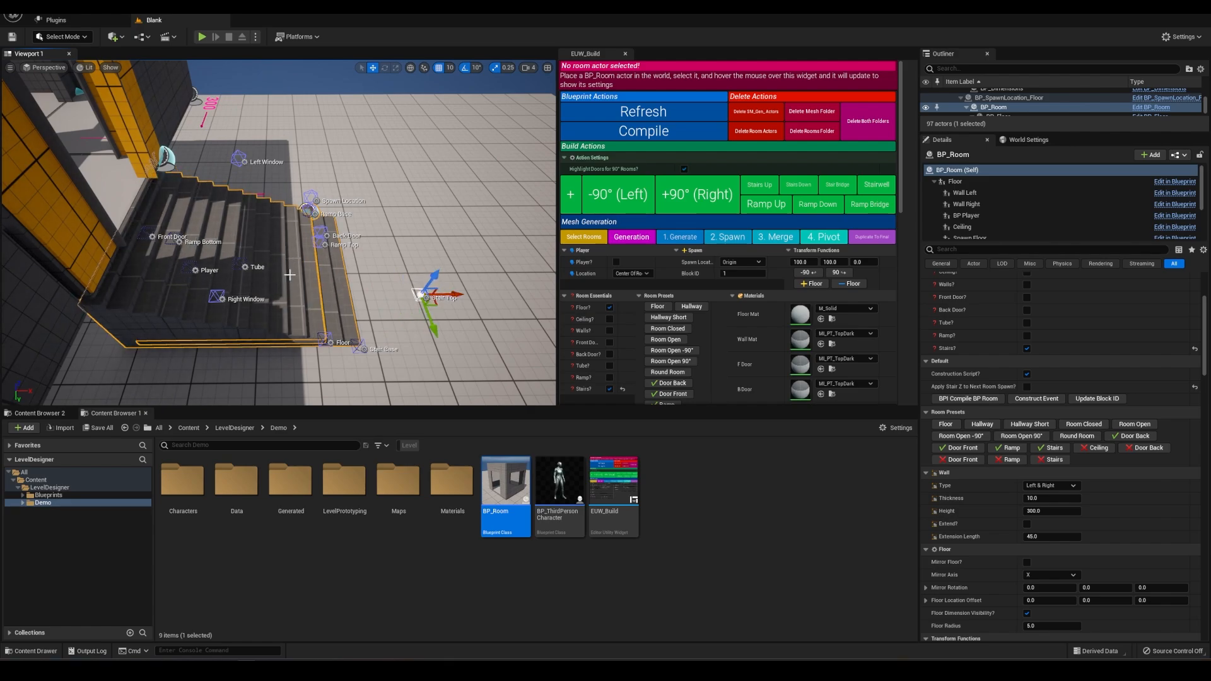
# Step: Undo the last four stair adjustments and turn off the stair section's floor
pyautogui.hotkey('ctrl', 'z')
pyautogui.hotkey('ctrl', 'z')
pyautogui.hotkey('ctrl', 'z')
pyautogui.hotkey('ctrl', 'z')
pyautogui.moveTo(351, 304); pyautogui.dragTo(183, 334, button='right')
pyautogui.click(611, 308)
# Step: Set the stair section's spawn location to Uses Handle
pyautogui.moveTo(276, 215); pyautogui.dragTo(344, 230, button='right')
pyautogui.moveTo(341, 300); pyautogui.dragTo(351, 246, button='right')
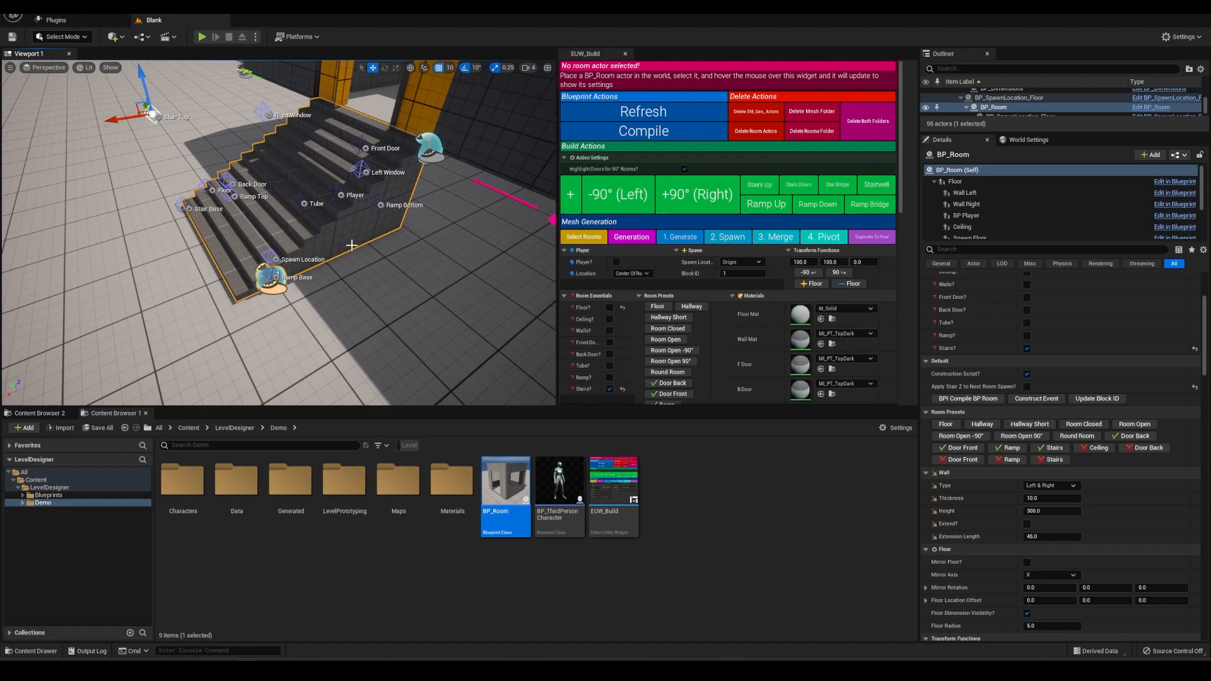
pyautogui.click(742, 262)
pyautogui.click(747, 292)
# Step: Position the Spawn Location handle at the foot of the stairs and add the next room from it
pyautogui.moveTo(454, 308)
pyautogui.mouseDown(button='right')
pyautogui.moveTo(435, 316)
pyautogui.moveTo(454, 318)
pyautogui.mouseUp(button='right')
pyautogui.moveTo(266, 291); pyautogui.dragTo(271, 277, button='right')
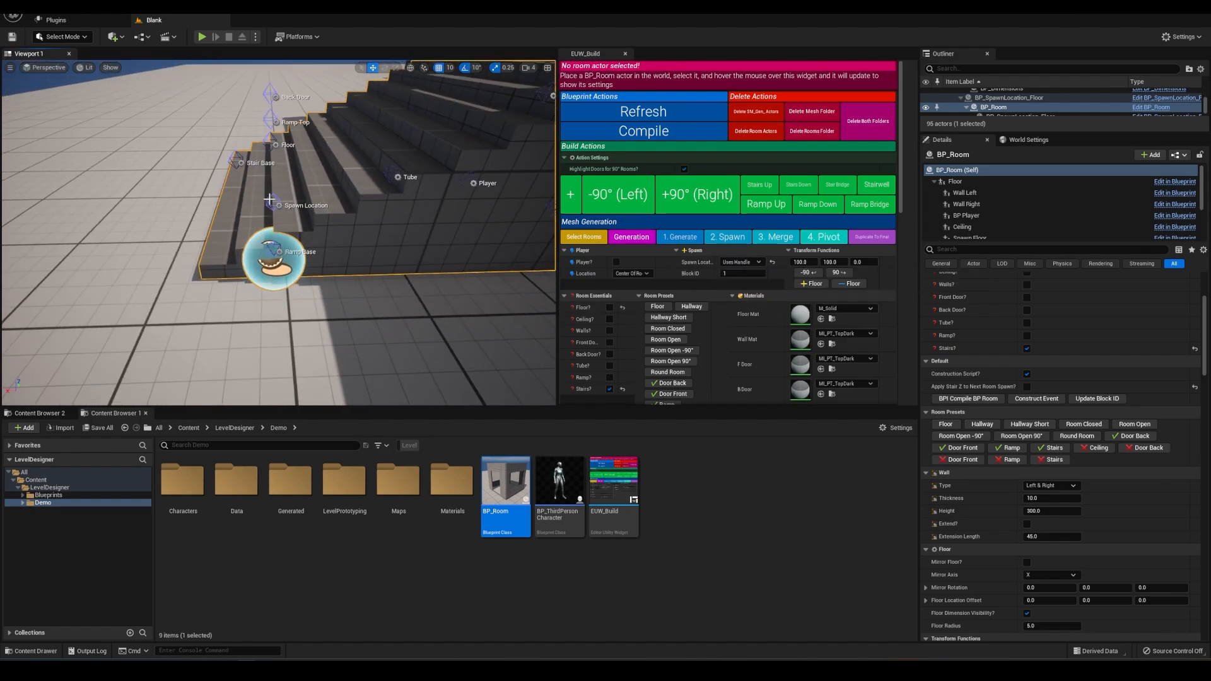
pyautogui.moveTo(271, 208); pyautogui.dragTo(272, 122, button='right')
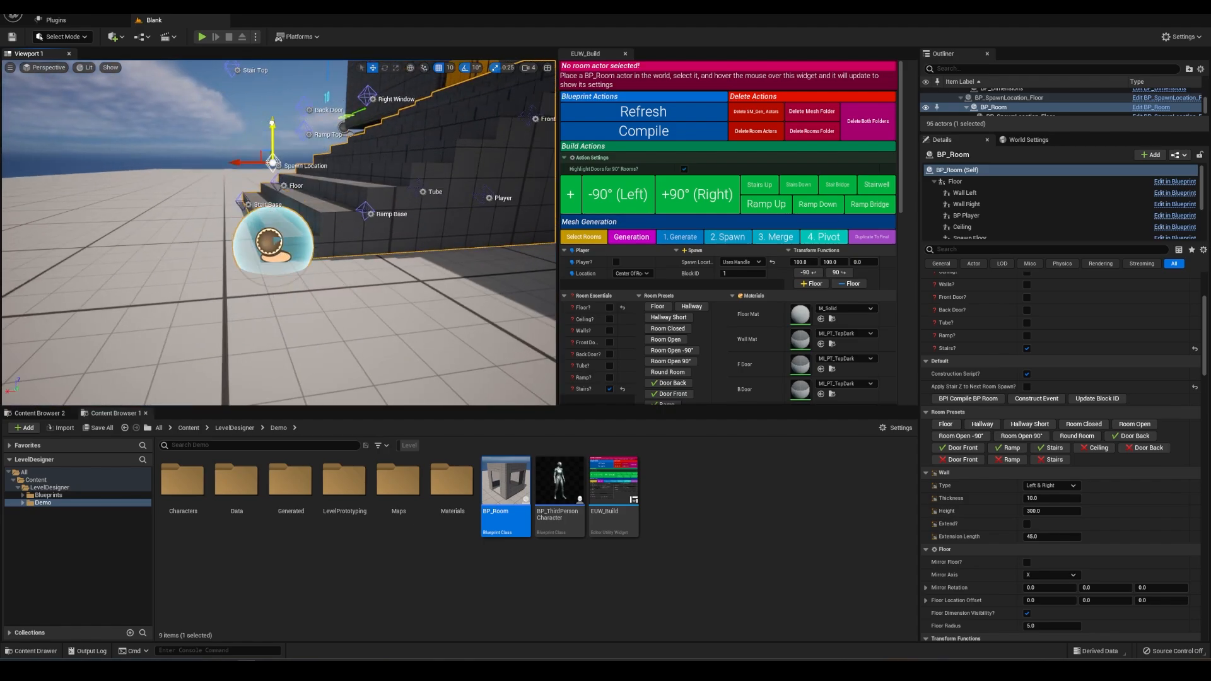
pyautogui.moveTo(354, 196); pyautogui.dragTo(350, 234, button='right')
pyautogui.click(570, 194)
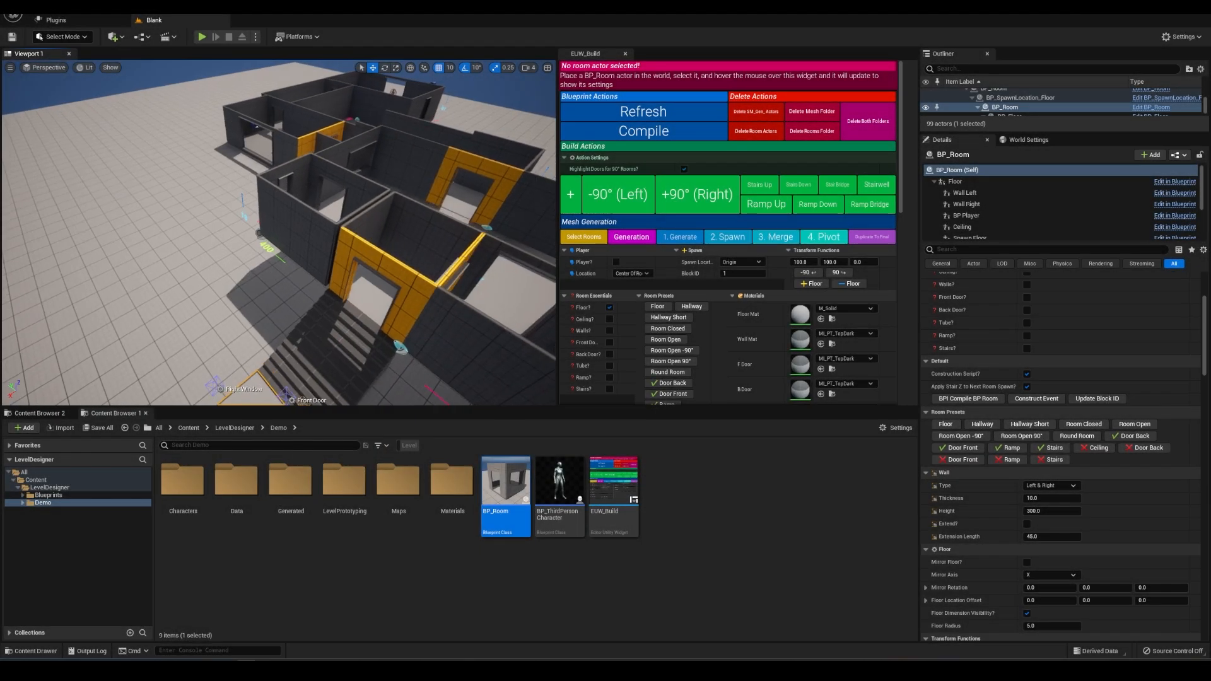
# Step: Select the walled room that has both a front and a back door and slide it sideways along its wall line
pyautogui.moveTo(277, 233); pyautogui.dragTo(351, 242, button='right')
pyautogui.click(252, 227)
pyautogui.click(344, 240)
pyautogui.click(348, 243)
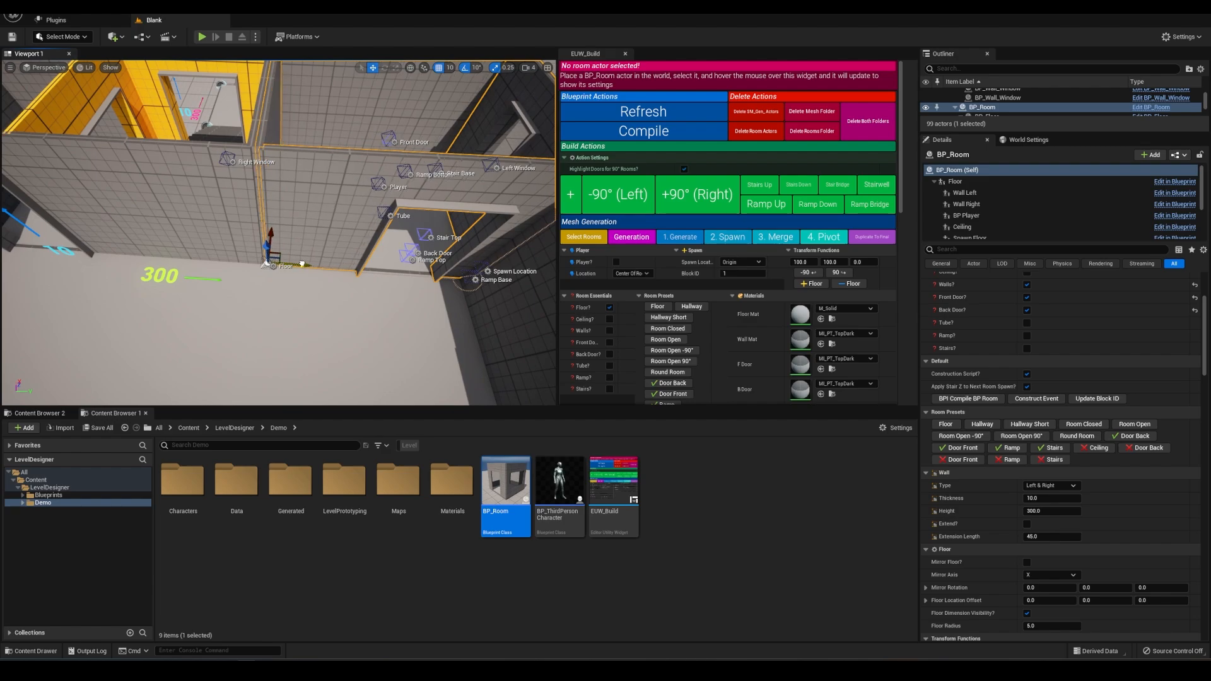
pyautogui.press('Escape')
pyautogui.moveTo(347, 302); pyautogui.dragTo(338, 248, button='right')
pyautogui.click(280, 225)
pyautogui.click(272, 294)
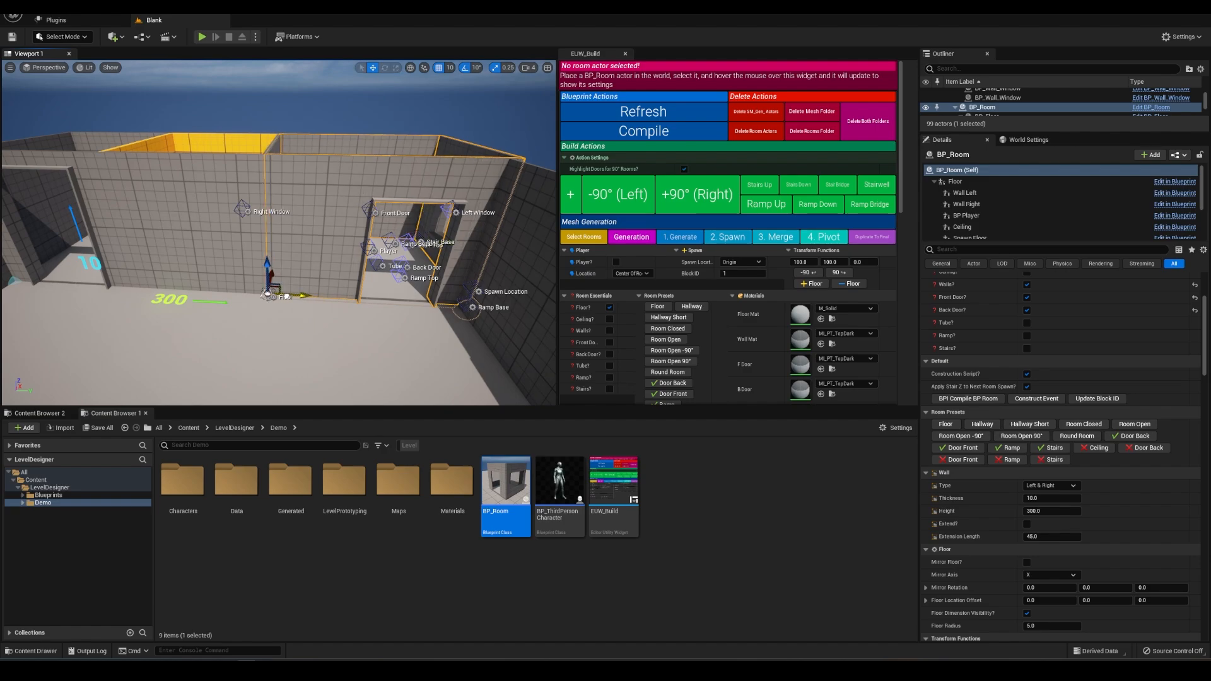
pyautogui.moveTo(287, 295); pyautogui.dragTo(478, 307)
# Step: Turn off the Player option in the connected rooms that spawn their own character
pyautogui.moveTo(378, 271); pyautogui.dragTo(335, 320, button='right')
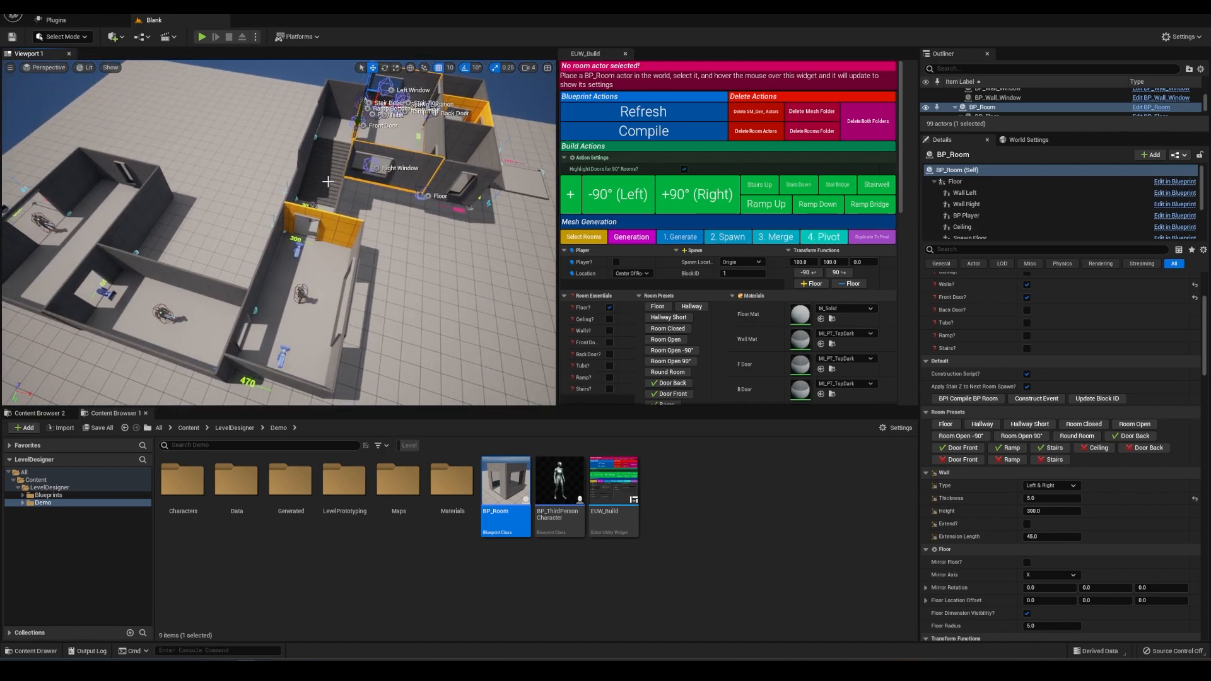
pyautogui.moveTo(327, 182); pyautogui.dragTo(378, 151, button='right')
pyautogui.click(617, 262)
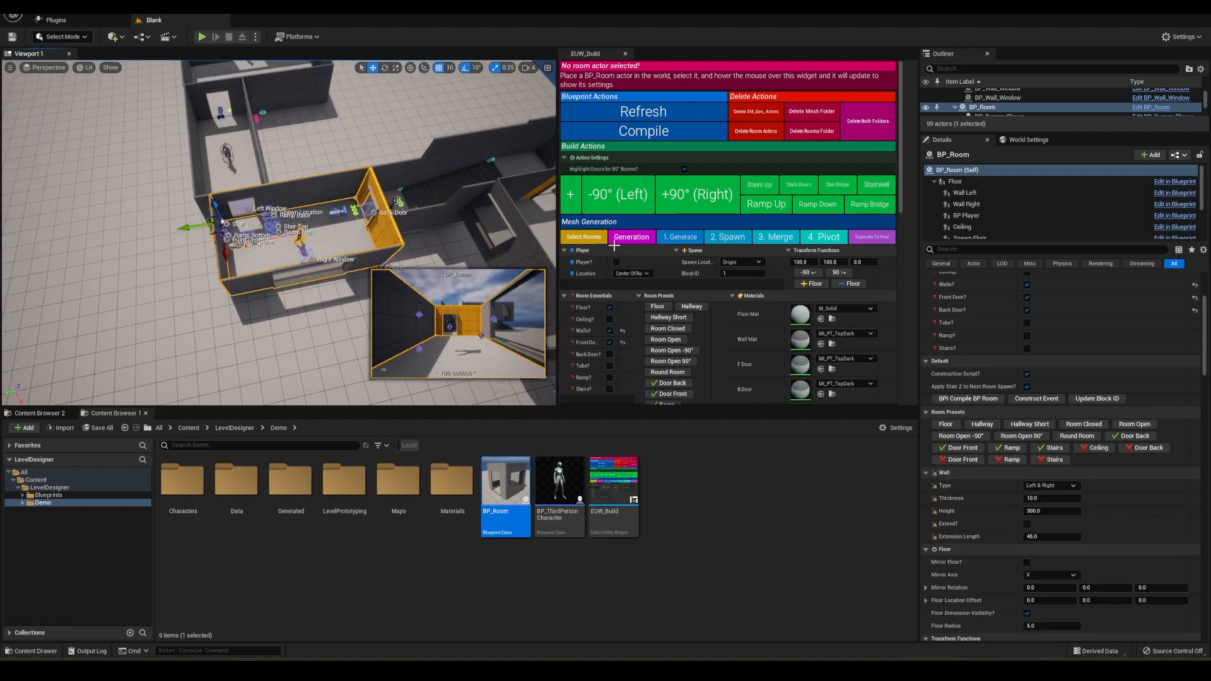
pyautogui.click(616, 262)
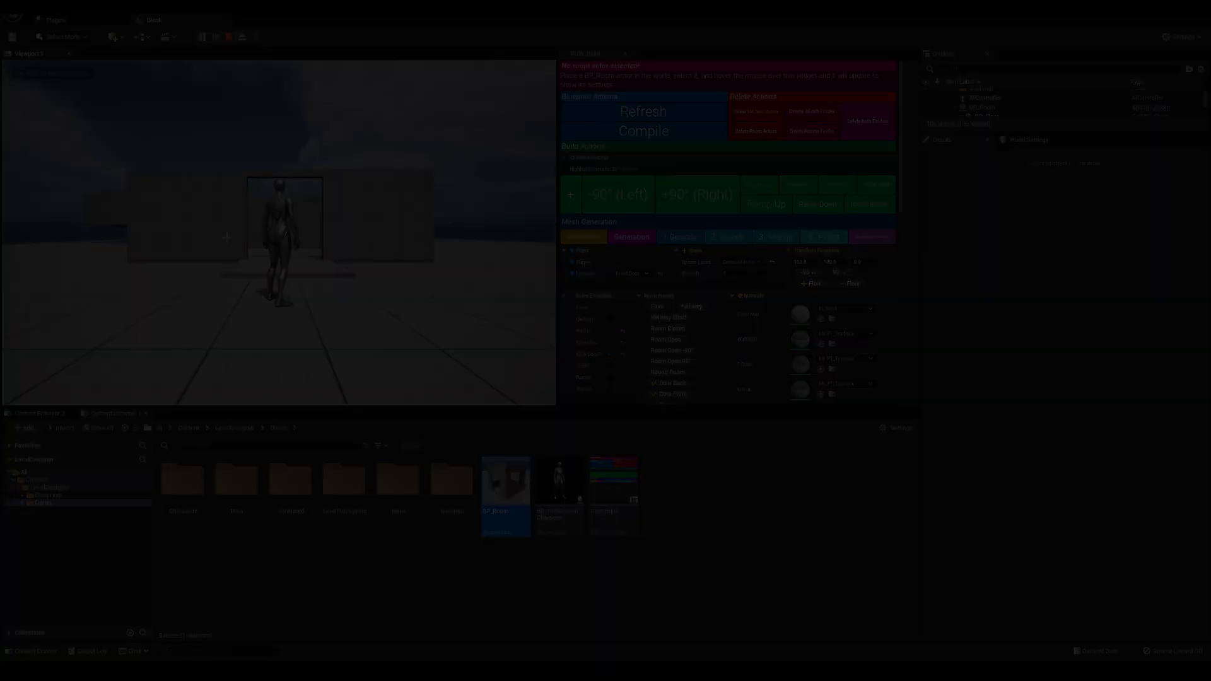
# Step: Play-test the level by walking the character through the front doorway and the connected rooms, and end the session
pyautogui.press('w')
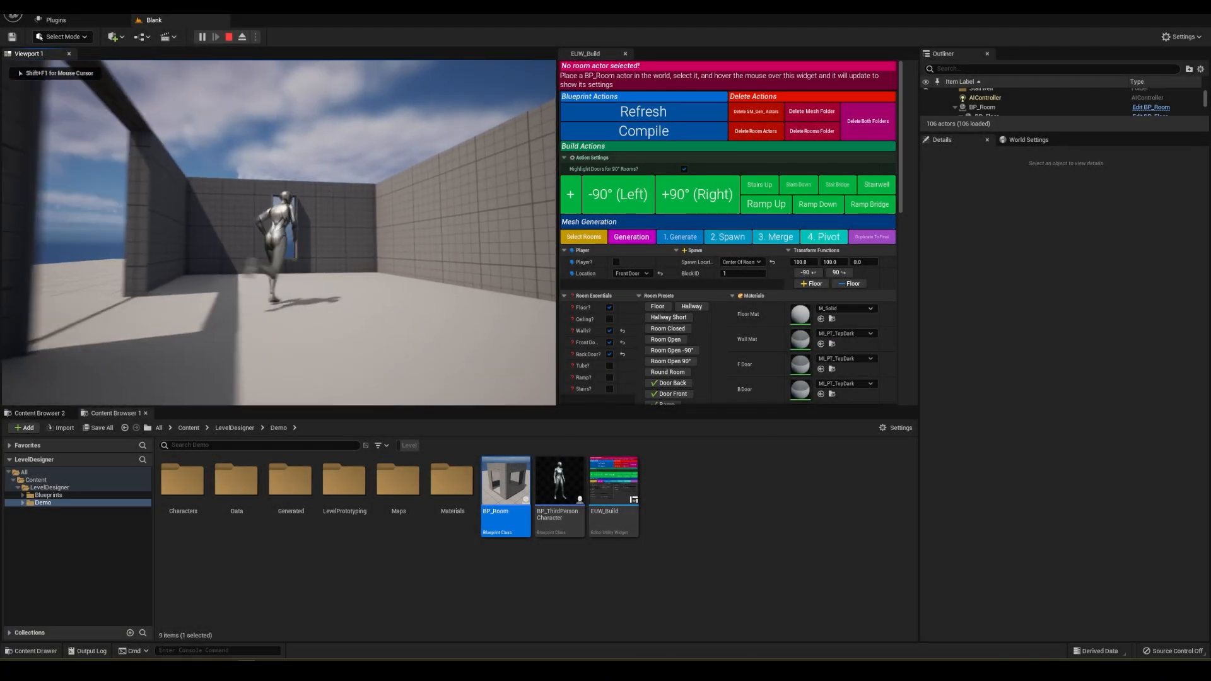
pyautogui.press('w')
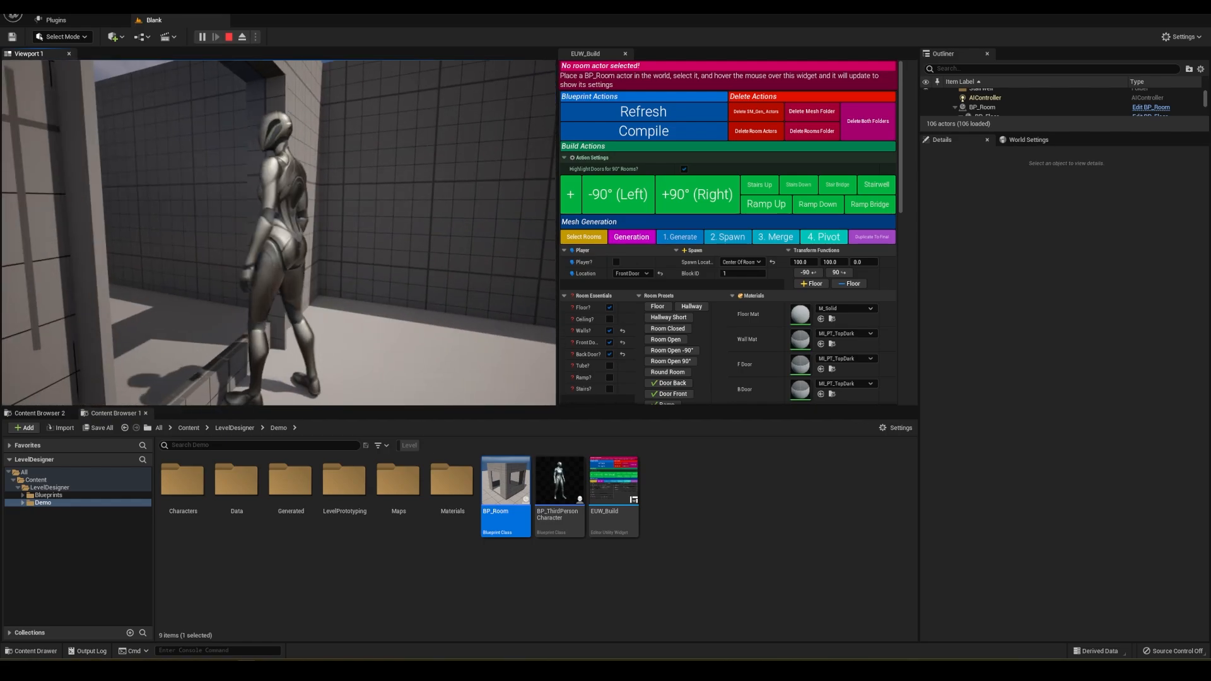
pyautogui.press('w')
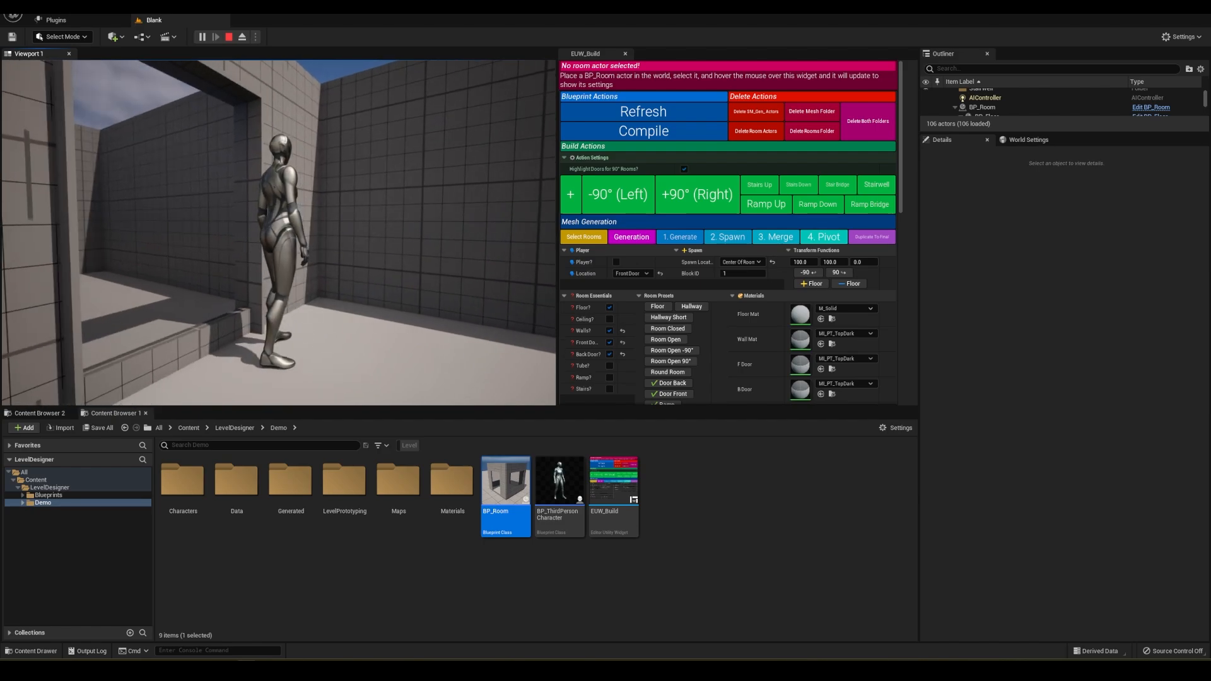
pyautogui.press('w')
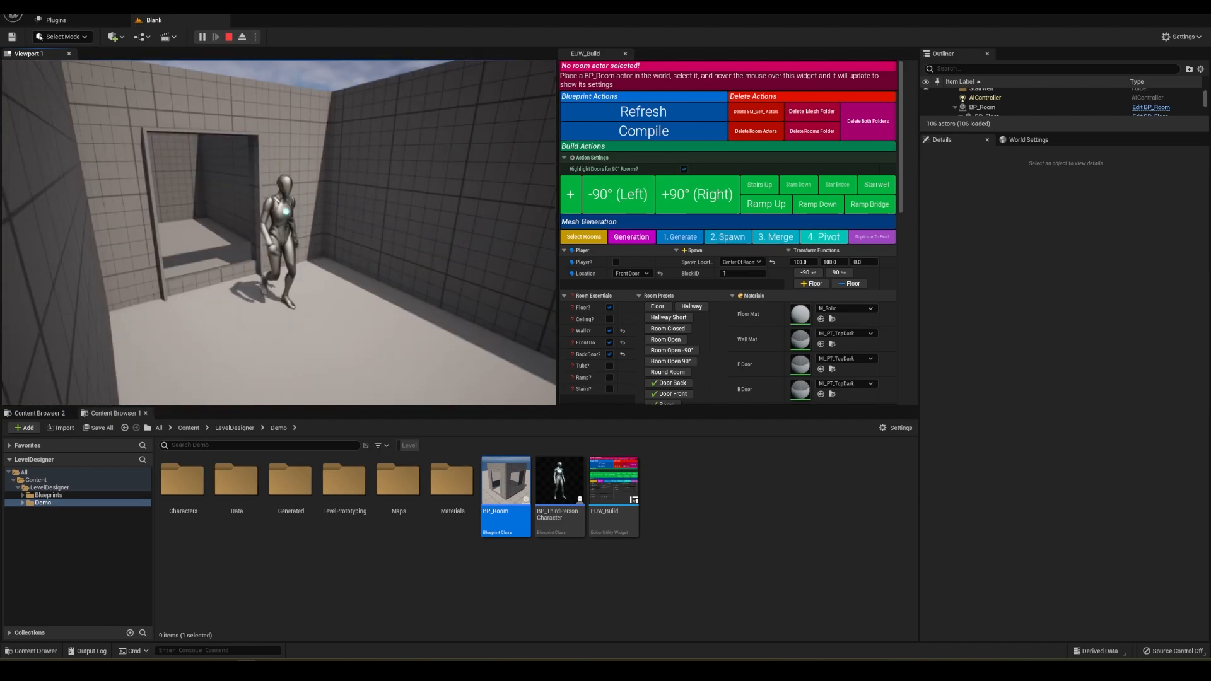
pyautogui.press('Escape')
# Step: Turn off the left window's glass in the selected room with front and back doors
pyautogui.moveTo(317, 218)
pyautogui.mouseDown(button='right')
pyautogui.moveTo(315, 246)
pyautogui.moveTo(318, 218)
pyautogui.mouseUp(button='right')
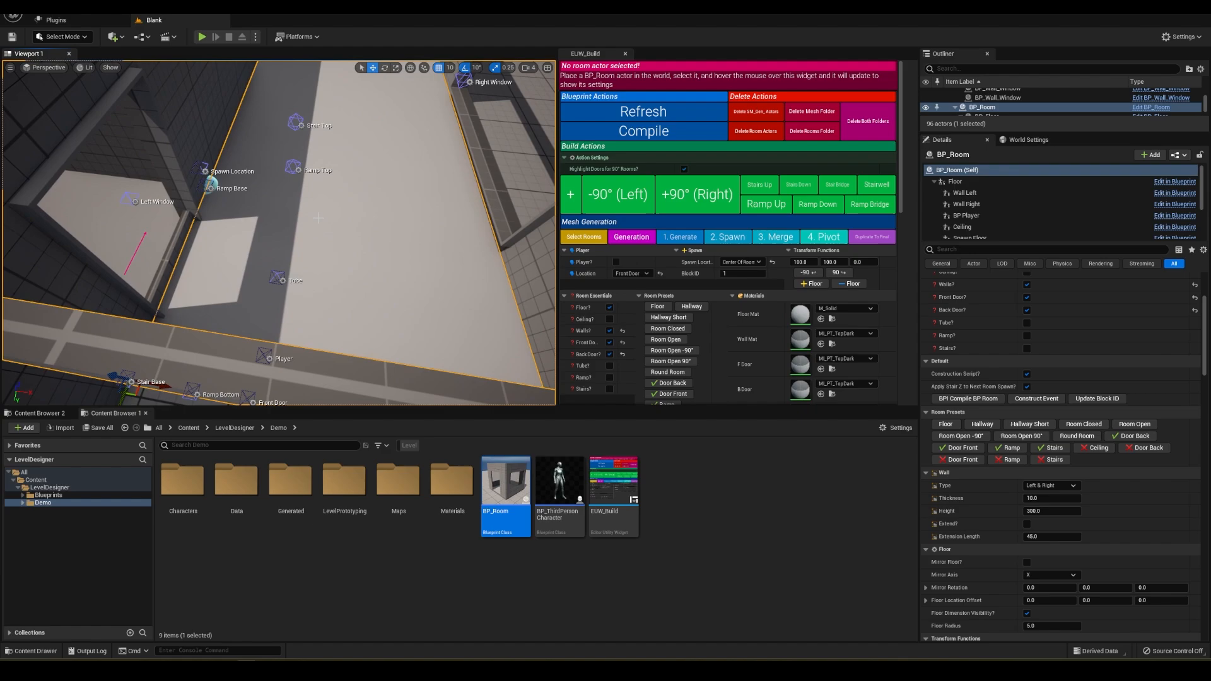
pyautogui.scroll(-5, 751, 268)
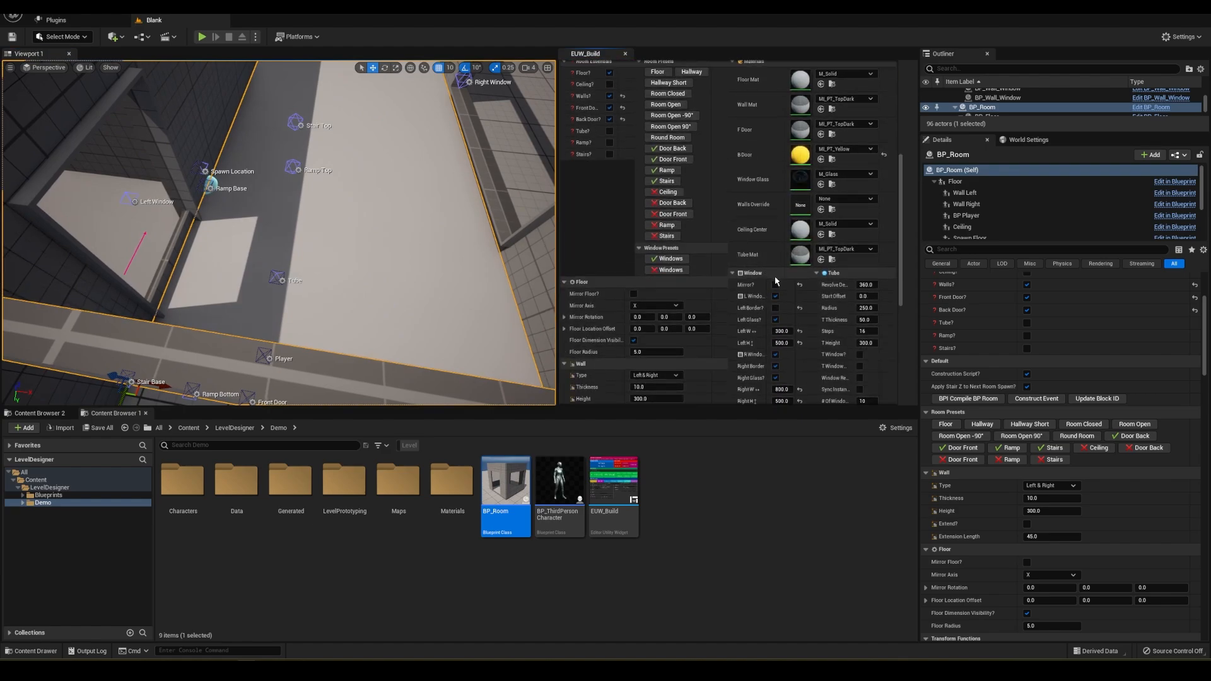
pyautogui.click(775, 320)
# Step: Move the third-person character from outside the first room into the long corridor room
pyautogui.moveTo(273, 230)
pyautogui.mouseDown(button='right')
pyautogui.moveTo(189, 195)
pyautogui.moveTo(285, 195)
pyautogui.moveTo(274, 196)
pyautogui.moveTo(286, 241)
pyautogui.mouseUp(button='right')
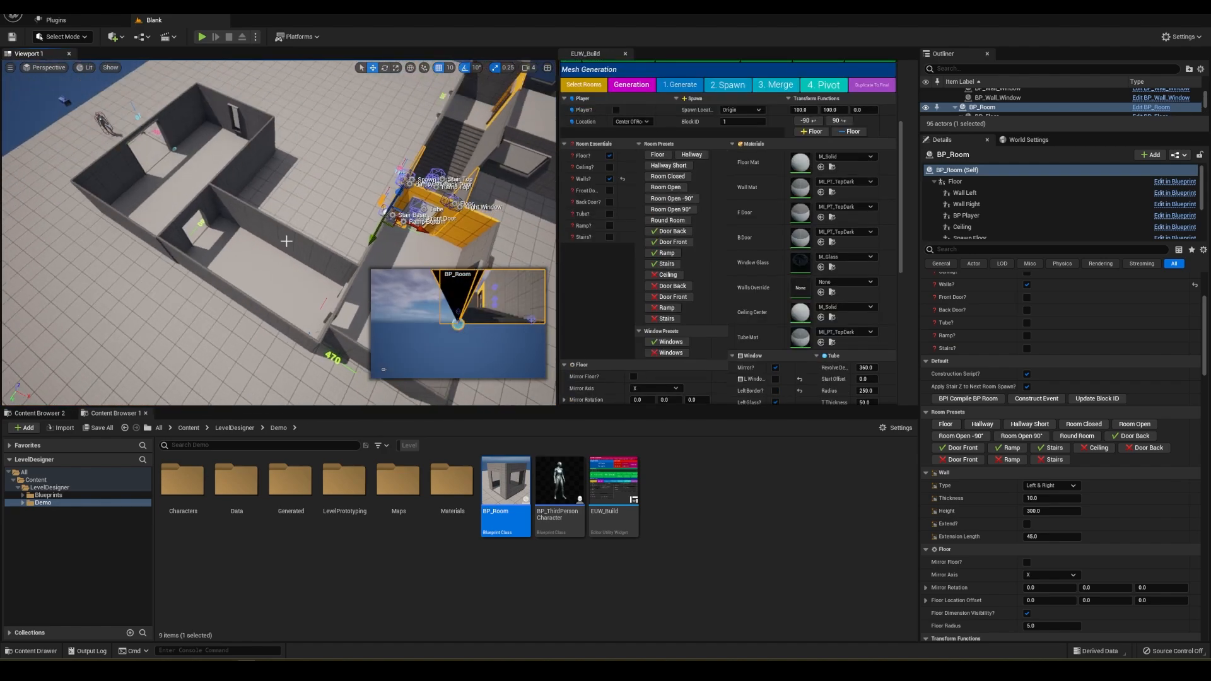
pyautogui.click(183, 167)
pyautogui.click(104, 123)
pyautogui.moveTo(106, 132); pyautogui.dragTo(280, 290)
# Step: Play-test the level by running from the corridor through the yellow doorways and down the stairs outside
pyautogui.hotkey('alt', 'p')
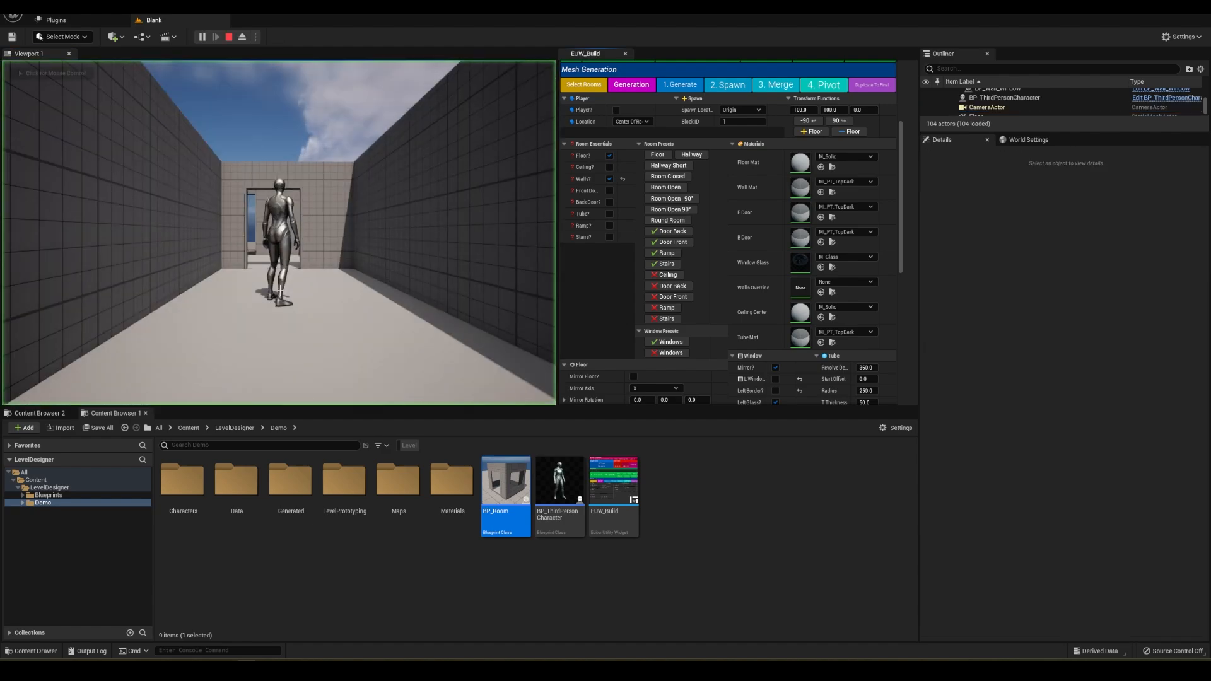
pyautogui.press('w')
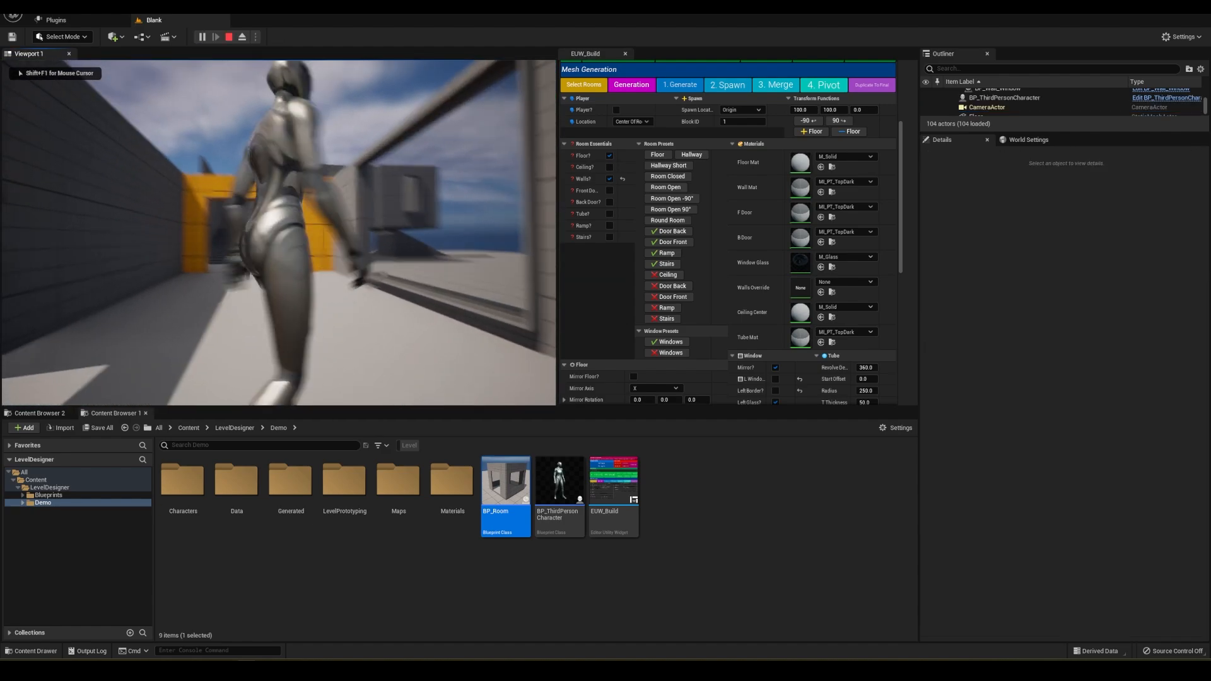
pyautogui.press('w')
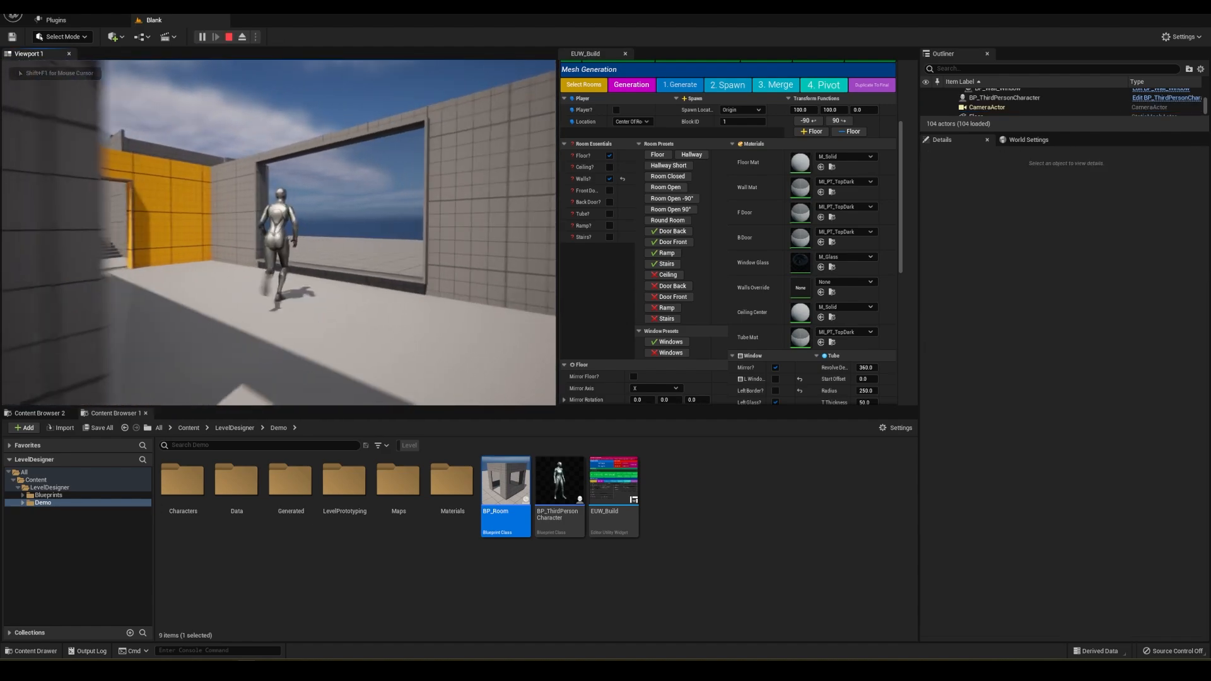
pyautogui.press('w')
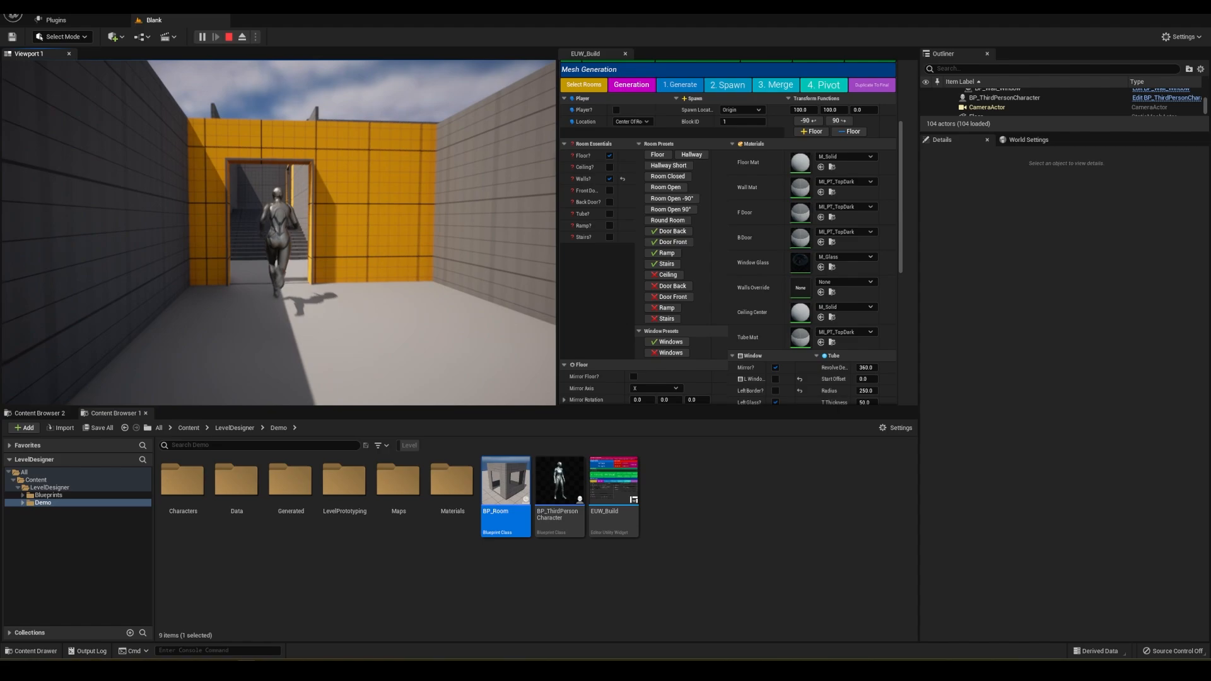
pyautogui.press('w')
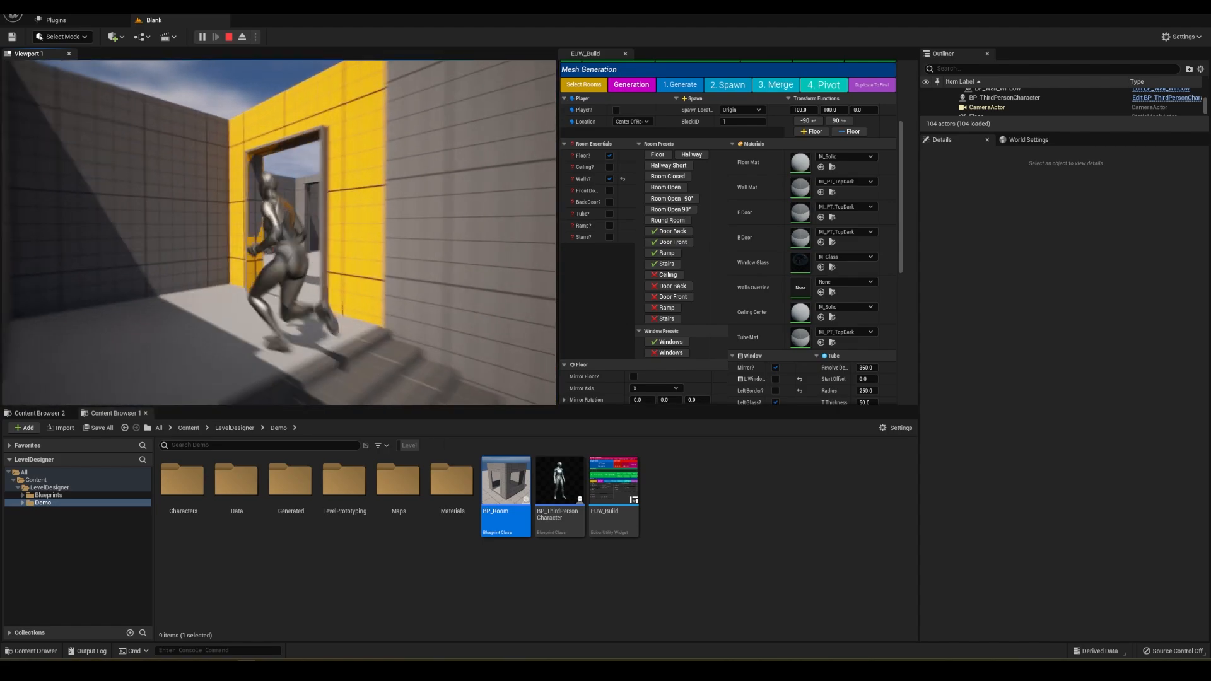
pyautogui.press('w')
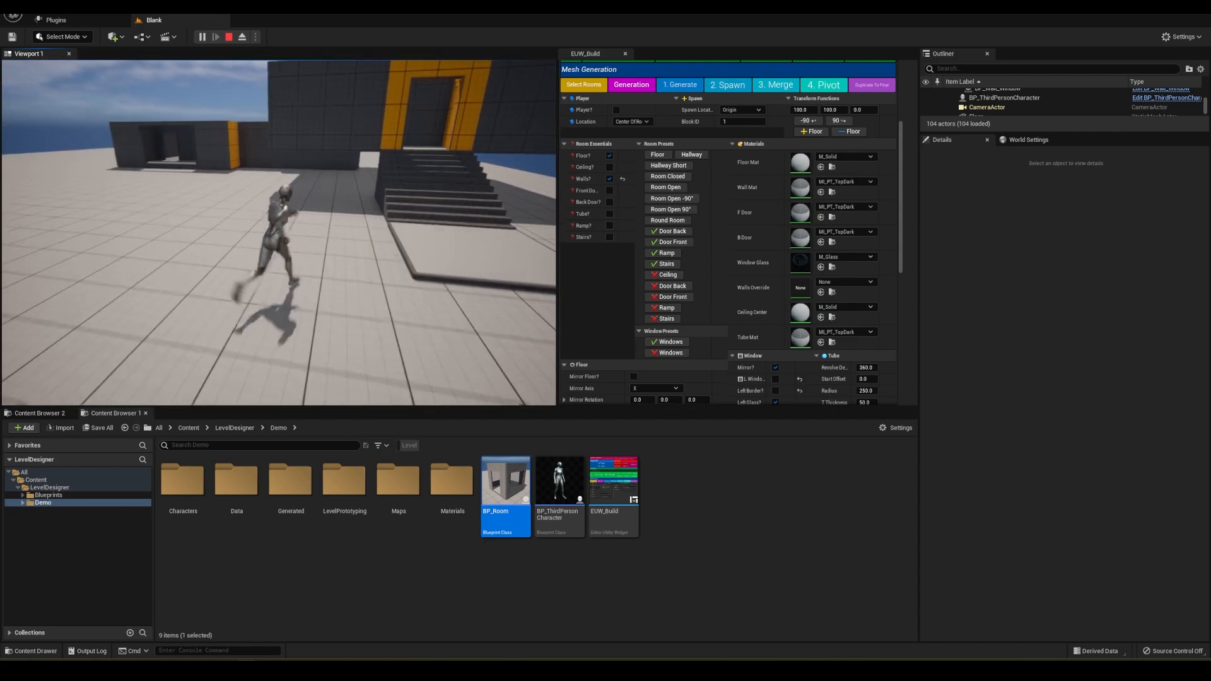
pyautogui.press('Escape')
pyautogui.press('s')
pyautogui.moveTo(372, 322); pyautogui.dragTo(380, 345, button='right')
pyautogui.press('w')
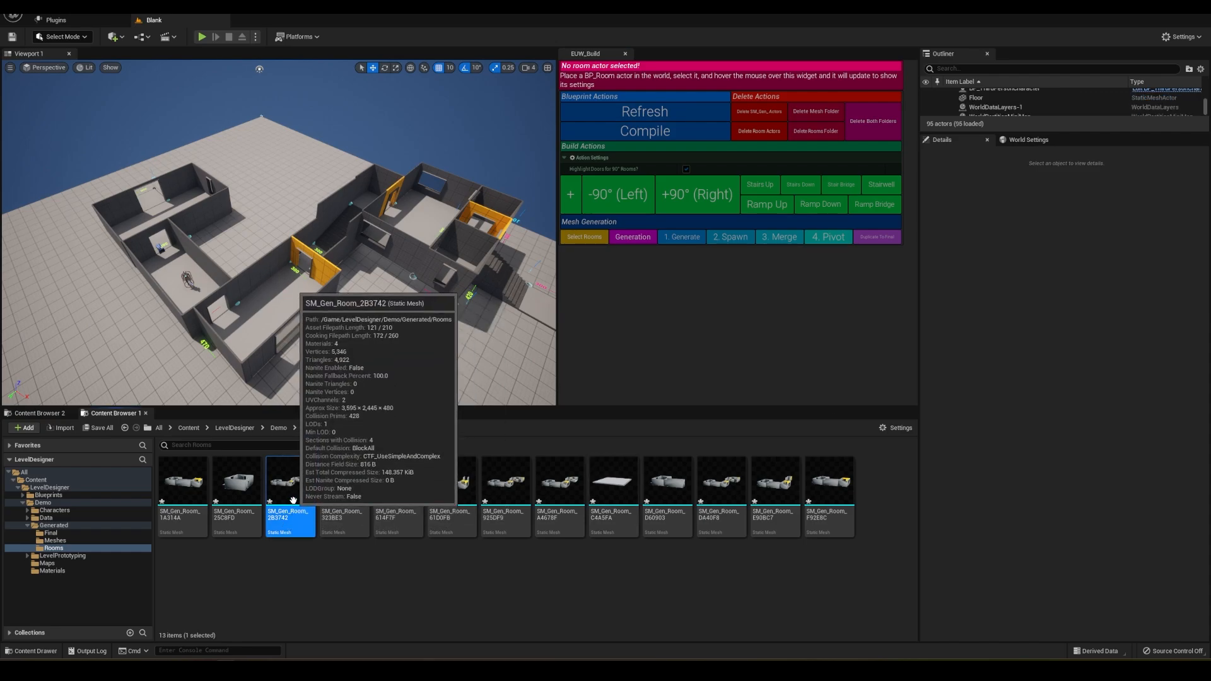
# Step: Move the generated mesh SM_Gen_Room_2B3742 from the Rooms folder to the Final folder
pyautogui.click(50, 533)
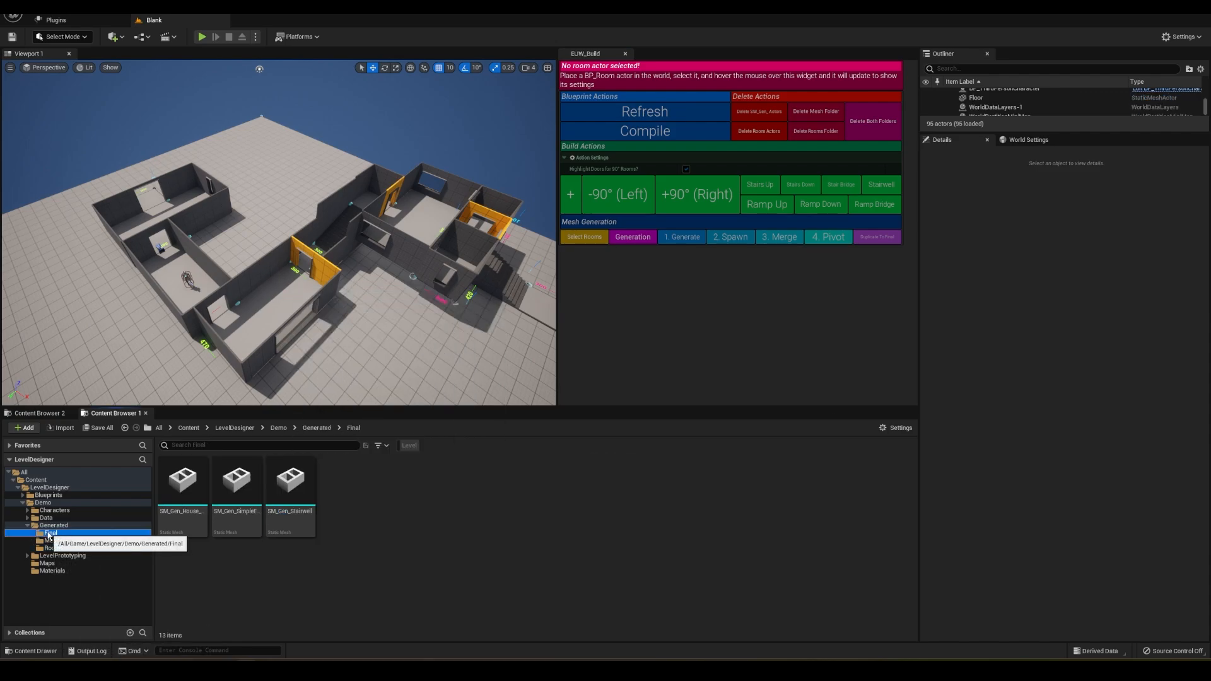
pyautogui.click(55, 541)
pyautogui.click(54, 548)
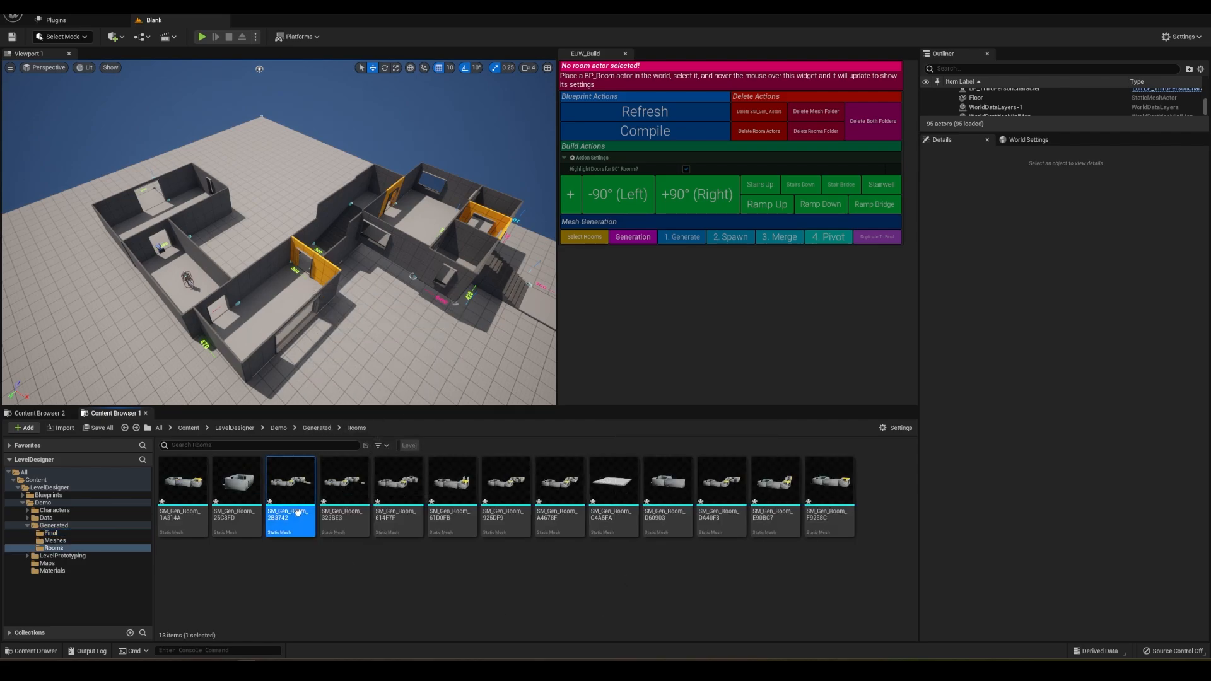
pyautogui.moveTo(290, 486); pyautogui.dragTo(69, 534)
pyautogui.click(117, 551)
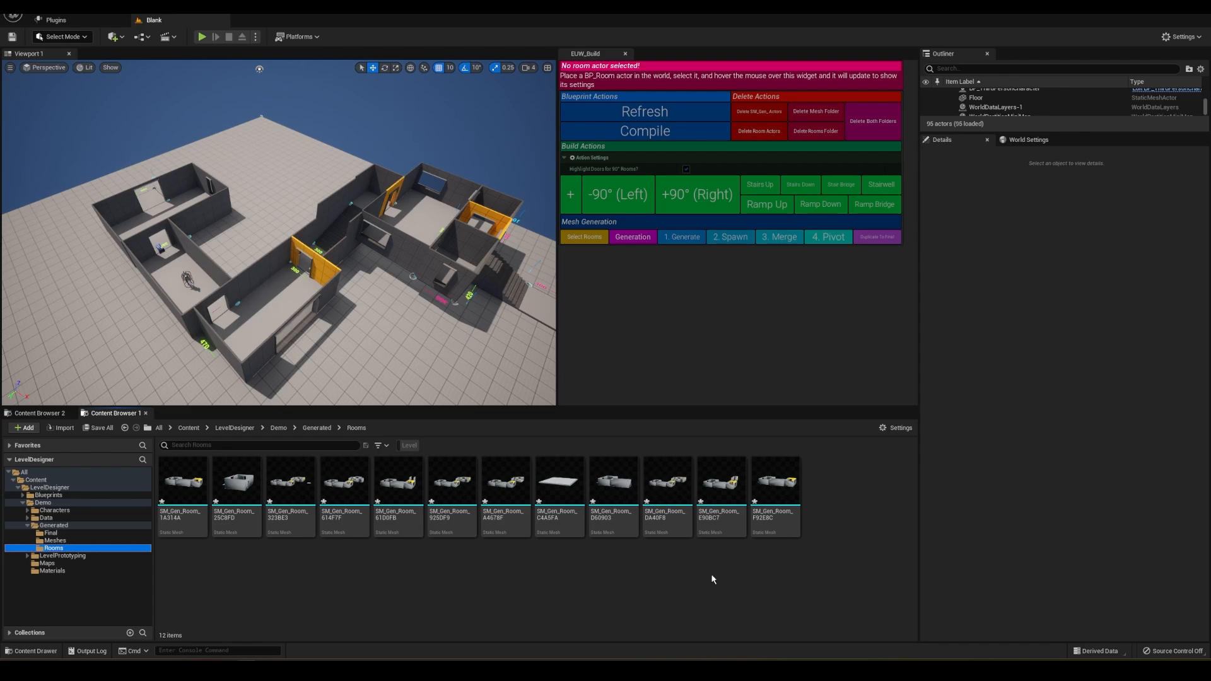
# Step: Rename the moved mesh in the Final folder to SM_Gen_Room_Tutorial
pyautogui.click(53, 533)
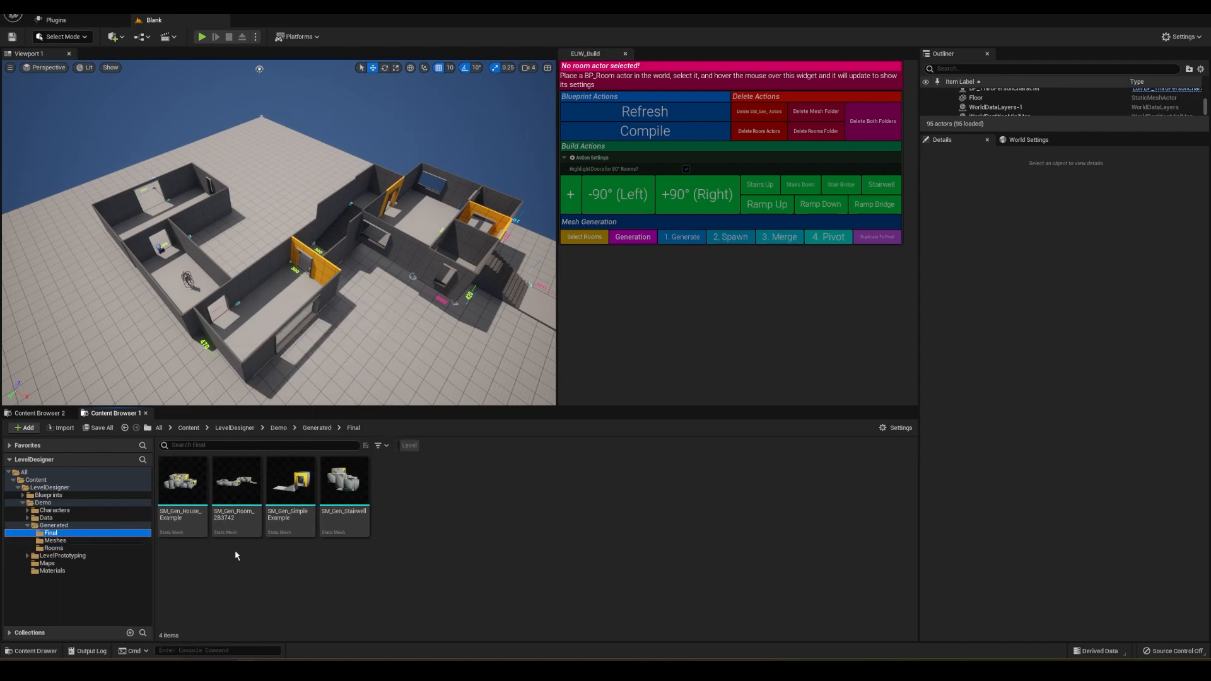
pyautogui.click(228, 529)
pyautogui.press('F2')
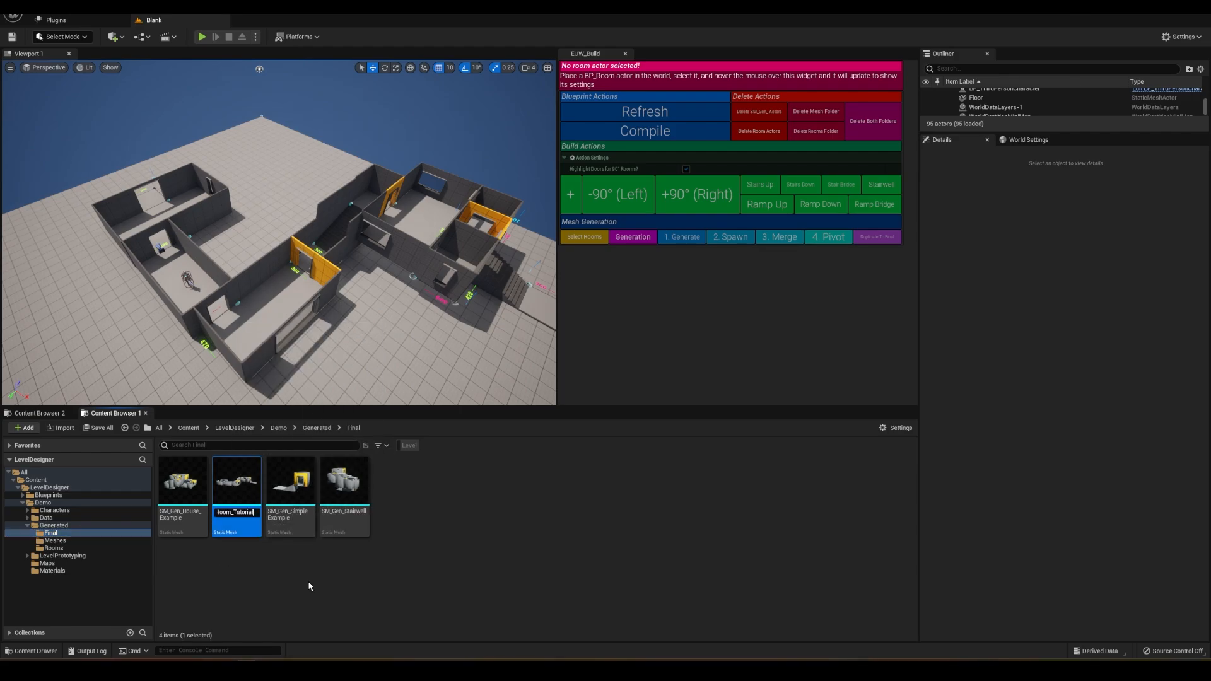
pyautogui.press('Return')
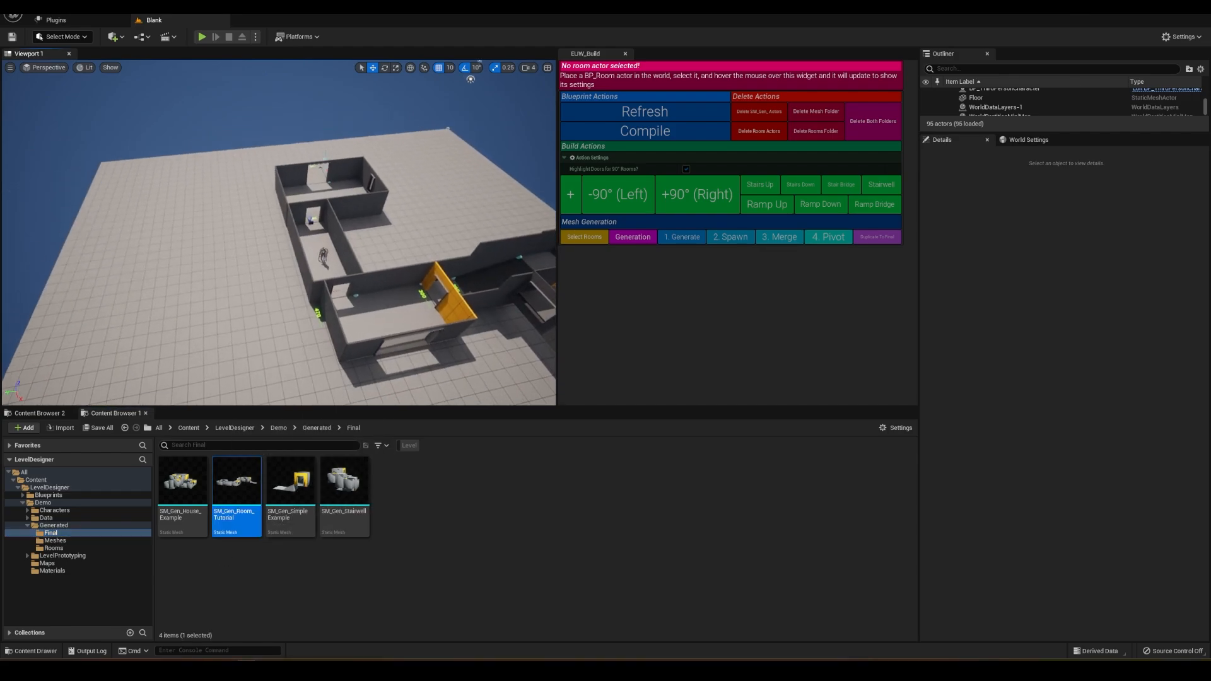
# Step: Place the SM_Gen_Room_Tutorial mesh in the level on the open floor beside the original rooms
pyautogui.moveTo(468, 76); pyautogui.dragTo(536, 83, button='right')
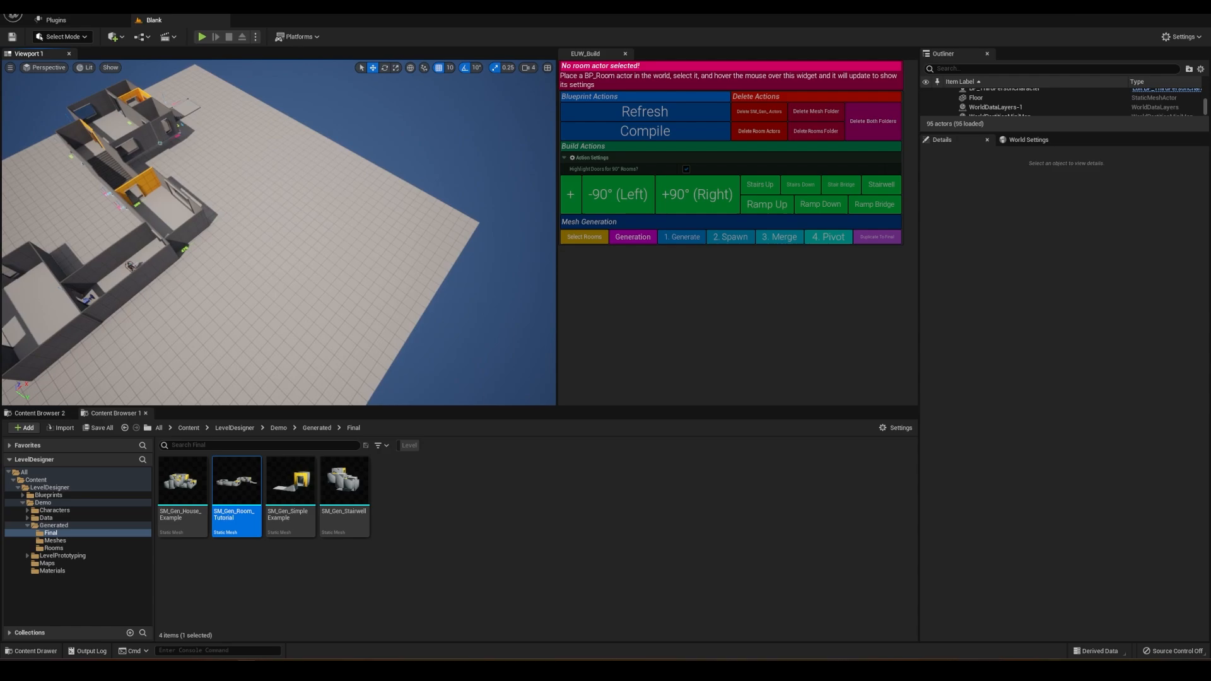
pyautogui.moveTo(237, 495); pyautogui.dragTo(225, 210)
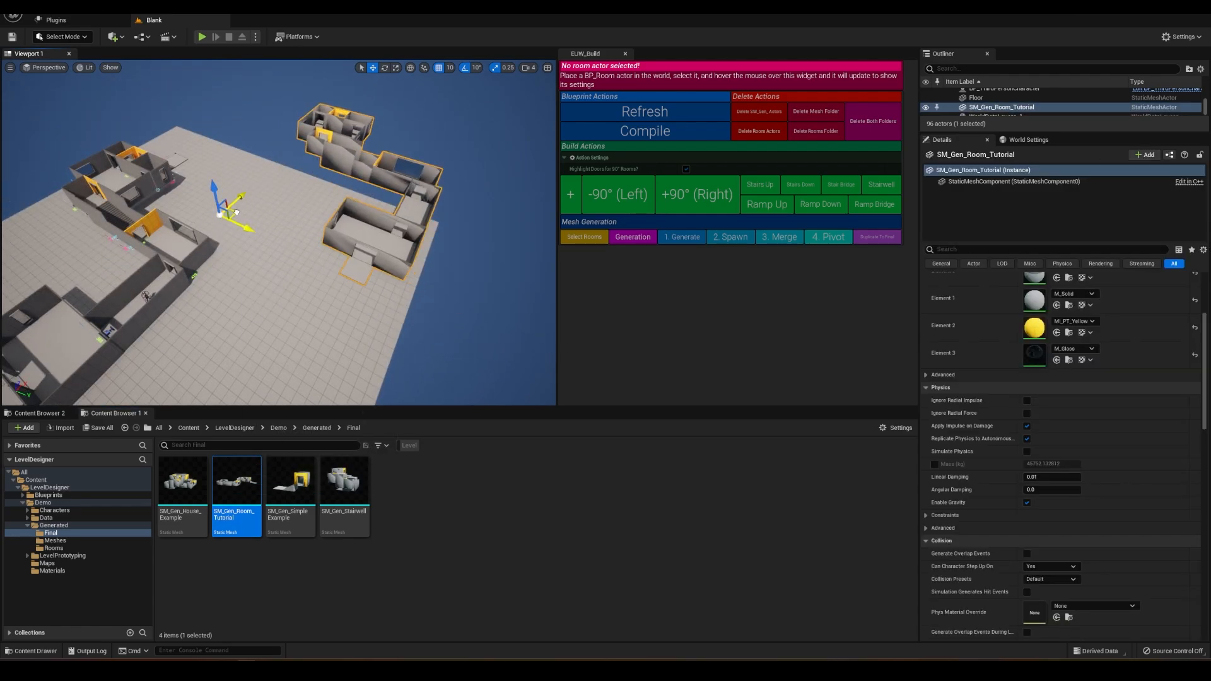
pyautogui.moveTo(226, 210); pyautogui.dragTo(215, 220, button='right')
# Step: Move the third-person character in front of the placed mesh's doorway and play-test walking up to it
pyautogui.click(178, 303)
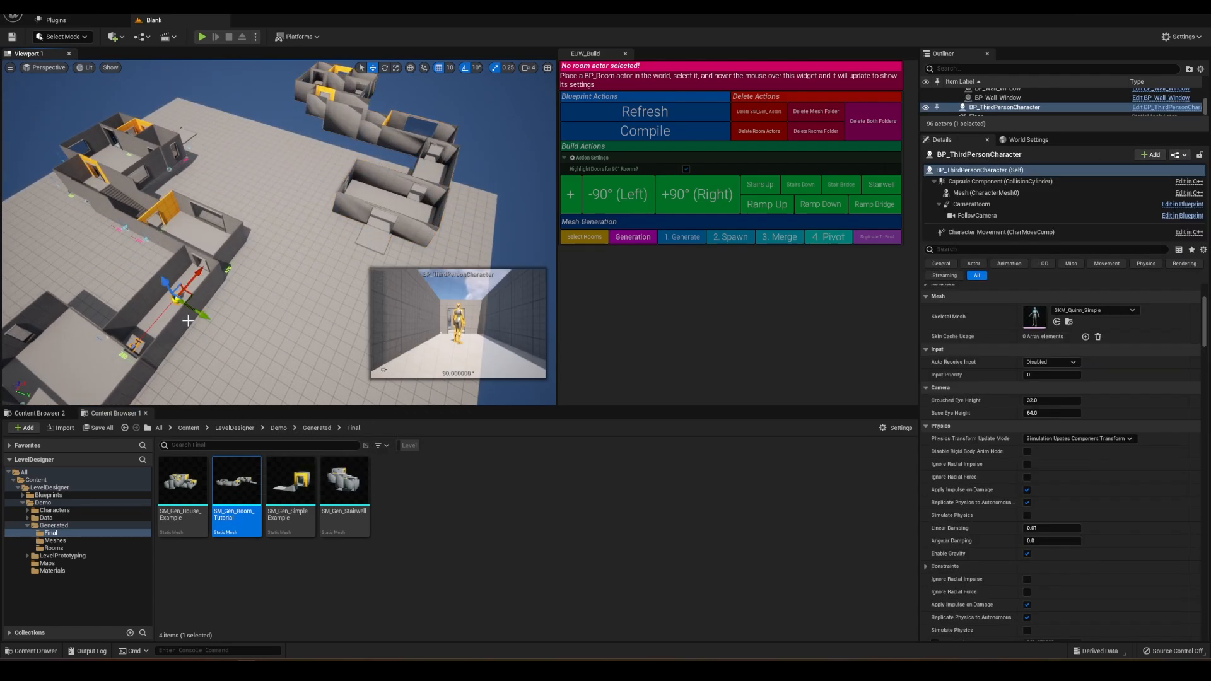
pyautogui.moveTo(188, 321); pyautogui.dragTo(371, 268)
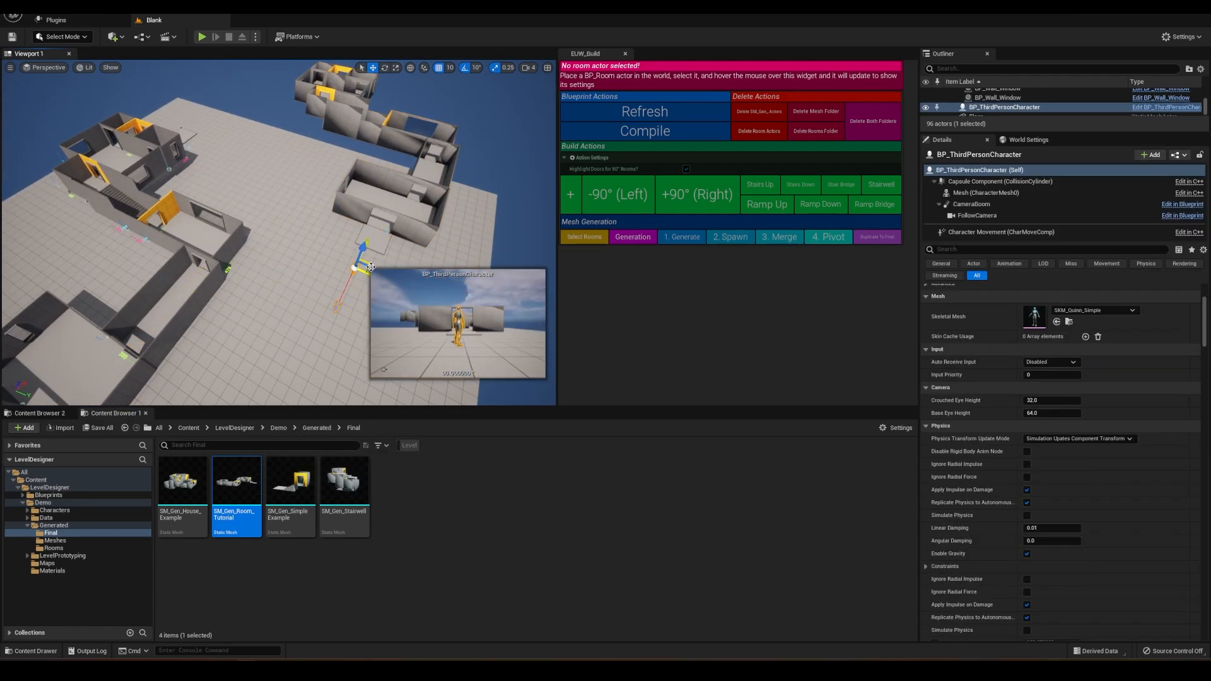
pyautogui.hotkey('alt', 'p')
pyautogui.press('w')
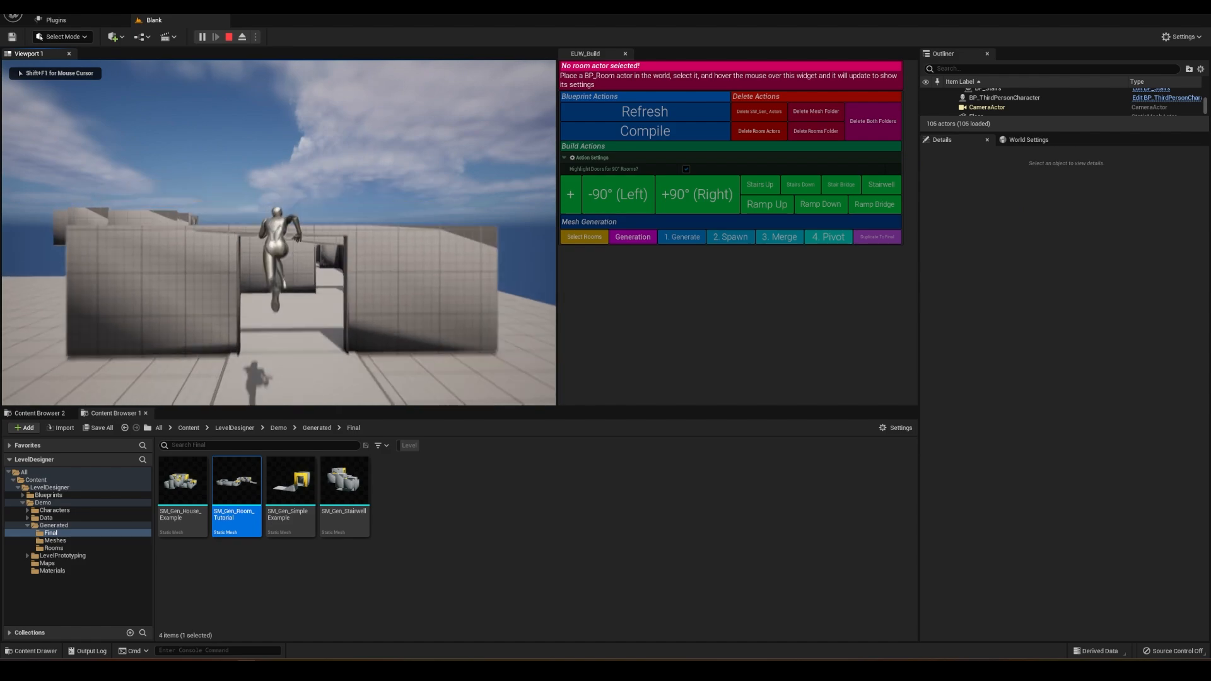
pyautogui.press('a')
pyautogui.press('d')
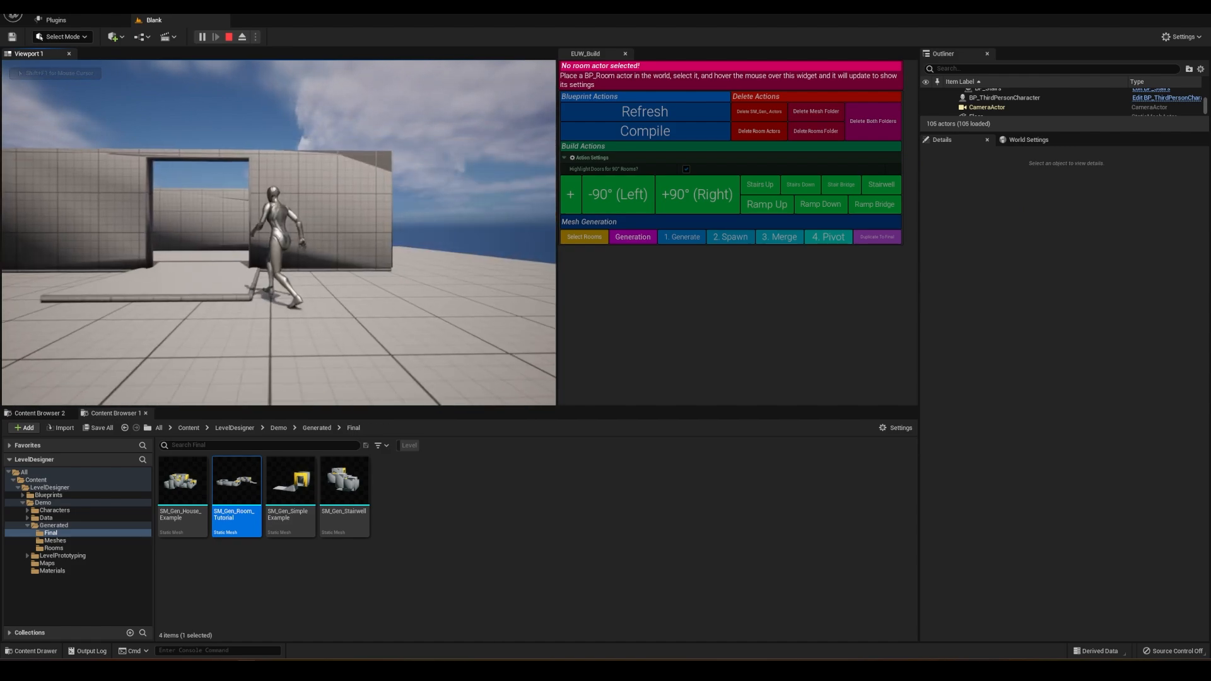
pyautogui.press('Escape')
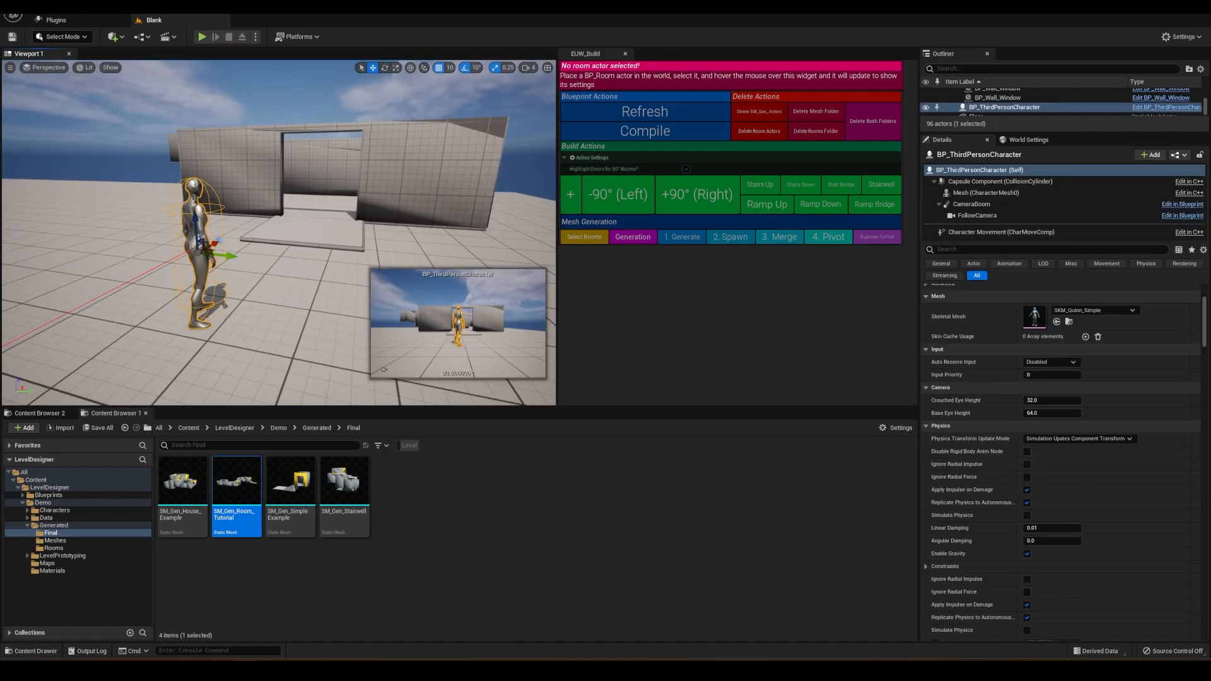
# Step: Set SM_Gen_Room_Tutorial's Collision Complexity to Use Complex Collision As Simple and save the asset
pyautogui.doubleClick(237, 482)
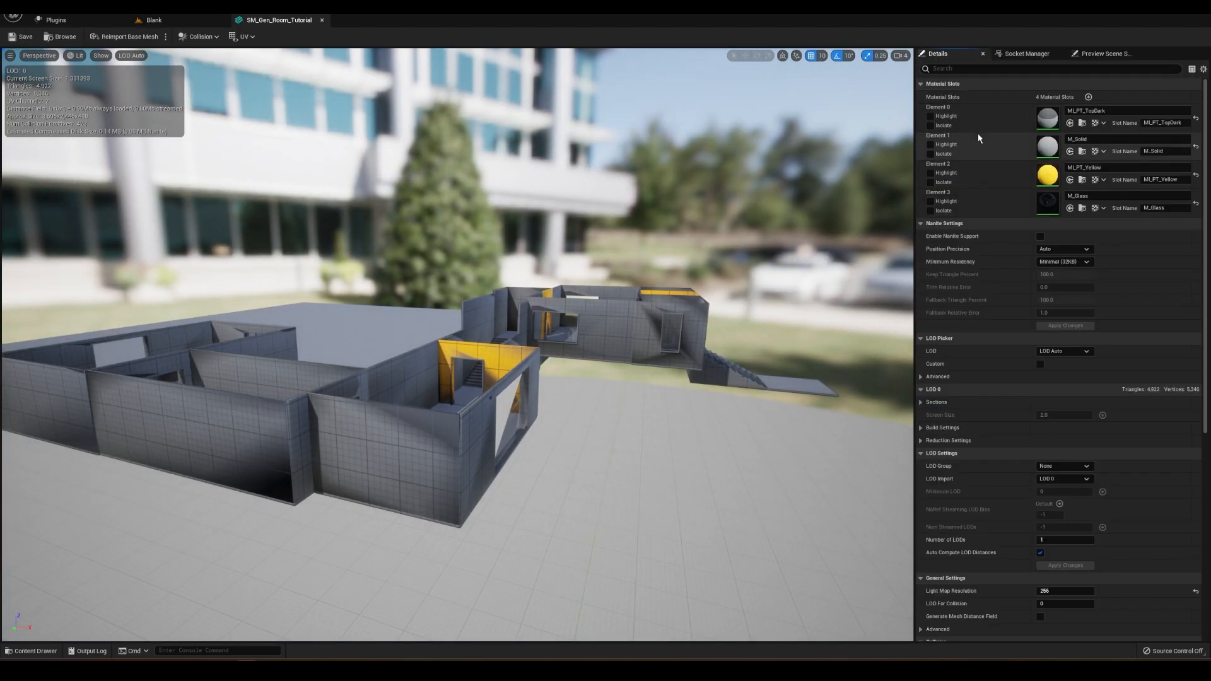
pyautogui.click(990, 72)
pyautogui.write('complex')
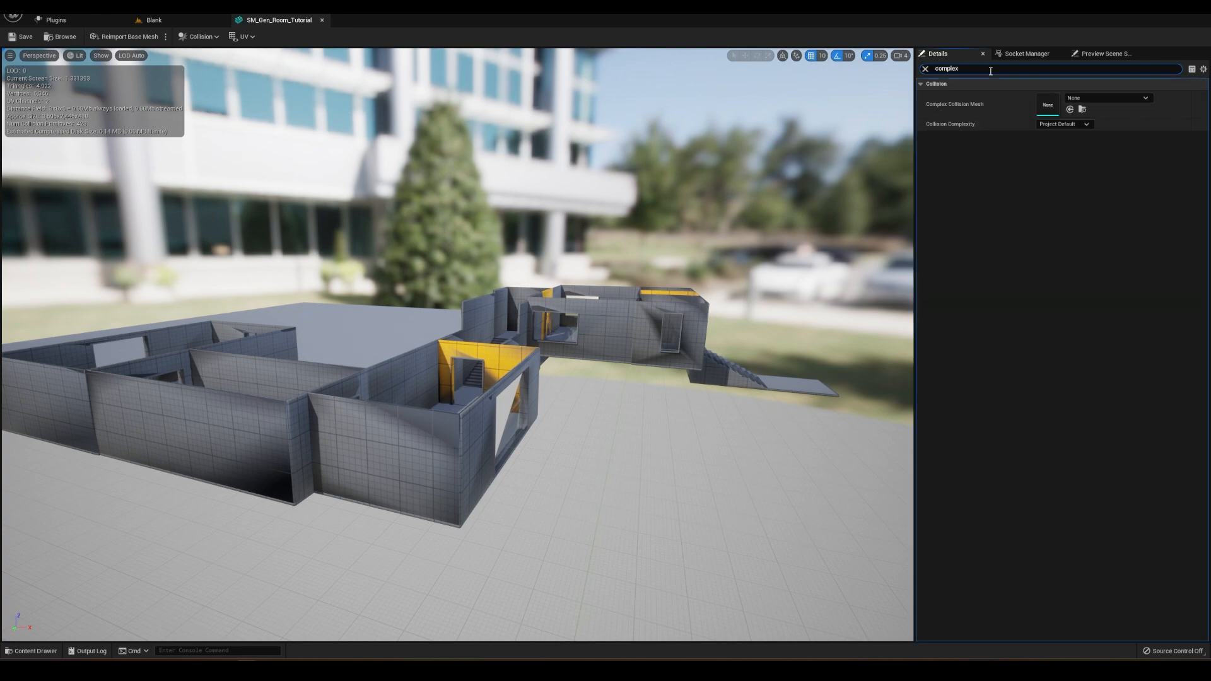
pyautogui.click(1044, 125)
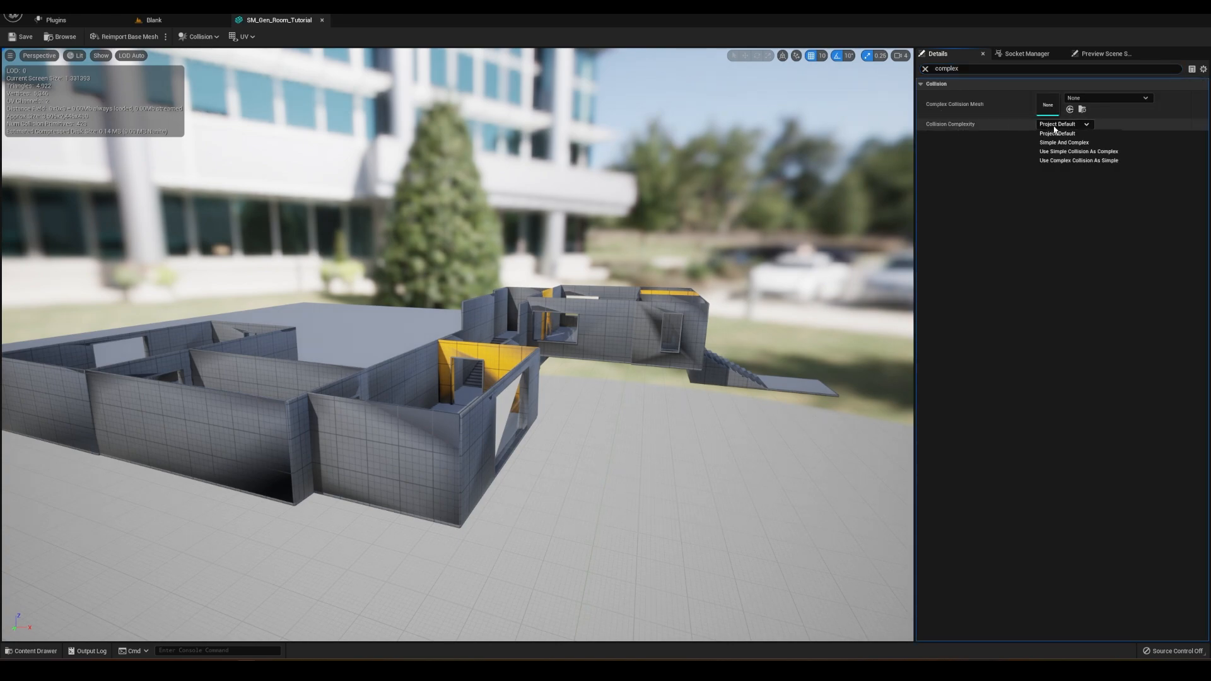
pyautogui.click(1070, 162)
pyautogui.hotkey('ctrl', 's')
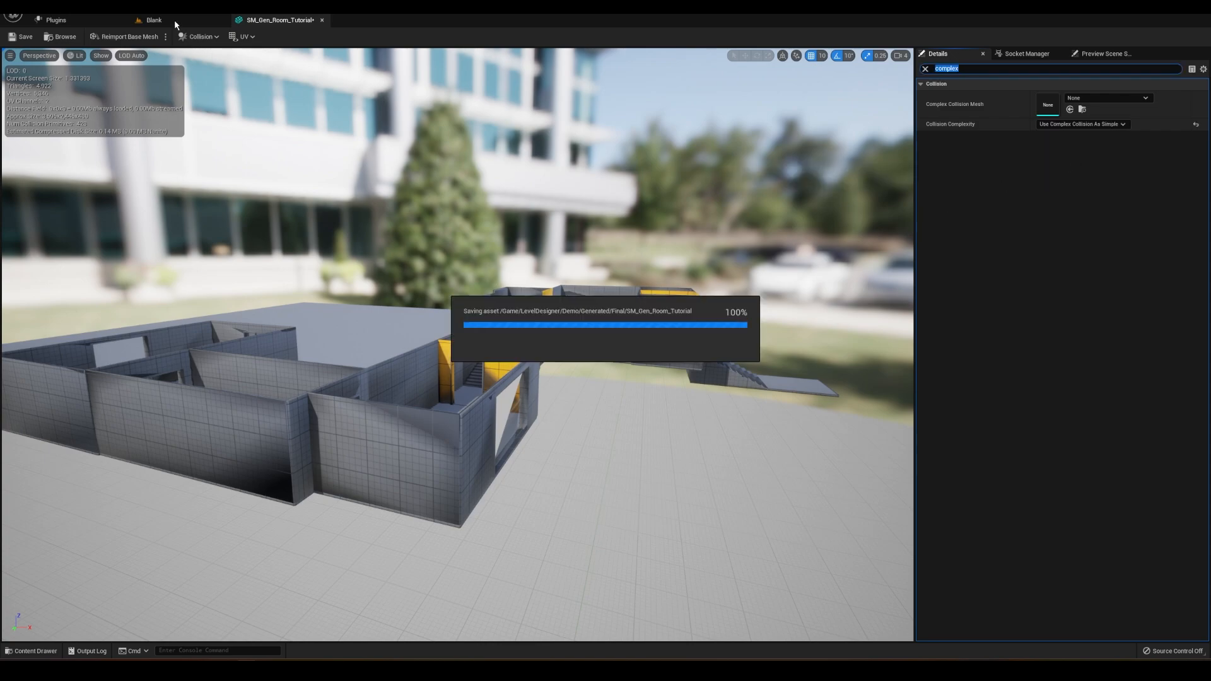
# Step: Play-test the Blank level by running the character through the placed mesh's doorway and rooms and up its stairs, and end the session
pyautogui.click(174, 19)
pyautogui.hotkey('alt', 'p')
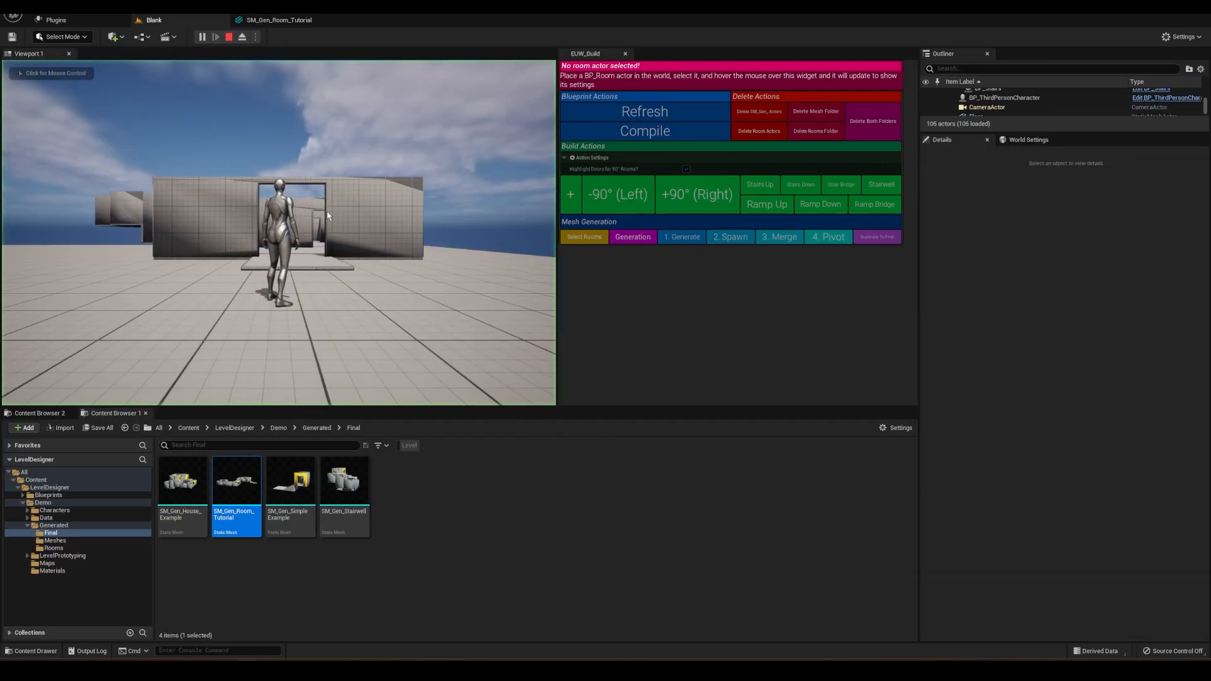
pyautogui.press('w')
pyautogui.press('w')
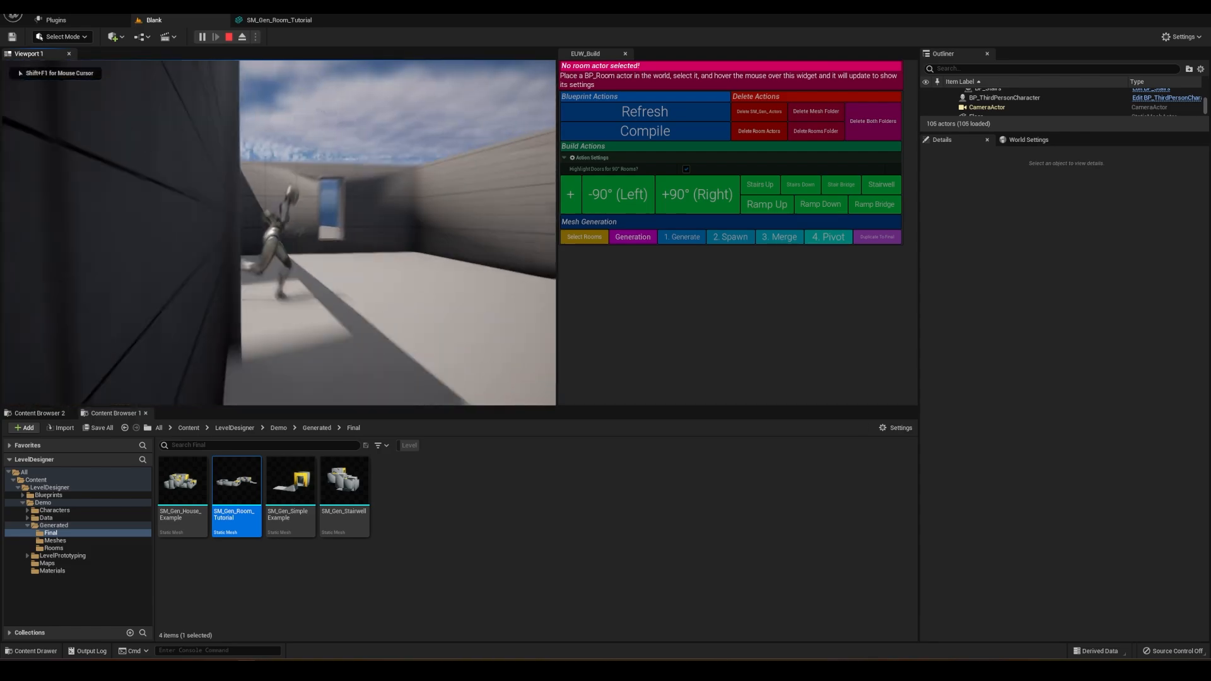
pyautogui.press('w')
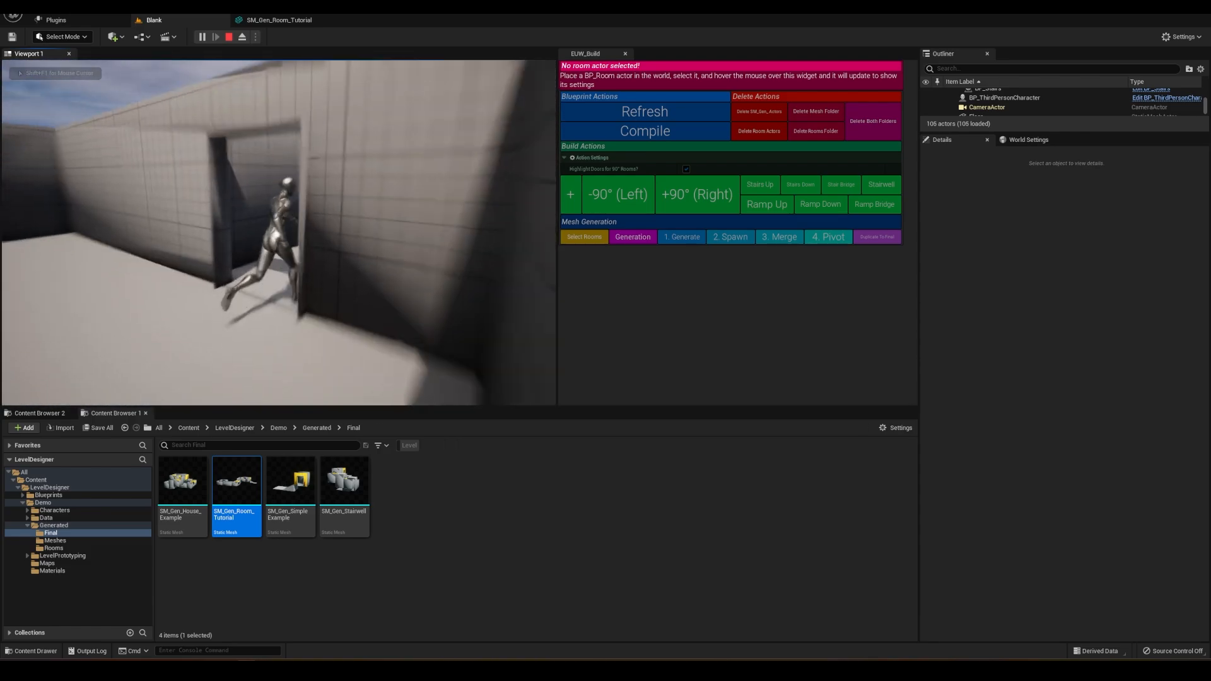
pyautogui.press('w')
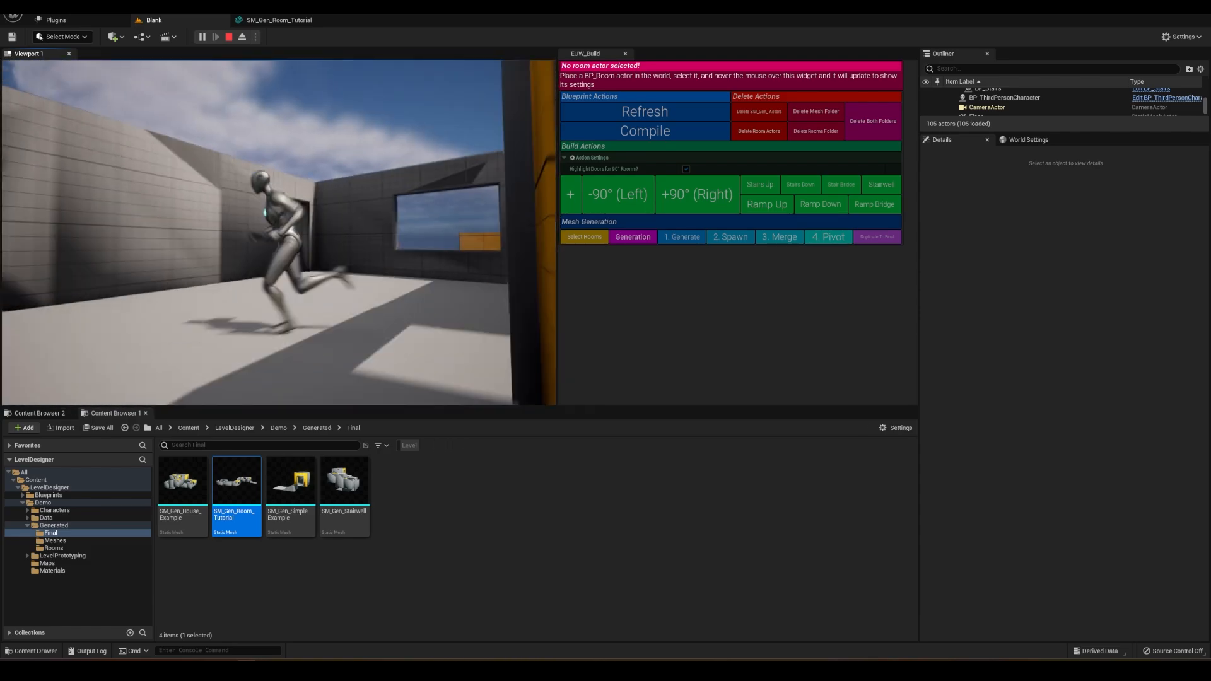
pyautogui.press('w')
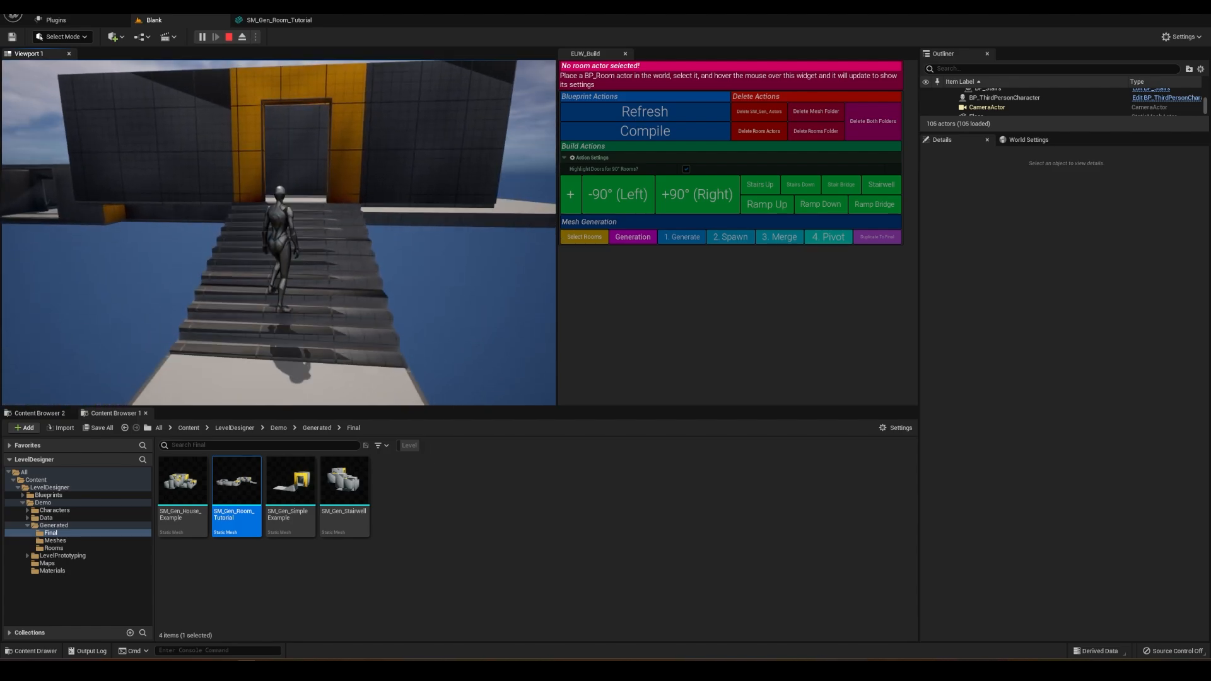
pyautogui.press('Escape')
# Step: Examine the placed merged mesh and the original modular rooms together from above
pyautogui.press('s')
pyautogui.moveTo(220, 125); pyautogui.dragTo(219, 124, button='right')
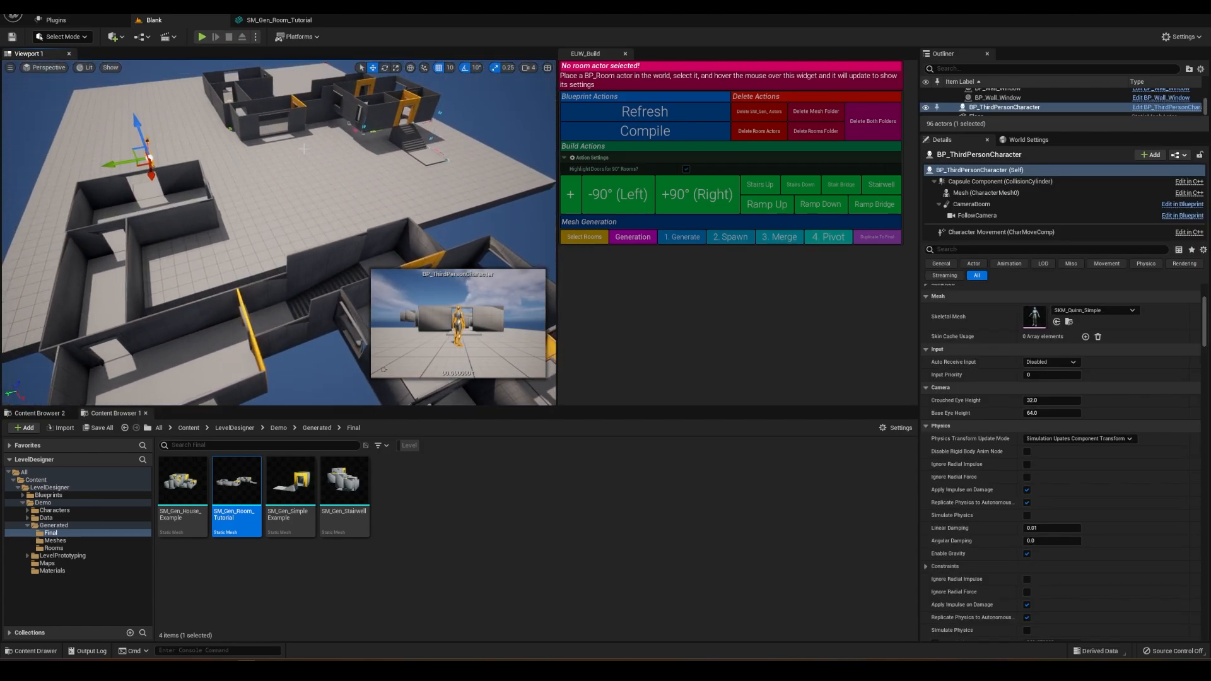
pyautogui.press('a')
pyautogui.moveTo(157, 225); pyautogui.dragTo(158, 226, button='right')
pyautogui.moveTo(375, 218); pyautogui.dragTo(375, 219, button='right')
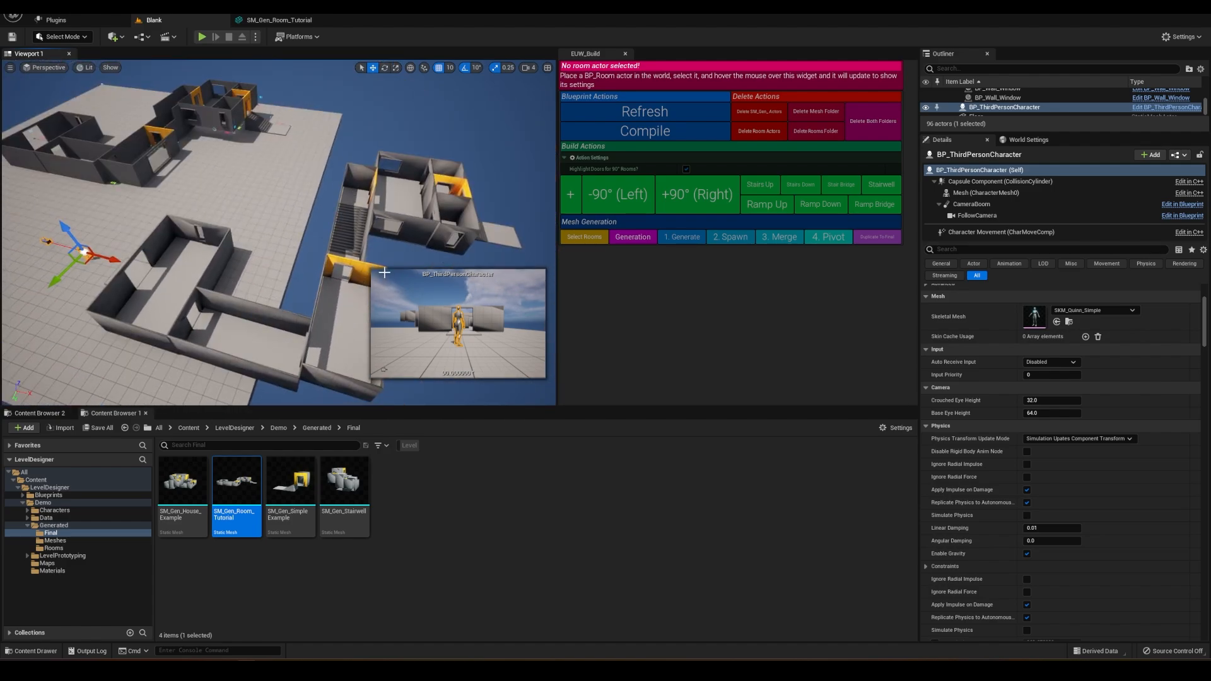
pyautogui.press('a')
pyautogui.moveTo(384, 273); pyautogui.dragTo(384, 272, button='right')
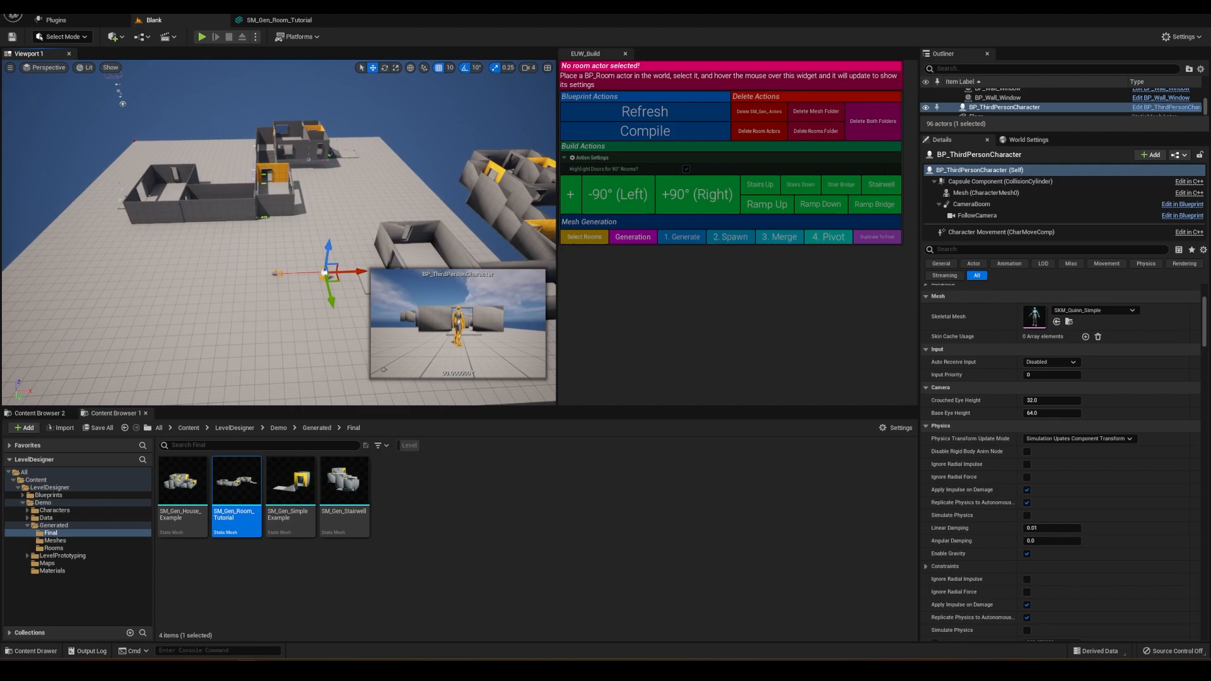
pyautogui.moveTo(363, 226); pyautogui.dragTo(363, 225, button='right')
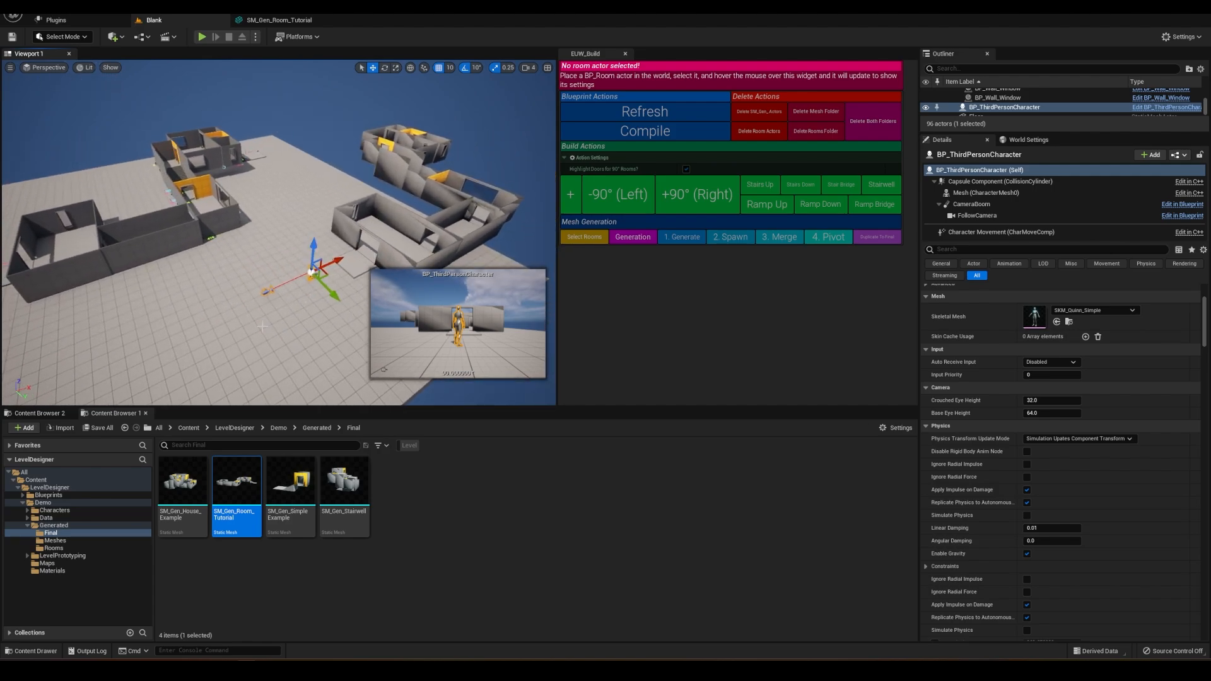
pyautogui.moveTo(262, 326); pyautogui.dragTo(262, 253, button='right')
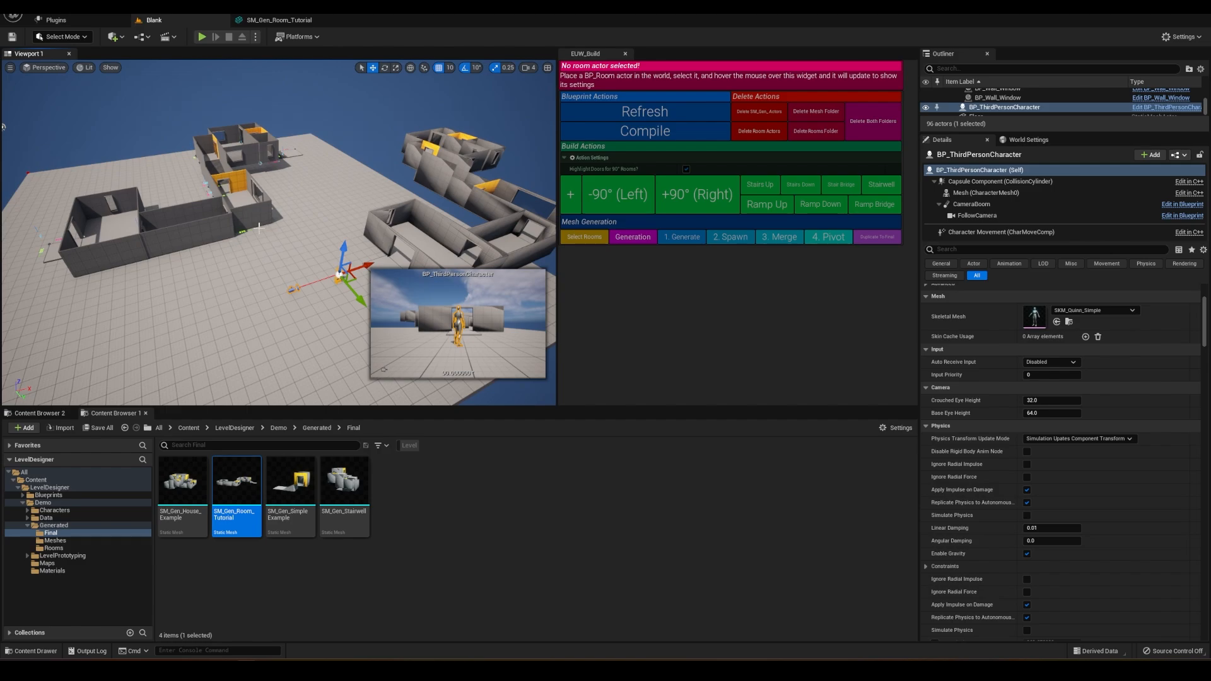
# Step: Review the generated assets in the Rooms folder and inspect the placed SM_Gen_Room_Tutorial mesh beside the original rooms
pyautogui.click(259, 227)
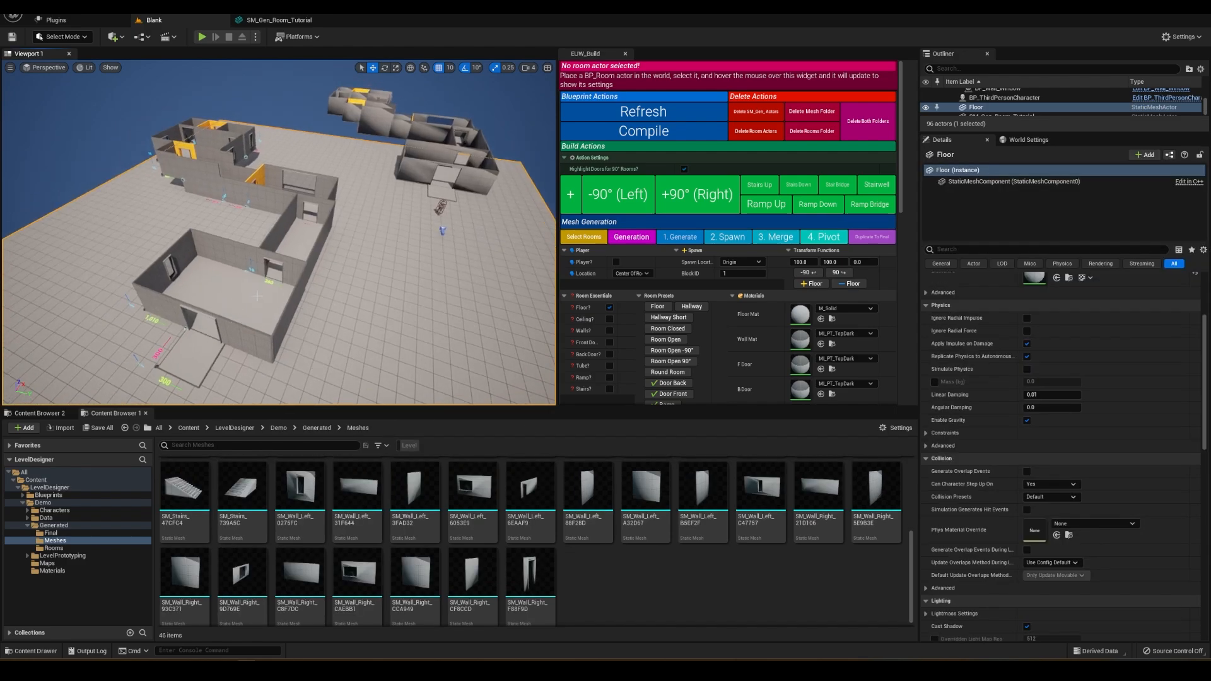
pyautogui.click(351, 229)
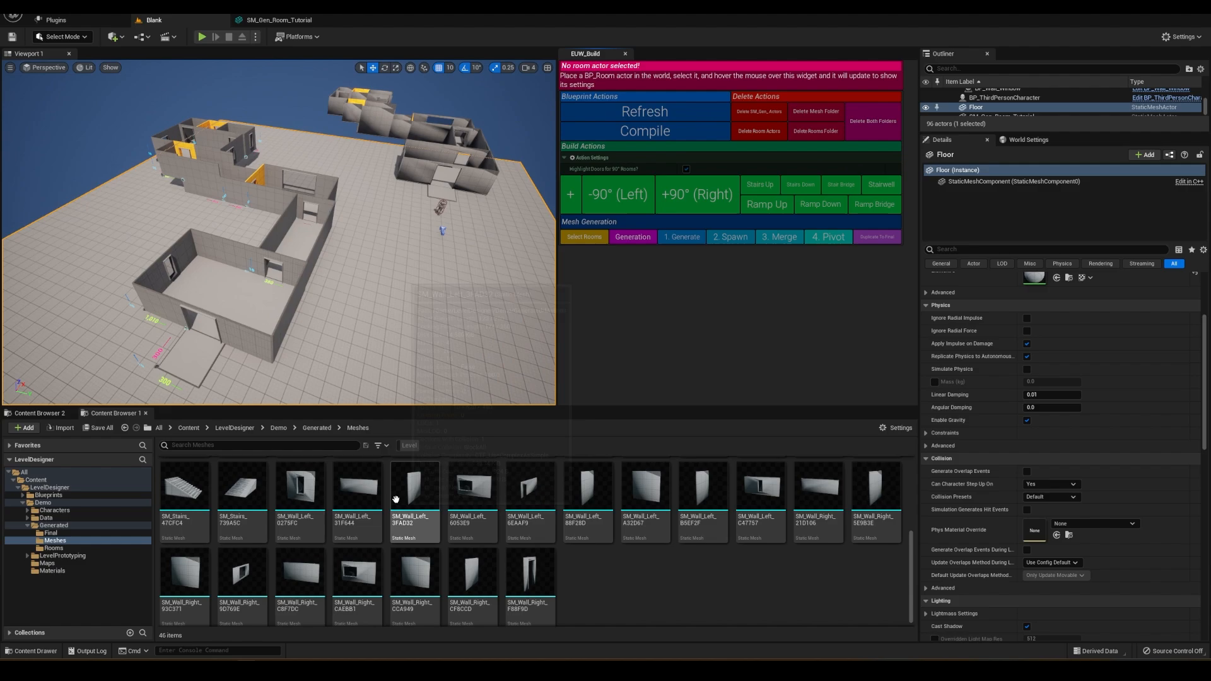
pyautogui.click(88, 548)
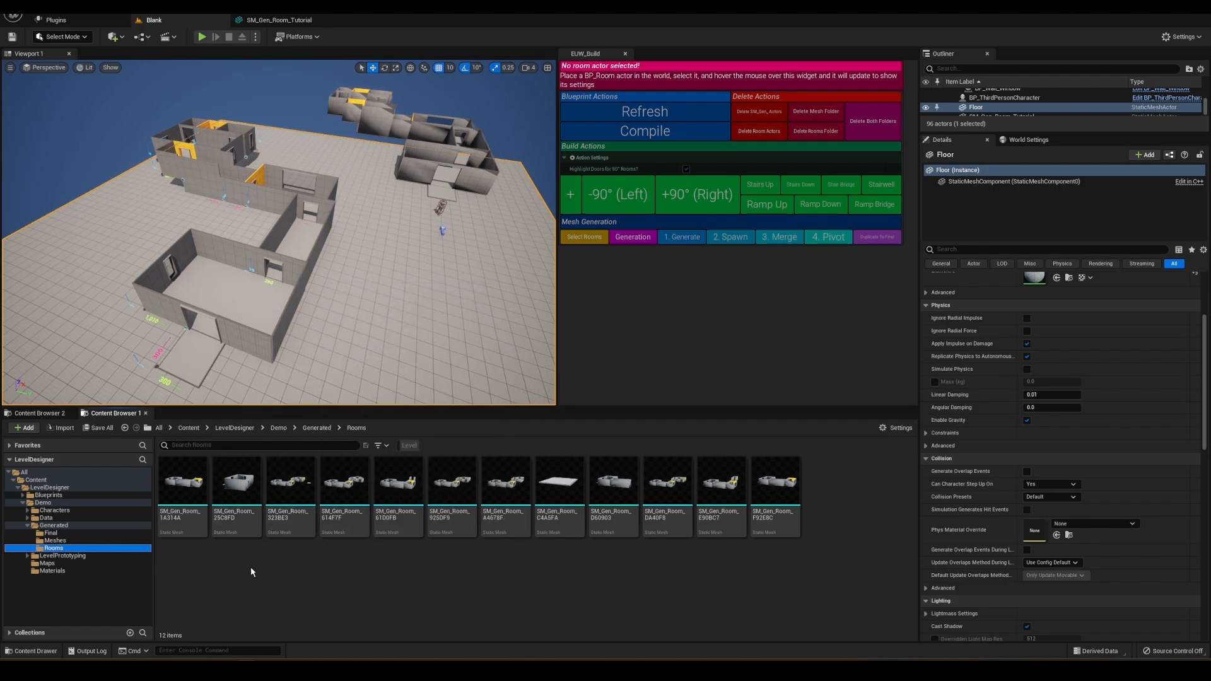
pyautogui.moveTo(360, 190); pyautogui.dragTo(397, 157, button='right')
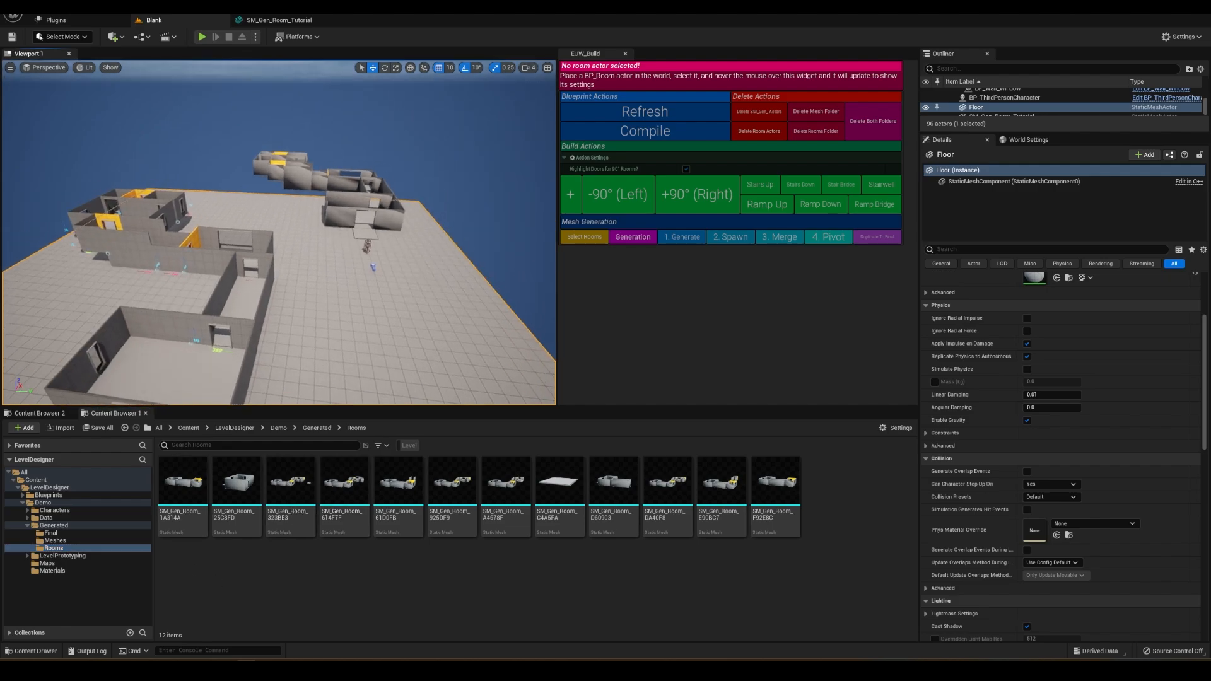
pyautogui.click(360, 190)
pyautogui.moveTo(345, 337); pyautogui.dragTo(374, 232, button='right')
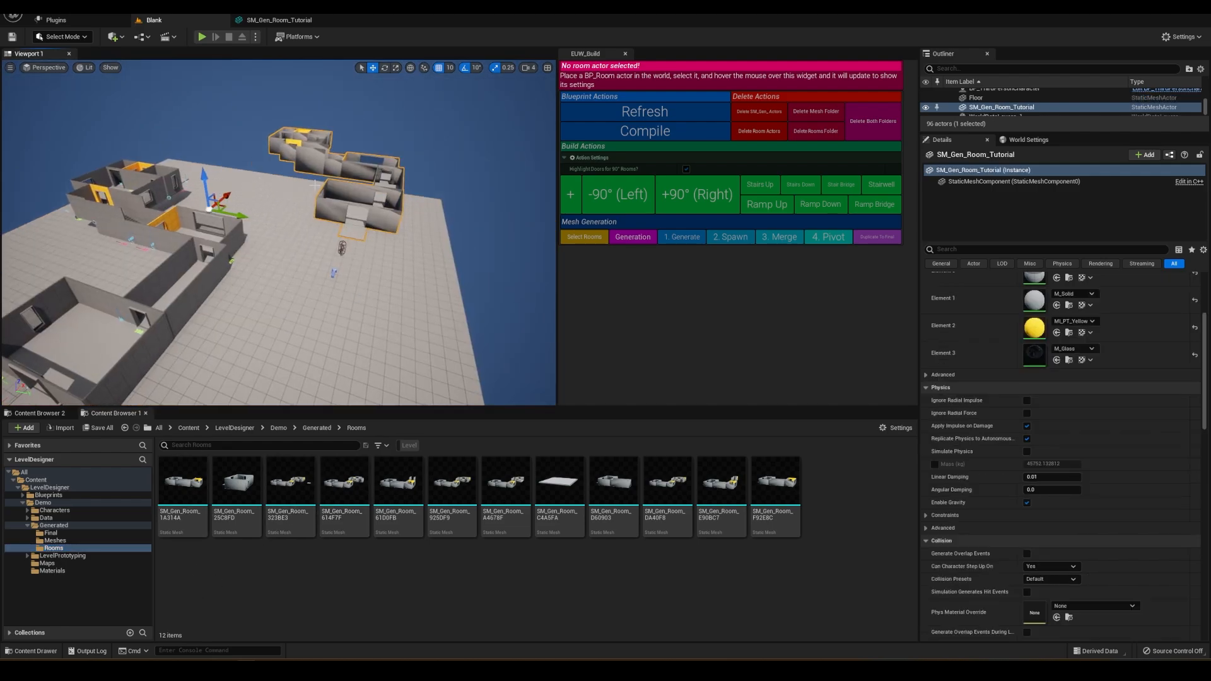
pyautogui.moveTo(315, 185)
pyautogui.mouseDown(button='right')
pyautogui.moveTo(332, 193)
pyautogui.moveTo(325, 177)
pyautogui.mouseUp(button='right')
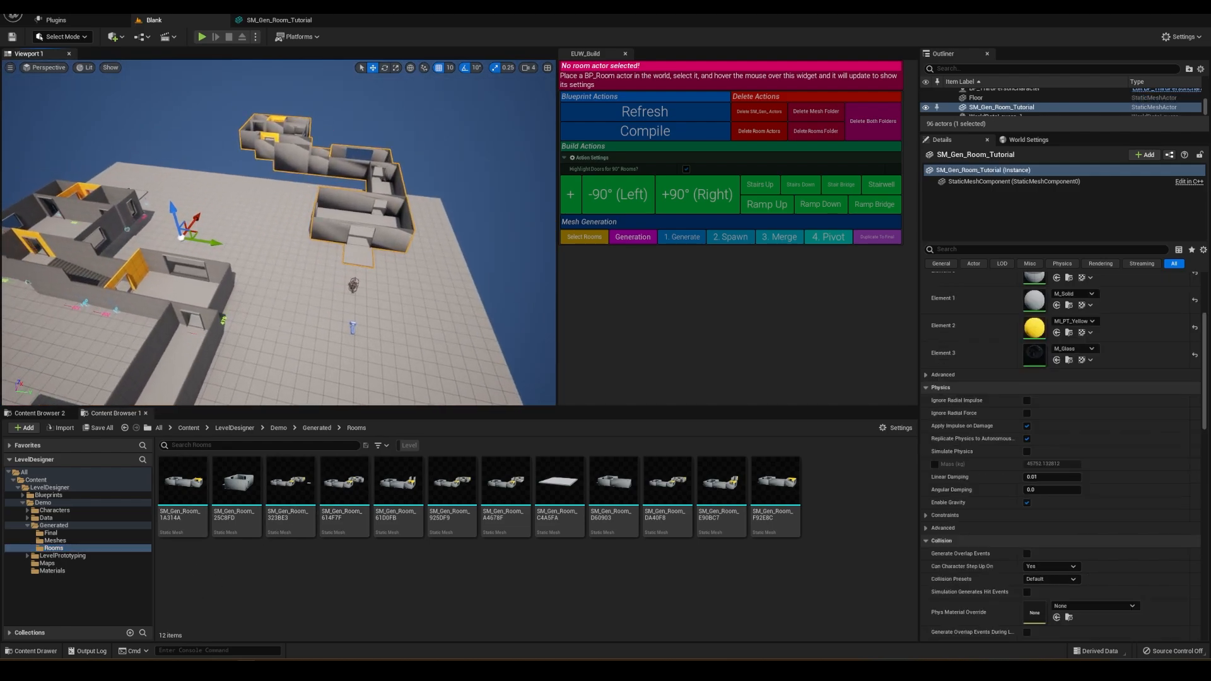
pyautogui.moveTo(206, 267); pyautogui.dragTo(249, 266, button='right')
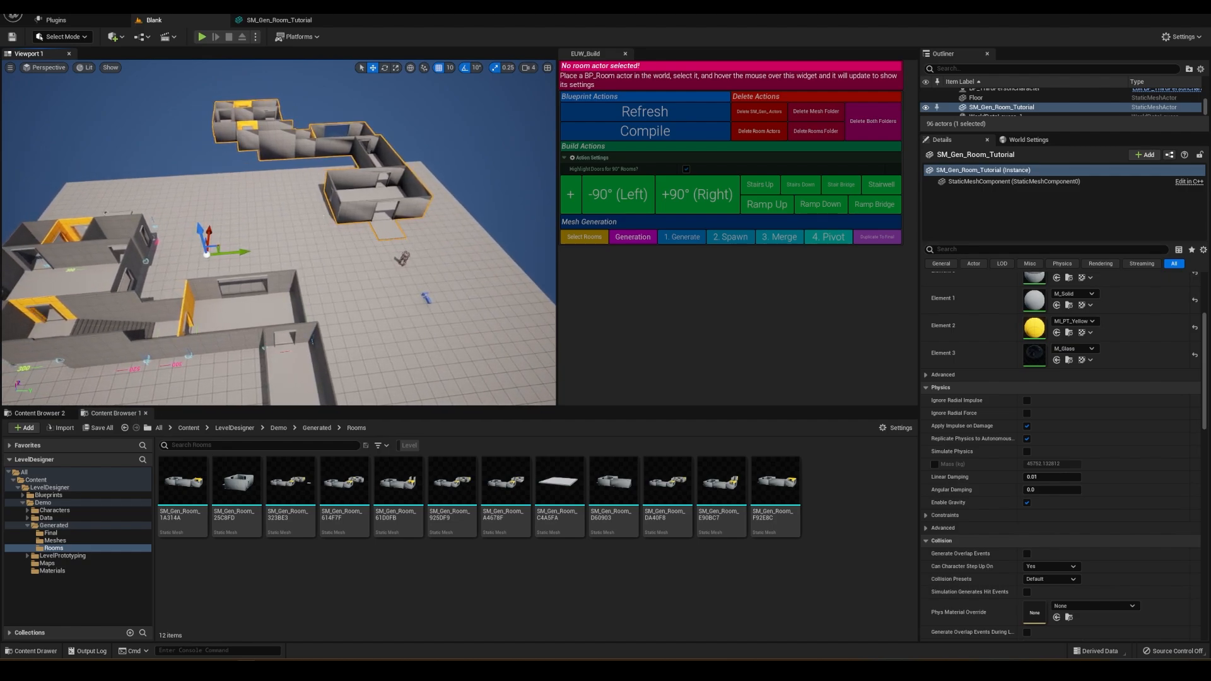
pyautogui.moveTo(265, 253)
pyautogui.mouseDown(button='right')
pyautogui.moveTo(243, 278)
pyautogui.moveTo(275, 271)
pyautogui.mouseUp(button='right')
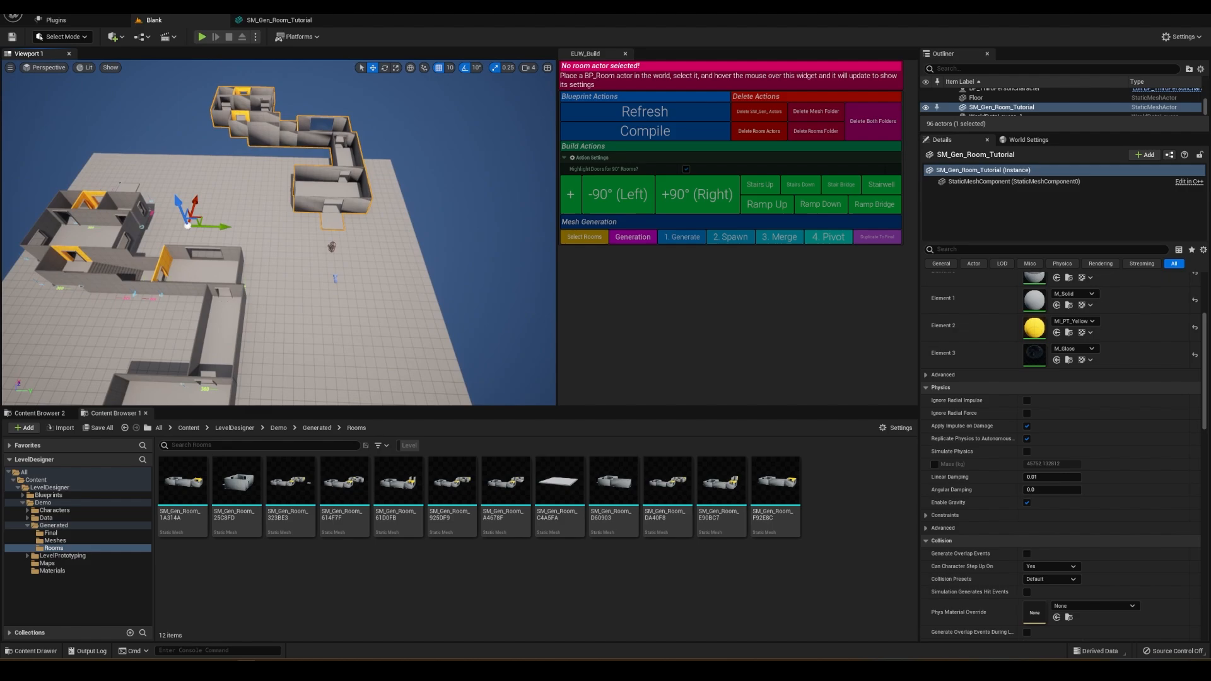
# Step: Place SM_Gen_Room_25C8FD on the open floor beside the original rooms and check the contents of the Meshes and Rooms folders
pyautogui.moveTo(363, 162); pyautogui.dragTo(357, 136, button='right')
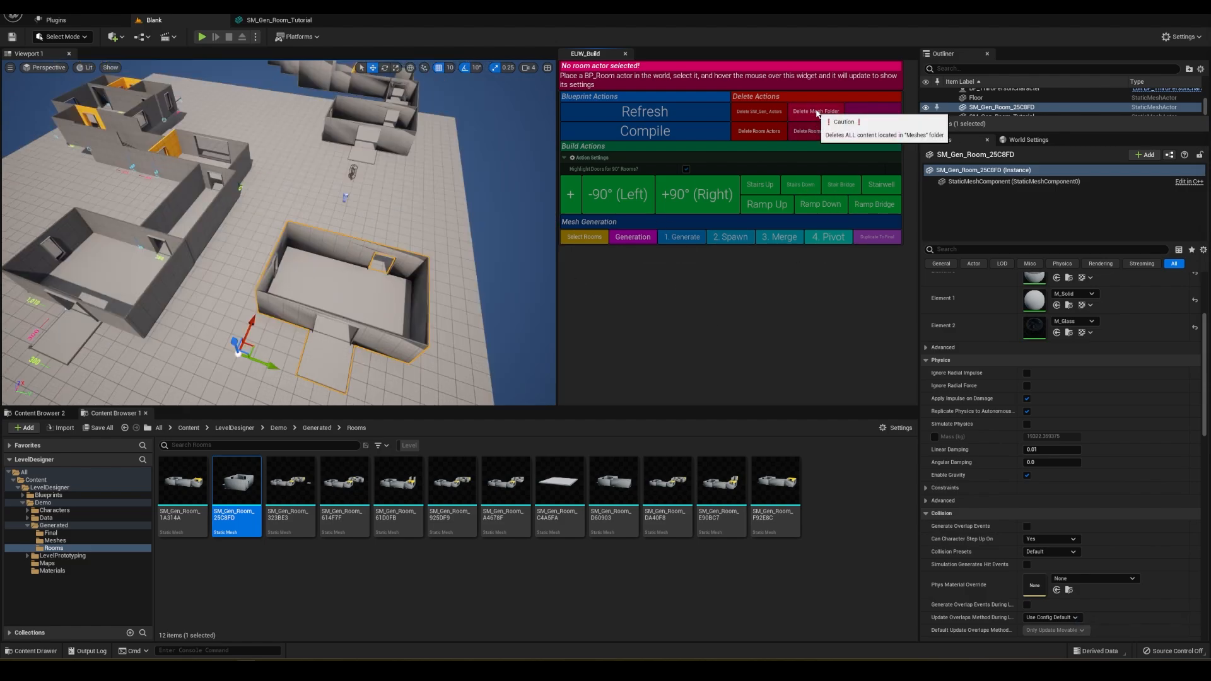
pyautogui.click(55, 541)
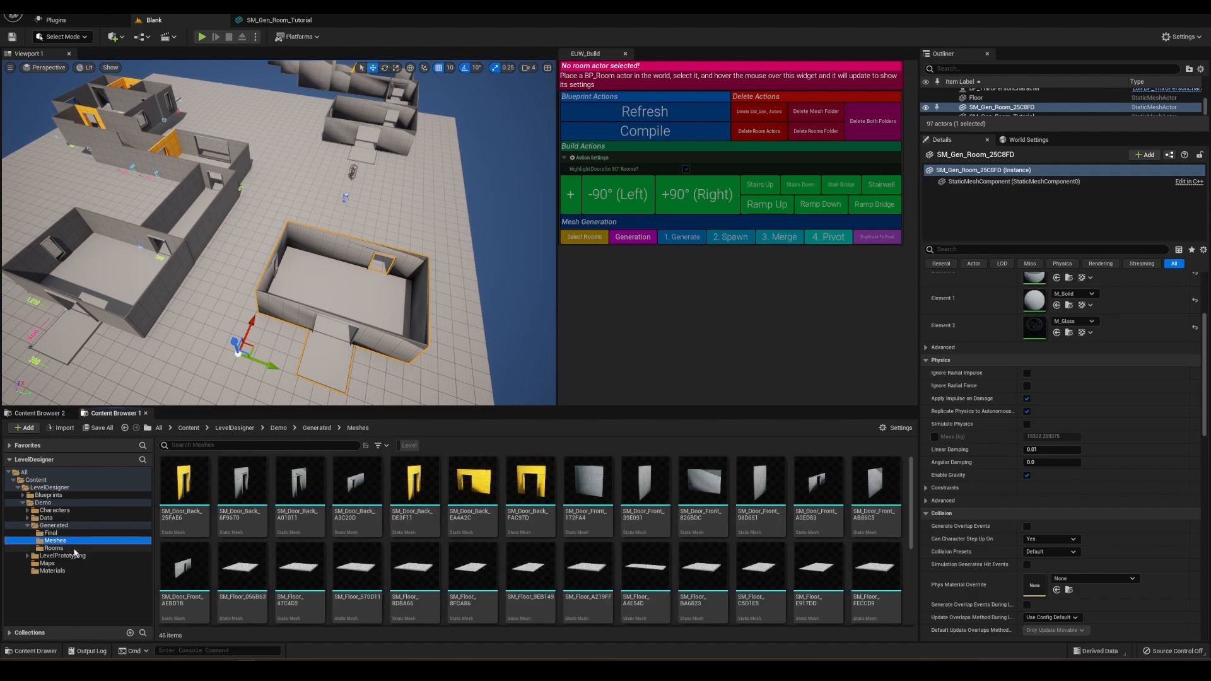
pyautogui.click(74, 549)
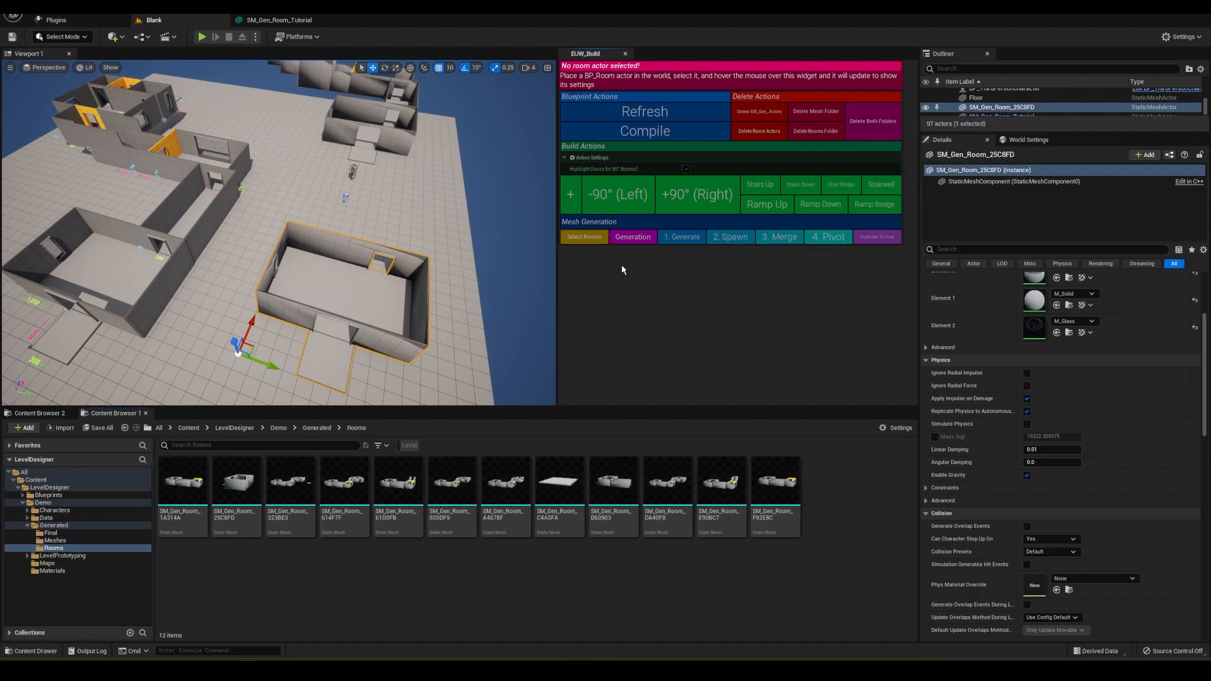
# Step: Delete the placed SM_Gen_Room_25C8FD and SM_Gen_Room_Tutorial meshes from the level
pyautogui.moveTo(435, 284); pyautogui.dragTo(448, 264, button='right')
pyautogui.moveTo(290, 333); pyautogui.dragTo(309, 329, button='right')
pyautogui.press('Delete')
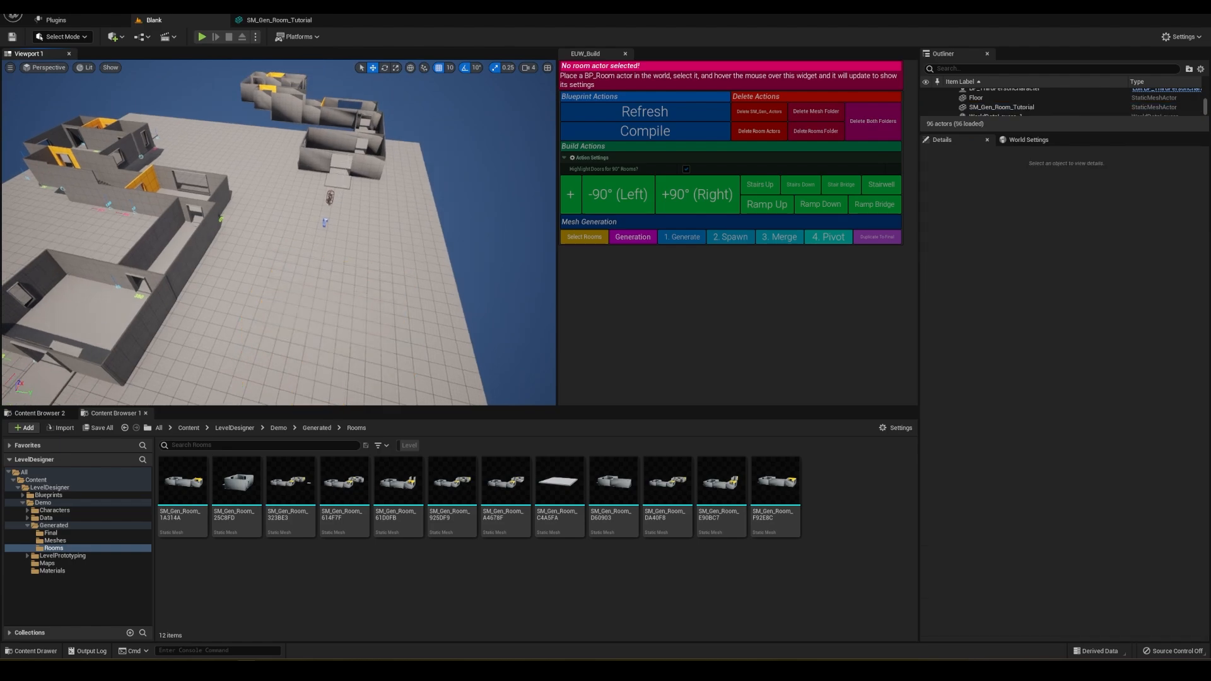
pyautogui.click(363, 164)
pyautogui.press('Delete')
# Step: Delete all generated content from the Meshes and Rooms folders and check the Meshes and Final folders
pyautogui.moveTo(376, 225); pyautogui.dragTo(354, 225, button='right')
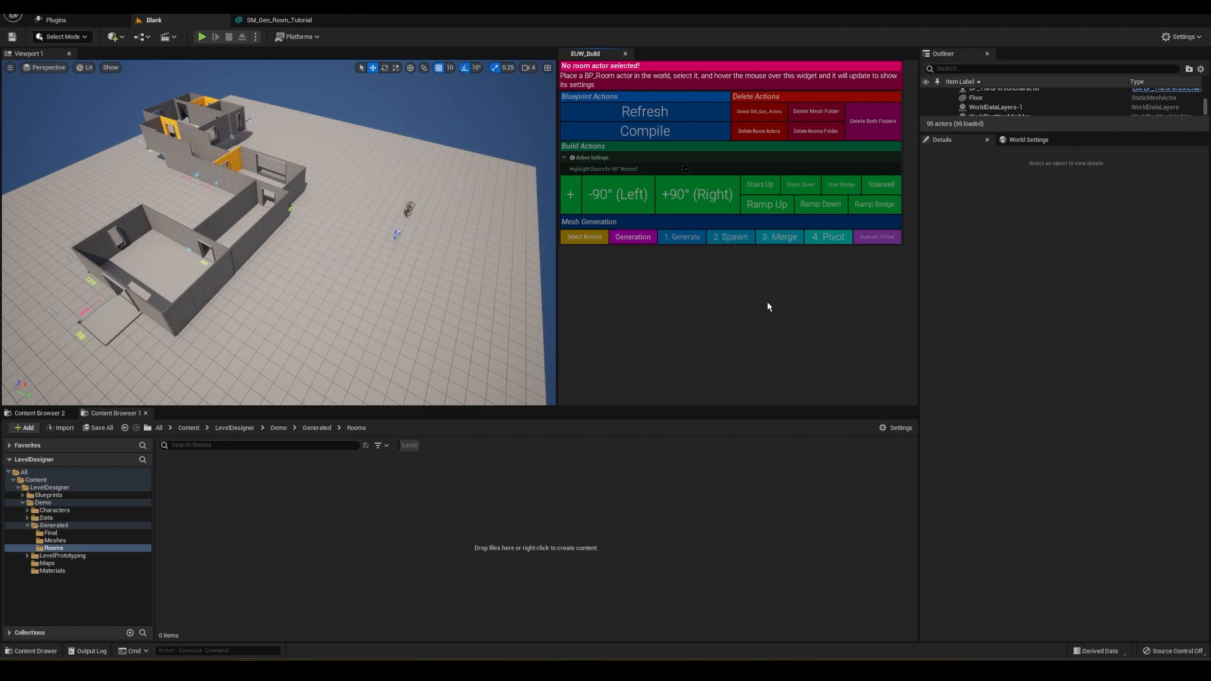
pyautogui.click(54, 540)
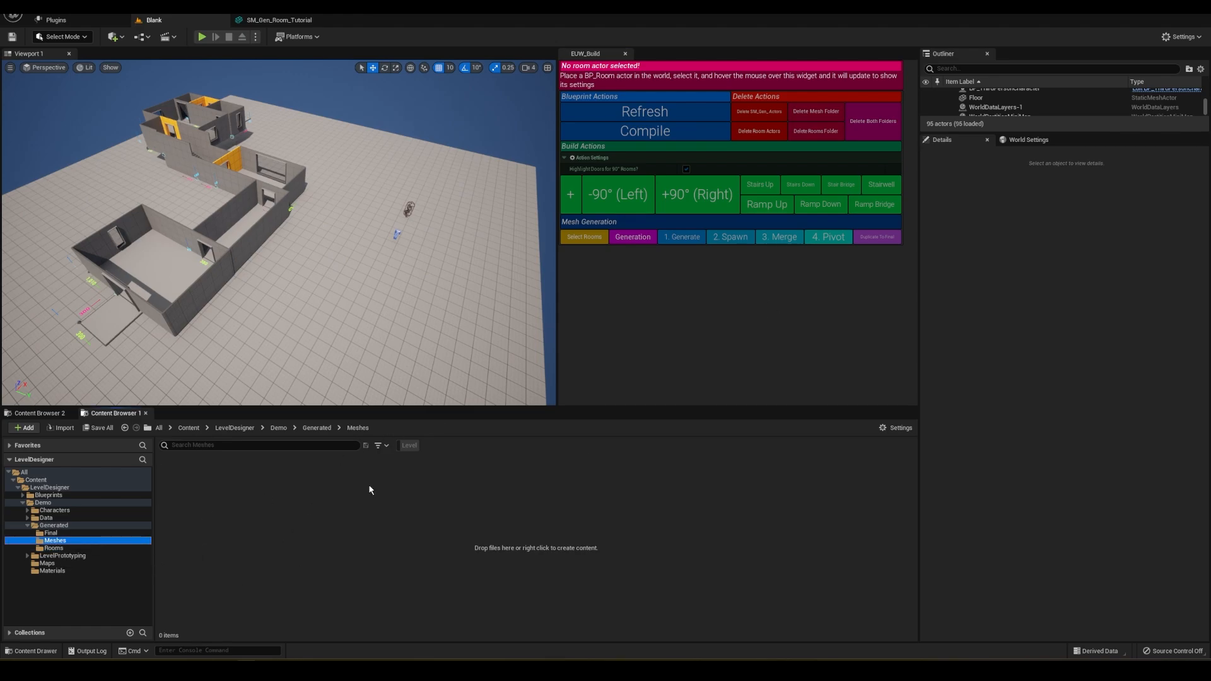
pyautogui.click(81, 533)
# Step: Run the full mesh Generation on the front BP_Room and check its generated pieces in the Meshes folder
pyautogui.click(173, 317)
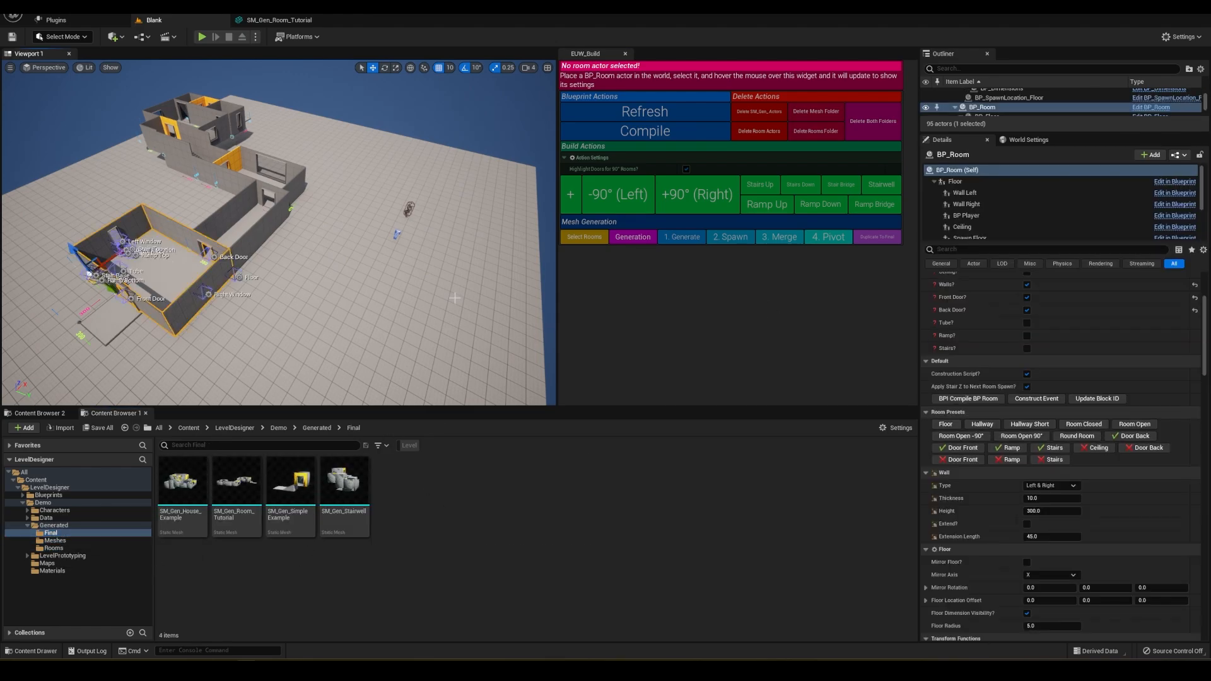
pyautogui.moveTo(456, 295); pyautogui.dragTo(455, 295, button='right')
pyautogui.moveTo(698, 249)
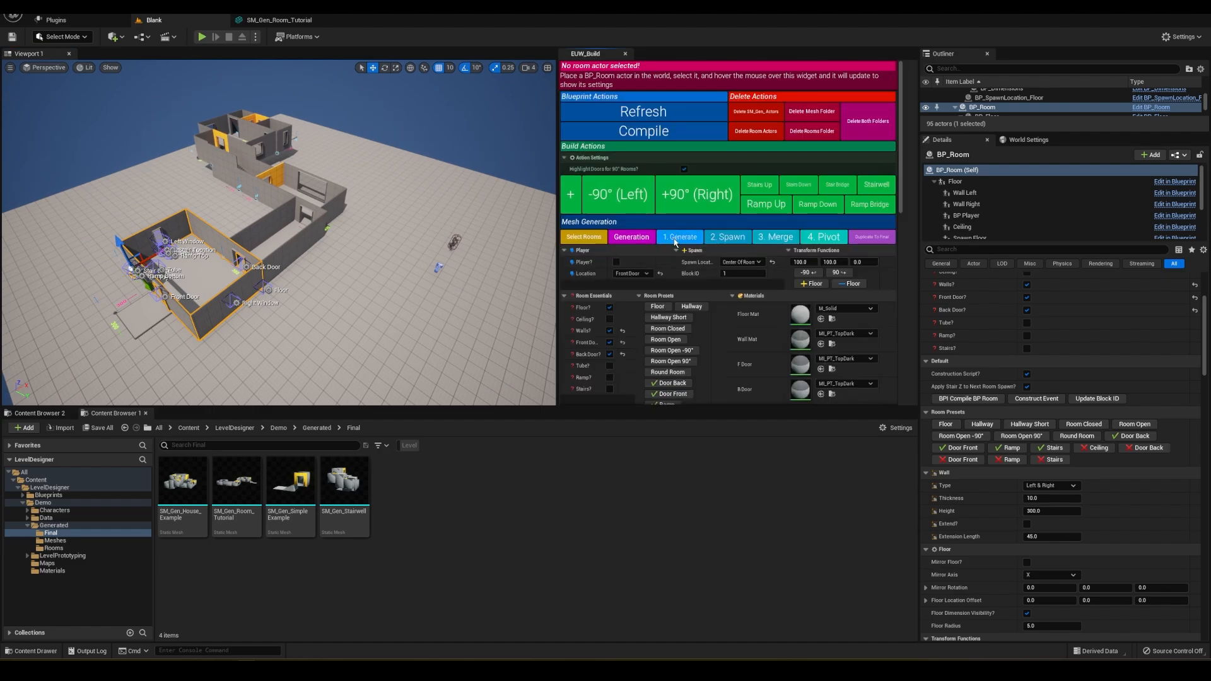
pyautogui.click(634, 238)
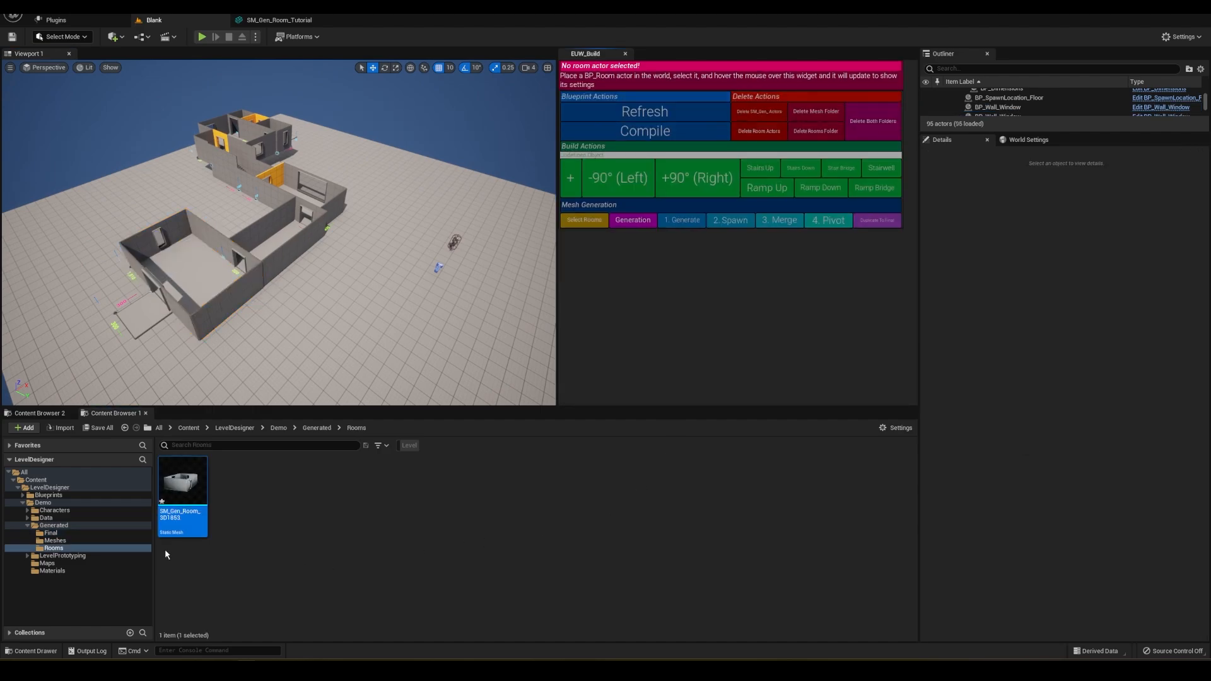
pyautogui.click(56, 541)
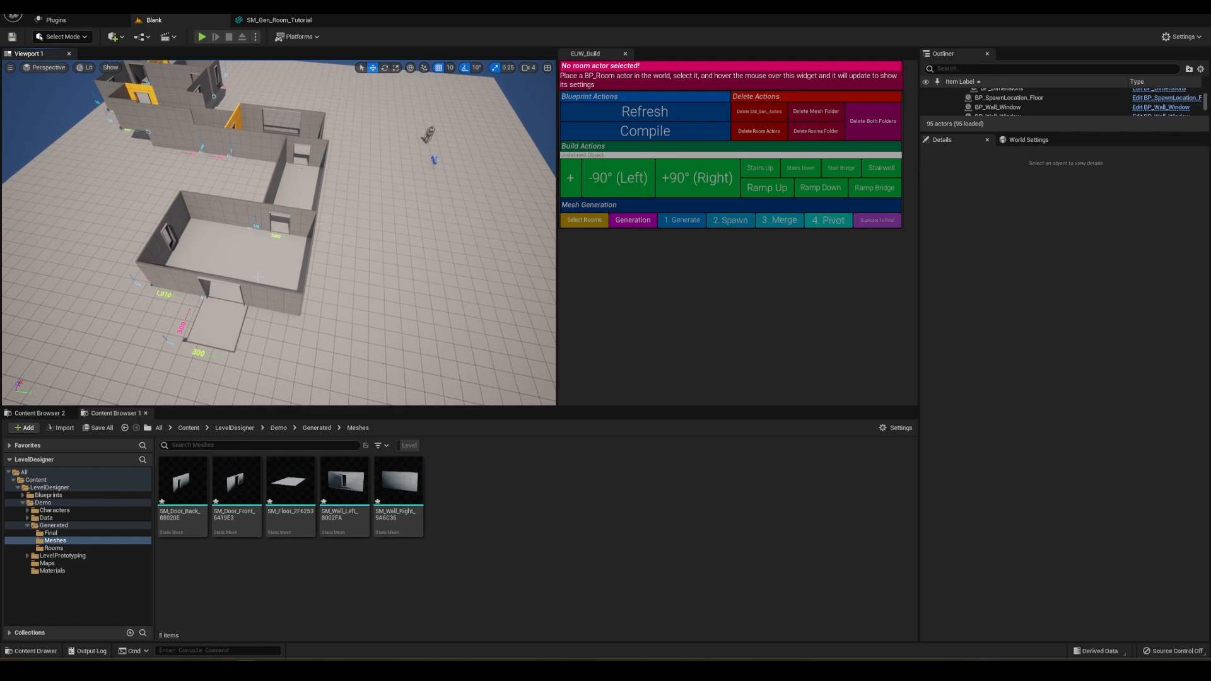
# Step: Place the generated SM_Gen_Room_3D1853 mesh from the Rooms folder on the open floor and inspect it up close
pyautogui.click(75, 548)
pyautogui.moveTo(183, 484); pyautogui.dragTo(424, 294)
pyautogui.moveTo(242, 294); pyautogui.dragTo(243, 294, button='right')
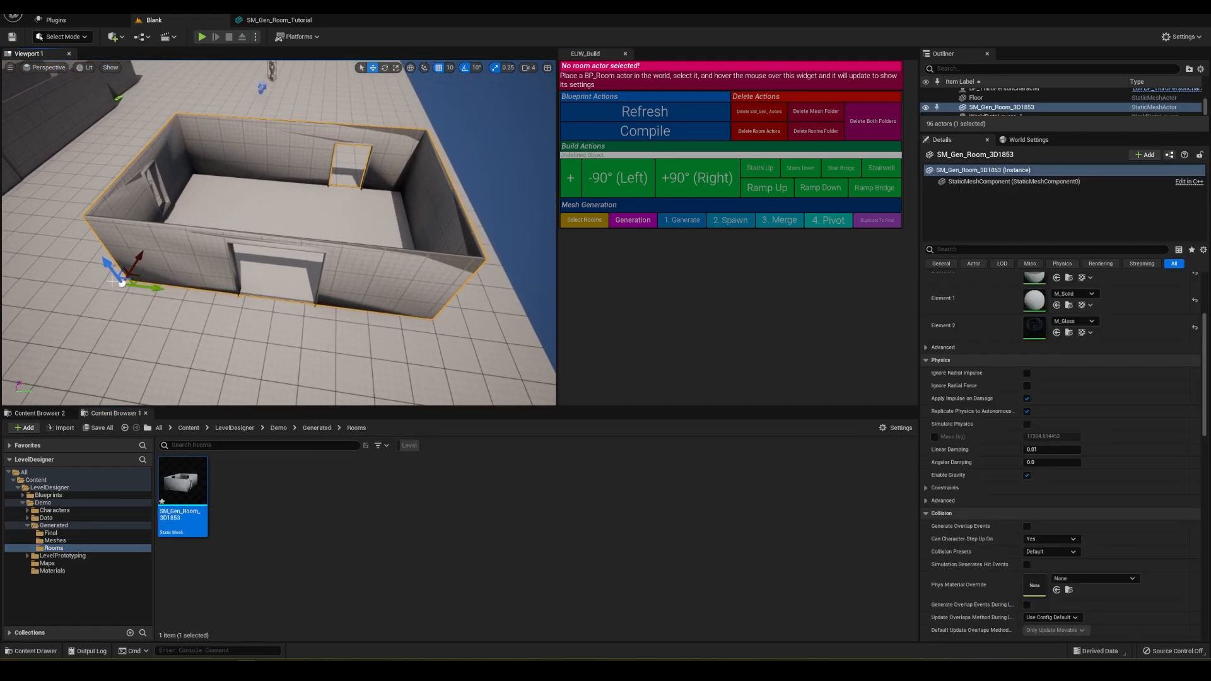
pyautogui.moveTo(134, 280); pyautogui.dragTo(140, 295, button='right')
# Step: Duplicate the generated single-room mesh to the Final folder and check the Final, Meshes and Rooms folders
pyautogui.click(60, 534)
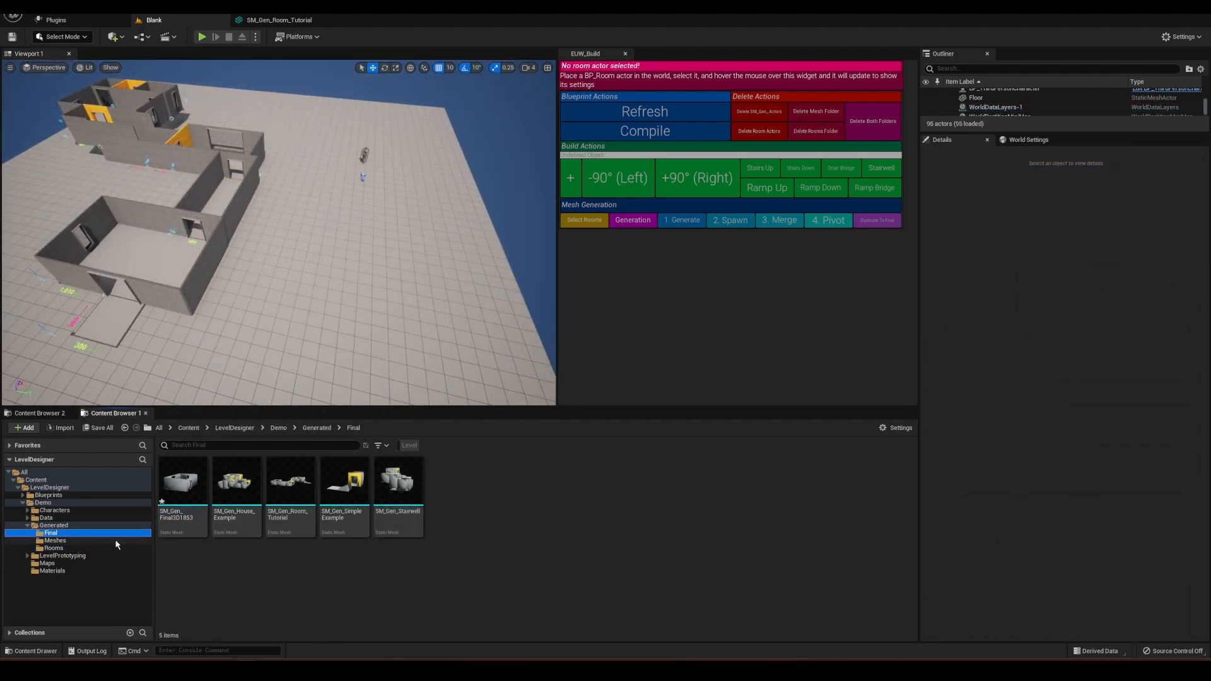
pyautogui.click(77, 541)
pyautogui.click(53, 548)
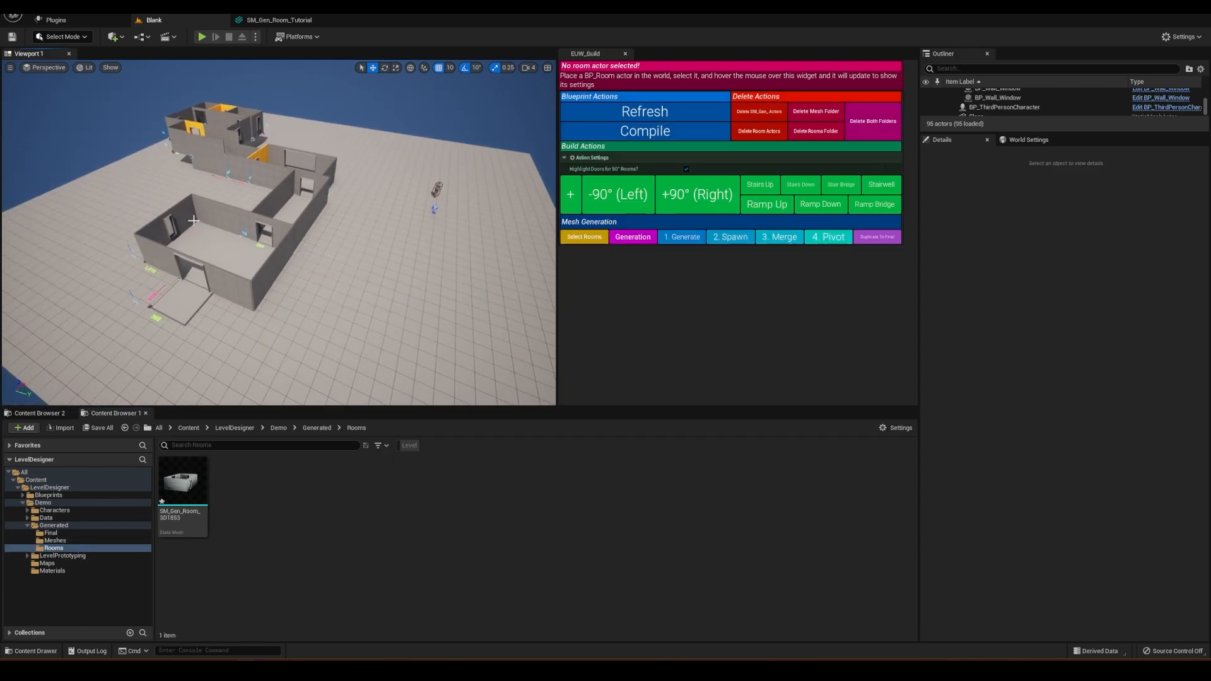
# Step: Select the front BP_Room and examine its material slots in EUW_Build
pyautogui.click(203, 253)
pyautogui.moveTo(798, 271)
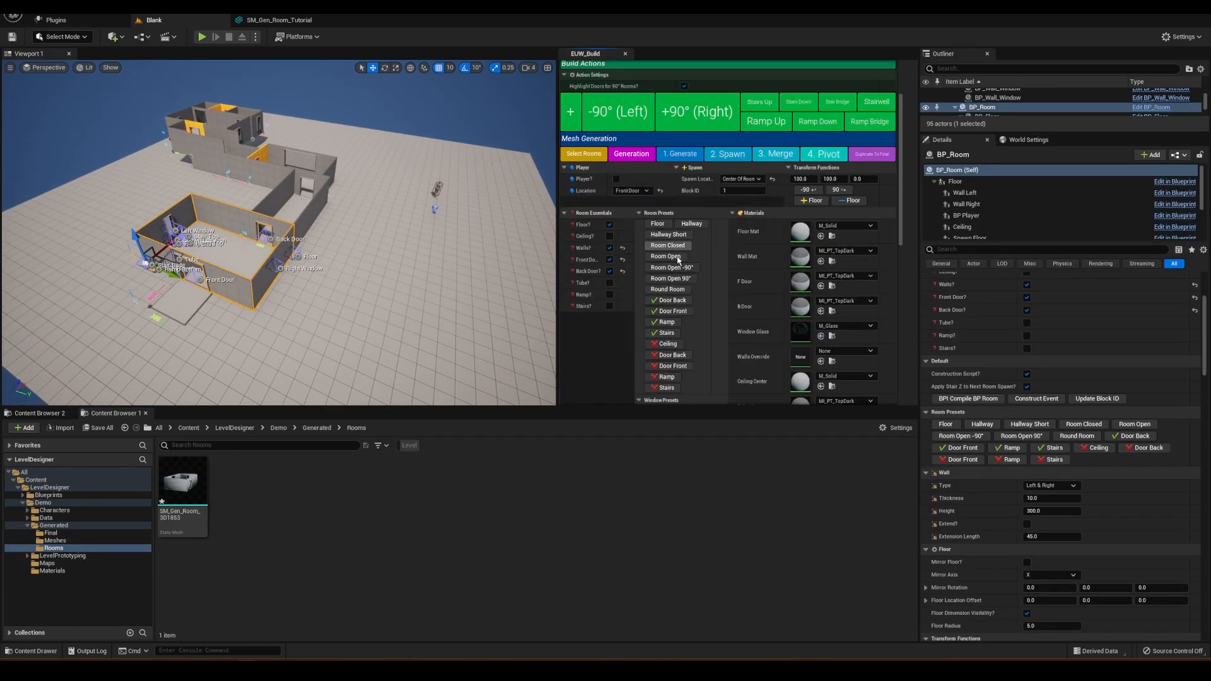
pyautogui.scroll(-3, 799, 252)
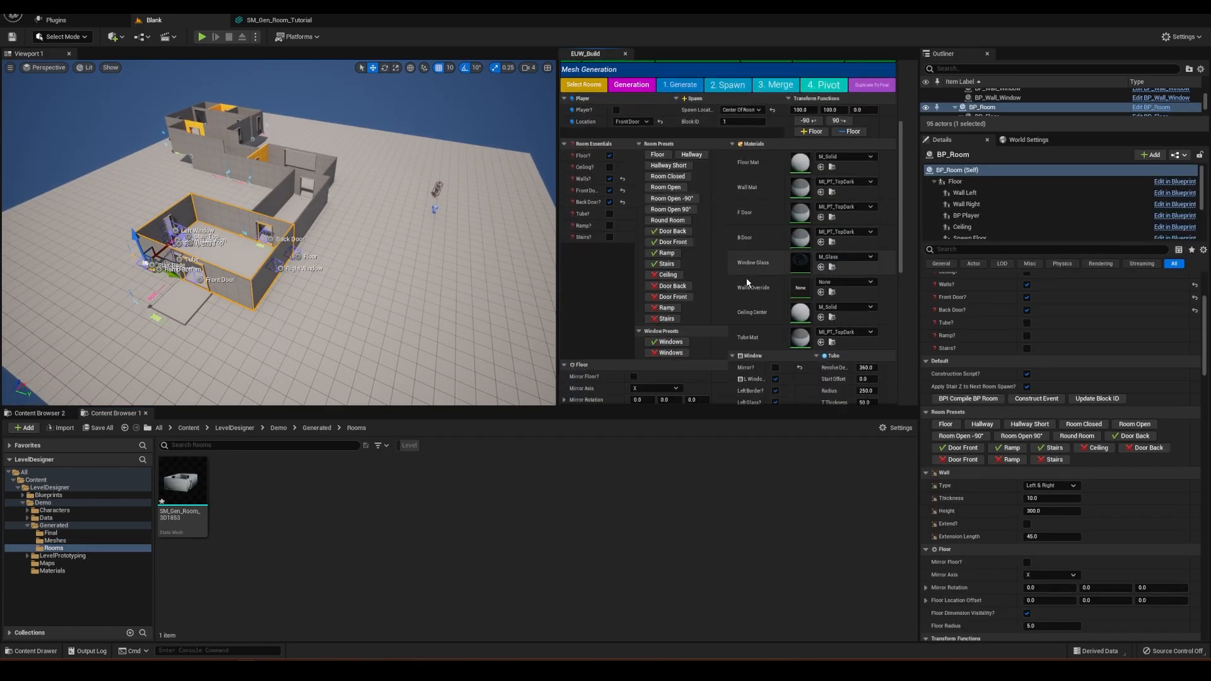
# Step: Place the SM_Gen_Room_Tutorial mesh from the Final folder on the floor beside the existing rooms
pyautogui.click(50, 532)
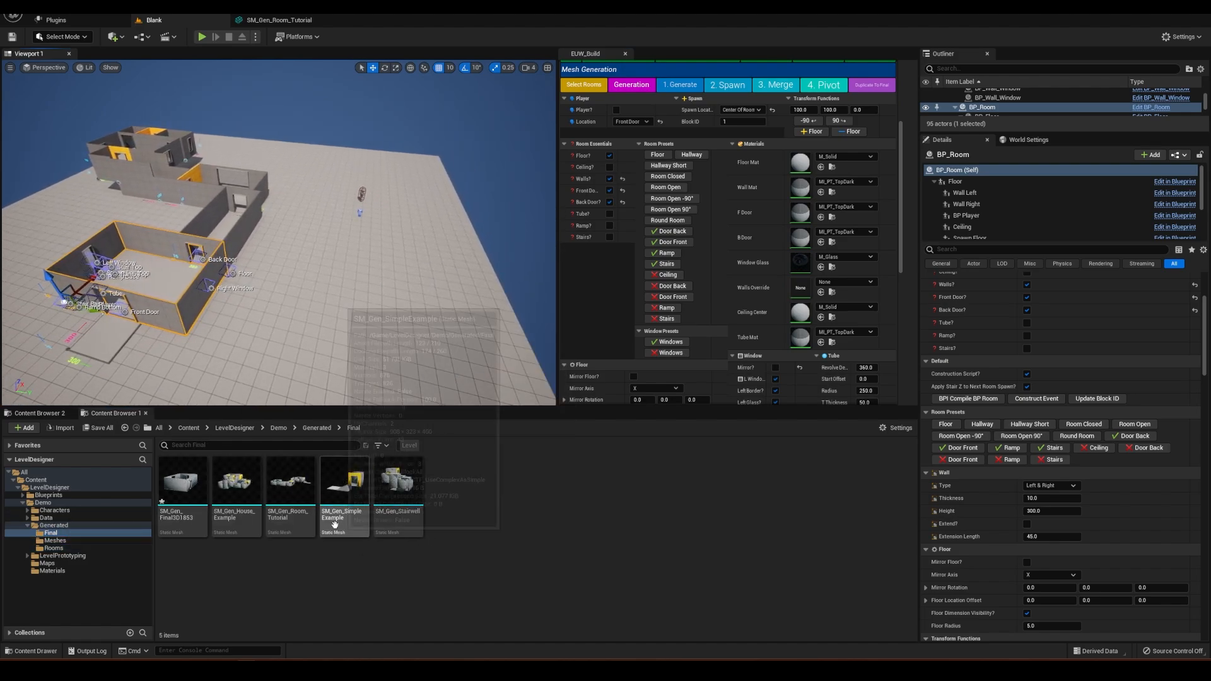
pyautogui.moveTo(296, 499)
pyautogui.moveTo(296, 499); pyautogui.dragTo(264, 298)
pyautogui.press('f')
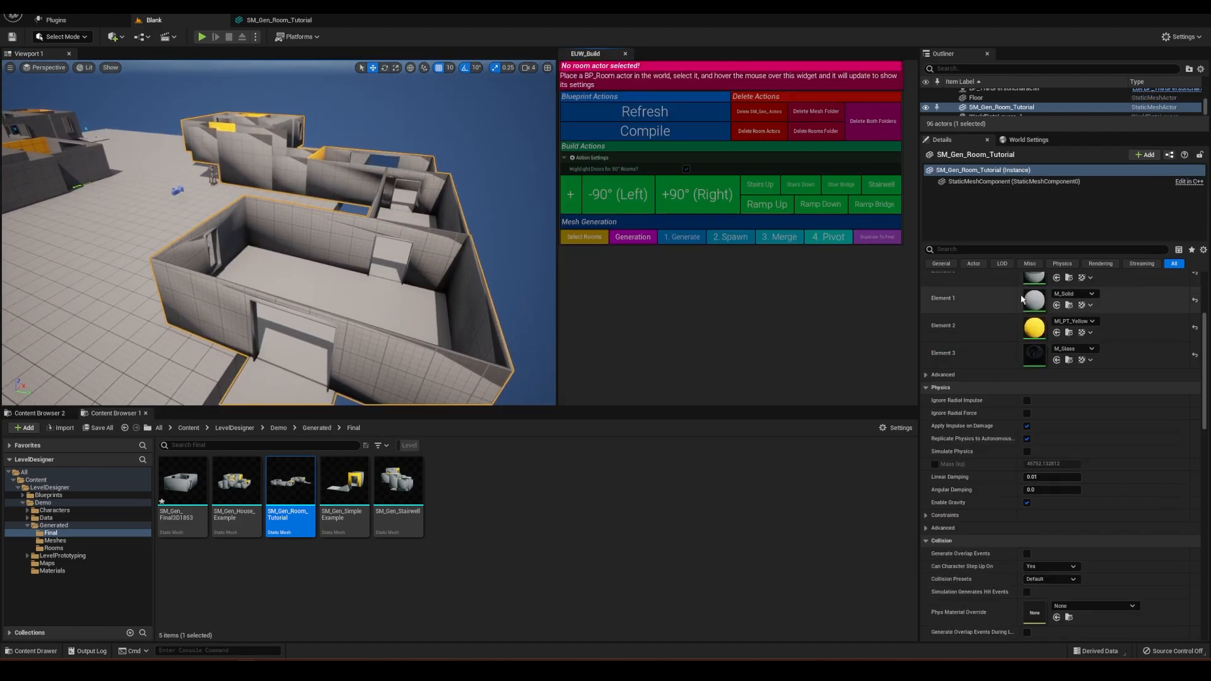
pyautogui.scroll(3, 966, 358)
pyautogui.moveTo(460, 250); pyautogui.dragTo(410, 316, button='right')
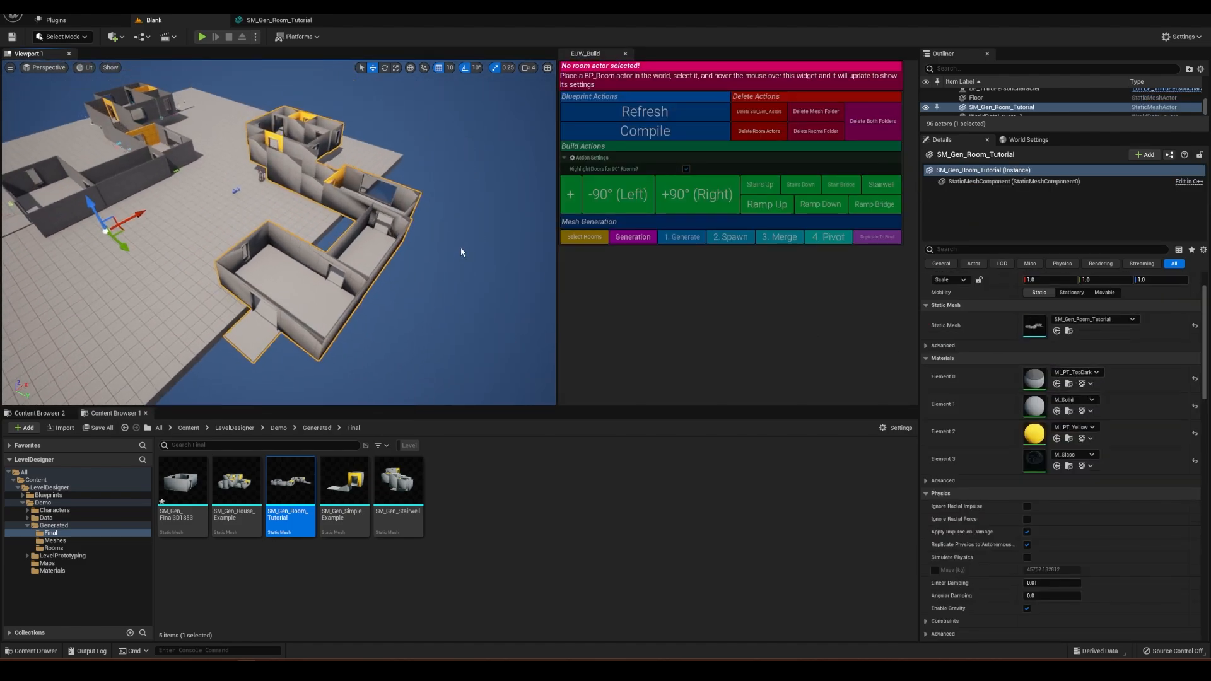
pyautogui.moveTo(459, 250); pyautogui.dragTo(442, 258, button='right')
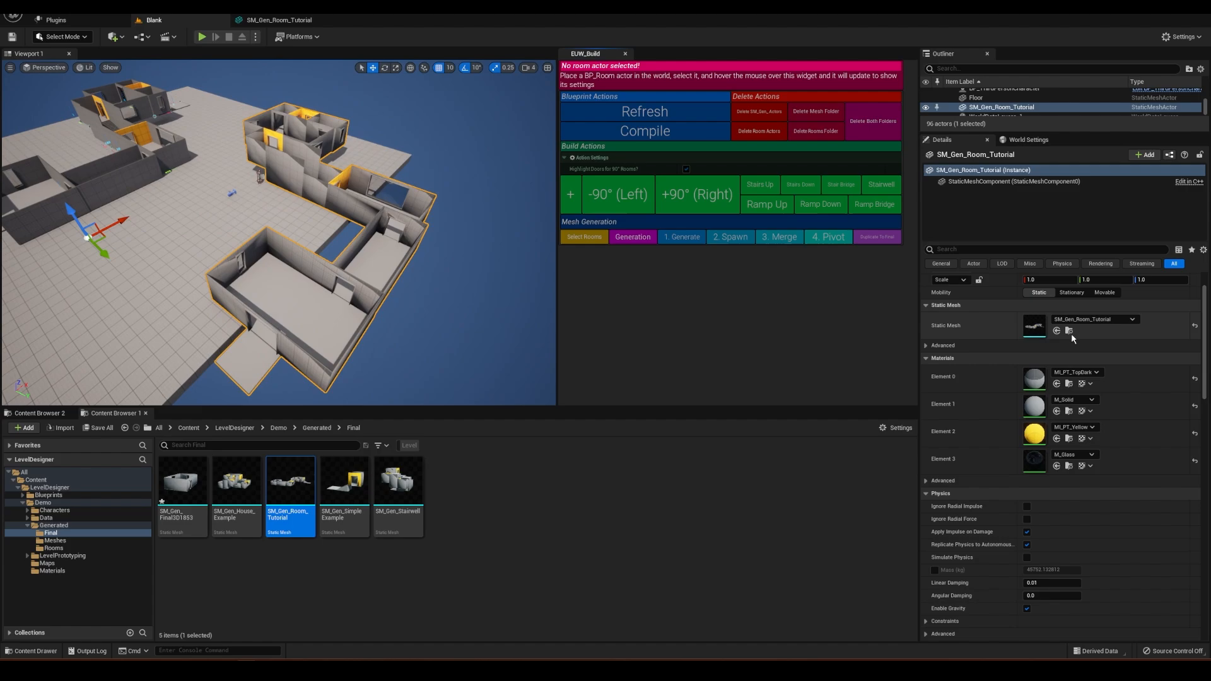
# Step: Set the placed room mesh's Element 0 material to MI_PT_Yellow
pyautogui.click(1077, 373)
pyautogui.scroll(-1, 1126, 506)
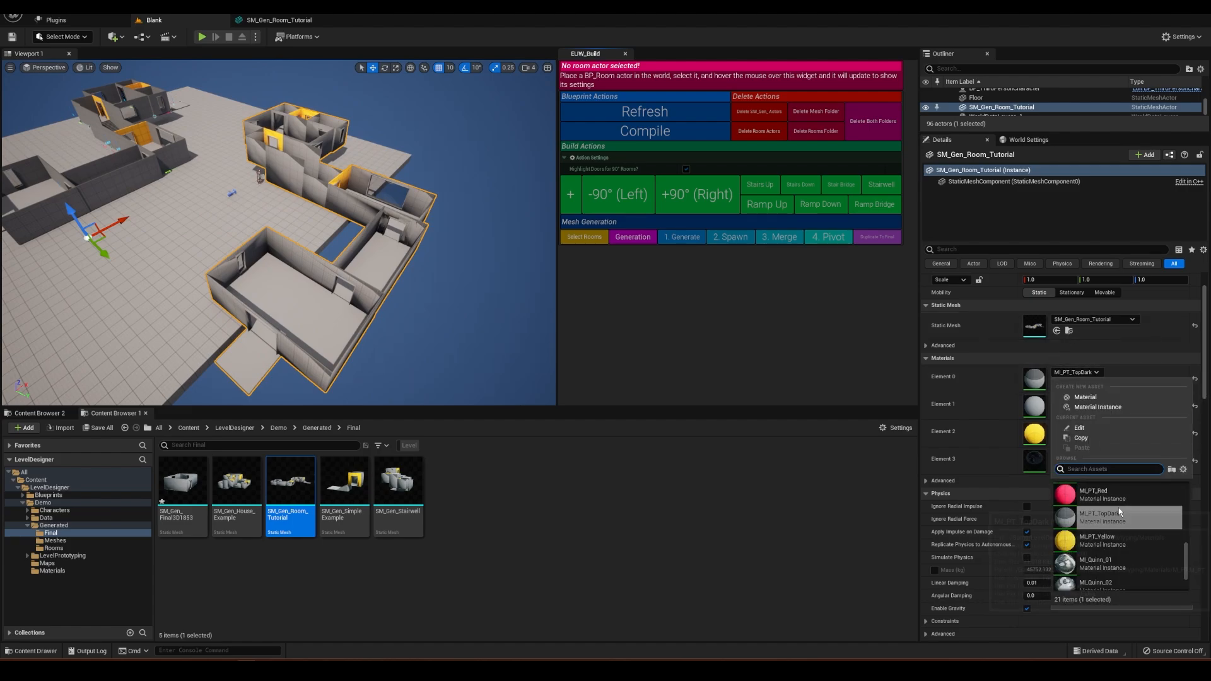
pyautogui.click(1103, 541)
pyautogui.moveTo(378, 252); pyautogui.dragTo(316, 256, button='right')
# Step: Set the room mesh's Element 1 material to MI_PT_Red and Element 0 to MI_PT_Green, and inspect the rooms up close
pyautogui.click(1075, 399)
pyautogui.write('pt')
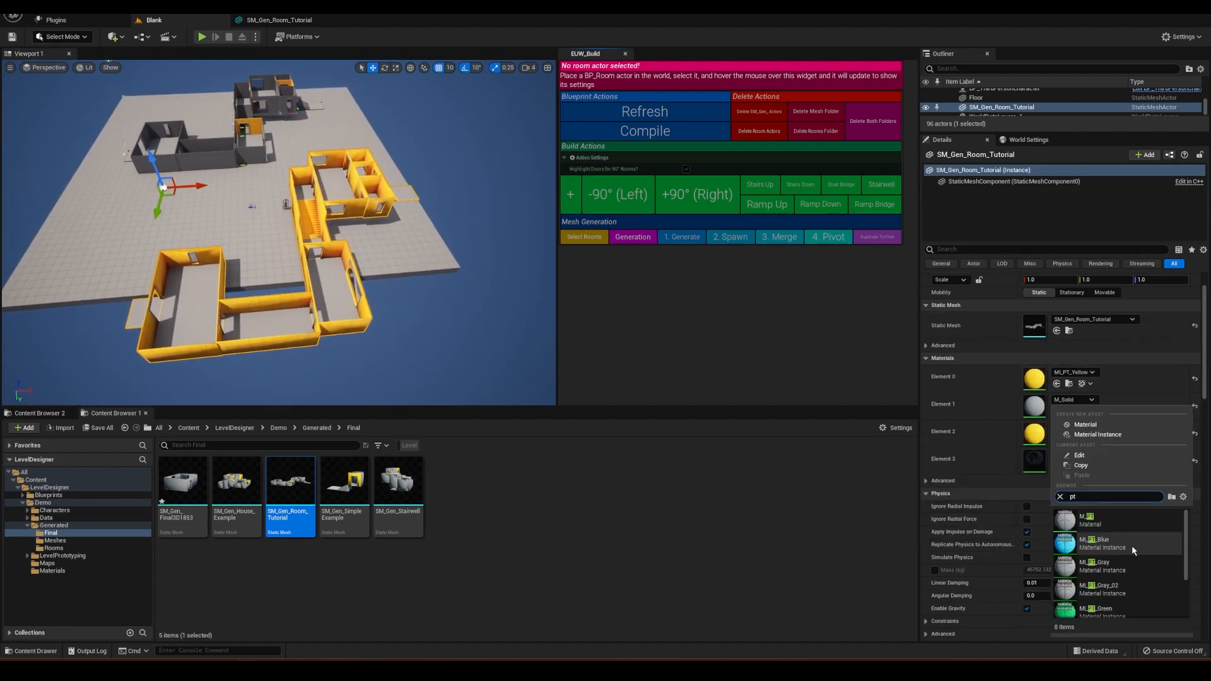
pyautogui.write('_')
pyautogui.scroll(-2, 1118, 539)
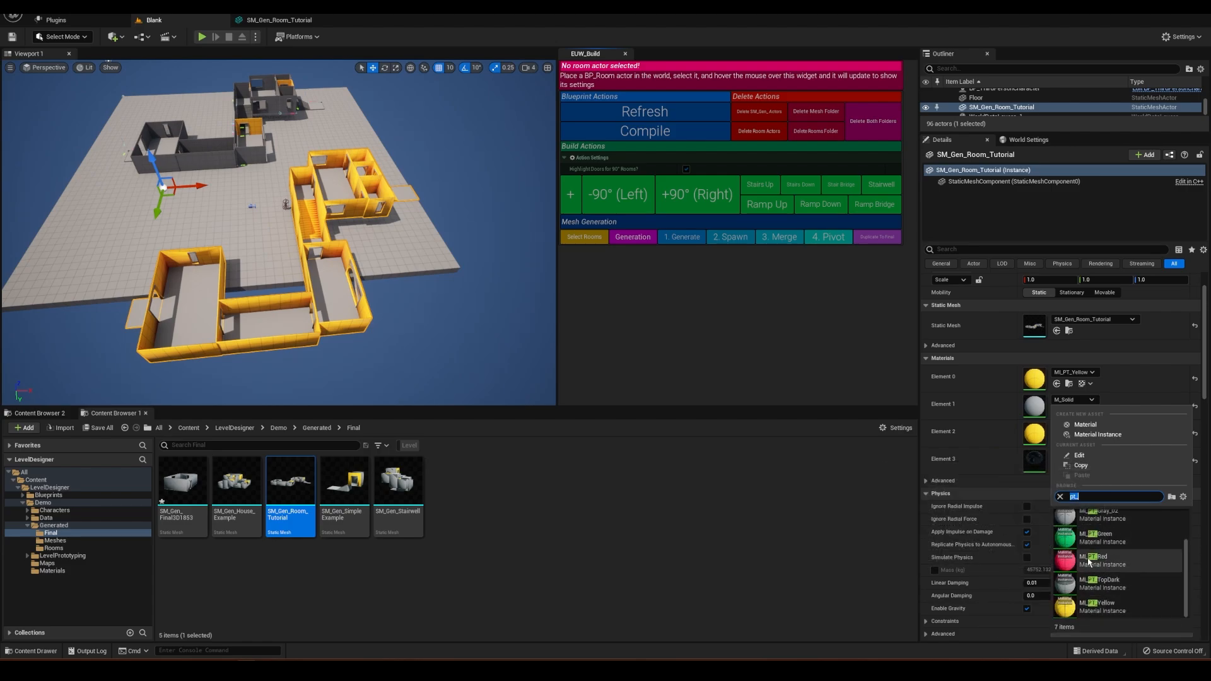
pyautogui.click(1110, 563)
pyautogui.moveTo(283, 265); pyautogui.dragTo(290, 246, button='right')
pyautogui.moveTo(278, 234); pyautogui.dragTo(189, 218, button='right')
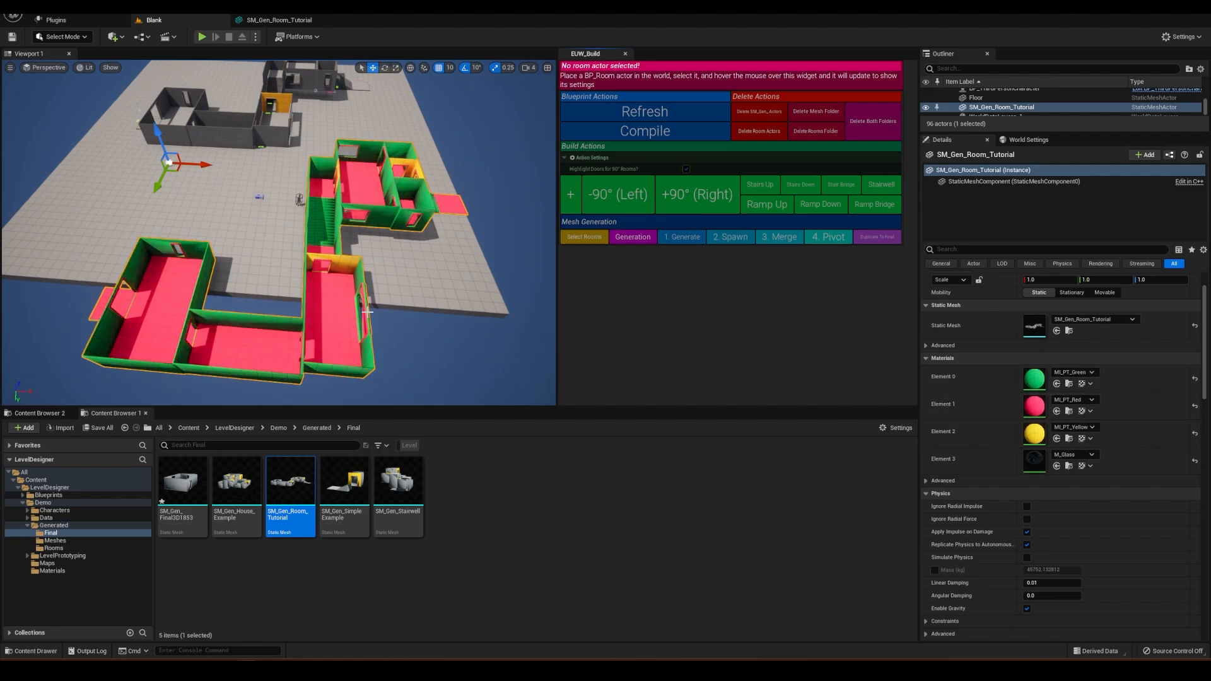
pyautogui.moveTo(421, 306)
pyautogui.mouseDown(button='right')
pyautogui.moveTo(410, 315)
pyautogui.moveTo(435, 293)
pyautogui.mouseUp(button='right')
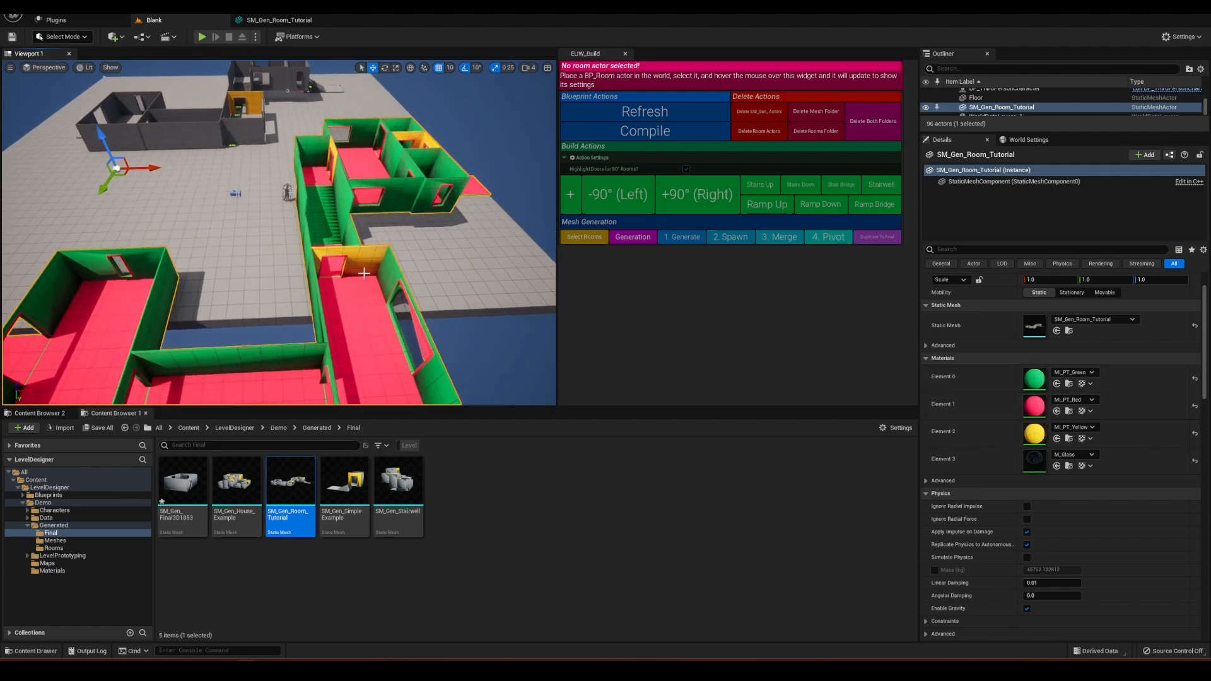
pyautogui.press('w')
pyautogui.moveTo(362, 210); pyautogui.dragTo(410, 217, button='right')
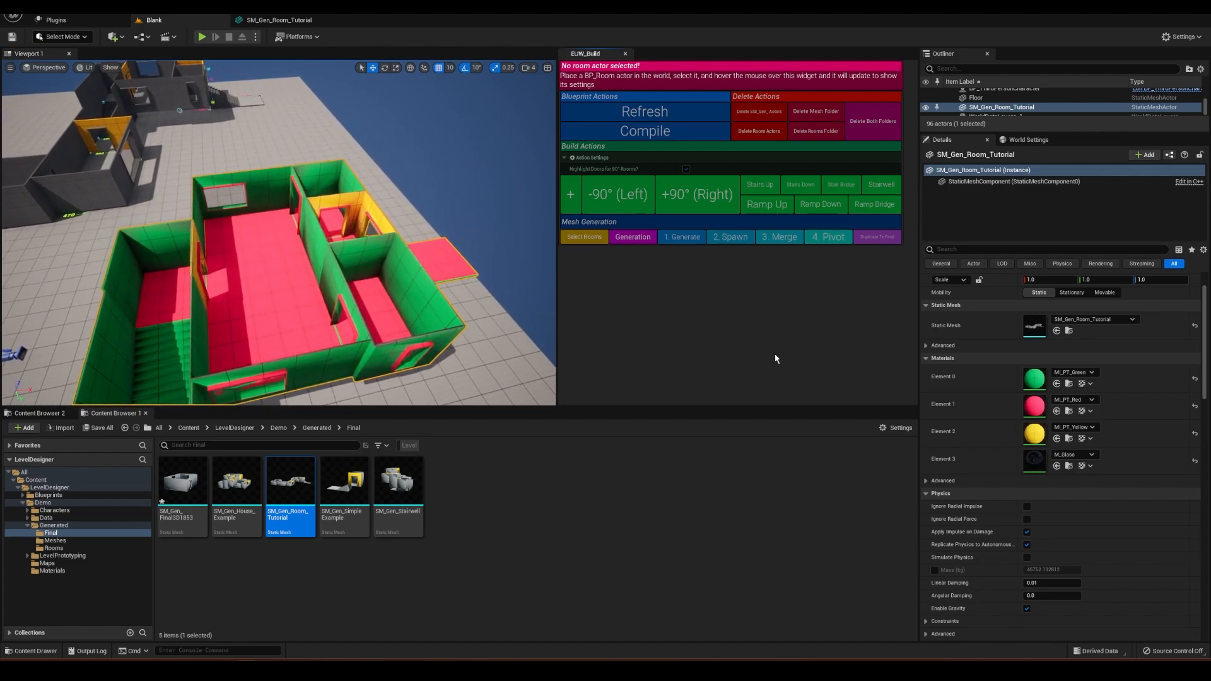
# Step: Set the room mesh's Element 2 material to MI_PT_Blue and inspect the recoloured walls
pyautogui.click(1074, 427)
pyautogui.write('pt_')
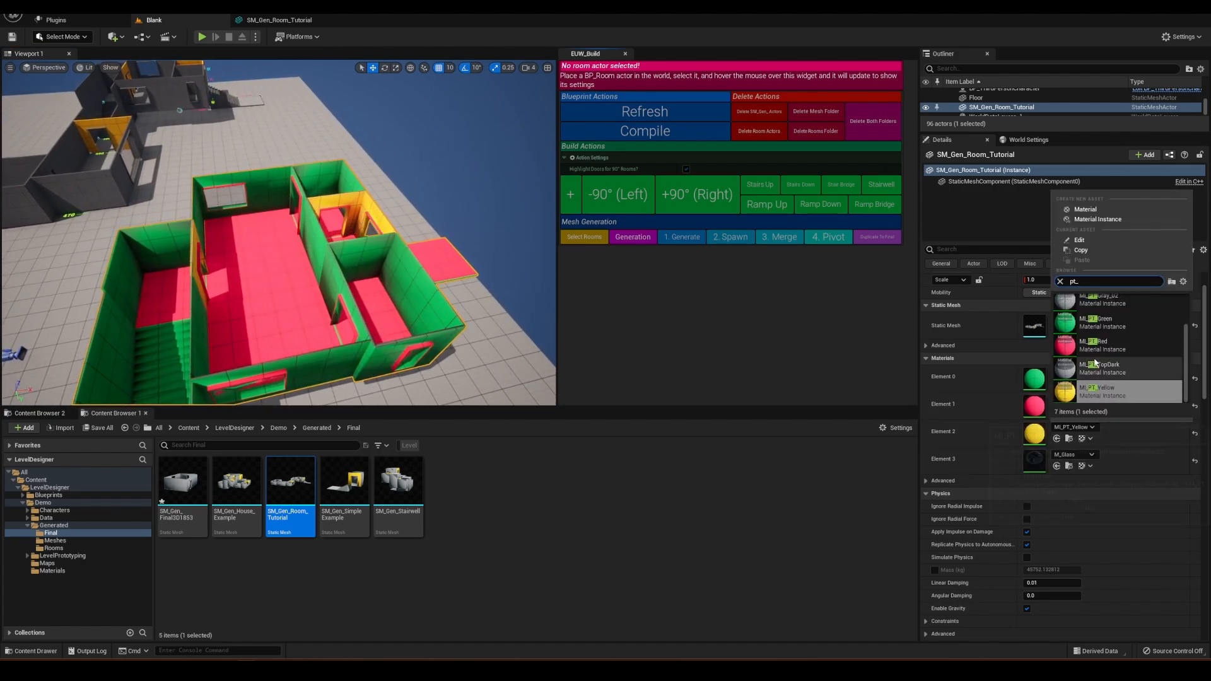
pyautogui.scroll(3, 1096, 364)
pyautogui.click(1096, 307)
pyautogui.moveTo(392, 342); pyautogui.dragTo(504, 347, button='right')
pyautogui.press('a')
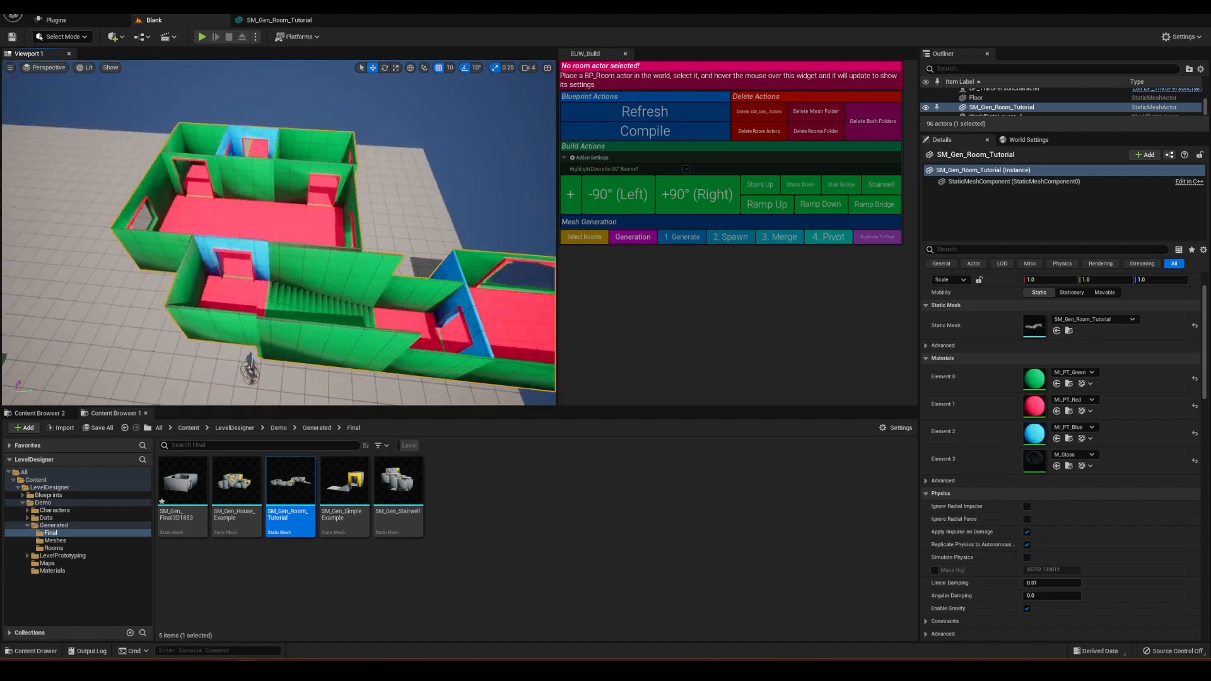
pyautogui.press('s')
pyautogui.moveTo(404, 252); pyautogui.dragTo(319, 206, button='right')
pyautogui.press('w')
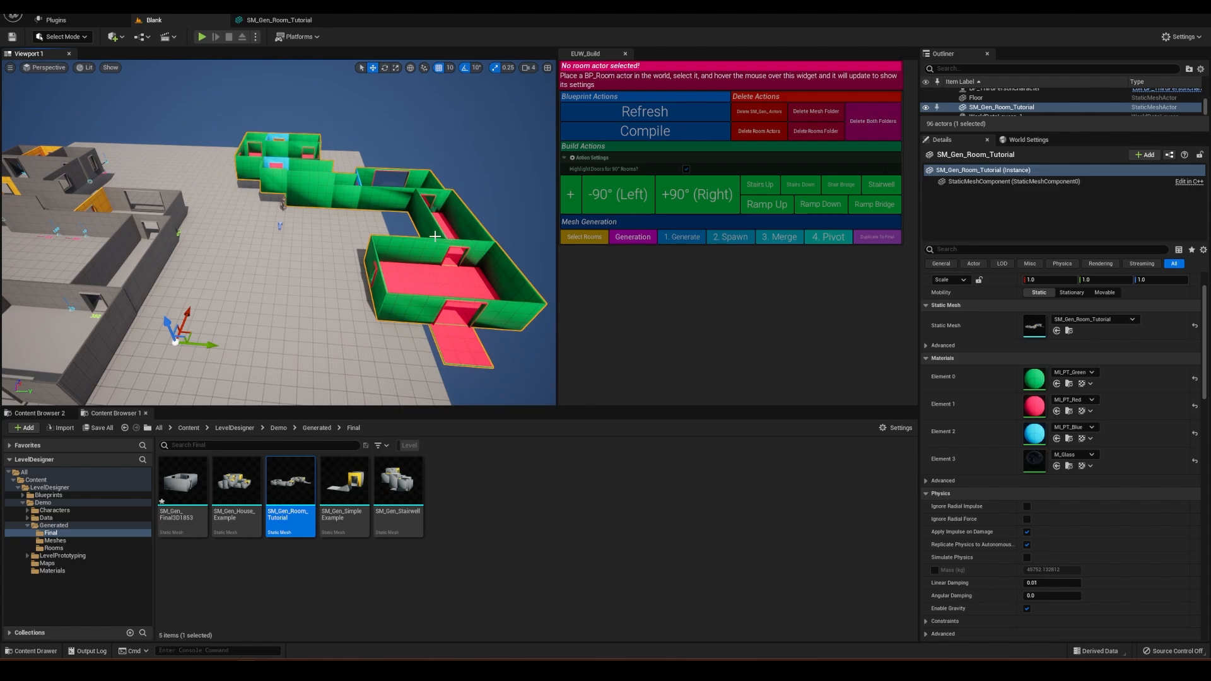
# Step: Examine the front BP_Room's window, door, tube and material settings in EUW_Build and its actor properties
pyautogui.moveTo(435, 236); pyautogui.dragTo(435, 235, button='right')
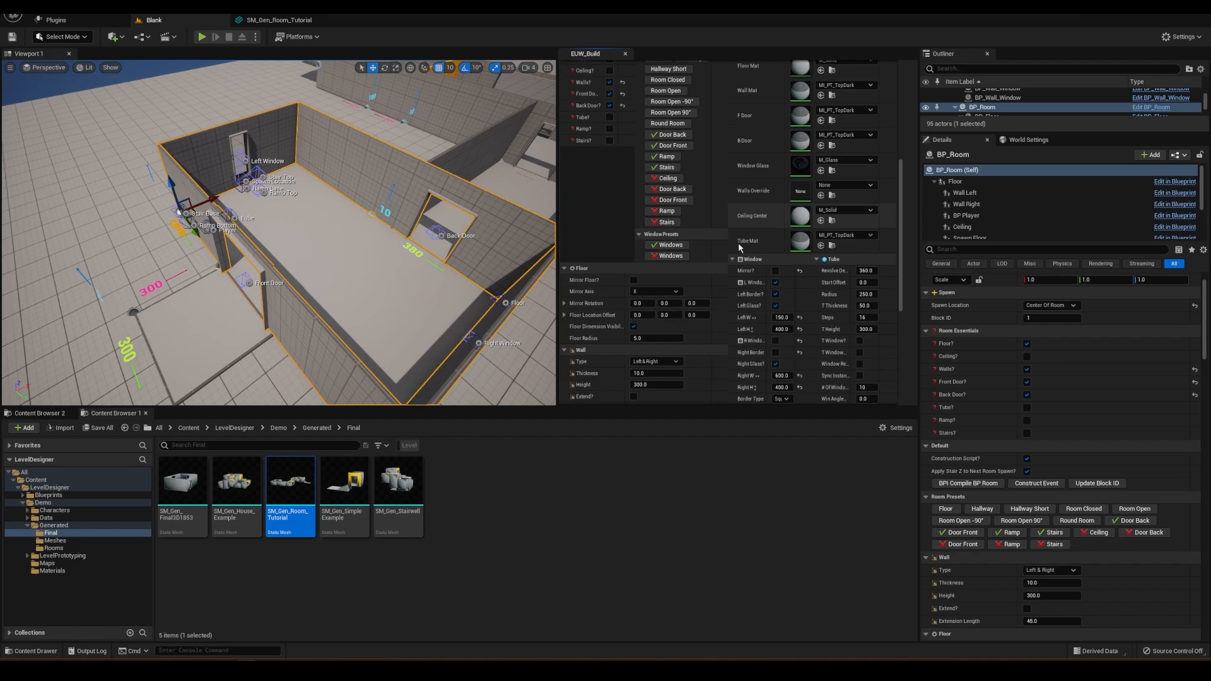
pyautogui.scroll(-5, 735, 257)
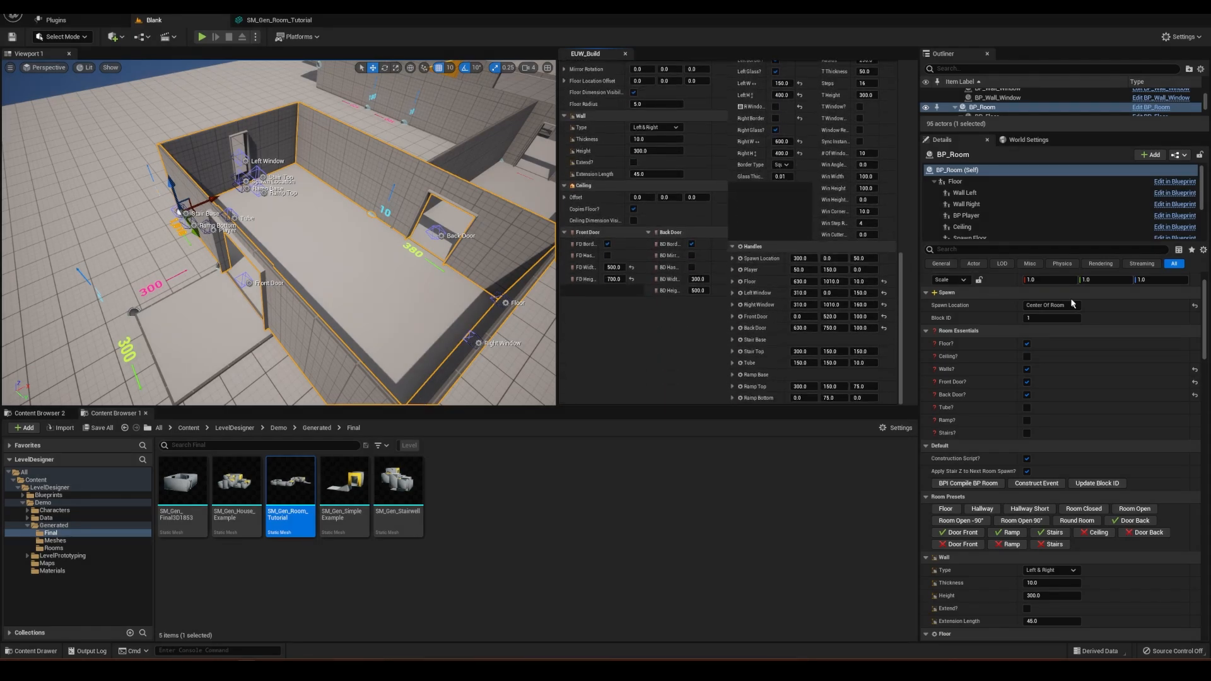
pyautogui.scroll(-15, 1071, 304)
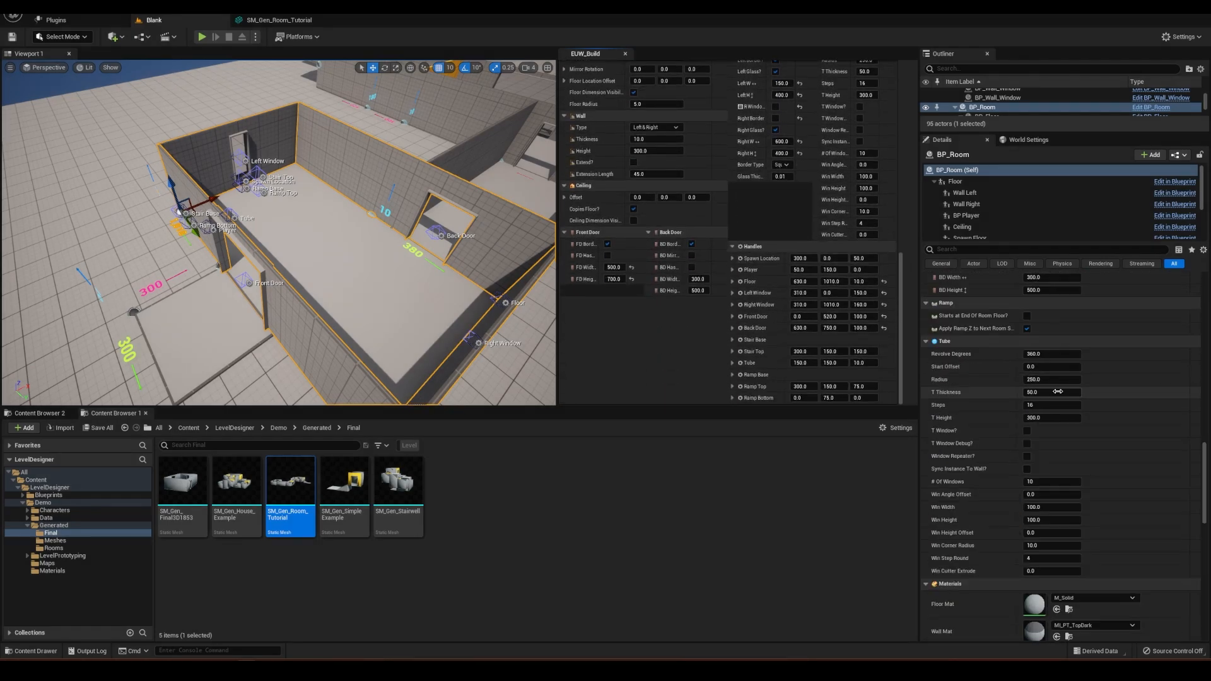
pyautogui.scroll(3, 1057, 392)
pyautogui.scroll(5, 809, 349)
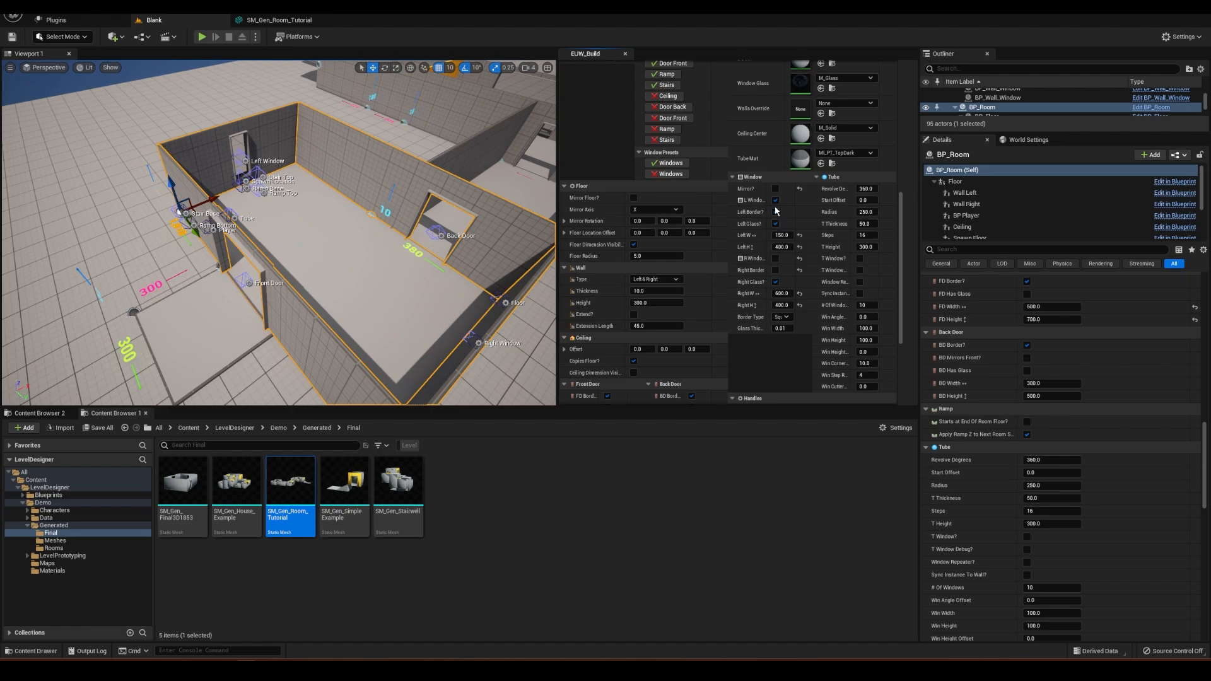
pyautogui.scroll(5, 821, 288)
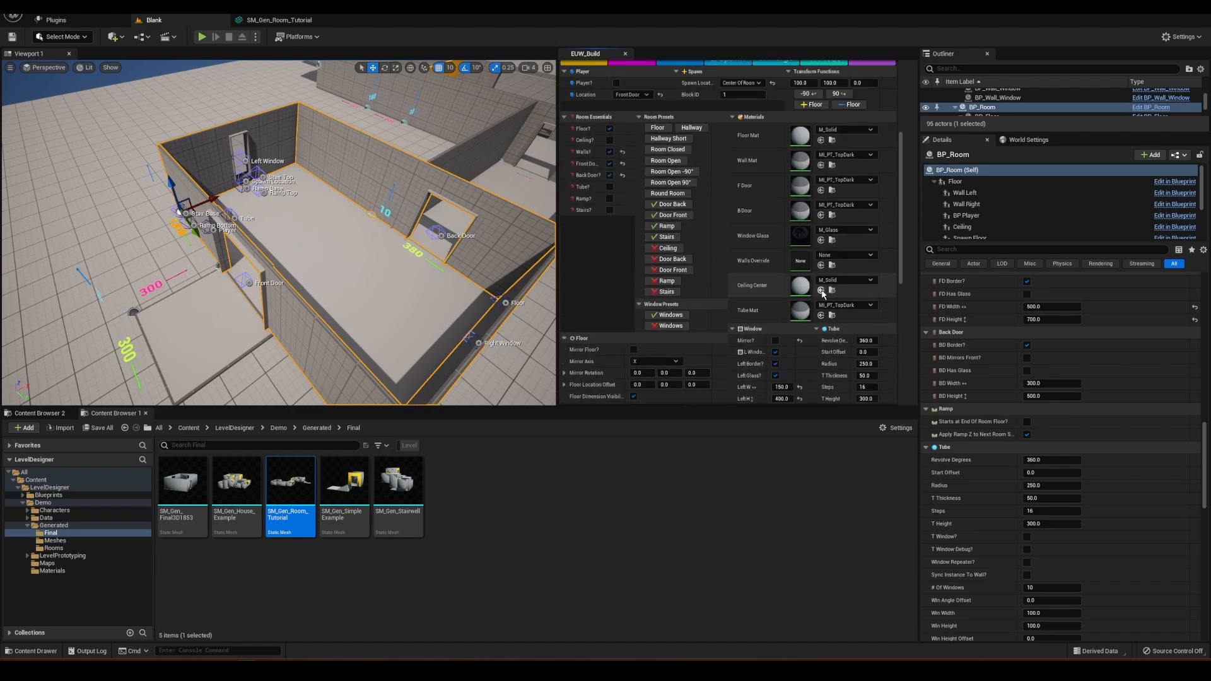
pyautogui.scroll(1, 823, 294)
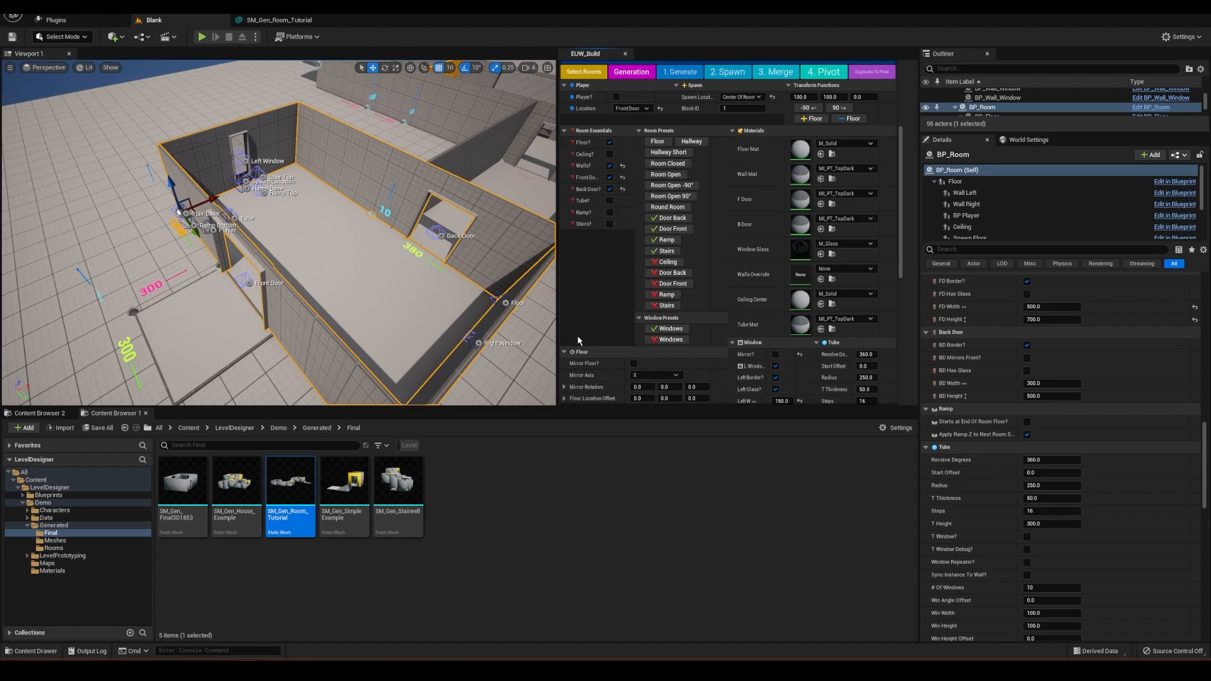
# Step: Try MI_PT_Red as the front BP_Room's Wall Mat and set it back to MI_PT_TopDark
pyautogui.moveTo(335, 197)
pyautogui.mouseDown(button='right')
pyautogui.moveTo(366, 203)
pyautogui.moveTo(335, 198)
pyautogui.mouseUp(button='right')
pyautogui.click(845, 169)
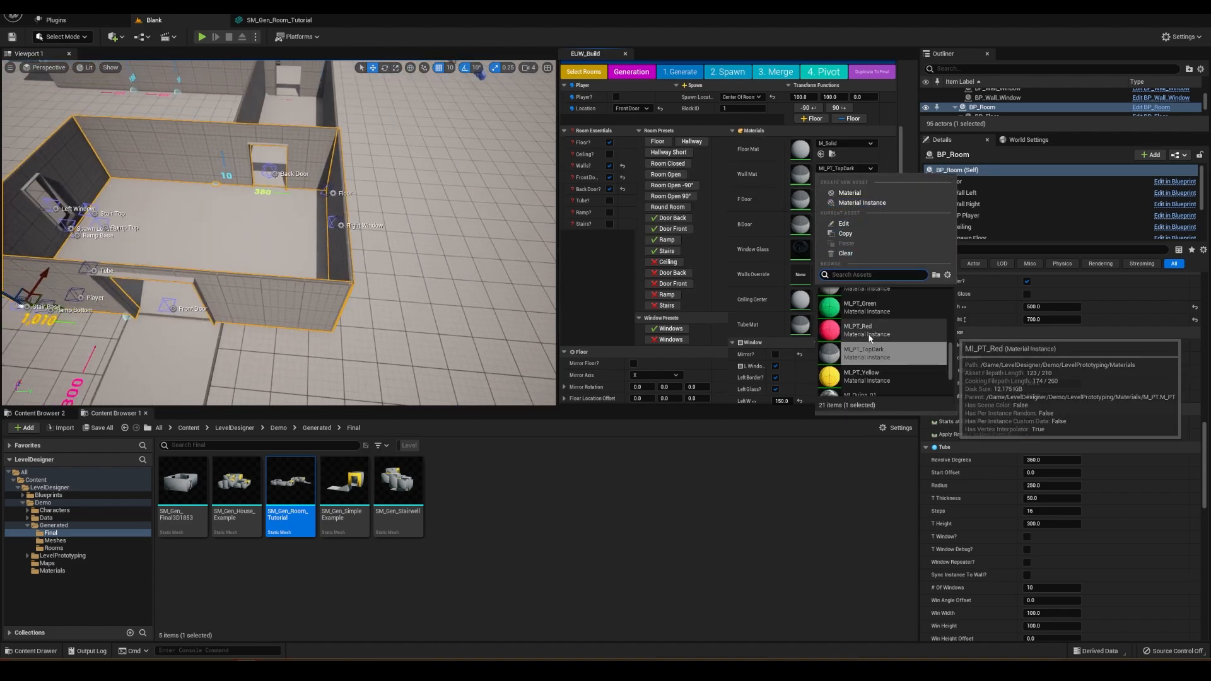
pyautogui.click(851, 331)
pyautogui.click(848, 170)
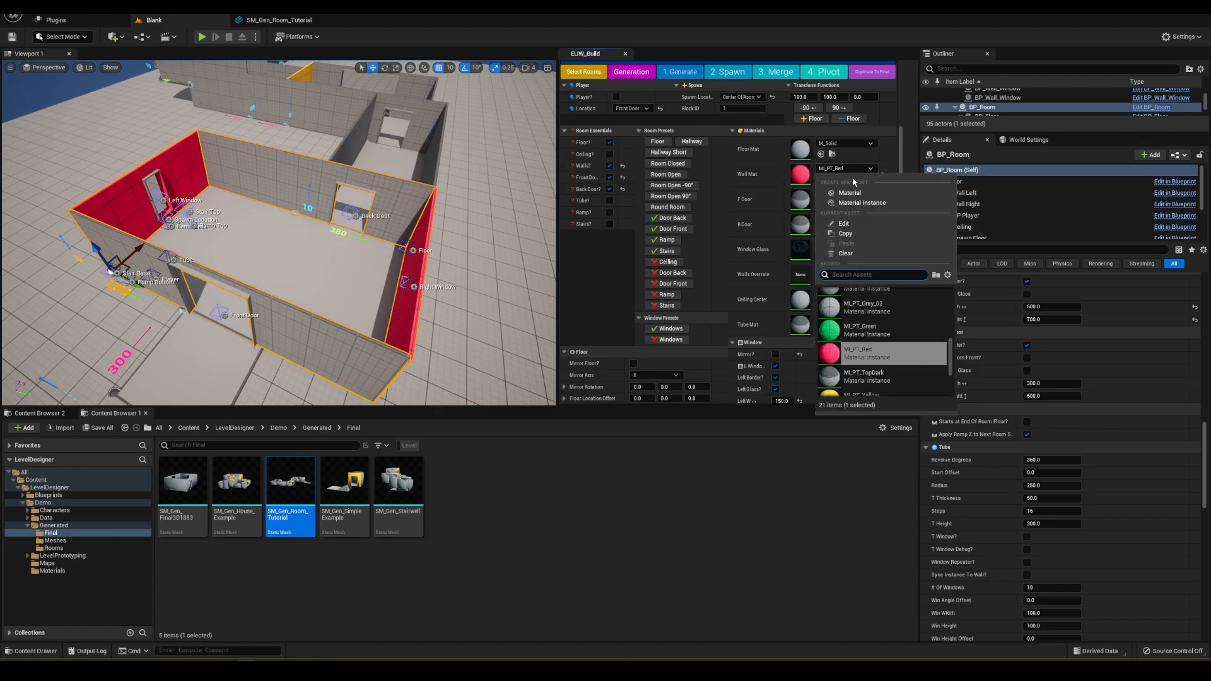
pyautogui.click(851, 378)
# Step: Set the front BP_Room's Wall Mat to MI_PT_Green and its F Door material to MI_PT_Yellow
pyautogui.click(842, 169)
pyautogui.click(848, 307)
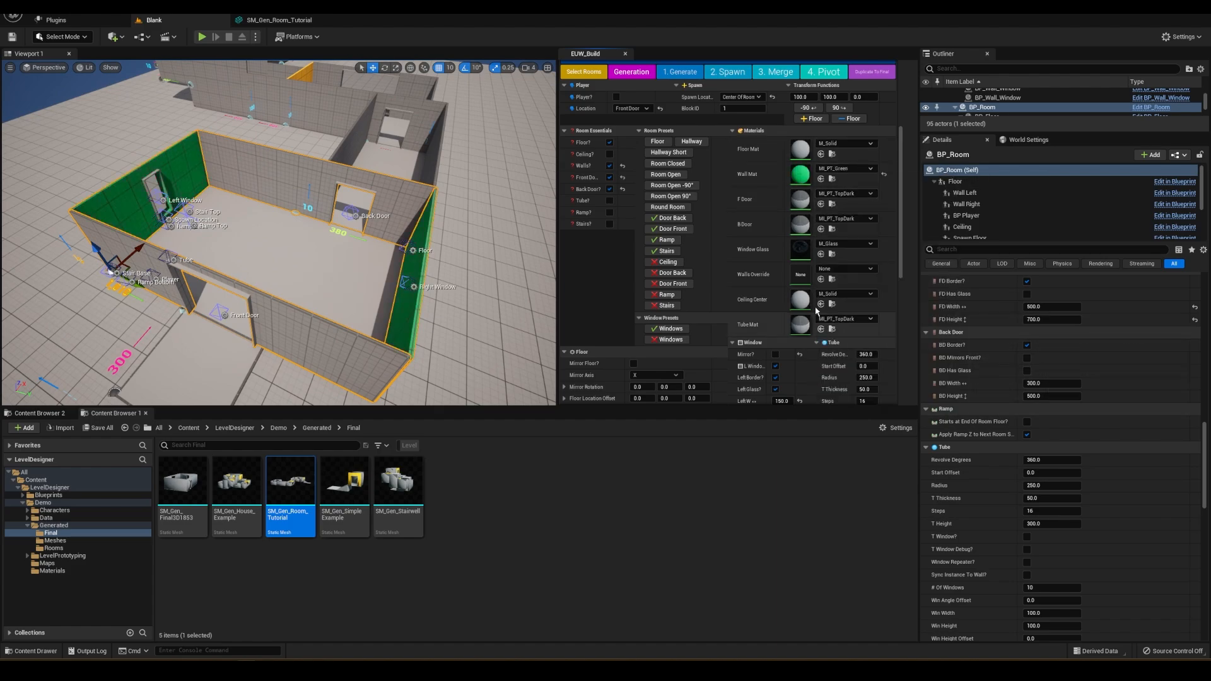
pyautogui.click(845, 194)
pyautogui.click(869, 383)
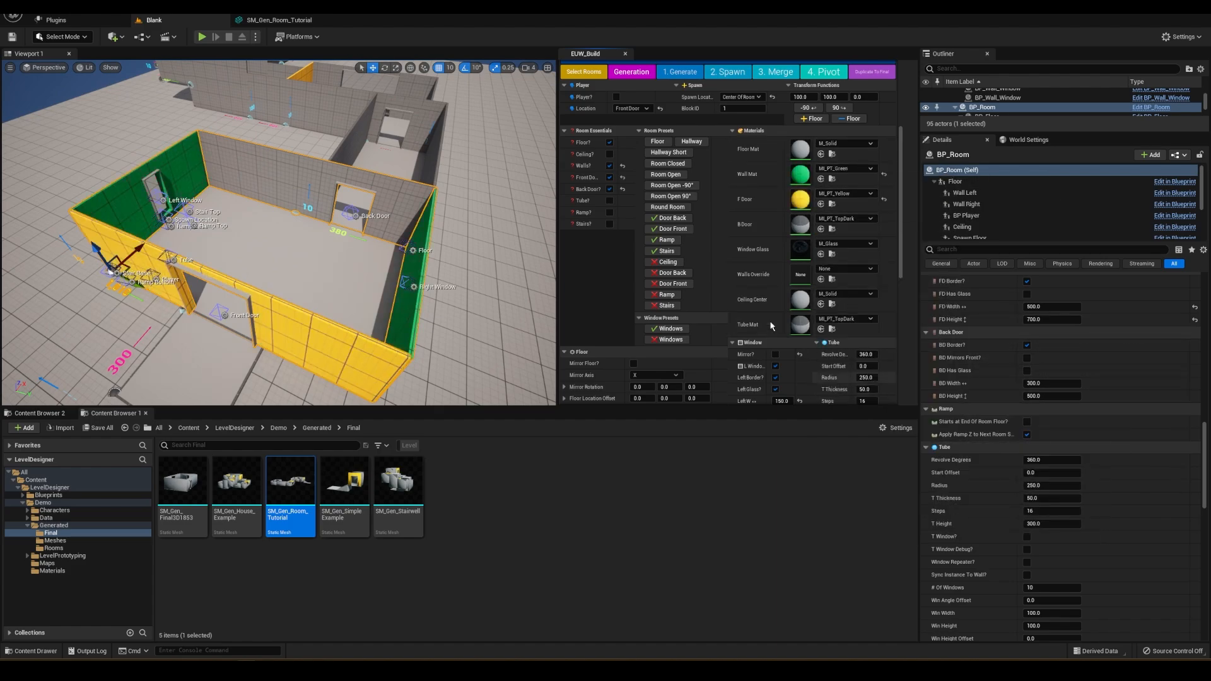
# Step: Set the front BP_Room's B Door material to MI_PT_Blue
pyautogui.click(845, 218)
pyautogui.scroll(2, 881, 409)
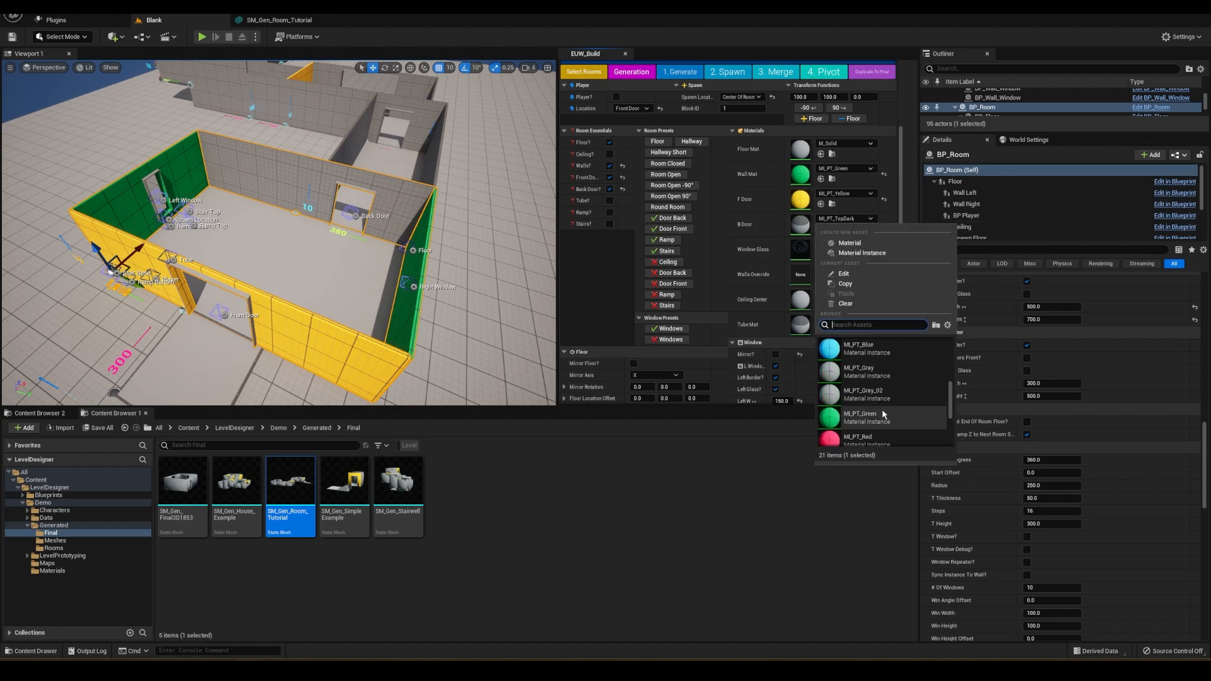
pyautogui.click(870, 350)
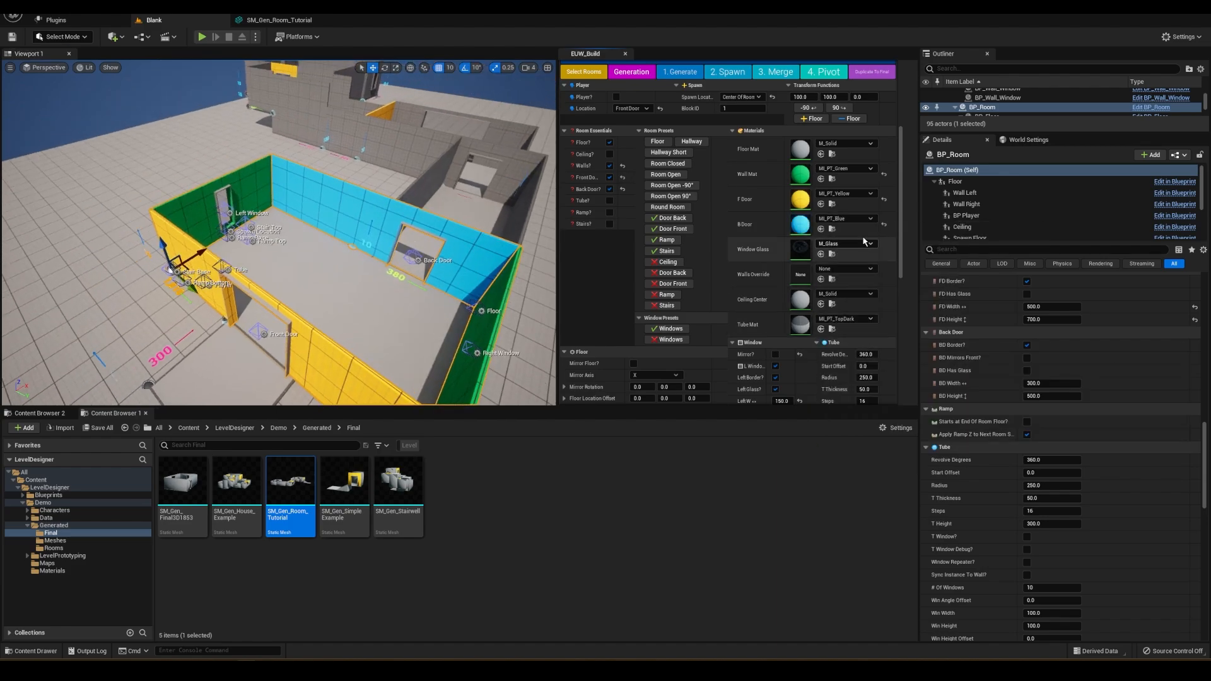
# Step: Try MI_PT_Green as the front BP_Room's Walls Override and reset the override to None
pyautogui.click(845, 268)
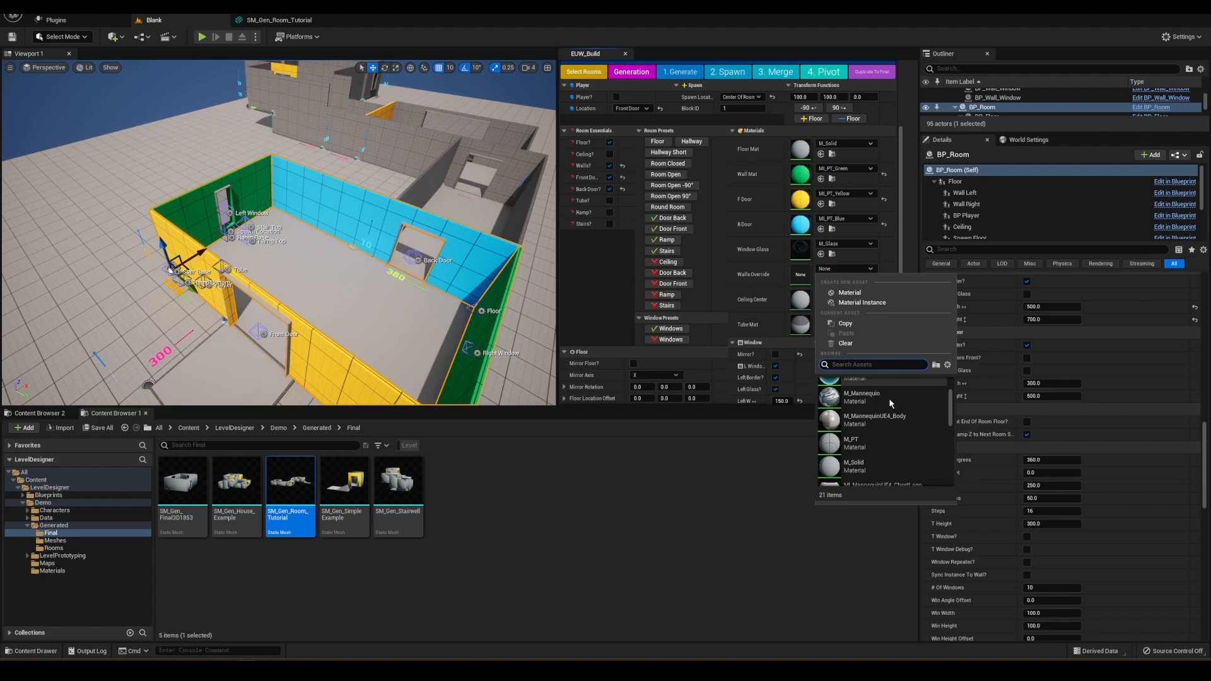
pyautogui.write('pt_')
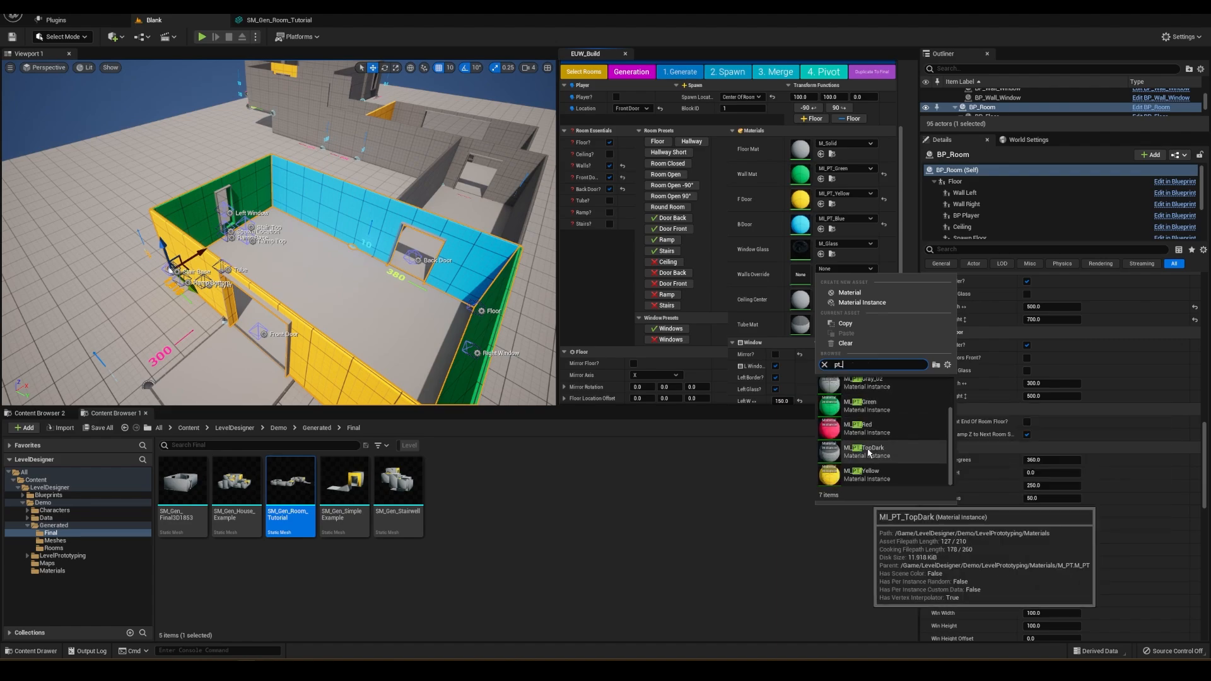
pyautogui.click(832, 404)
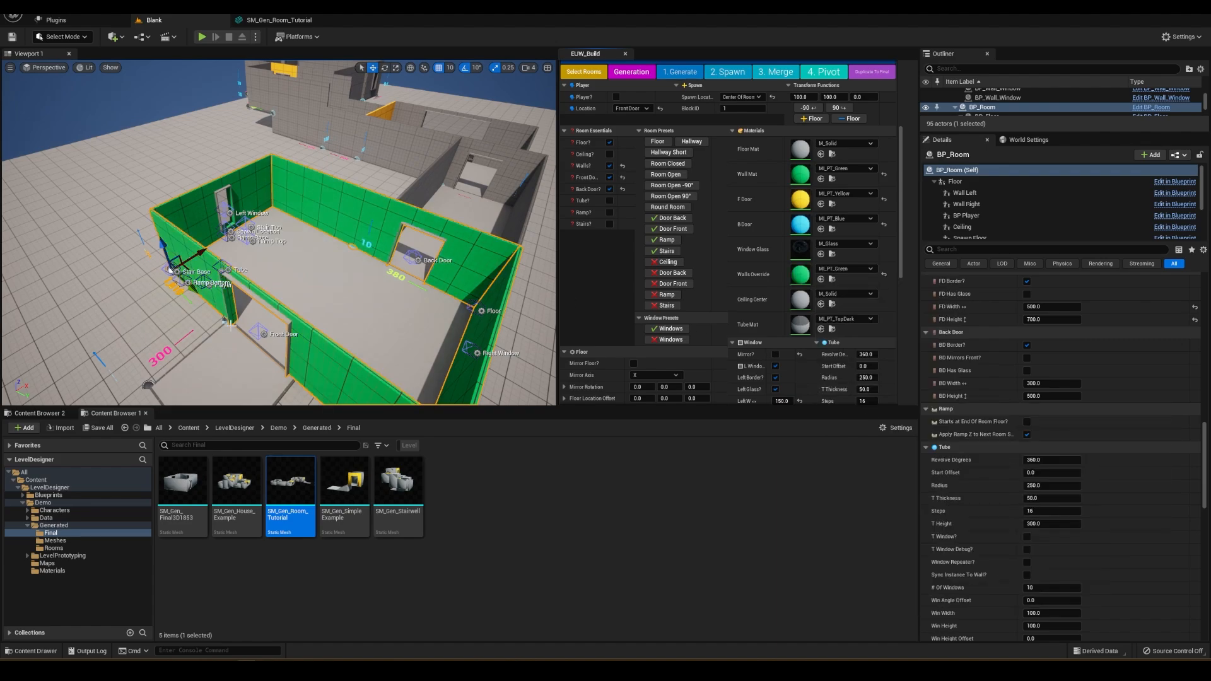
pyautogui.click(883, 275)
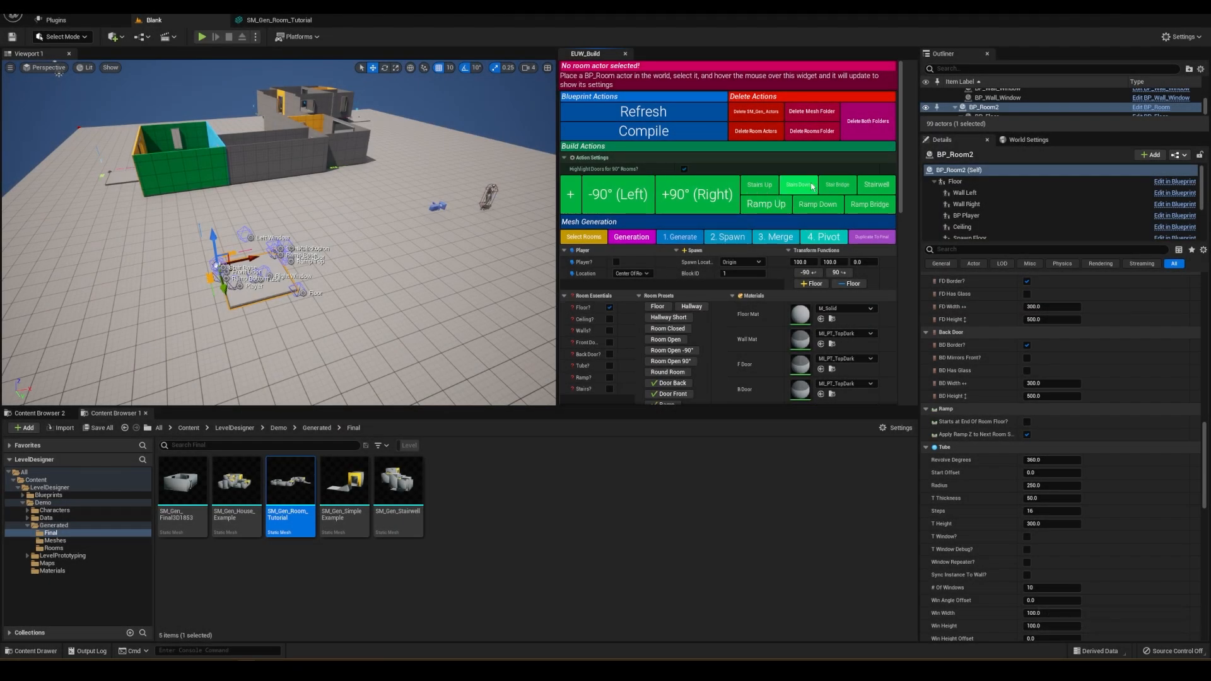
# Step: Extend the new BP_Room floor with ramp pieces, finishing with a Ramp Down section
pyautogui.click(817, 203)
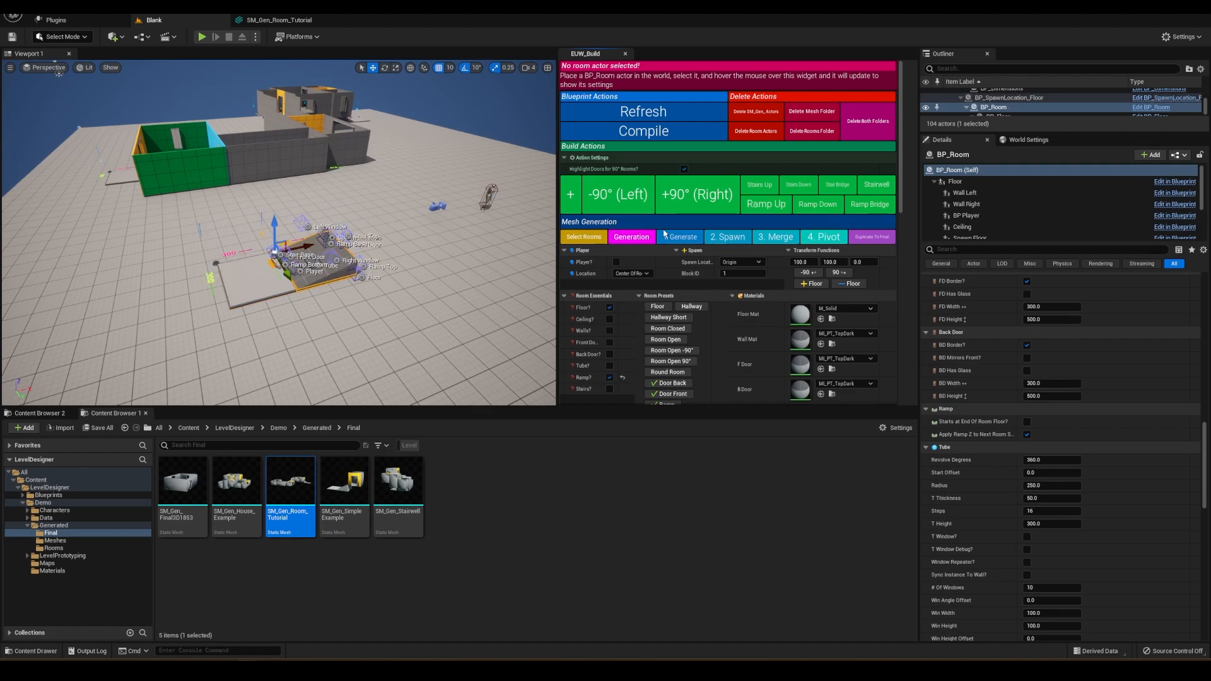
pyautogui.click(817, 204)
pyautogui.moveTo(403, 246); pyautogui.dragTo(316, 240, button='right')
# Step: Duplicate the starting BP_Room floor beside the ramps and build stairs up, a raised platform and stairs down from the copy
pyautogui.click(177, 224)
pyautogui.keyDown('alt'); pyautogui.moveTo(147, 216); pyautogui.dragTo(80, 295); pyautogui.keyUp('alt')
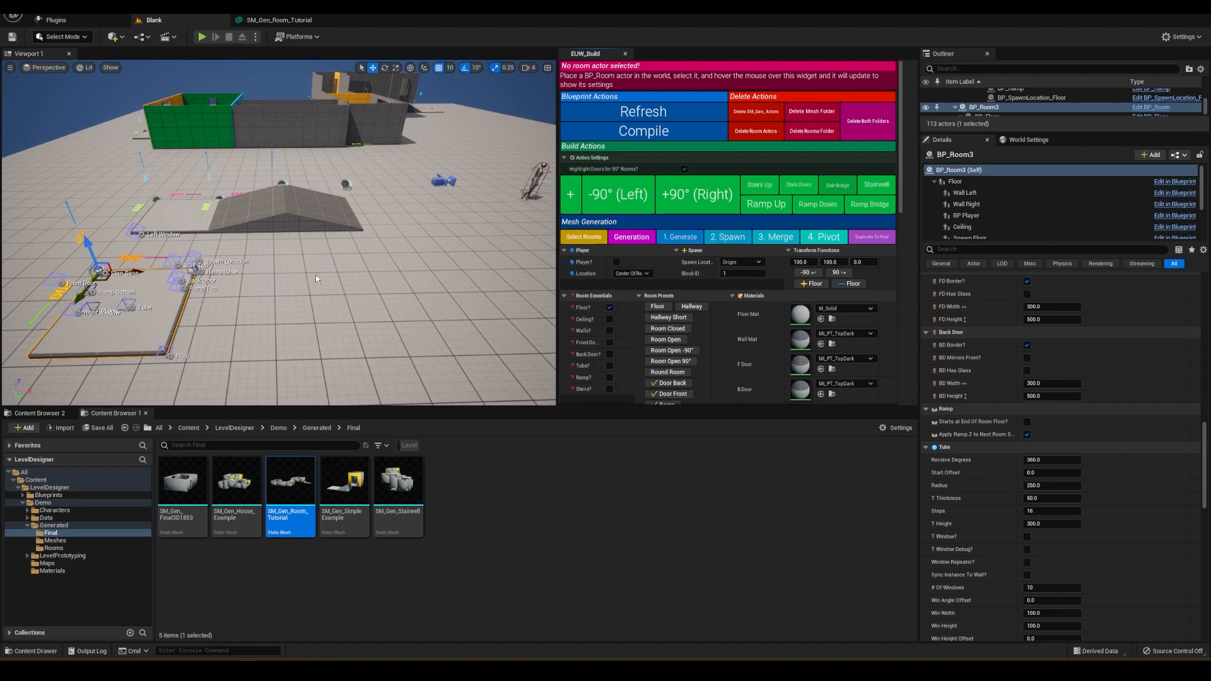
pyautogui.moveTo(316, 275); pyautogui.dragTo(272, 265, button='right')
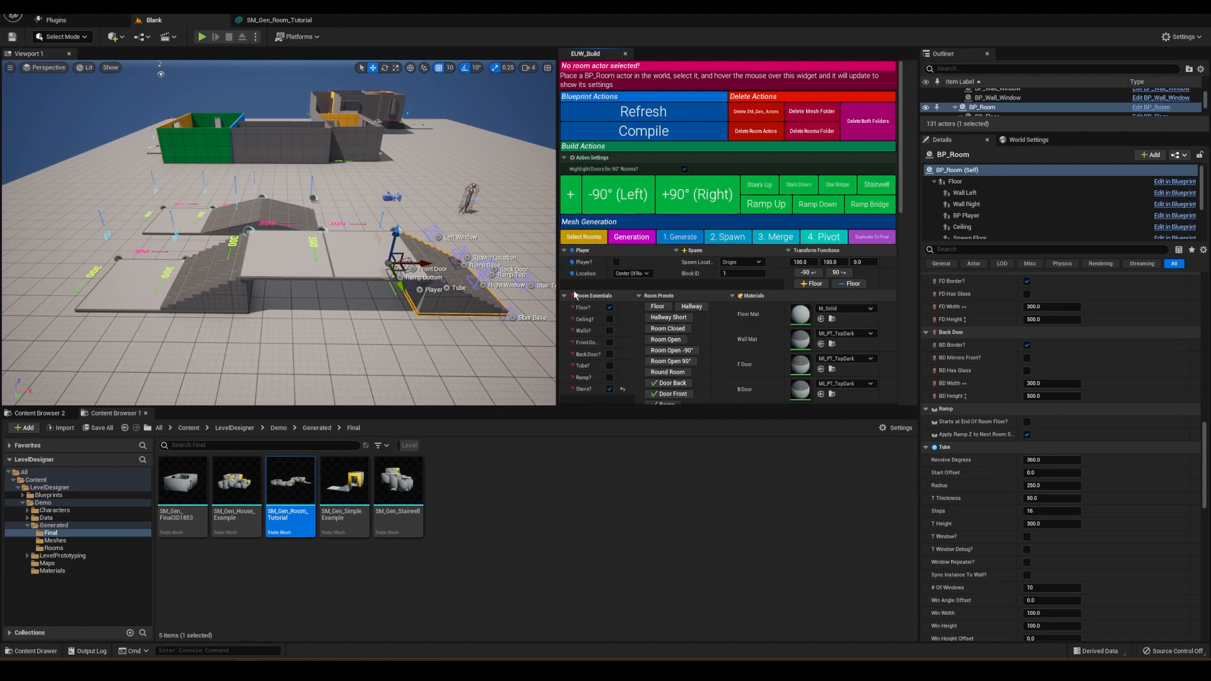
pyautogui.moveTo(278, 265); pyautogui.dragTo(271, 265, button='right')
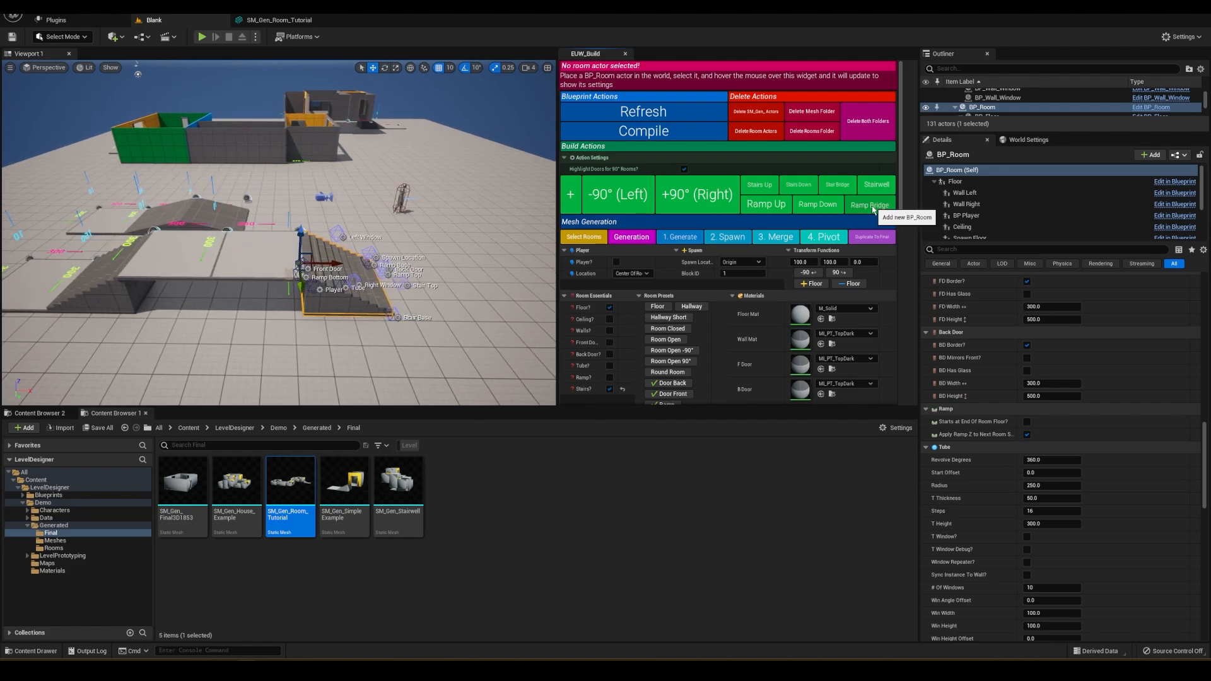
# Step: Add a Ramp Bridge after the raised stair section and build a Stairwell from a separate BP_Room floor
pyautogui.click(870, 205)
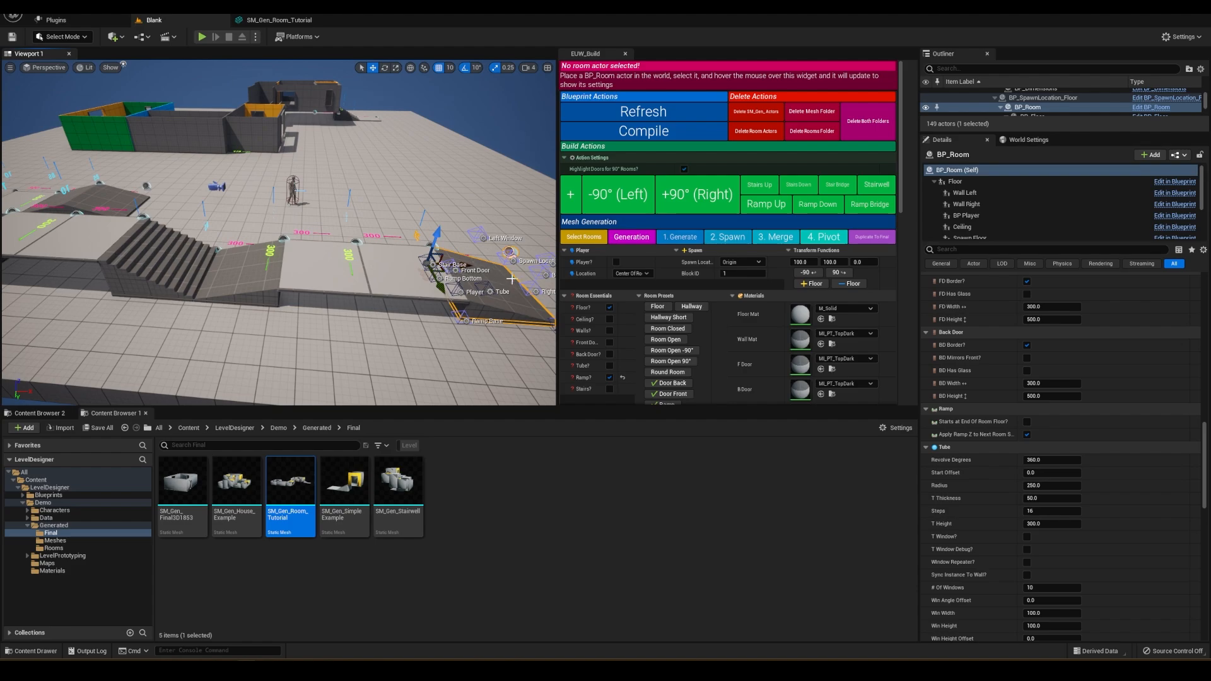
pyautogui.moveTo(326, 224); pyautogui.dragTo(400, 265, button='right')
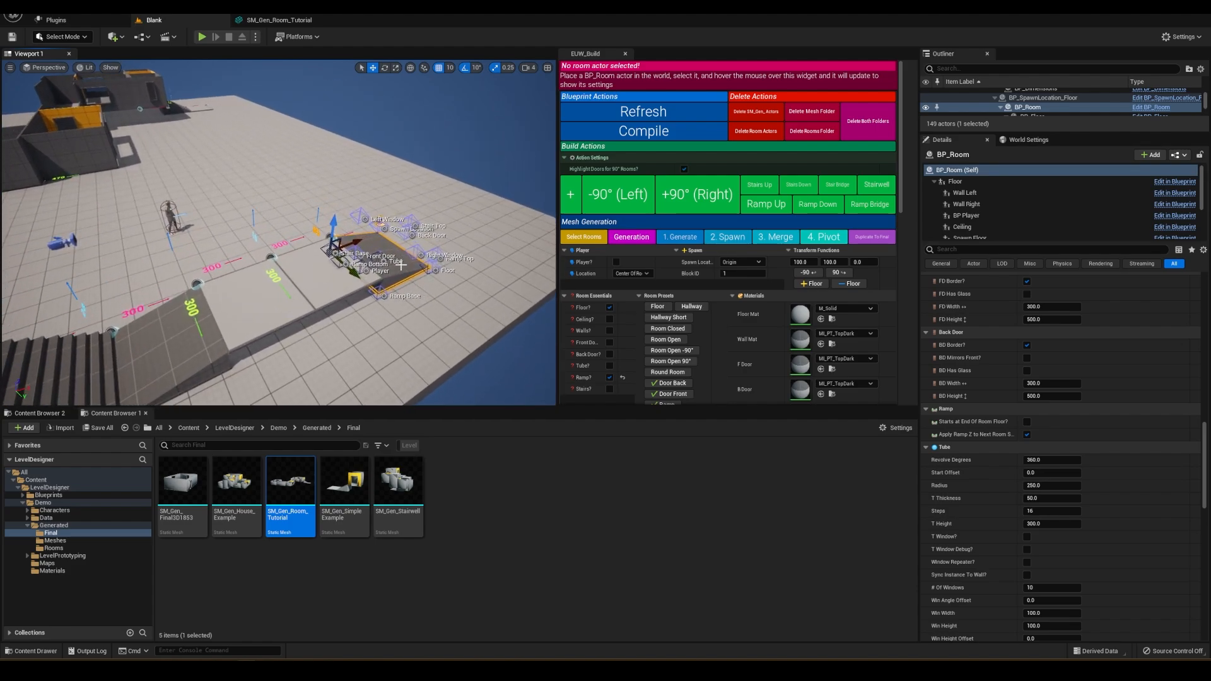
pyautogui.click(258, 290)
pyautogui.click(875, 185)
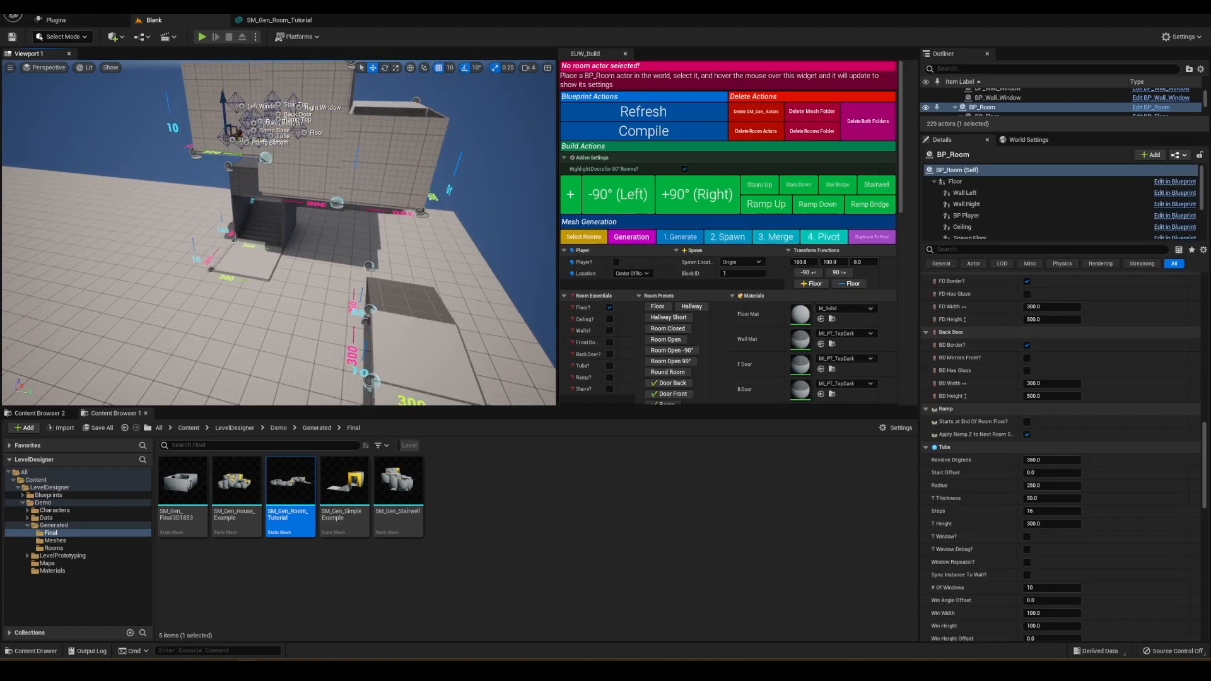
pyautogui.moveTo(278, 233); pyautogui.dragTo(429, 265, button='right')
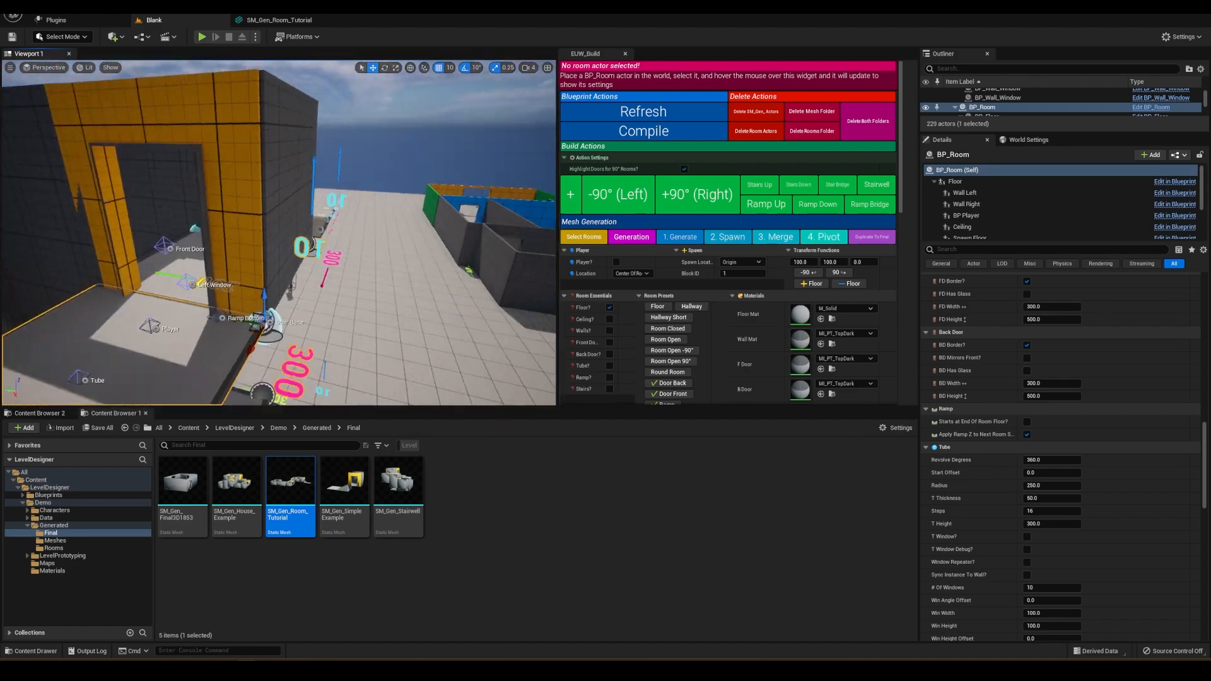
pyautogui.moveTo(190, 251); pyautogui.dragTo(101, 294, button='right')
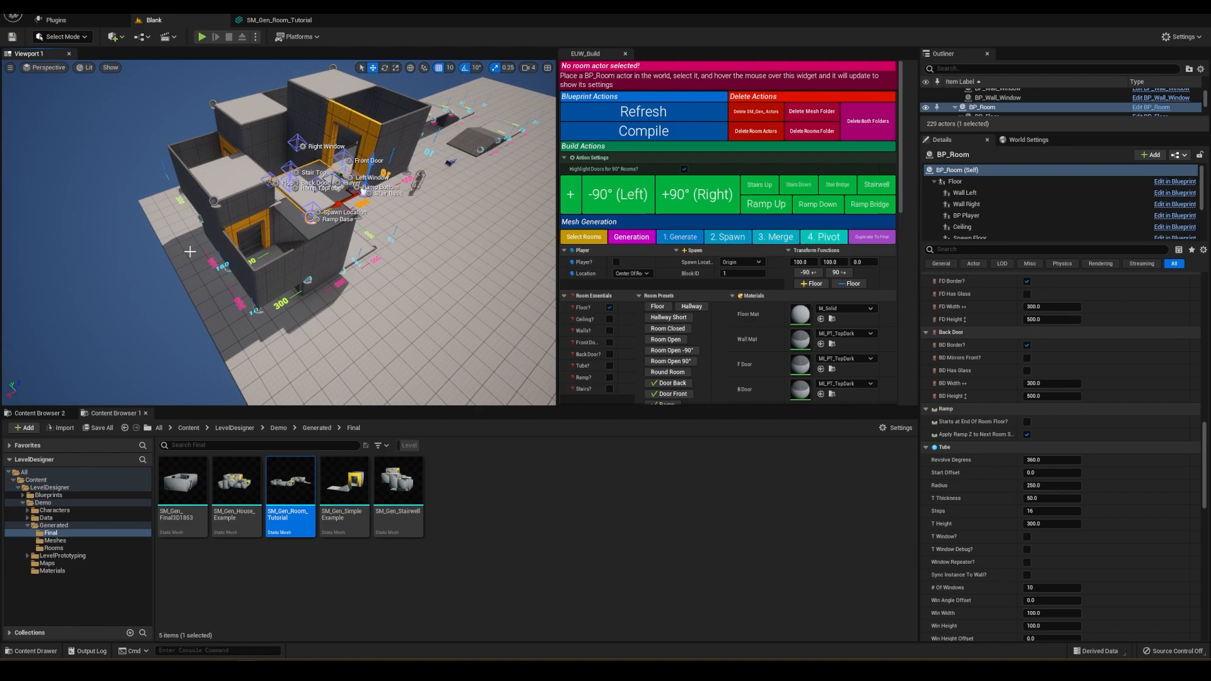
# Step: Open EUW_Build from the Demo folder and examine its Build Actions event graph, including Add Stair Bridge and Add Ramp Bridge
pyautogui.click(42, 503)
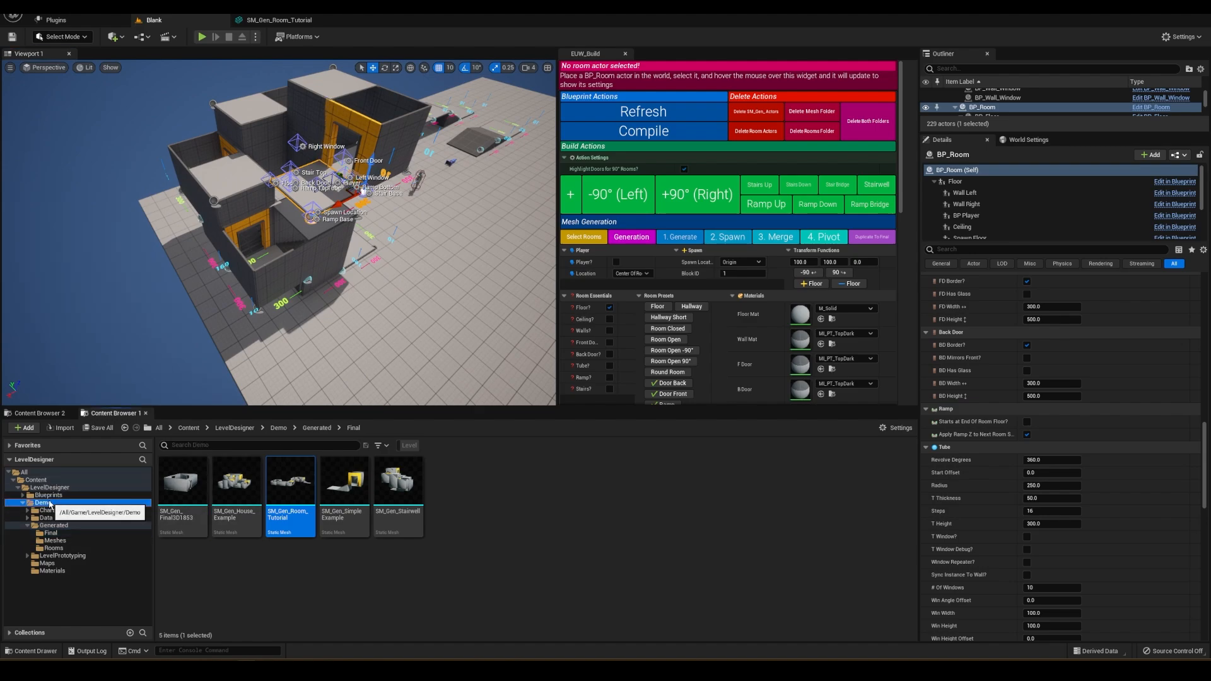
pyautogui.doubleClick(613, 482)
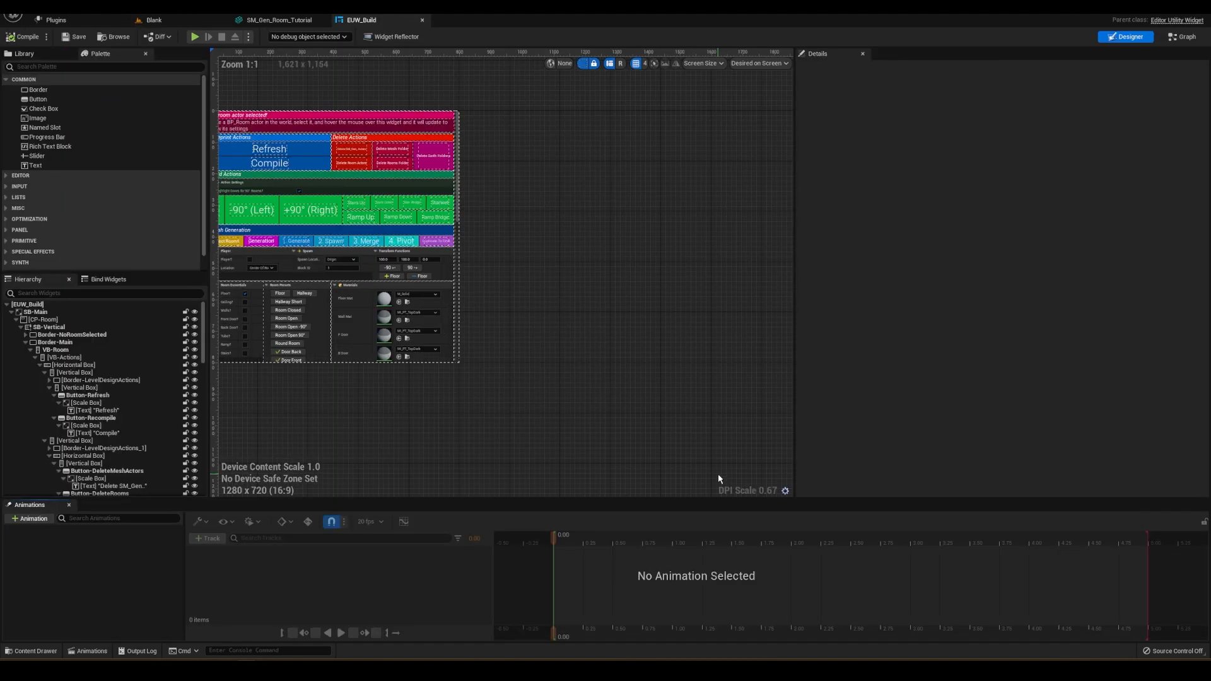
pyautogui.click(1202, 39)
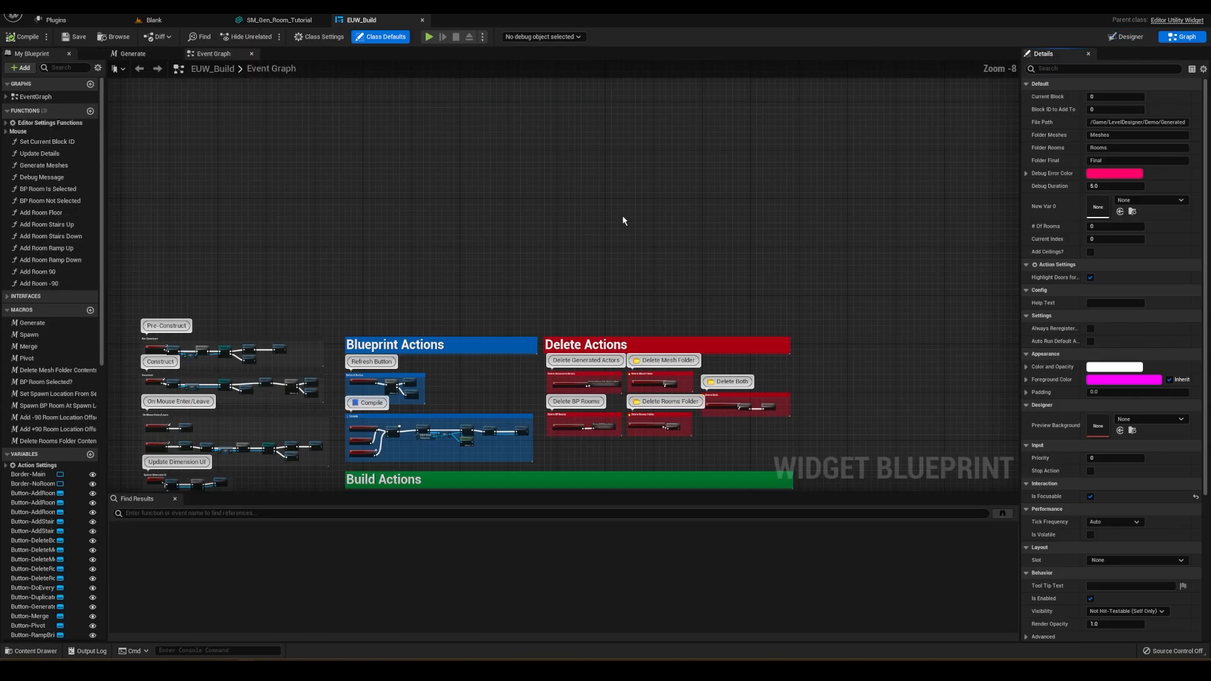
pyautogui.scroll(7, 273, 251)
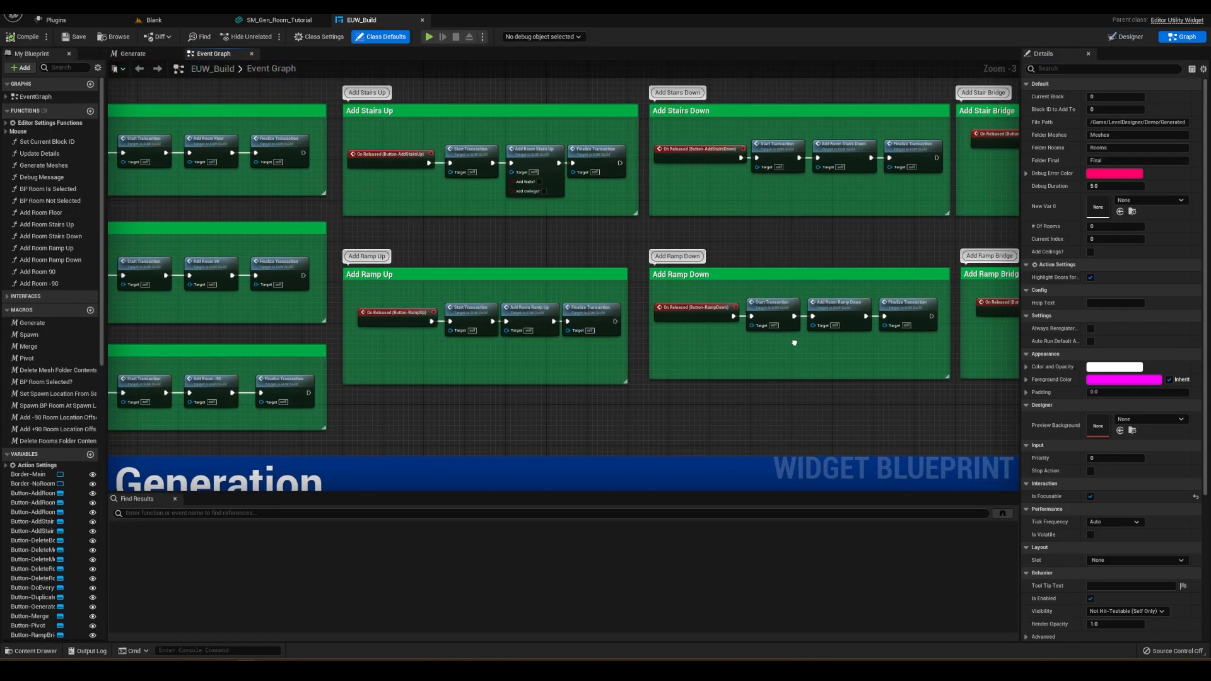
pyautogui.moveTo(794, 342); pyautogui.dragTo(543, 327, button='right')
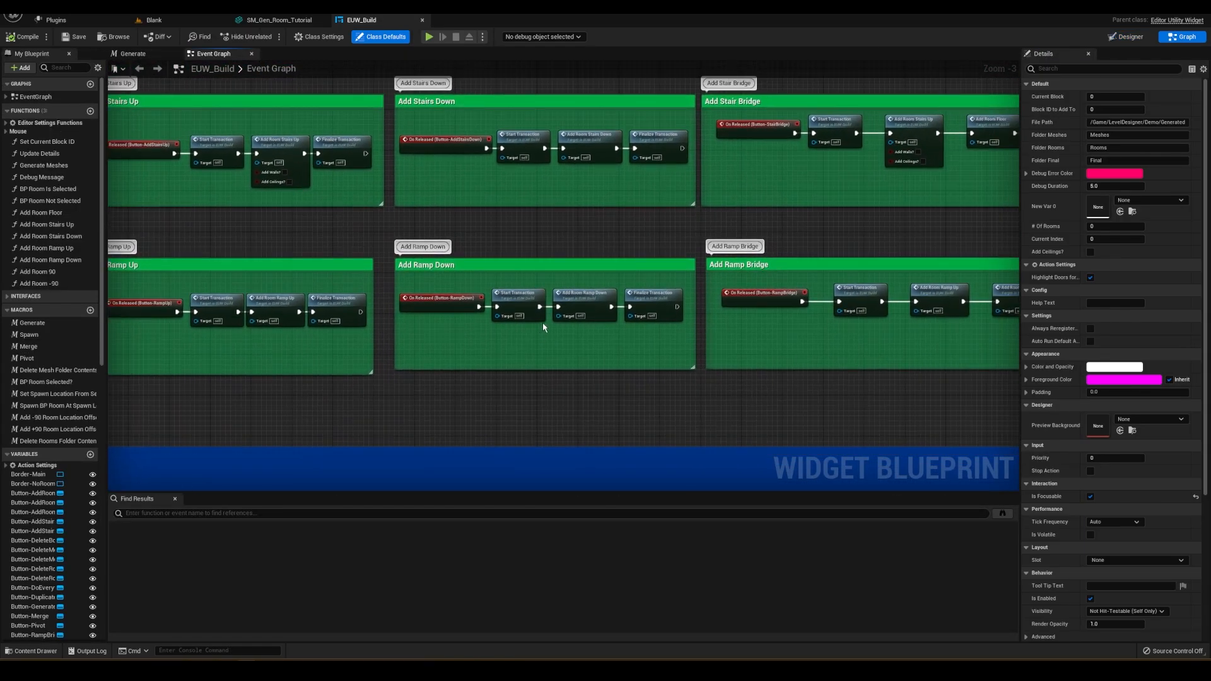
pyautogui.moveTo(770, 186); pyautogui.dragTo(161, 232, button='right')
pyautogui.moveTo(654, 243); pyautogui.dragTo(555, 244, button='right')
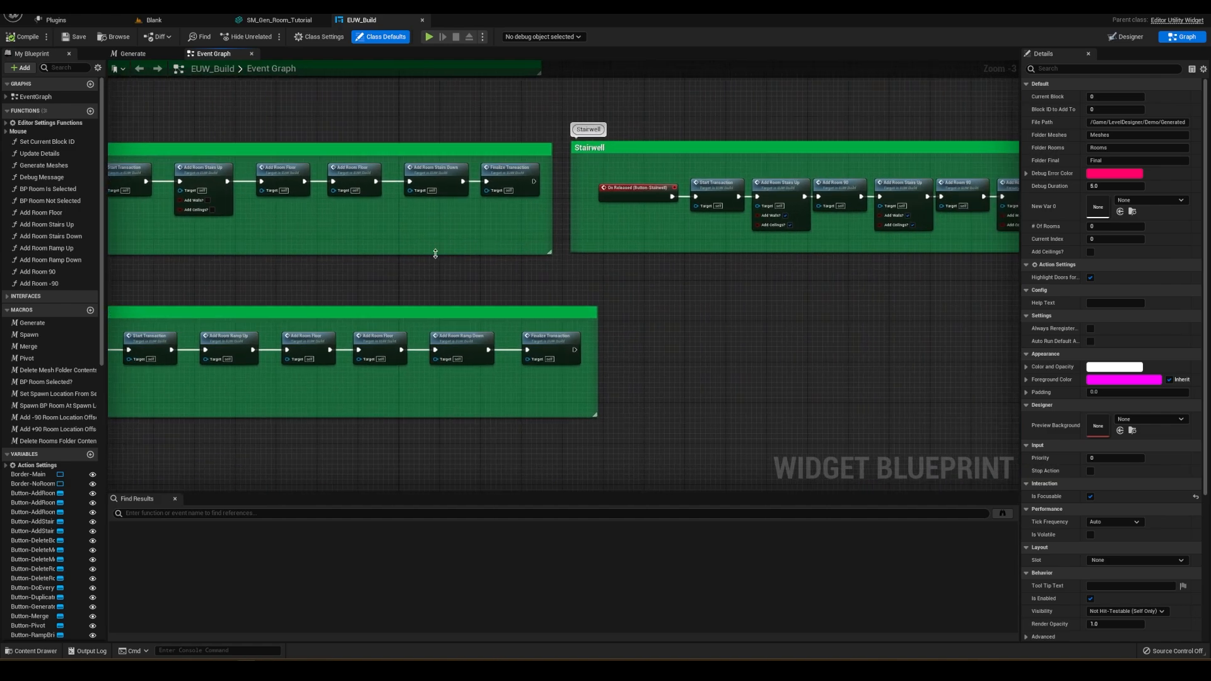
pyautogui.moveTo(257, 223); pyautogui.dragTo(572, 266, button='right')
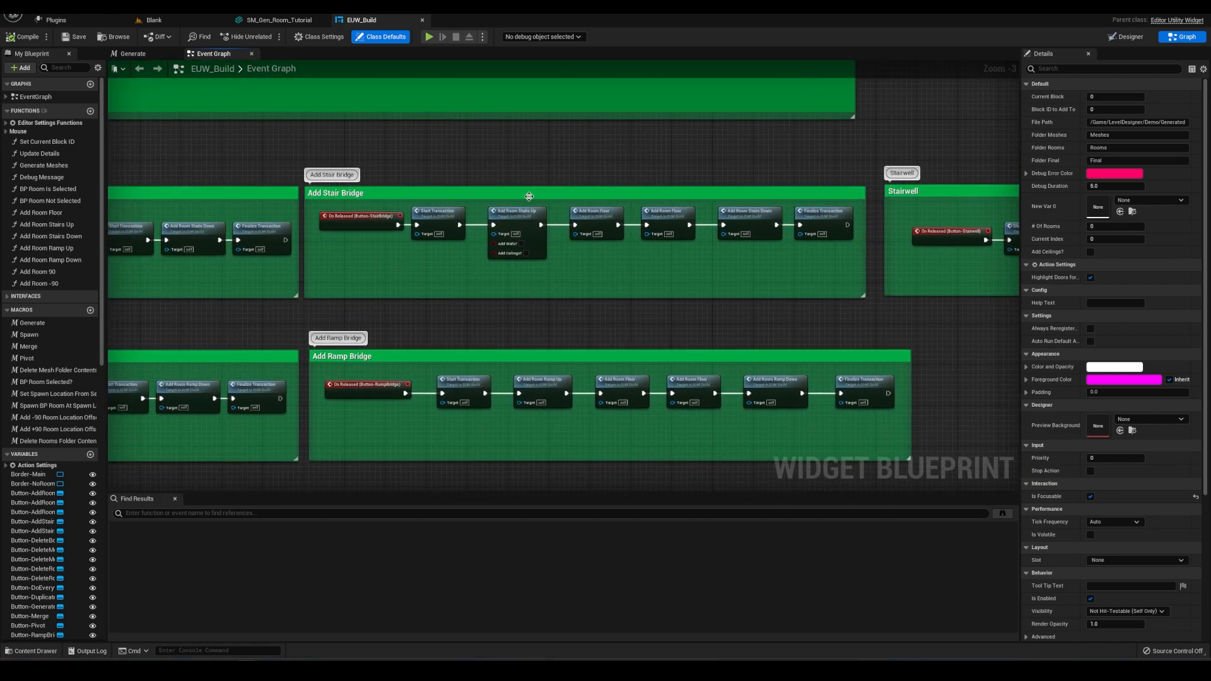
pyautogui.moveTo(477, 245); pyautogui.dragTo(842, 252, button='right')
pyautogui.scroll(-5, 179, 272)
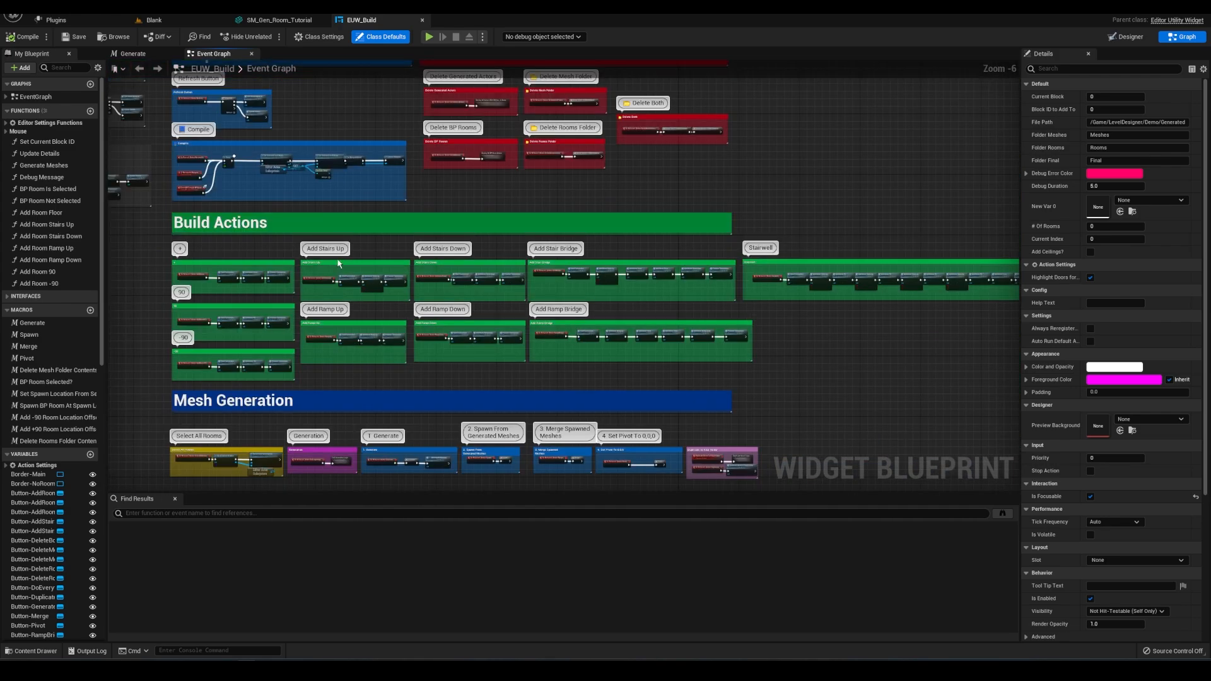
# Step: Inspect the node chain inside the Add Room Stairs Up function and return to the Event Graph
pyautogui.scroll(6, 179, 272)
pyautogui.doubleClick(455, 284)
pyautogui.moveTo(455, 283); pyautogui.dragTo(588, 135, button='right')
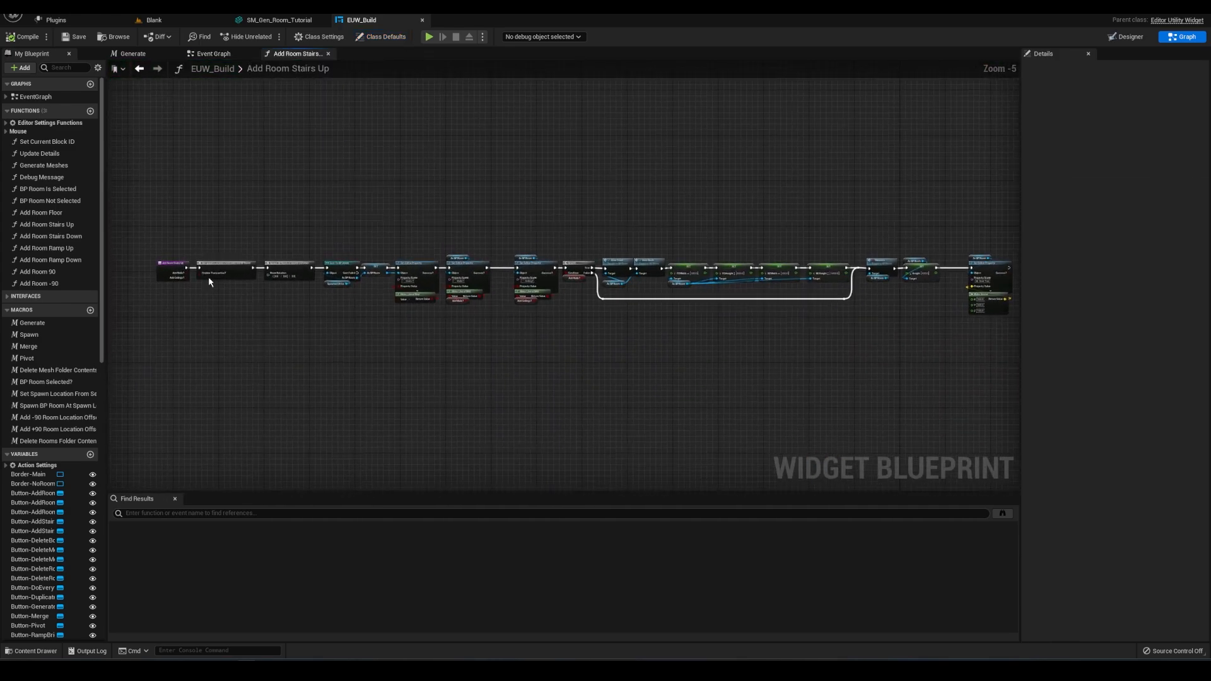
pyautogui.moveTo(928, 348); pyautogui.dragTo(292, 322, button='right')
pyautogui.hotkey('alt', 'Left')
pyautogui.scroll(-5, 749, 345)
# Step: Examine the Stairwell action's sequence of Add Room Stairs Up and Add Room 90 nodes, and close the open asset editors
pyautogui.moveTo(698, 336); pyautogui.dragTo(444, 322, button='right')
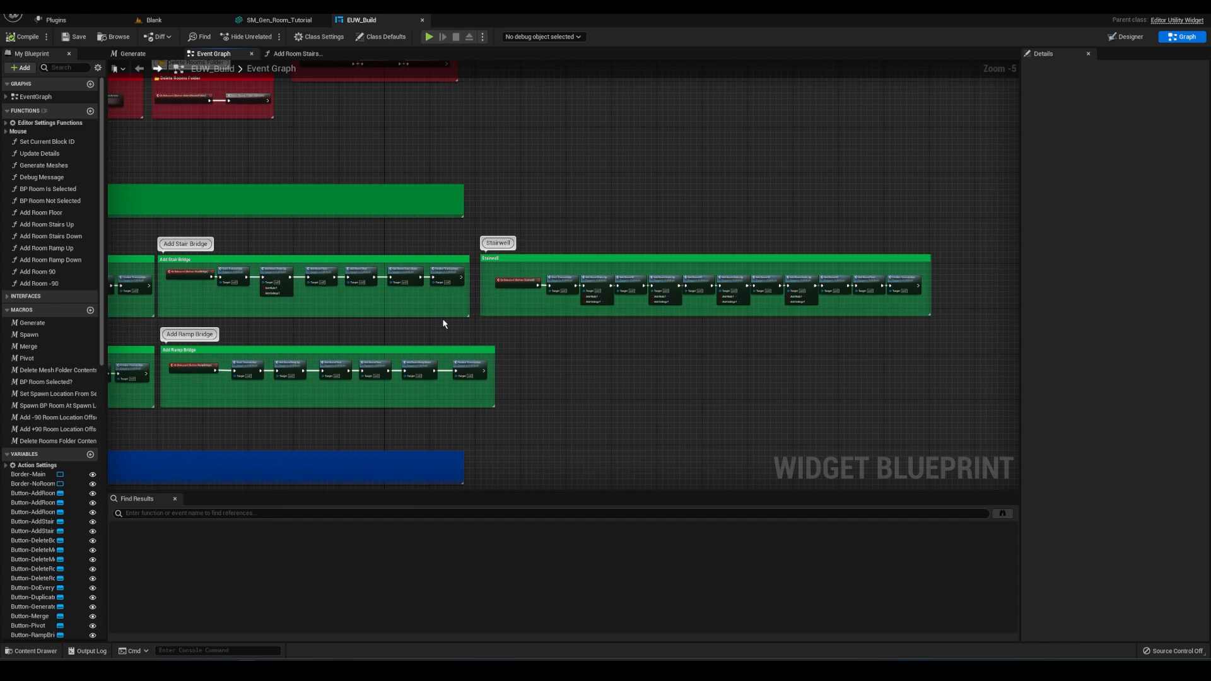
pyautogui.scroll(5, 588, 319)
pyautogui.moveTo(588, 319); pyautogui.dragTo(483, 325, button='right')
pyautogui.moveTo(443, 270); pyautogui.dragTo(231, 266, button='right')
pyautogui.scroll(-1, 231, 266)
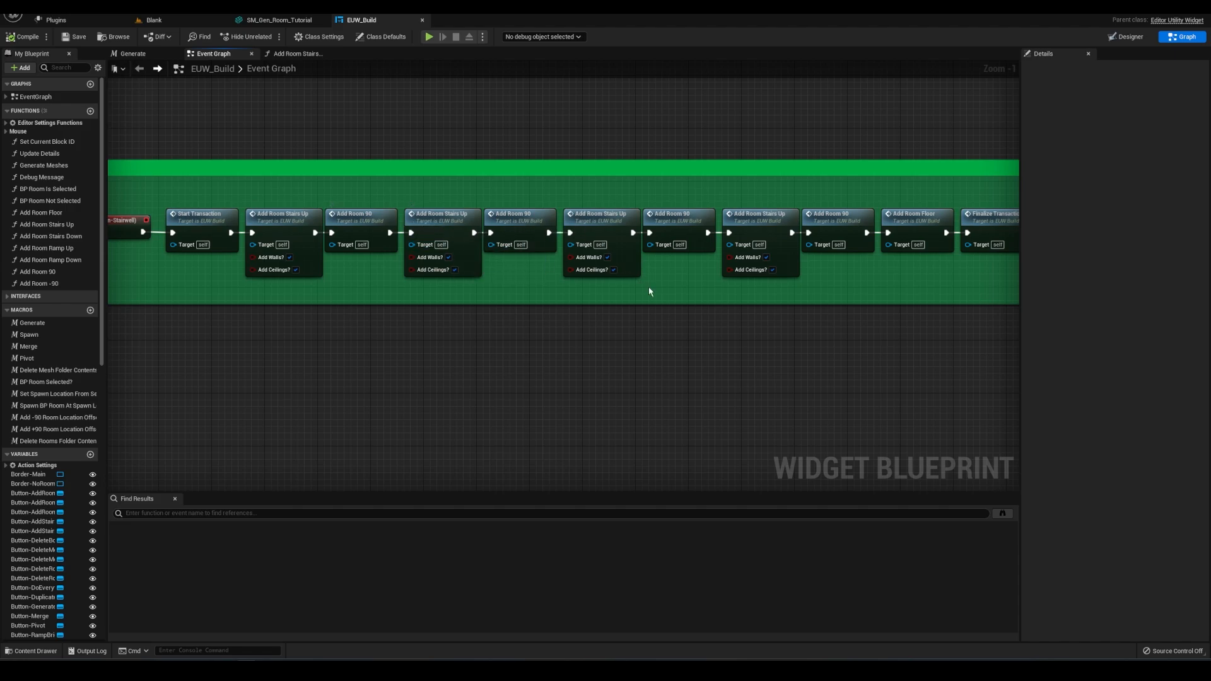
pyautogui.scroll(-5, 650, 291)
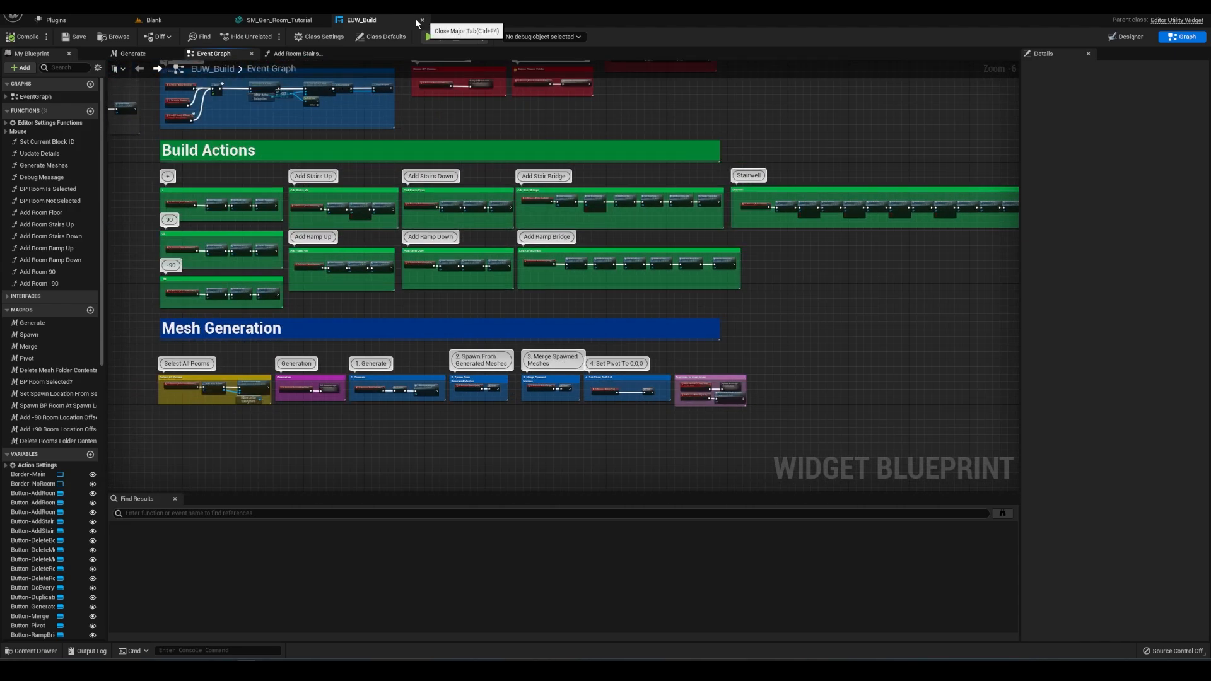
pyautogui.click(421, 21)
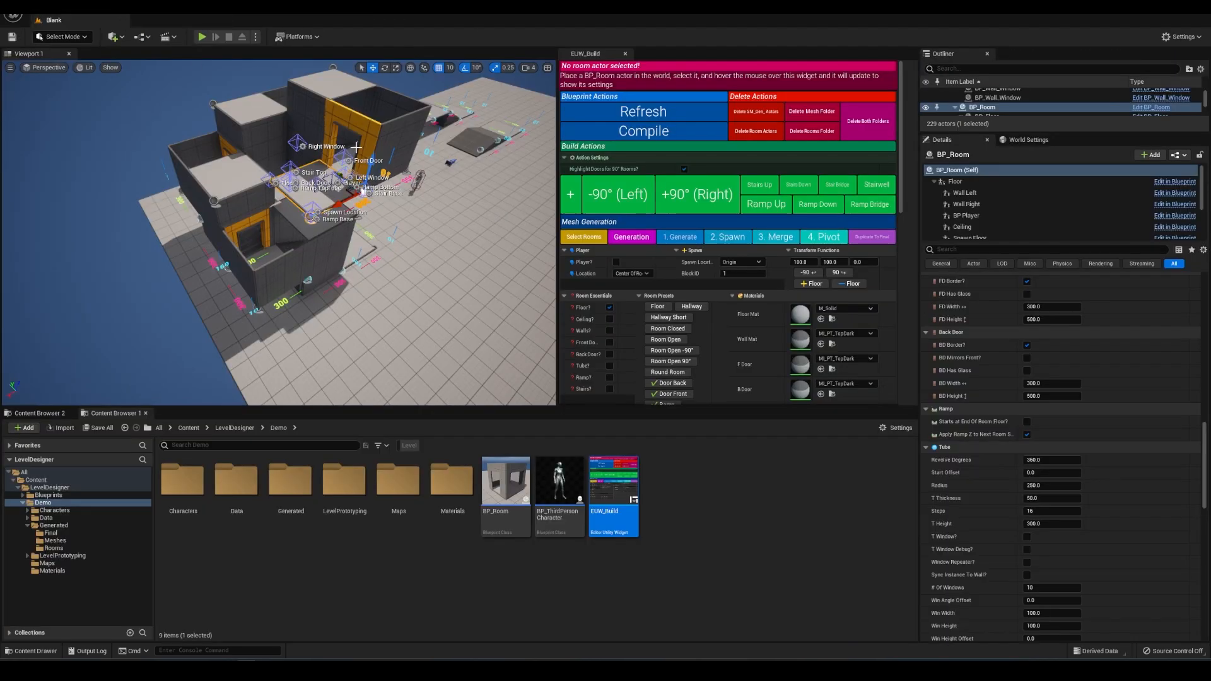
# Step: Remove the demonstration stairwell, ramp and stair pieces from the level, keeping the original coloured room layout
pyautogui.moveTo(225, 256)
pyautogui.mouseDown(button='right')
pyautogui.moveTo(271, 260)
pyautogui.moveTo(281, 283)
pyautogui.moveTo(226, 256)
pyautogui.mouseUp(button='right')
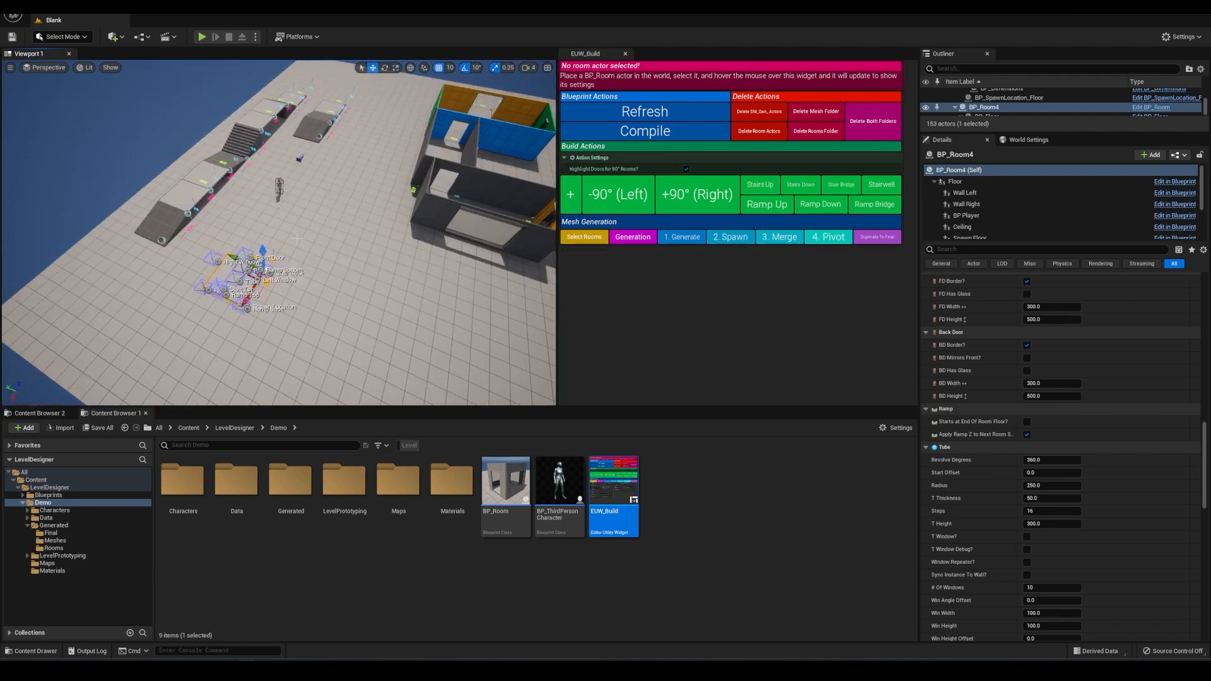
pyautogui.moveTo(675, 177)
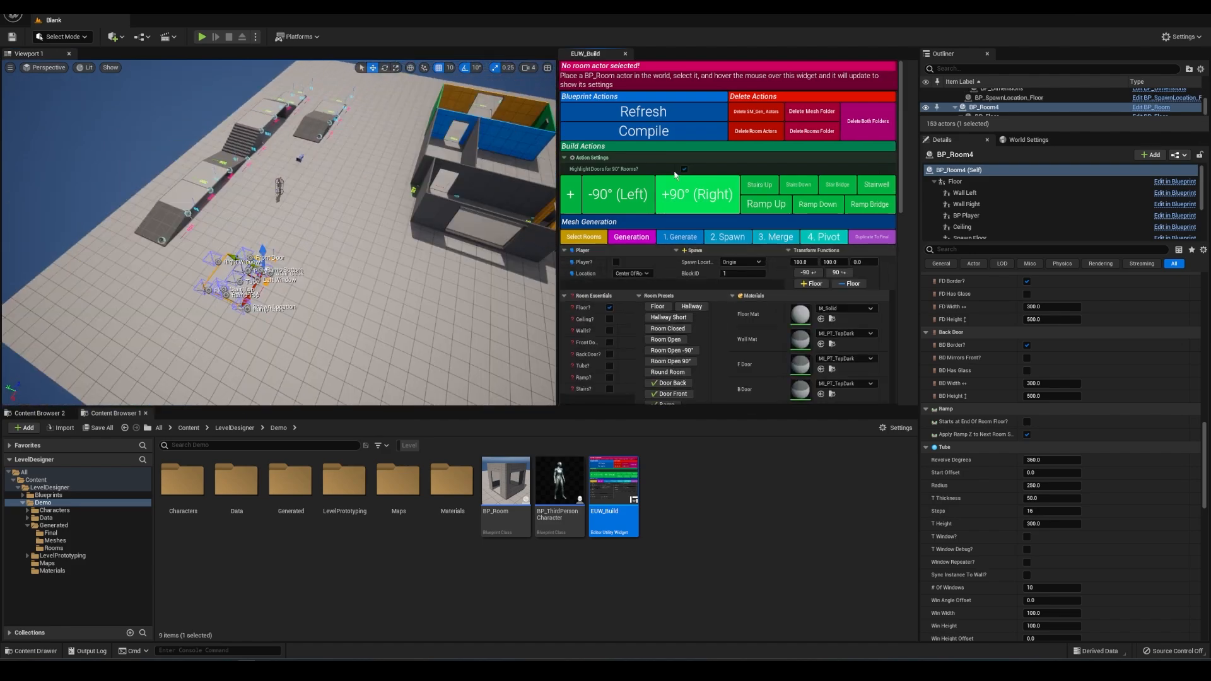
pyautogui.moveTo(403, 220); pyautogui.dragTo(302, 221, button='right')
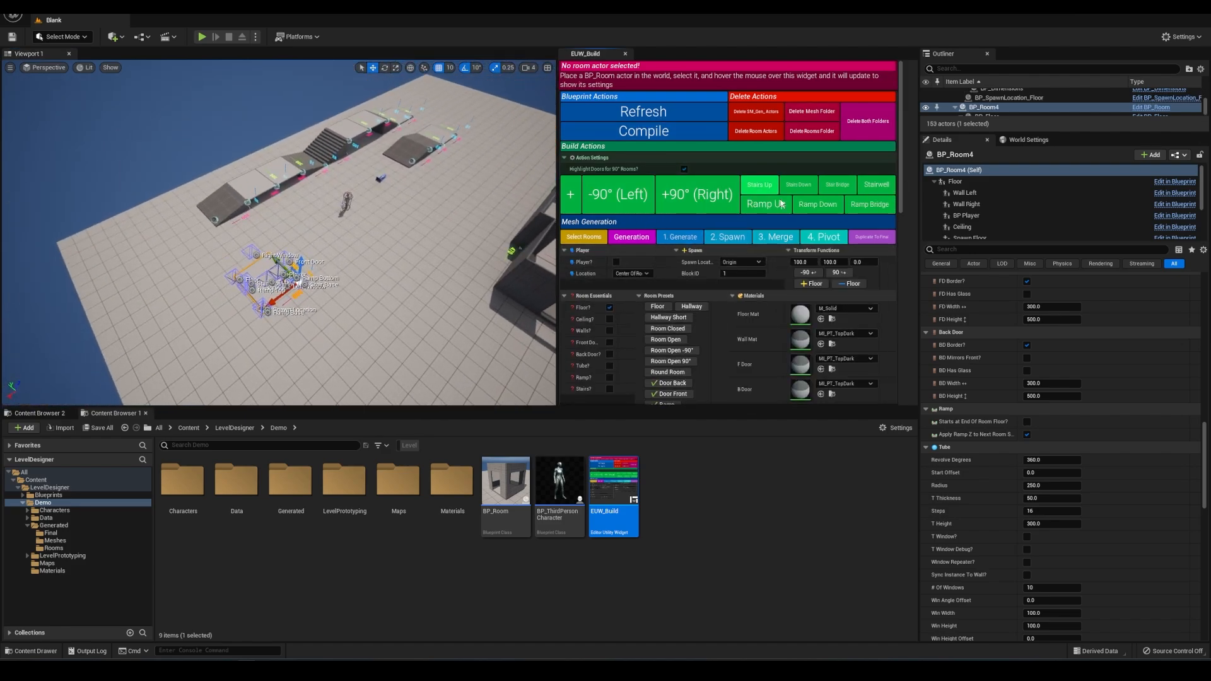
pyautogui.moveTo(216, 218); pyautogui.dragTo(302, 233, button='right')
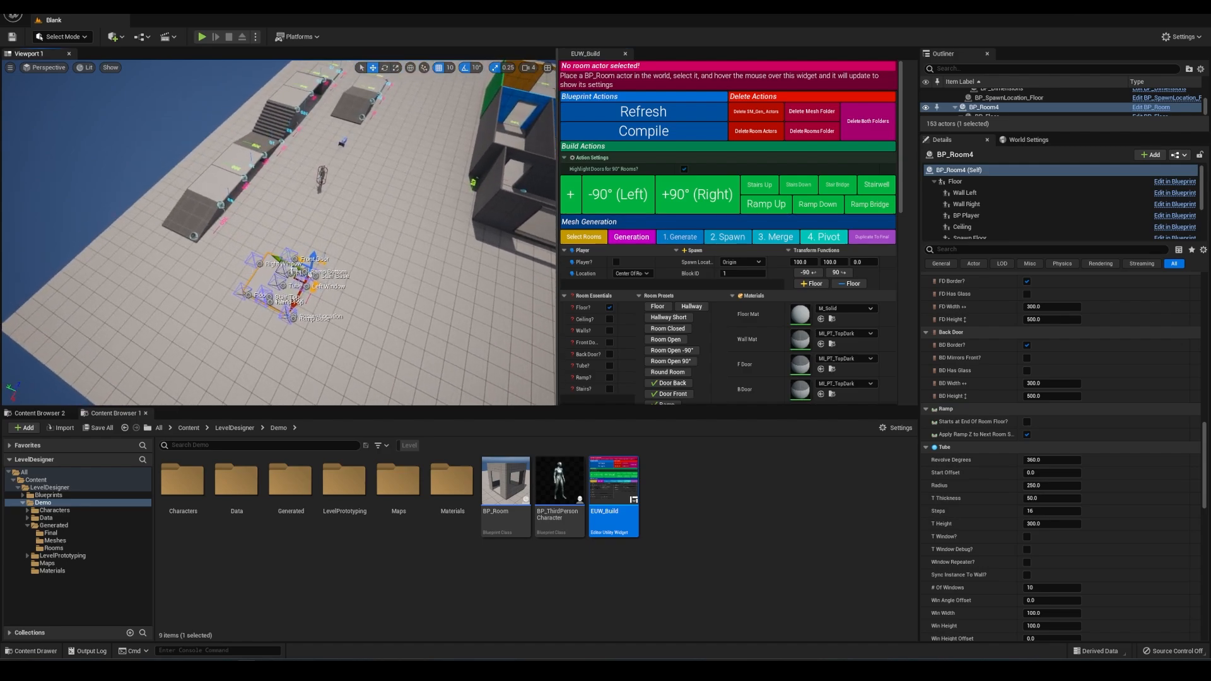
pyautogui.press('Delete')
pyautogui.moveTo(217, 217); pyautogui.dragTo(243, 233, button='right')
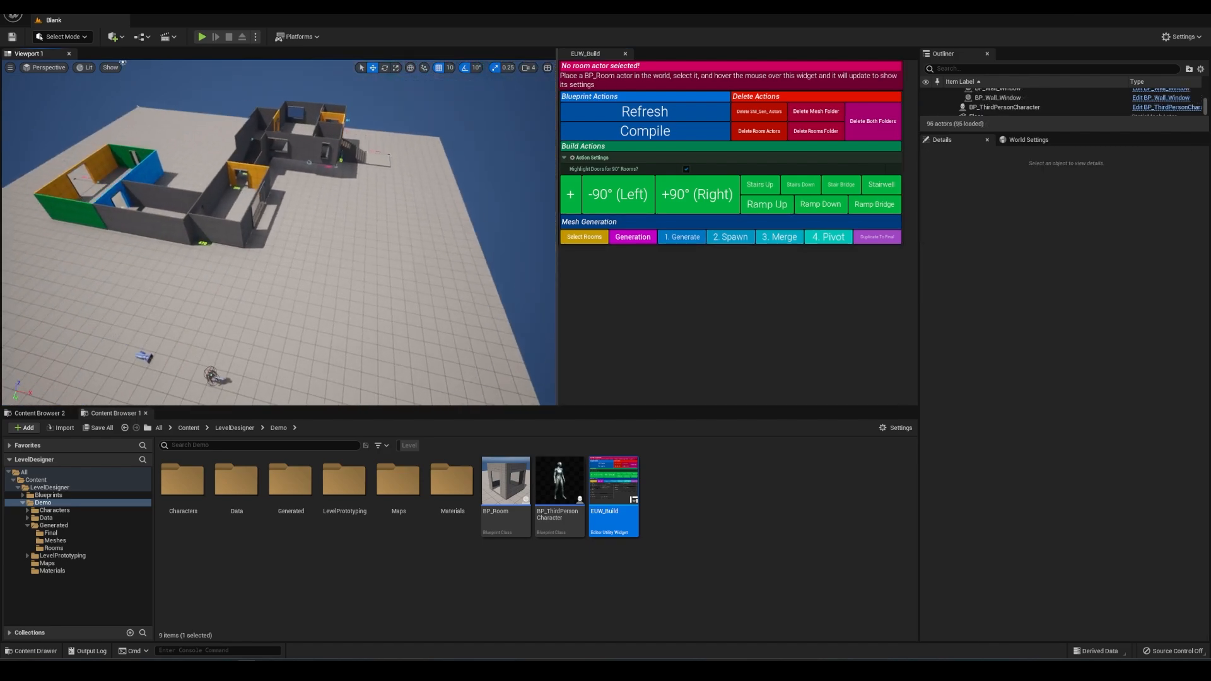
# Step: Select all BP_Room actors of the original layout and group them
pyautogui.moveTo(278, 221); pyautogui.dragTo(291, 252, button='right')
pyautogui.moveTo(284, 325); pyautogui.dragTo(195, 309, button='right')
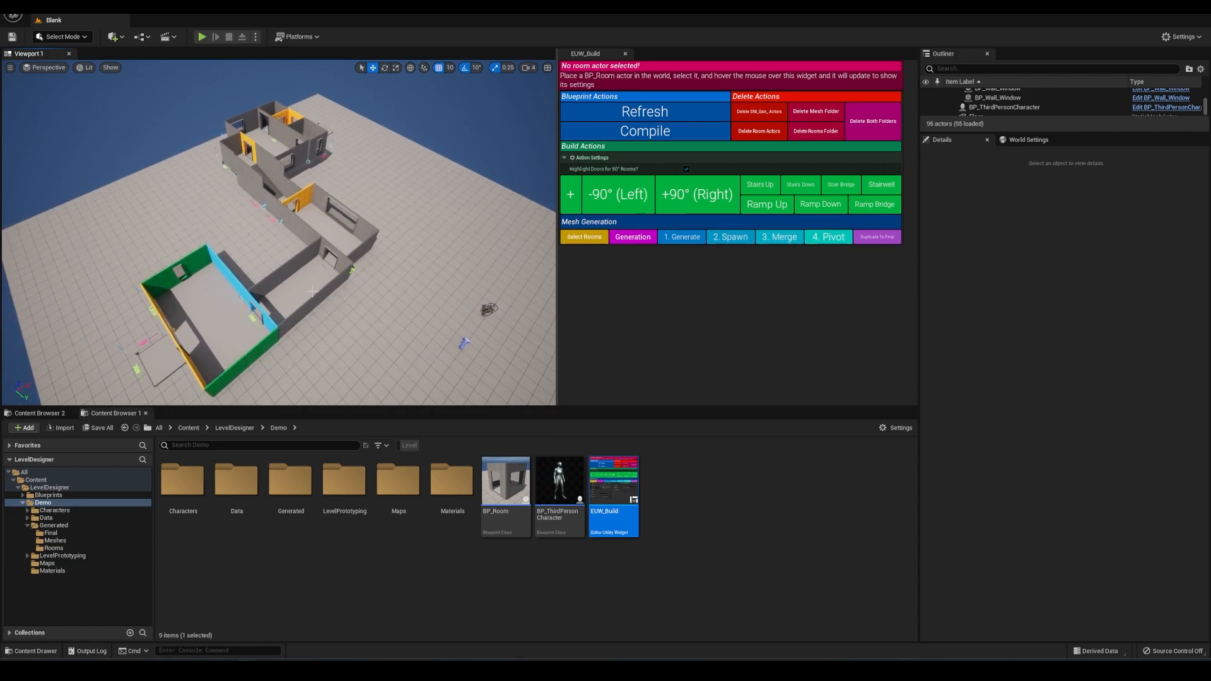
pyautogui.moveTo(328, 278); pyautogui.dragTo(329, 277, button='right')
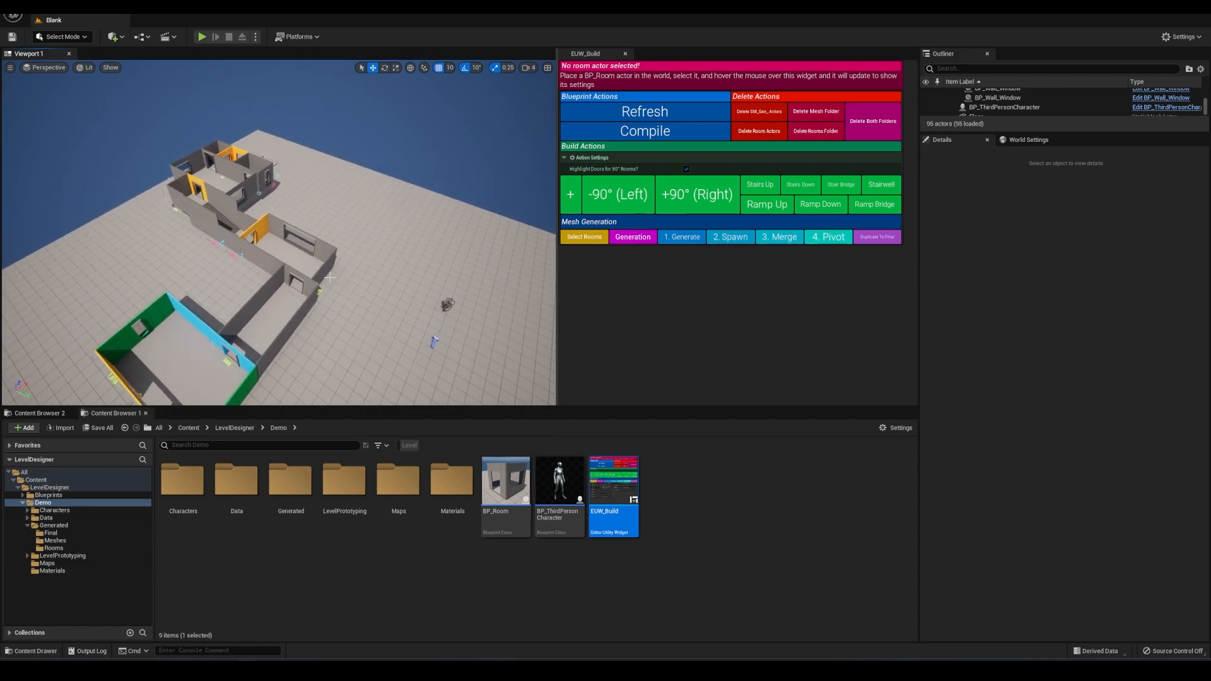
pyautogui.click(581, 240)
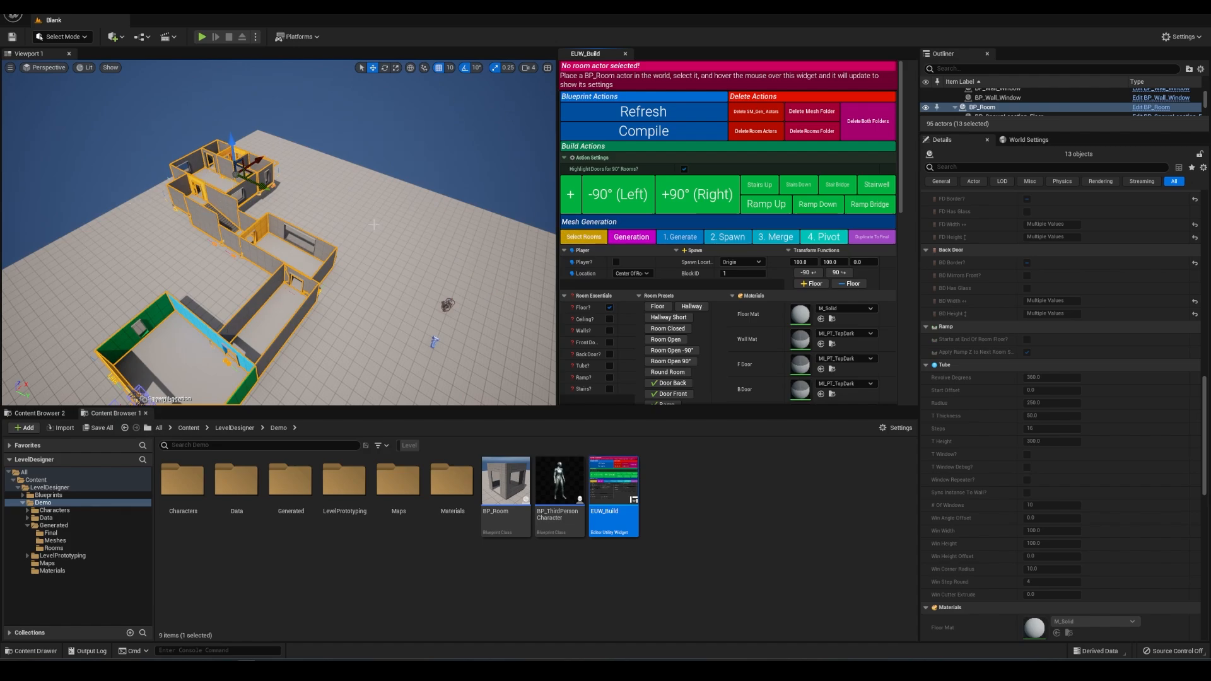
pyautogui.moveTo(374, 224); pyautogui.dragTo(300, 226, button='right')
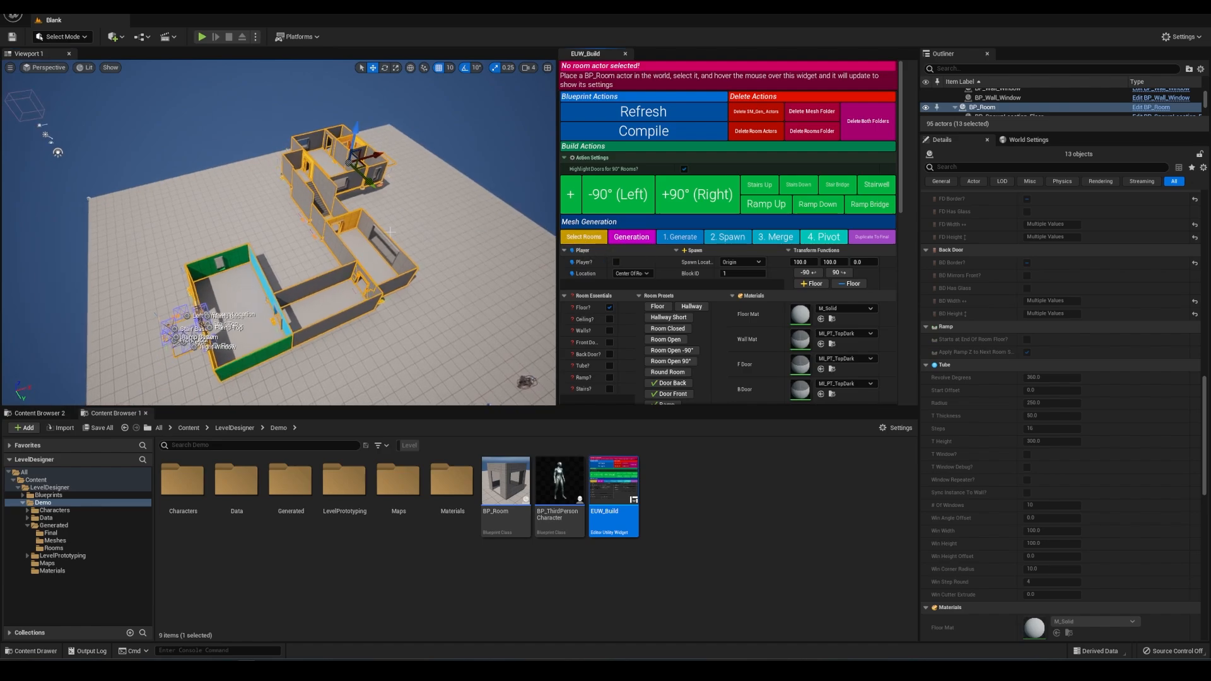
pyautogui.moveTo(390, 232); pyautogui.dragTo(429, 232, button='right')
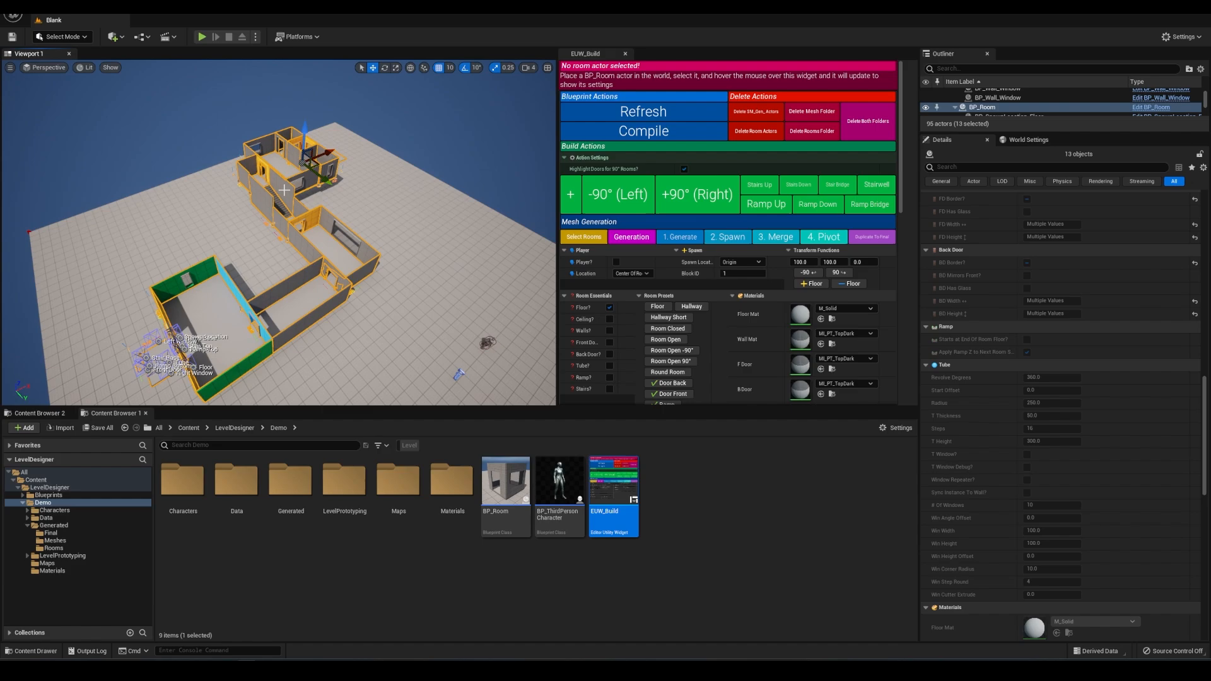
pyautogui.moveTo(359, 246); pyautogui.dragTo(387, 200, button='right')
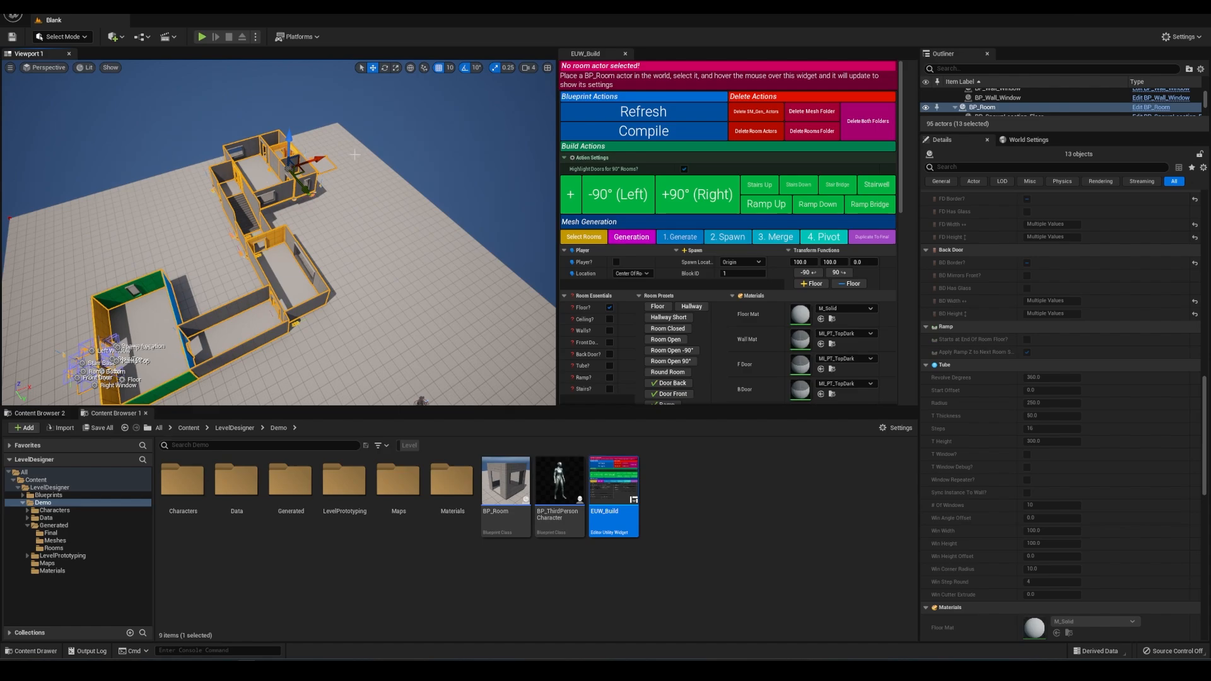
pyautogui.rightClick(262, 169)
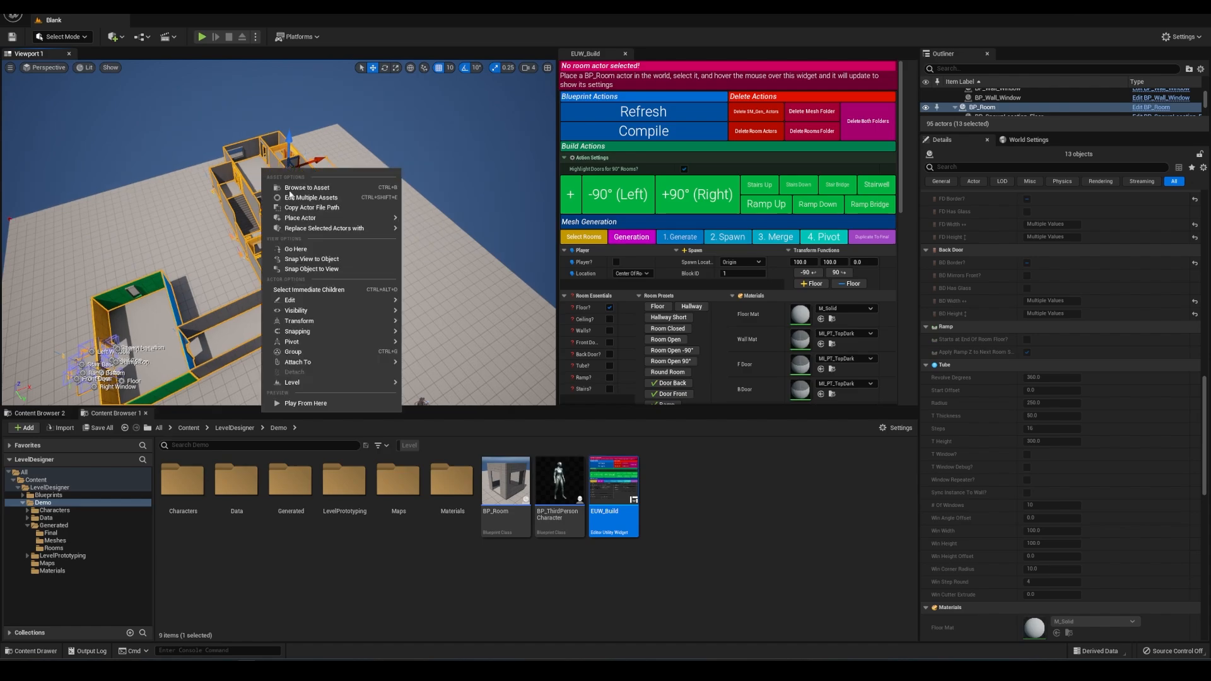
pyautogui.click(374, 352)
pyautogui.moveTo(341, 316); pyautogui.dragTo(363, 312, button='right')
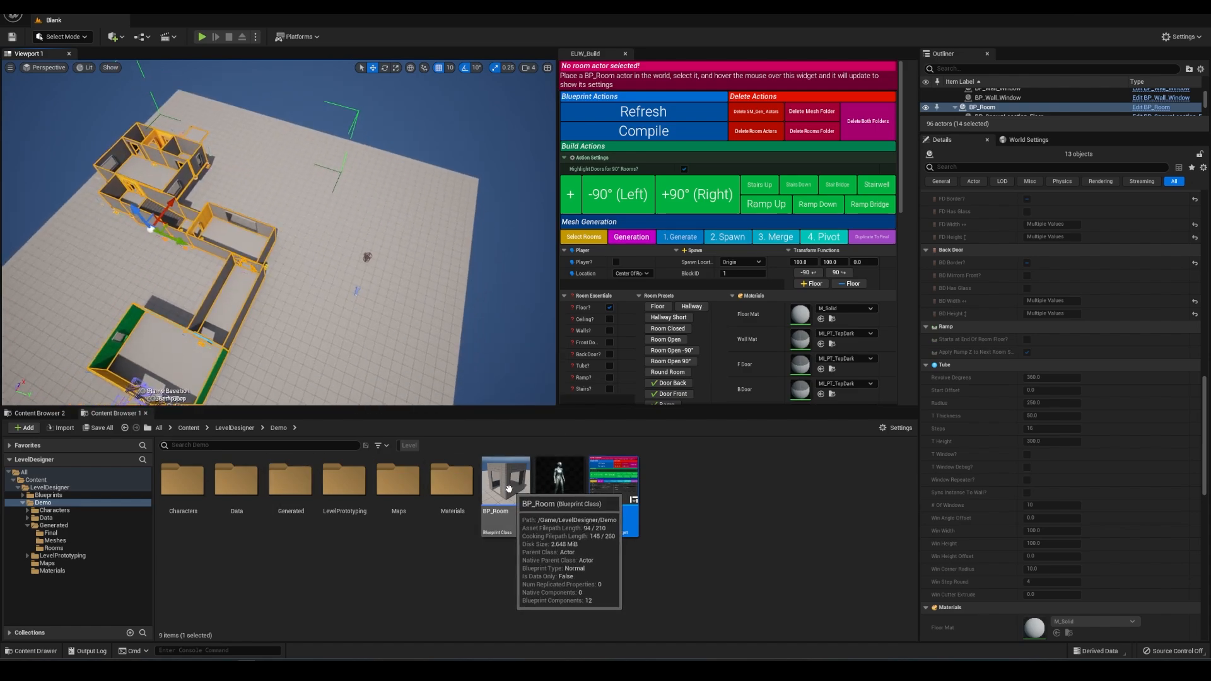
# Step: Place a new BP_Room on the open floor beside the grouped layout and build a Stairwell from it
pyautogui.moveTo(504, 485); pyautogui.dragTo(436, 309)
pyautogui.moveTo(436, 309); pyautogui.dragTo(462, 290, button='right')
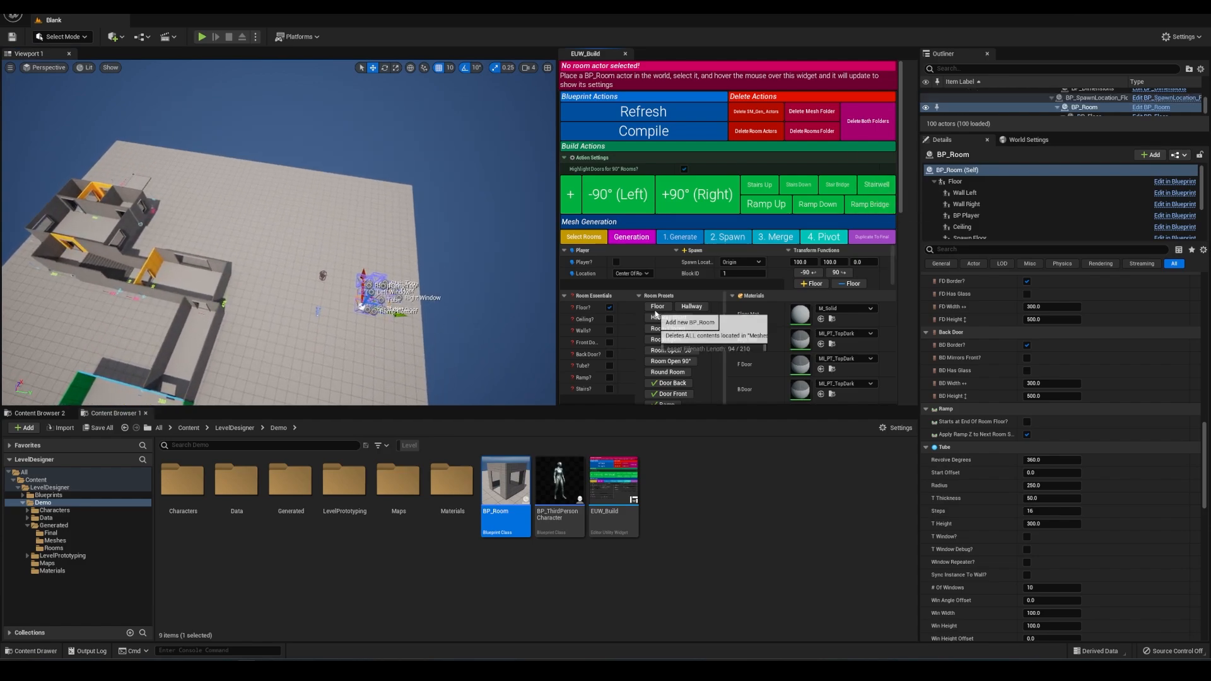
pyautogui.moveTo(450, 226); pyautogui.dragTo(449, 226, button='right')
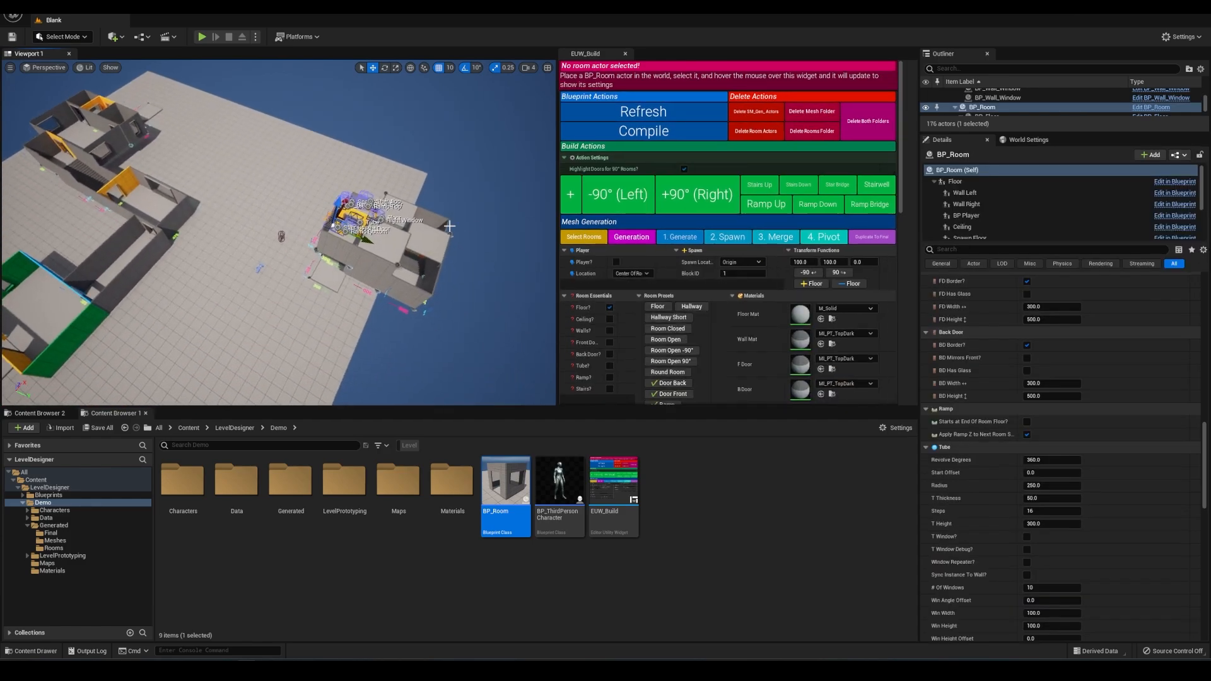
# Step: Select every room in the level, including the grouped layout and the new stairwell
pyautogui.click(569, 241)
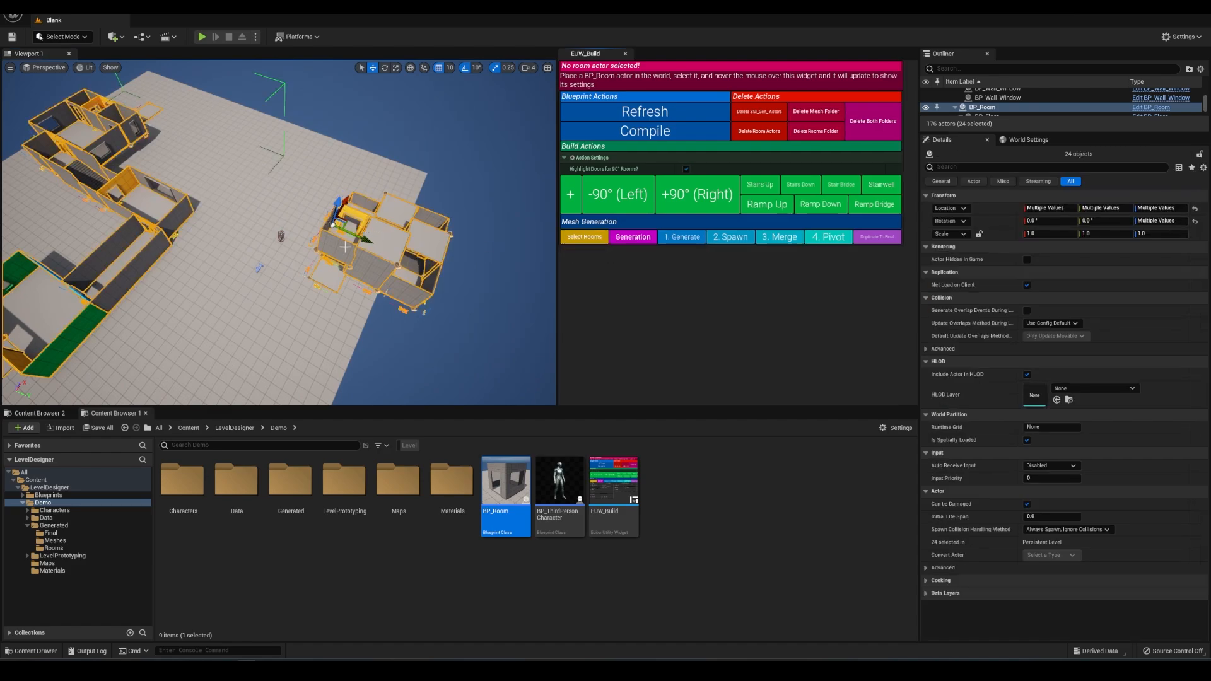
pyautogui.moveTo(312, 238); pyautogui.dragTo(288, 219, button='right')
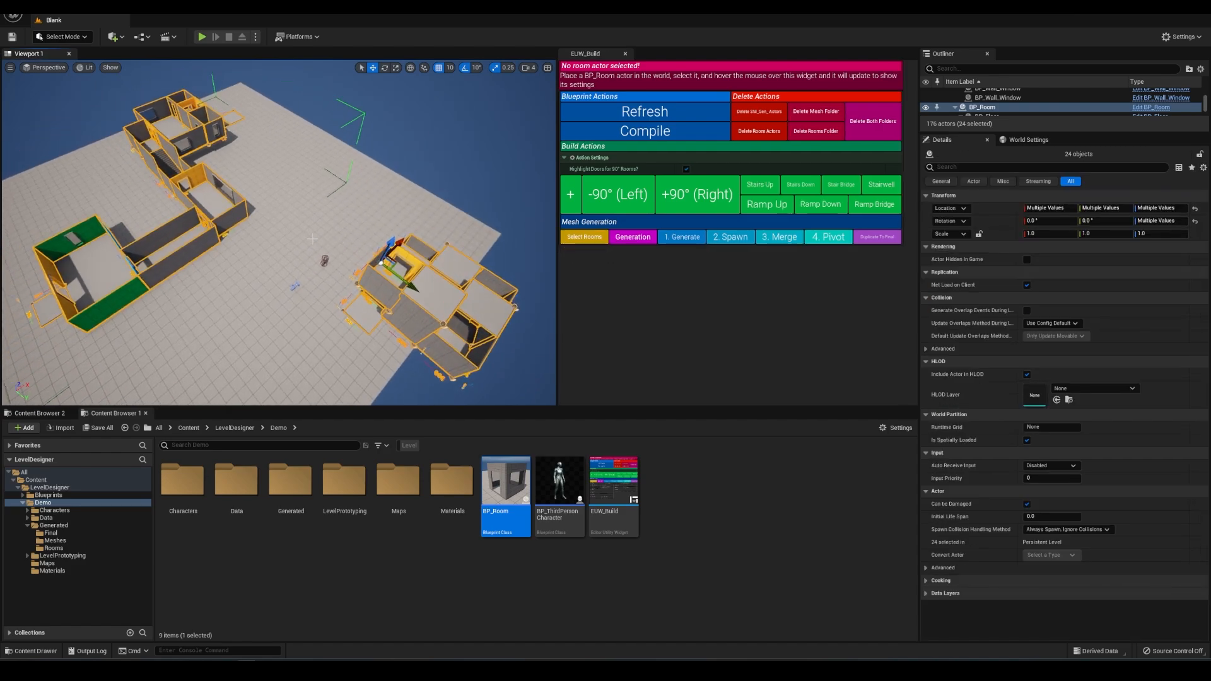
# Step: Deselect the coloured room layout, keeping the separate stairwell building selected, and review the room settings available in EUW_Build
pyautogui.keyDown('ctrl'); pyautogui.click(216, 205); pyautogui.keyUp('ctrl')
pyautogui.moveTo(409, 259); pyautogui.dragTo(372, 249, button='right')
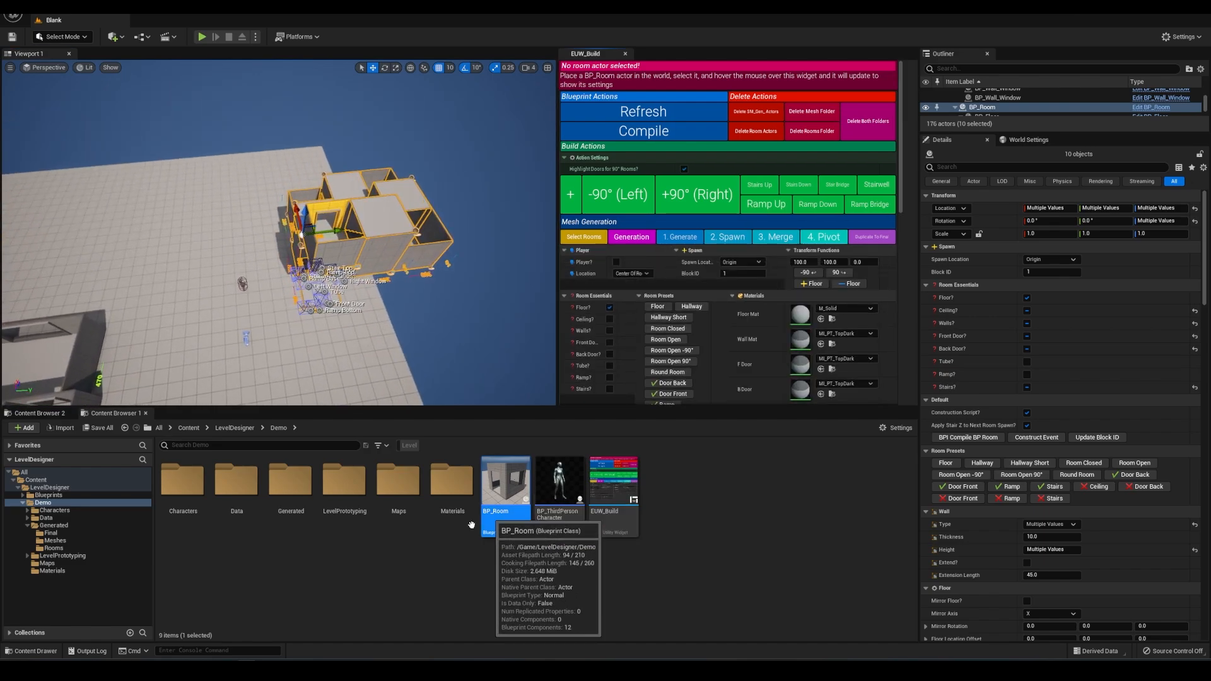
pyautogui.moveTo(542, 310); pyautogui.dragTo(529, 312, button='right')
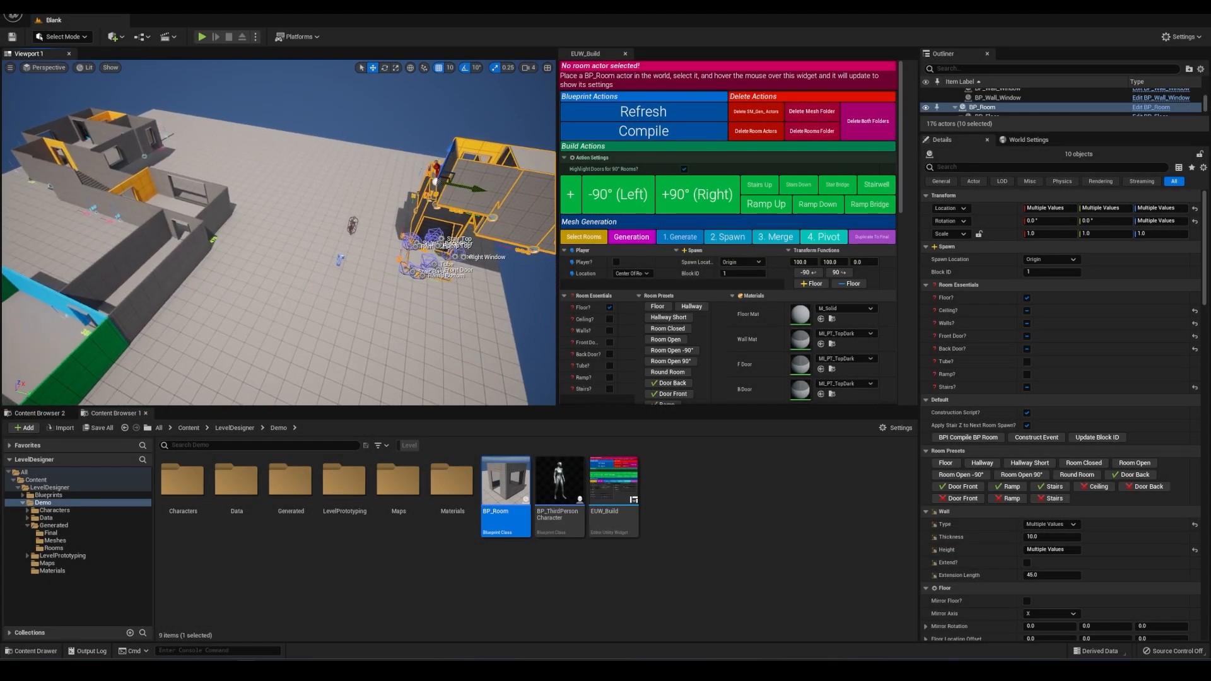
pyautogui.scroll(-5, 768, 308)
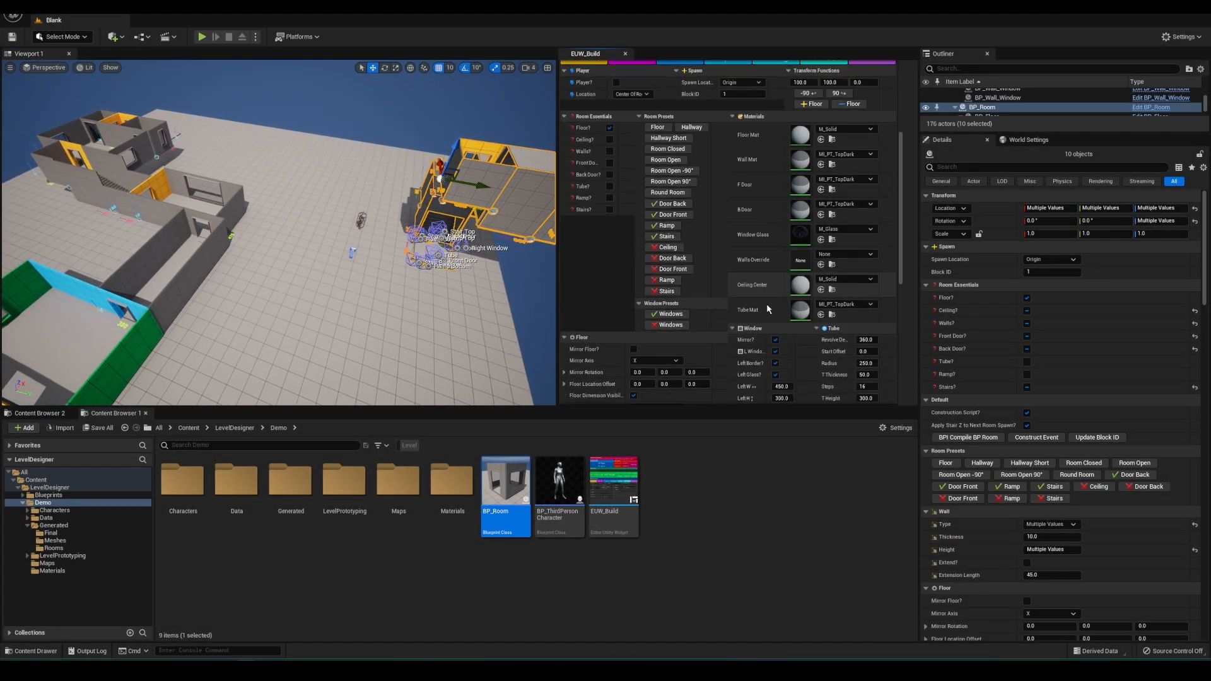
pyautogui.scroll(-2, 768, 308)
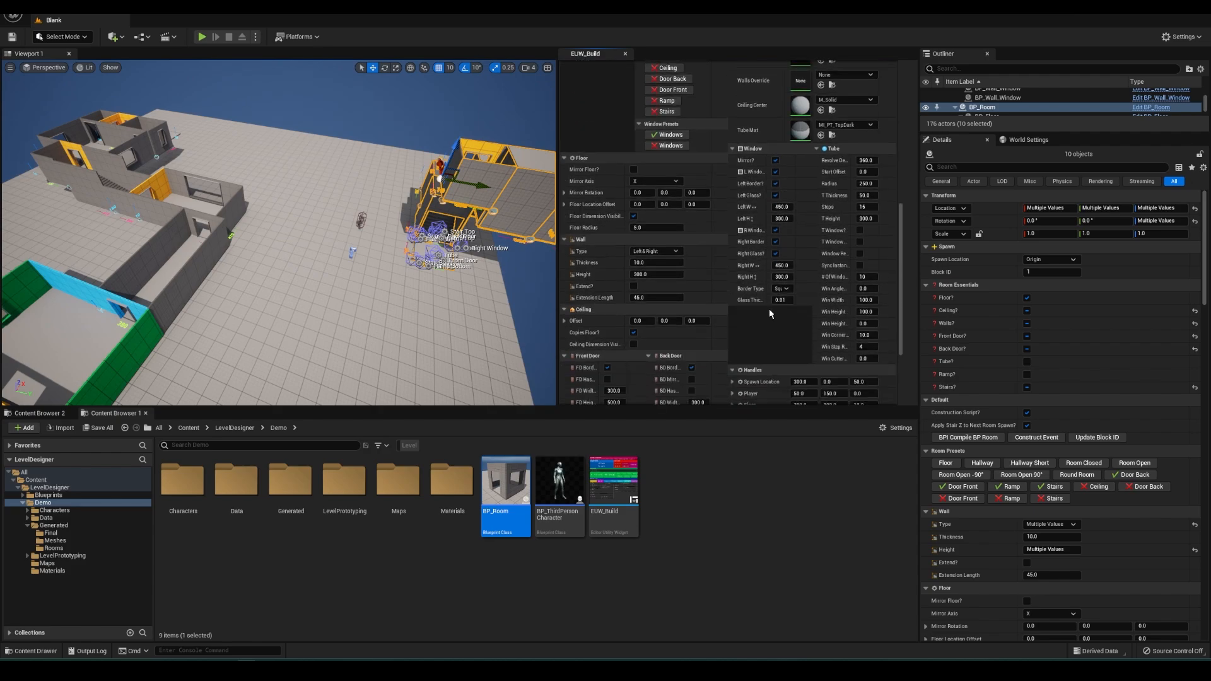
pyautogui.scroll(8, 769, 308)
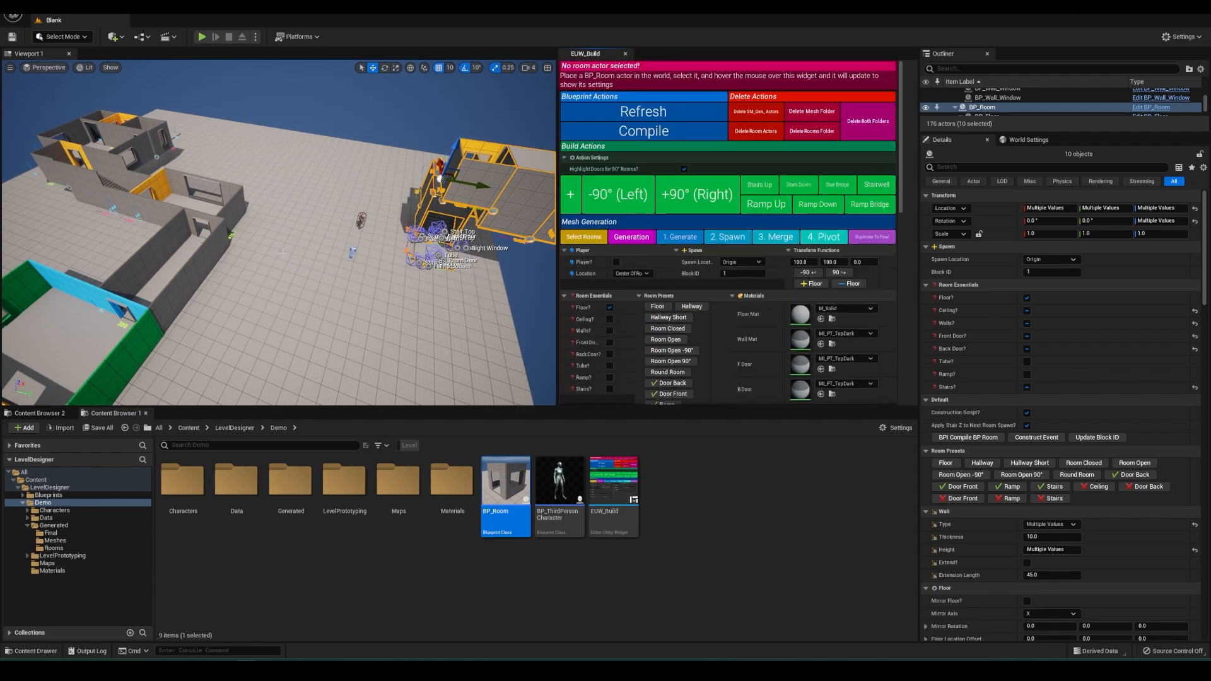
# Step: Select the hallway BP_Room behind the blue wall's doorway and enable its Stairs option in EUW_Build
pyautogui.moveTo(282, 253); pyautogui.dragTo(247, 257, button='right')
pyautogui.moveTo(357, 251); pyautogui.dragTo(357, 250, button='right')
pyautogui.moveTo(357, 250); pyautogui.dragTo(357, 250, button='right')
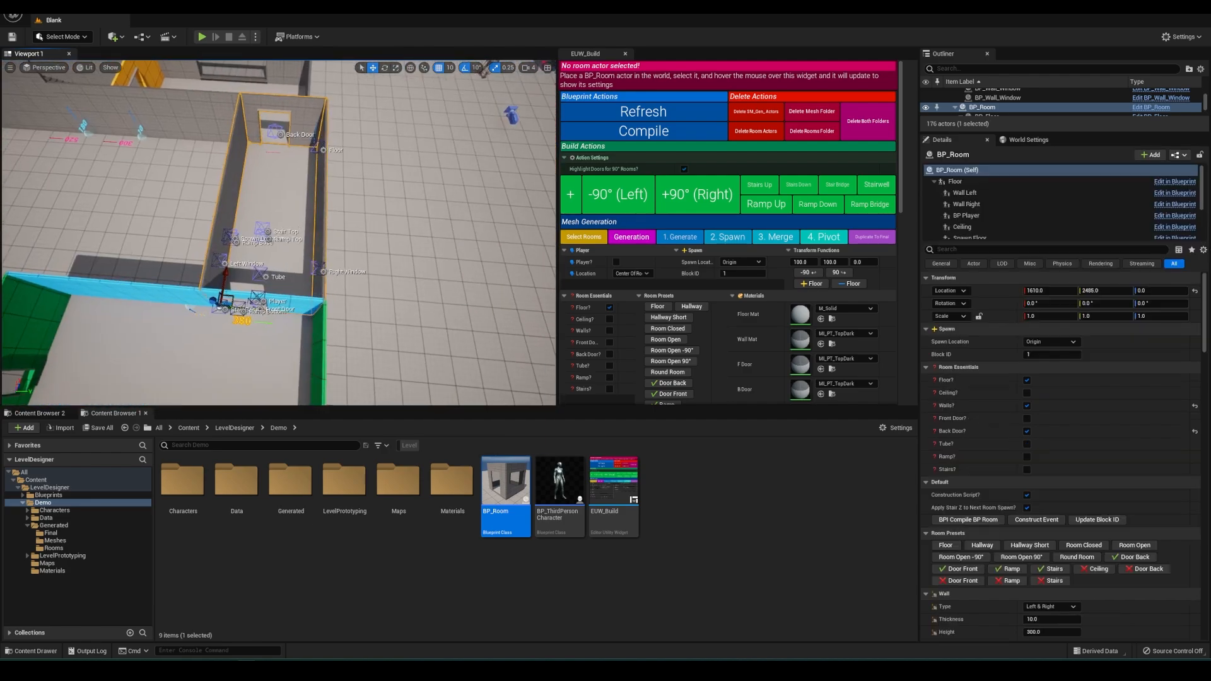
pyautogui.moveTo(339, 137); pyautogui.dragTo(339, 137, button='right')
pyautogui.press('Escape')
pyautogui.click(339, 137)
pyautogui.moveTo(378, 142)
pyautogui.mouseDown()
pyautogui.moveTo(476, 150)
pyautogui.moveTo(401, 143)
pyautogui.mouseUp()
pyautogui.moveTo(233, 339); pyautogui.dragTo(232, 340, button='right')
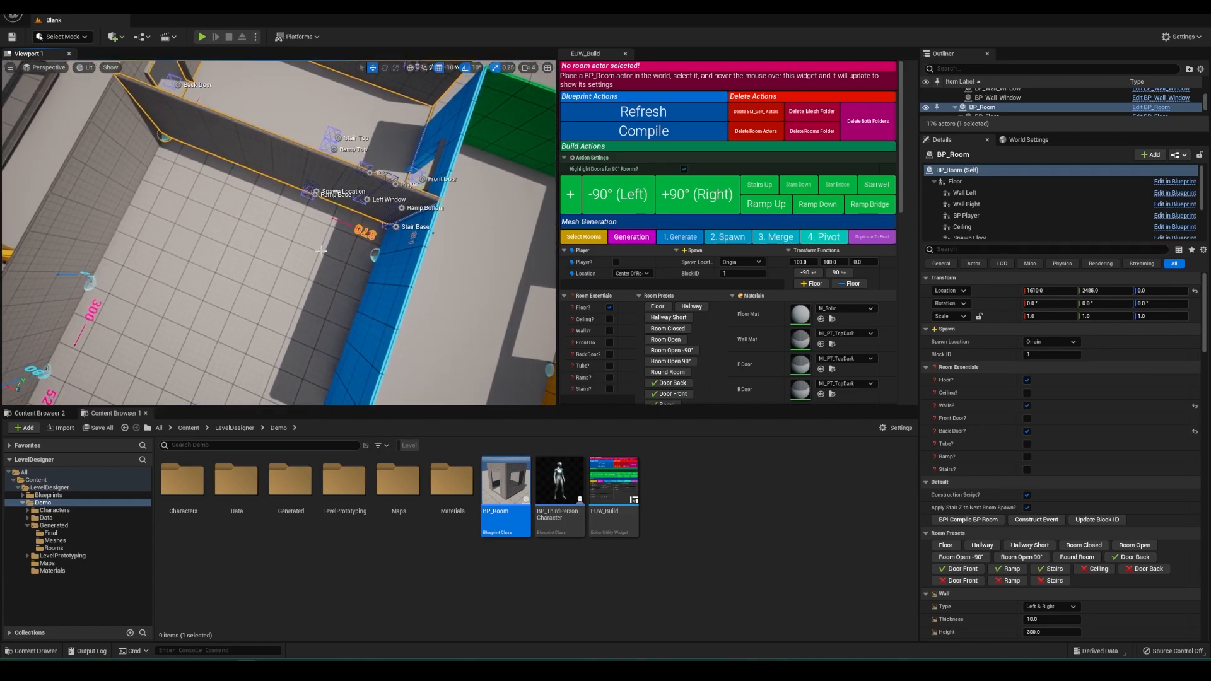
pyautogui.moveTo(317, 222); pyautogui.dragTo(347, 222, button='right')
pyautogui.moveTo(357, 224); pyautogui.dragTo(371, 134)
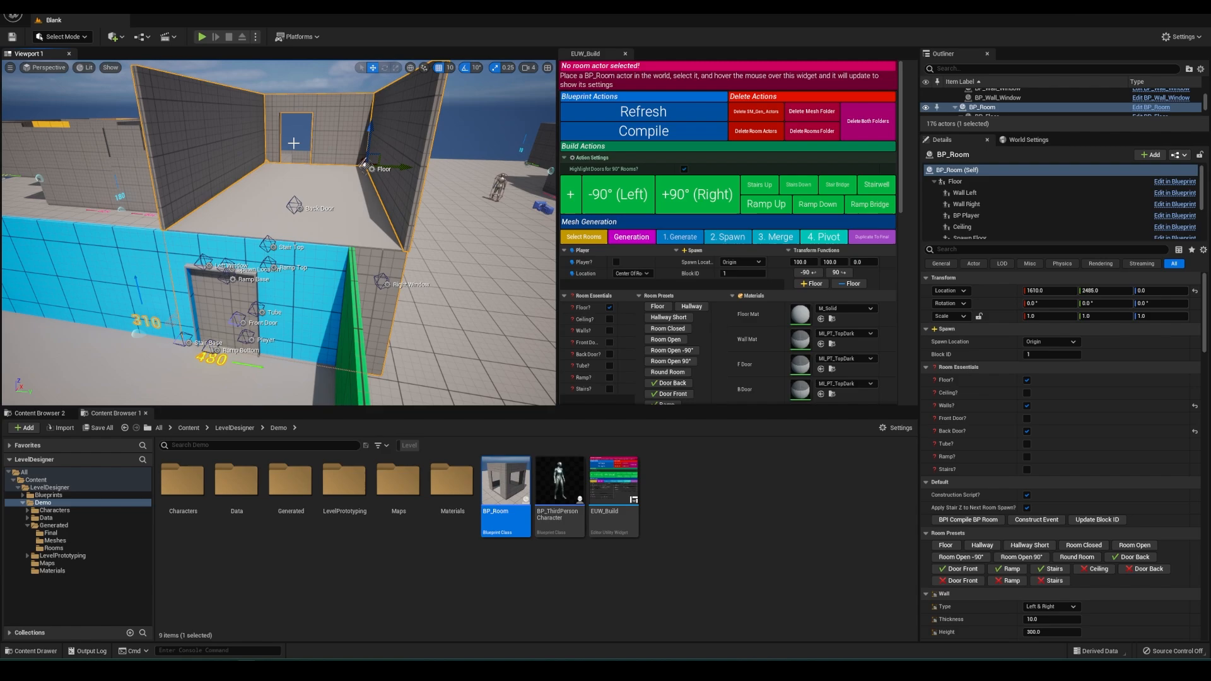
pyautogui.scroll(-3, 657, 350)
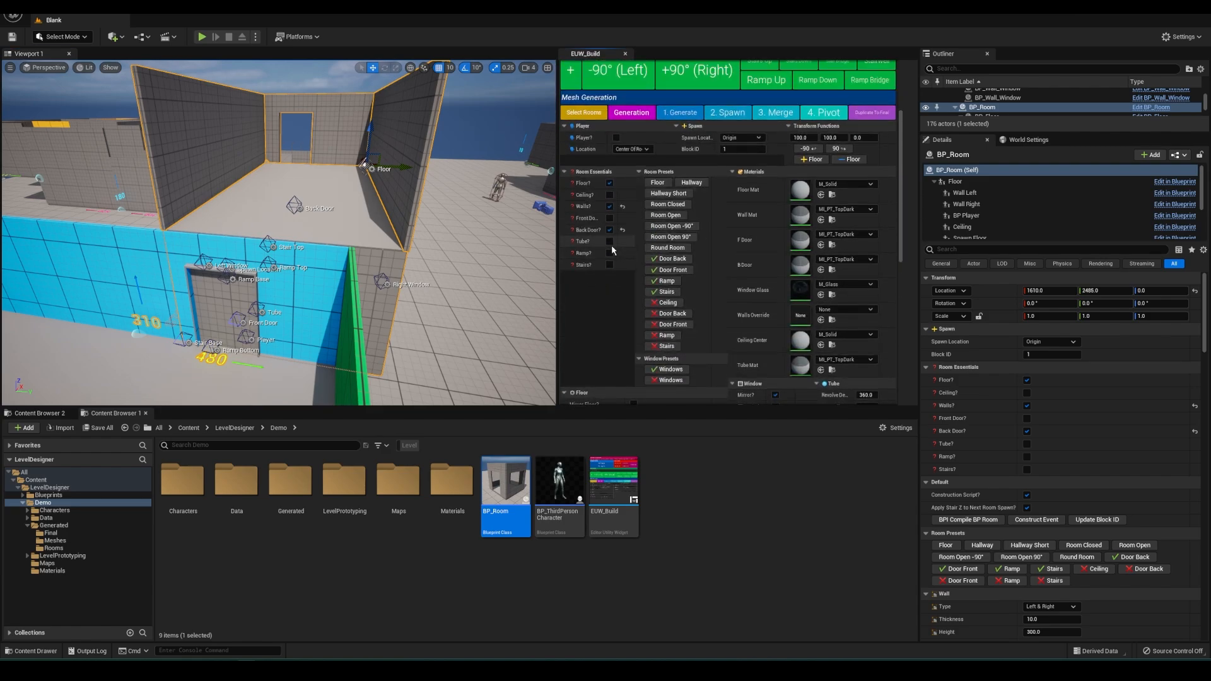
pyautogui.click(609, 265)
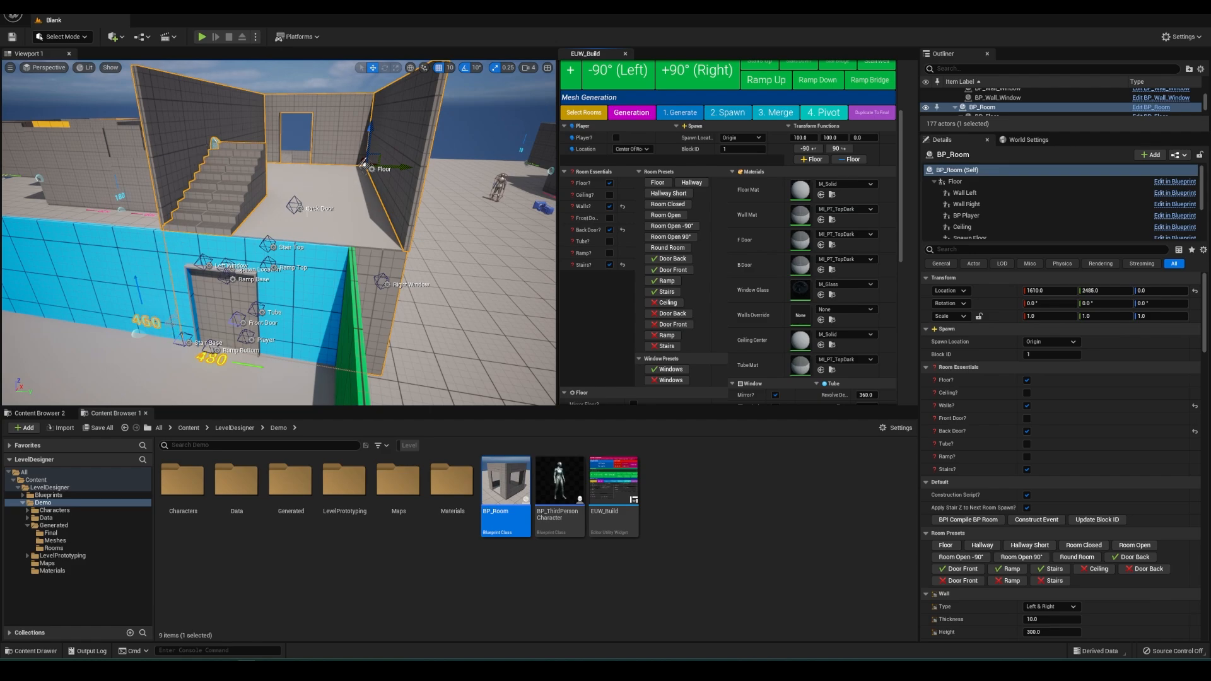
# Step: Select the green-walled BP_Room and set its left window width to 500 in EUW_Build
pyautogui.moveTo(360, 282); pyautogui.dragTo(315, 271, button='right')
pyautogui.click(285, 186)
pyautogui.click(287, 186)
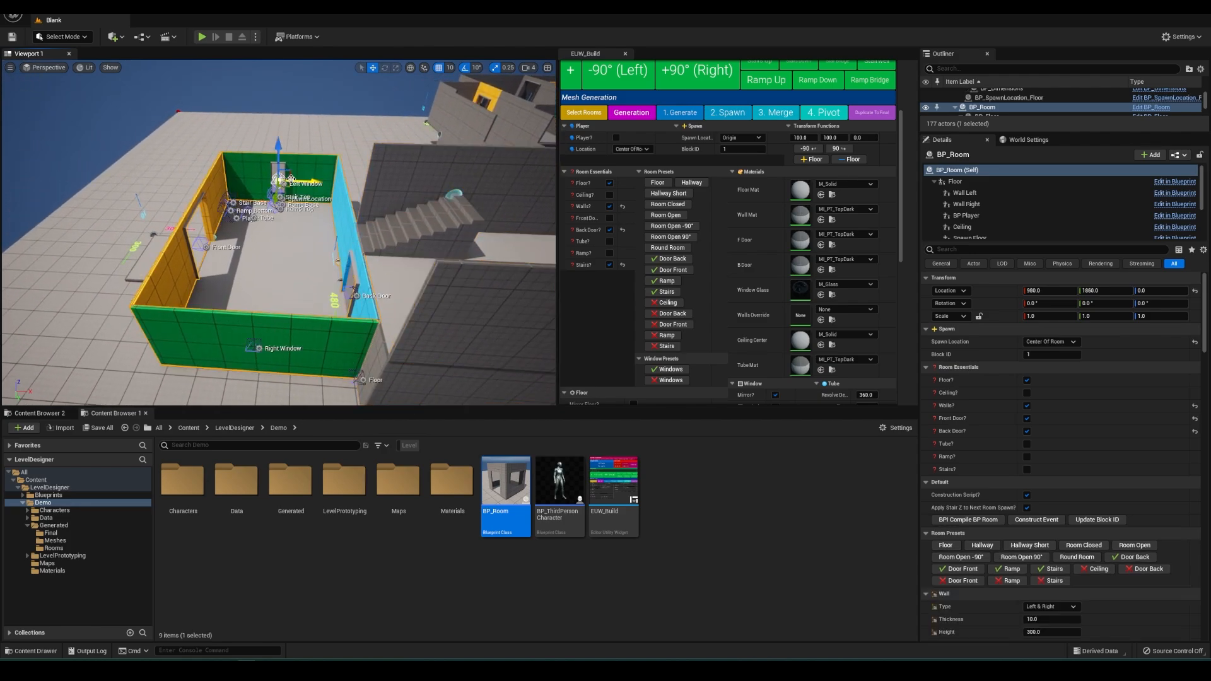
pyautogui.scroll(-5, 738, 300)
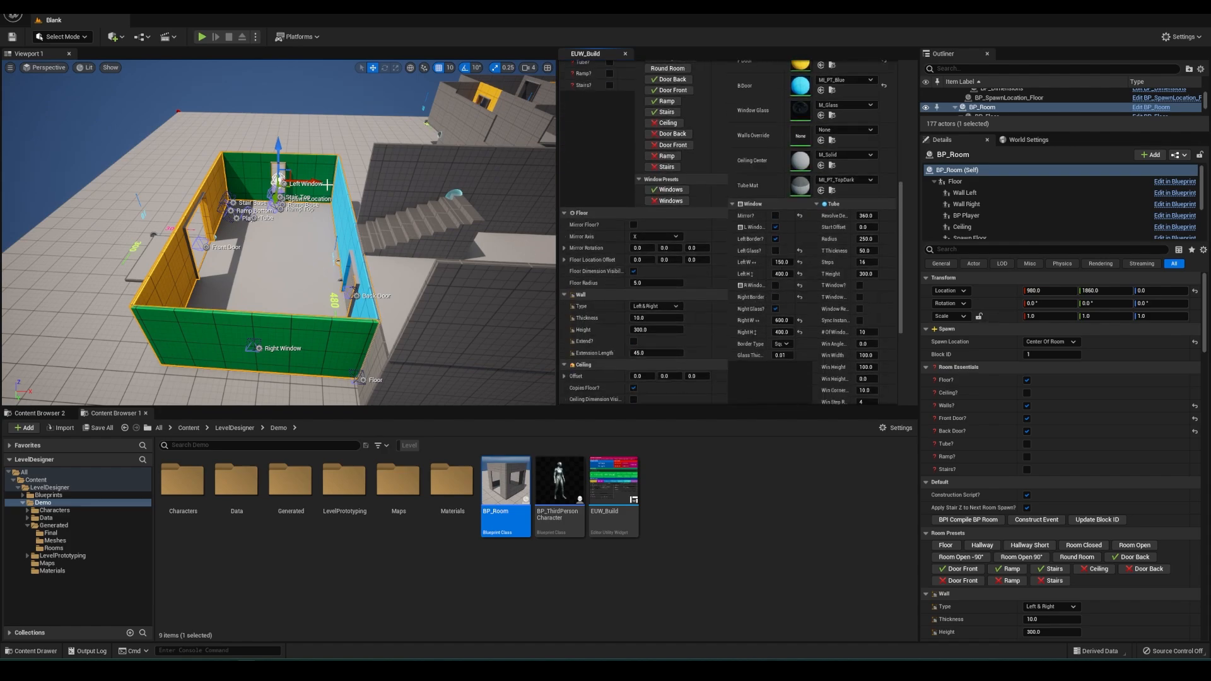
pyautogui.moveTo(289, 179); pyautogui.dragTo(289, 177)
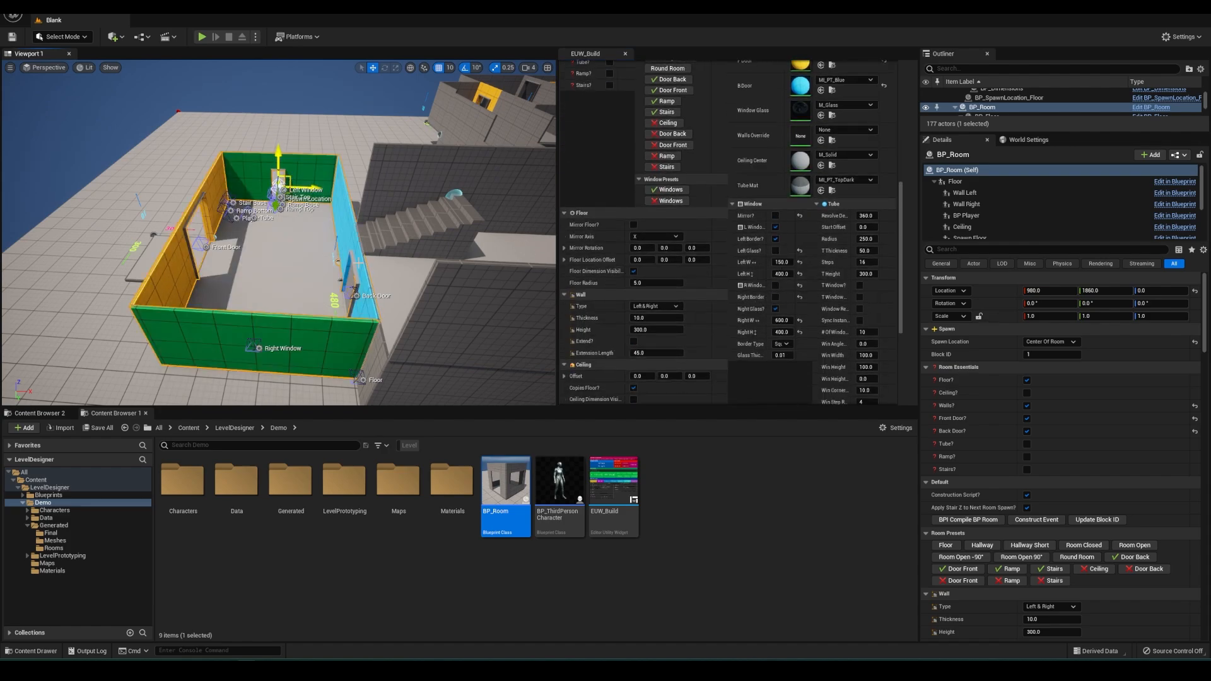
pyautogui.click(782, 261)
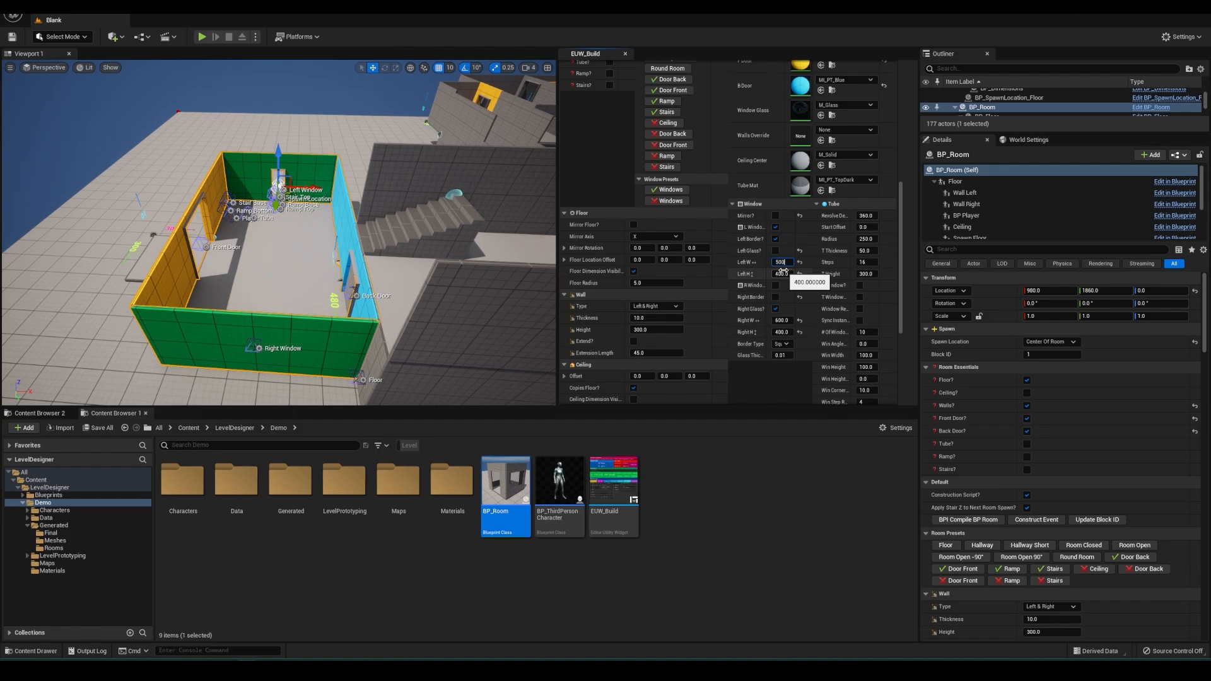
pyautogui.write('500')
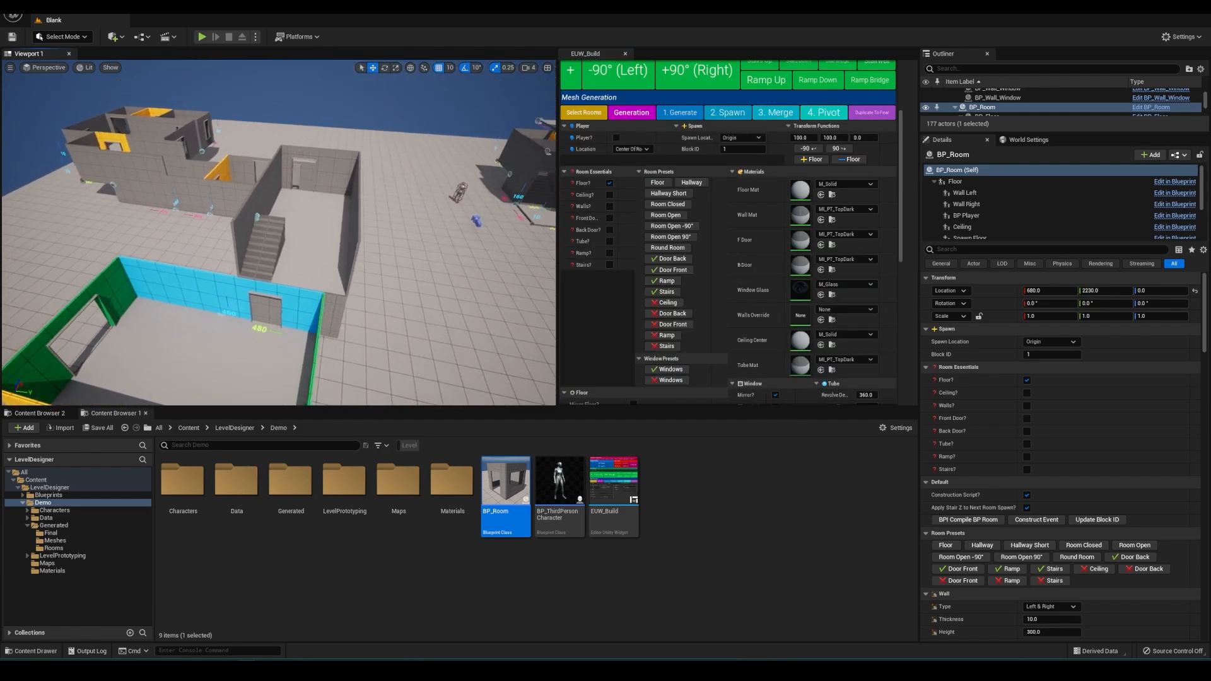